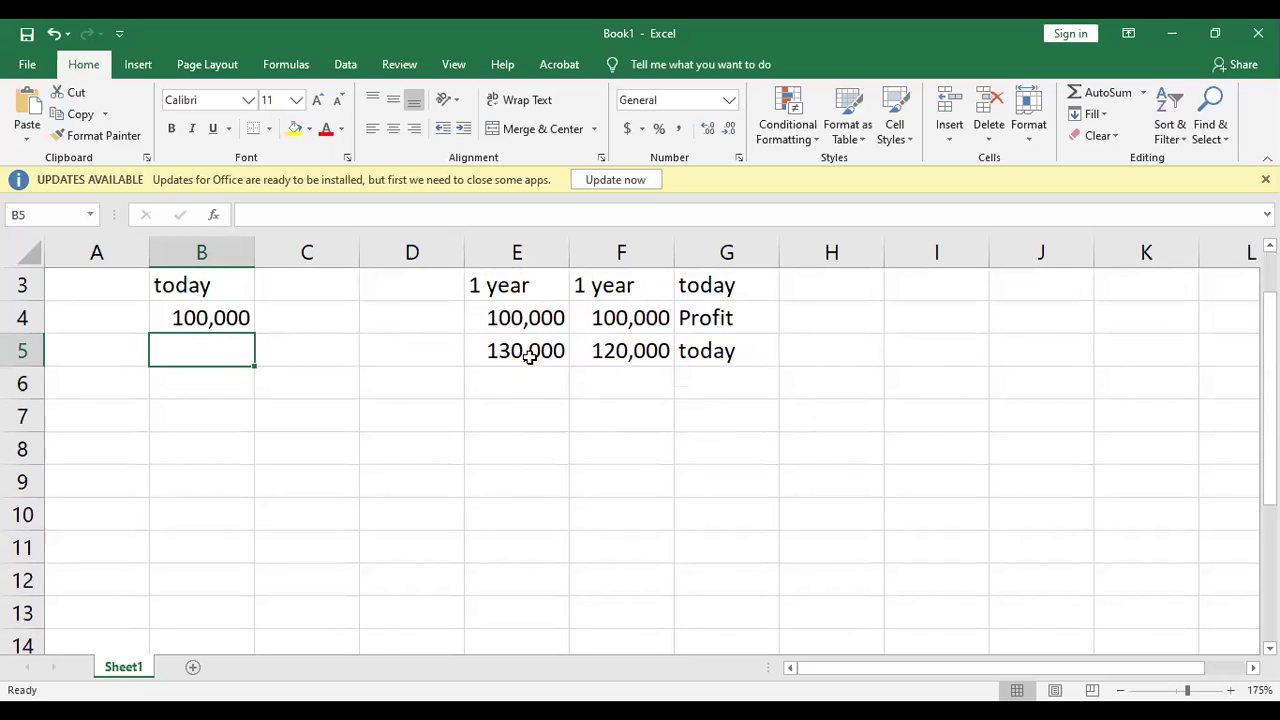
Step: Enter 100,000 in cell B10 and label it Today in the cell above, B9
click(528, 351)
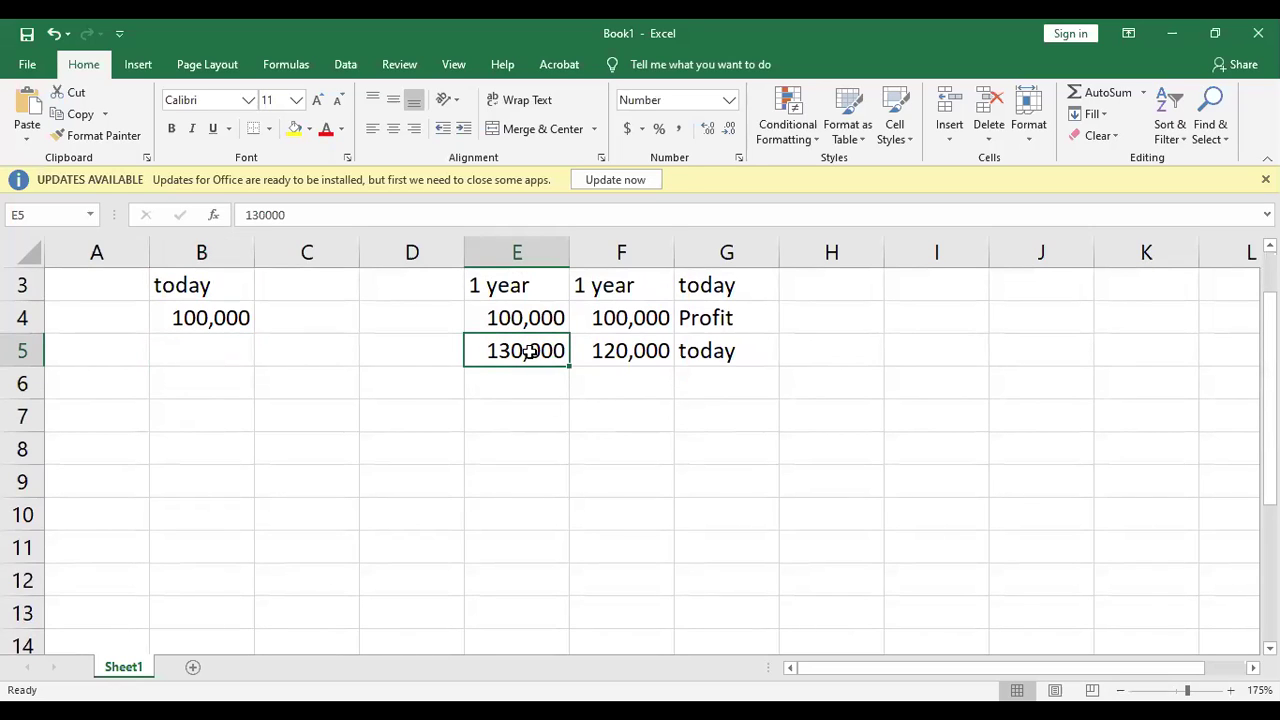
click(224, 502)
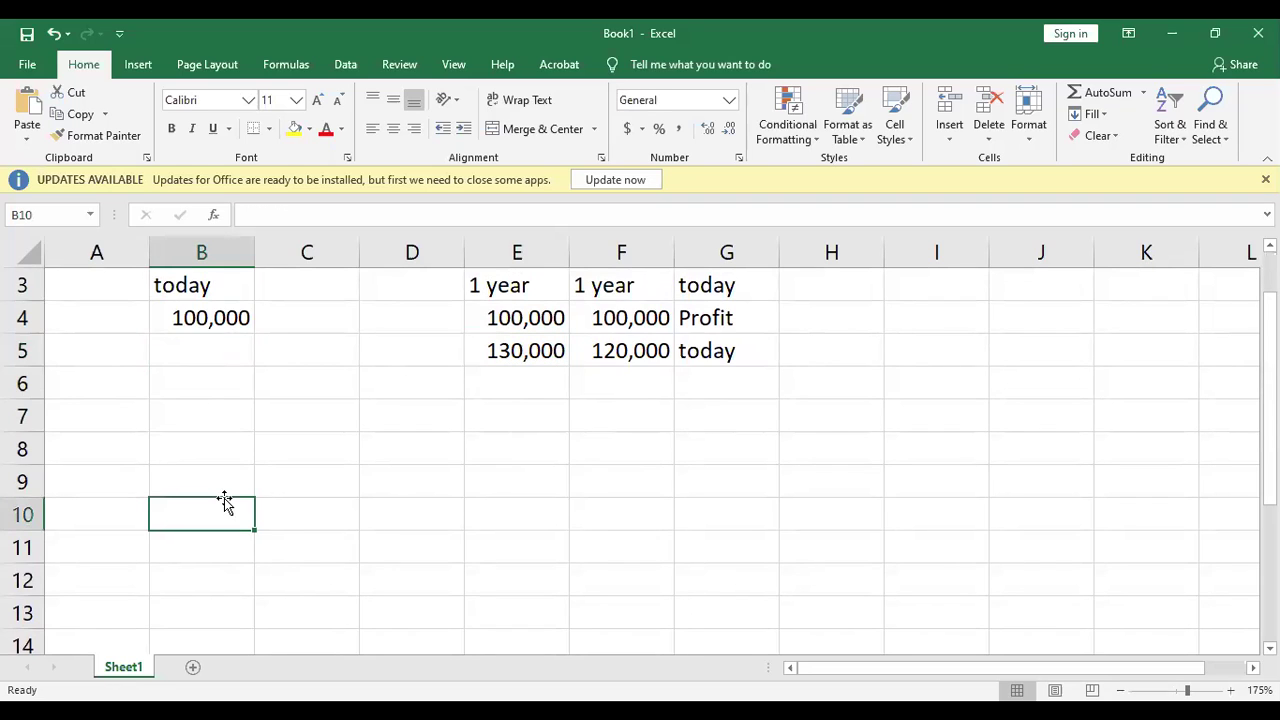
text(100,)
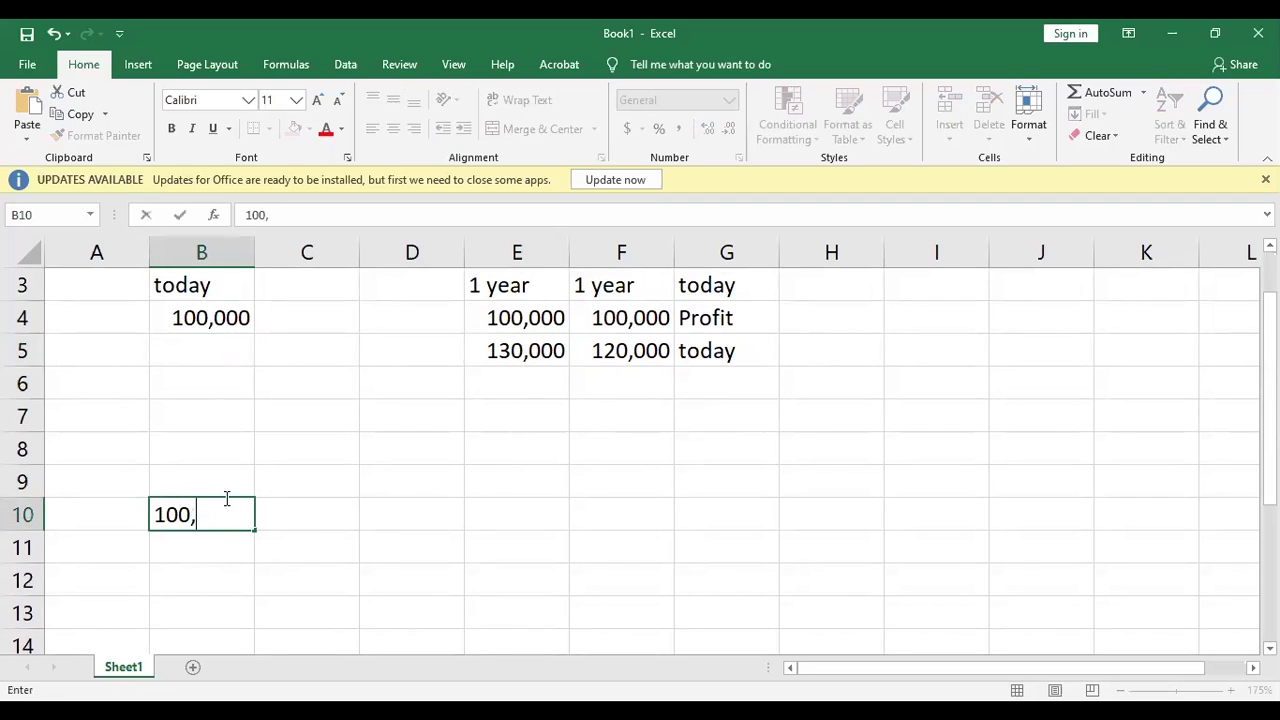
text(000)
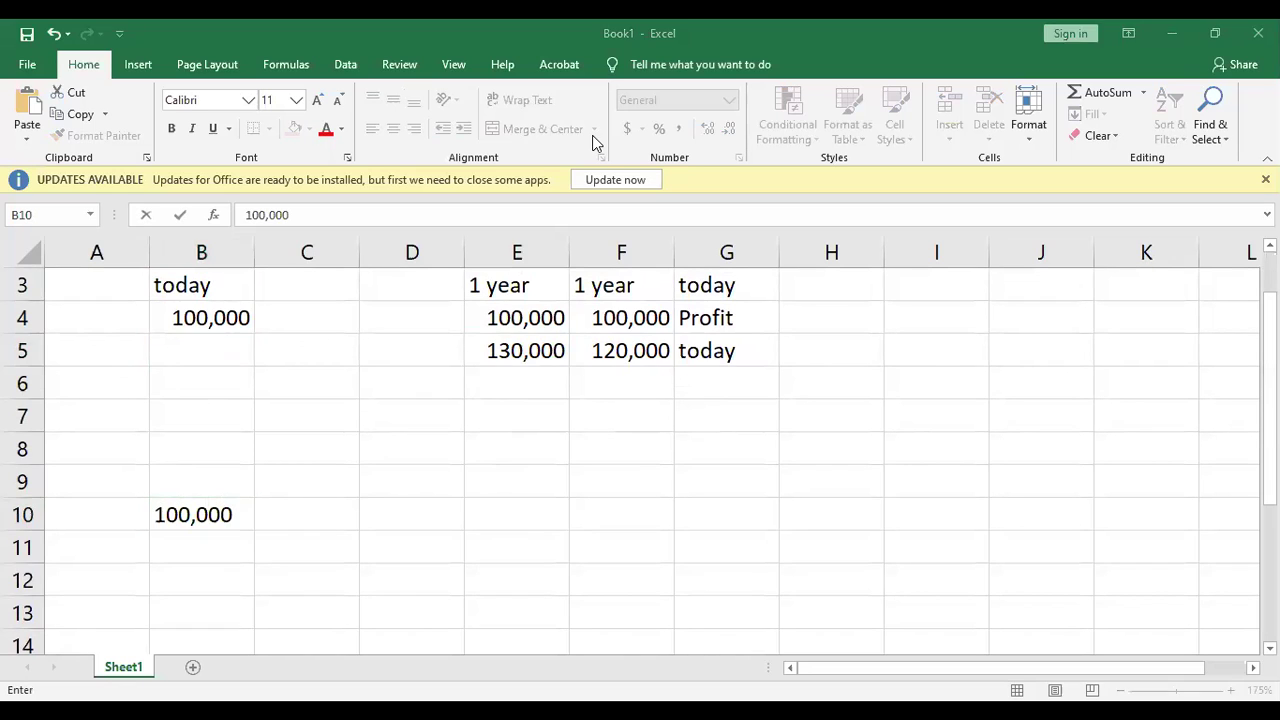
click(226, 486)
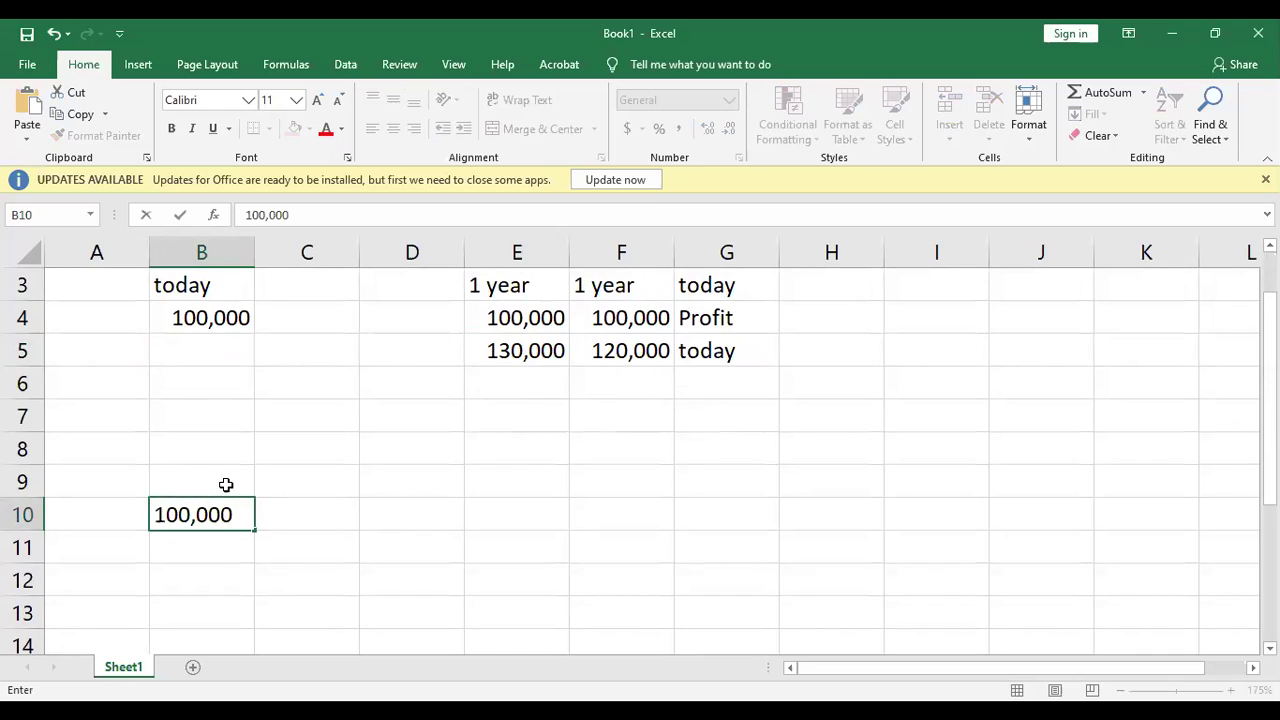
text(To)
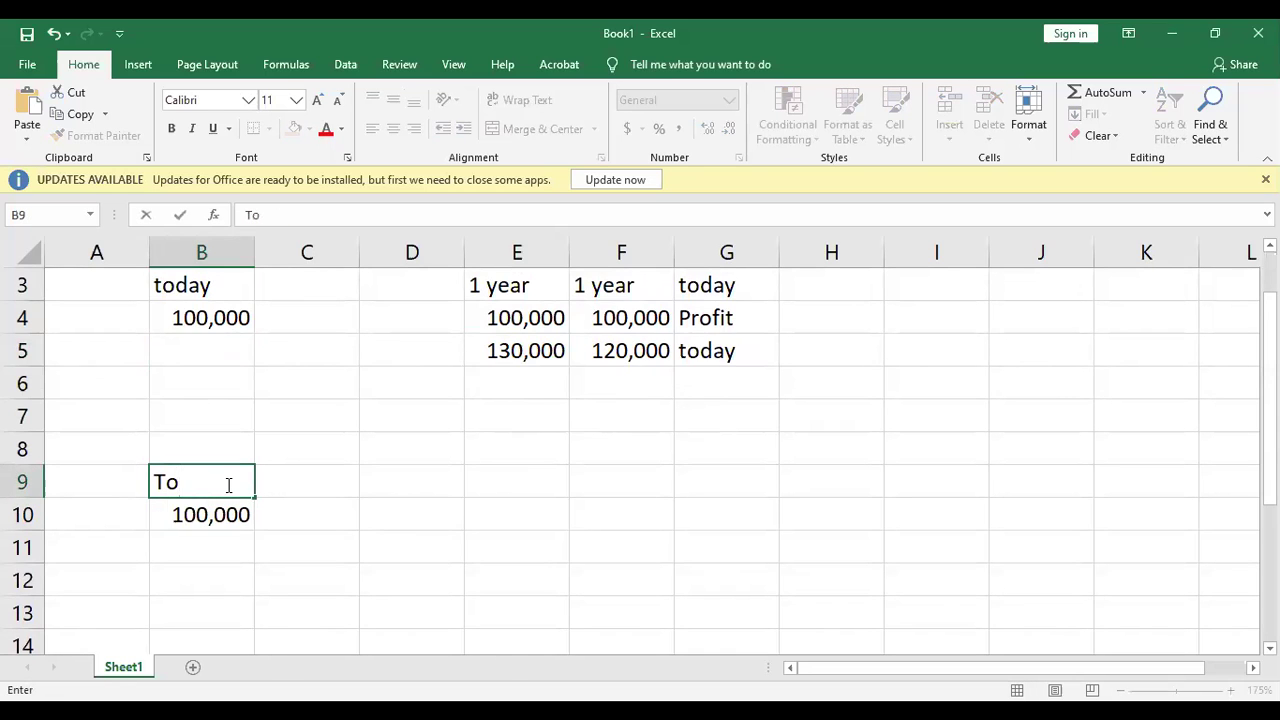
text(day)
click(218, 542)
Step: Dismiss the notice about available Office updates
scroll(218, 542, up, 3)
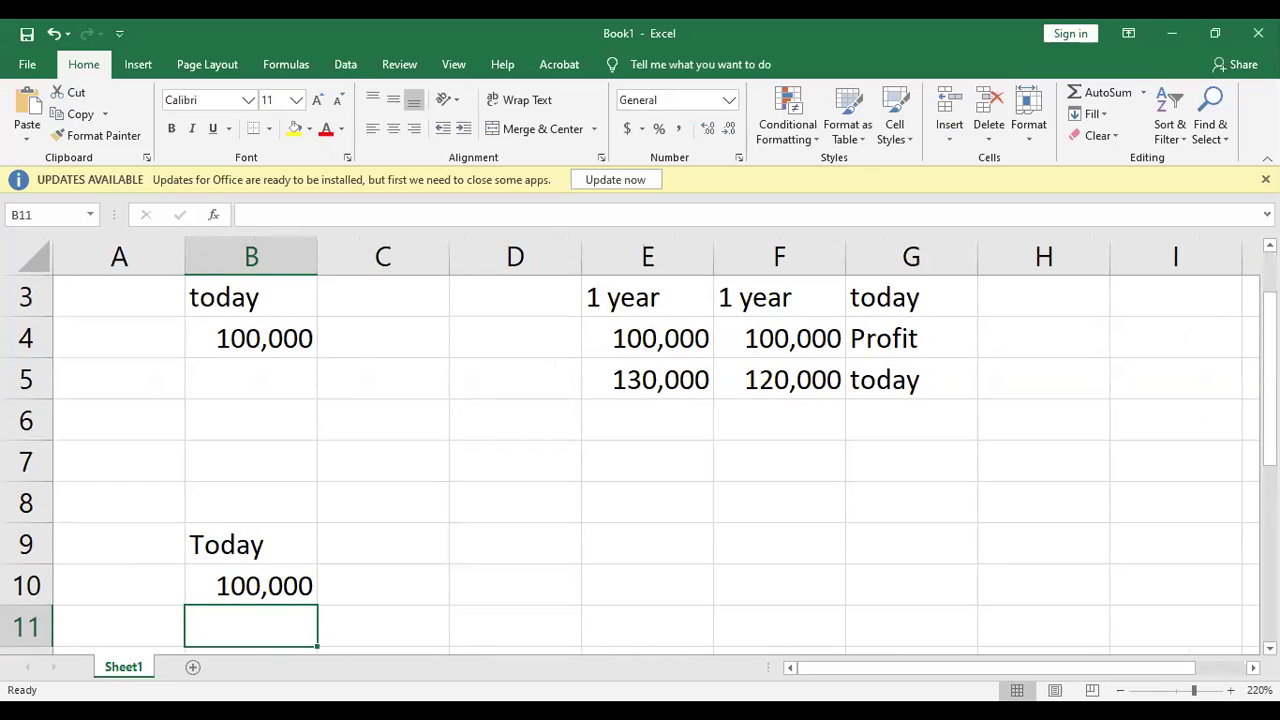
drag(1268, 300, 1268, 334)
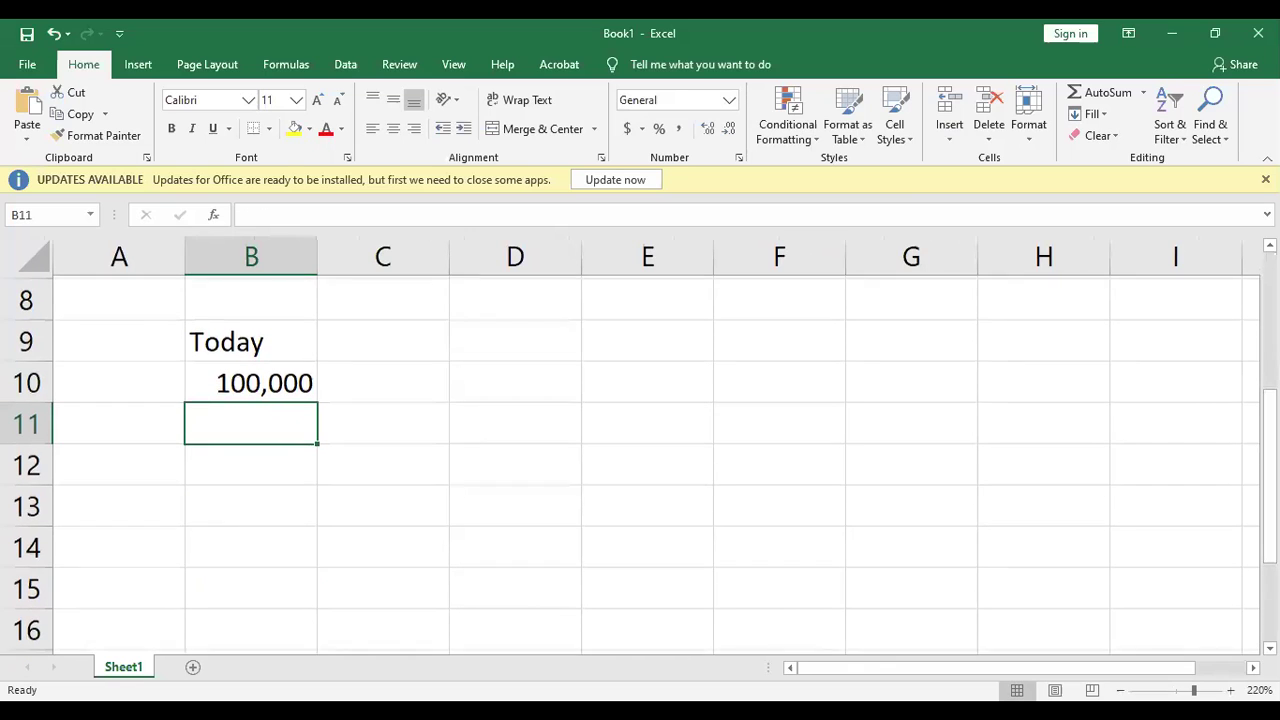
click(1265, 179)
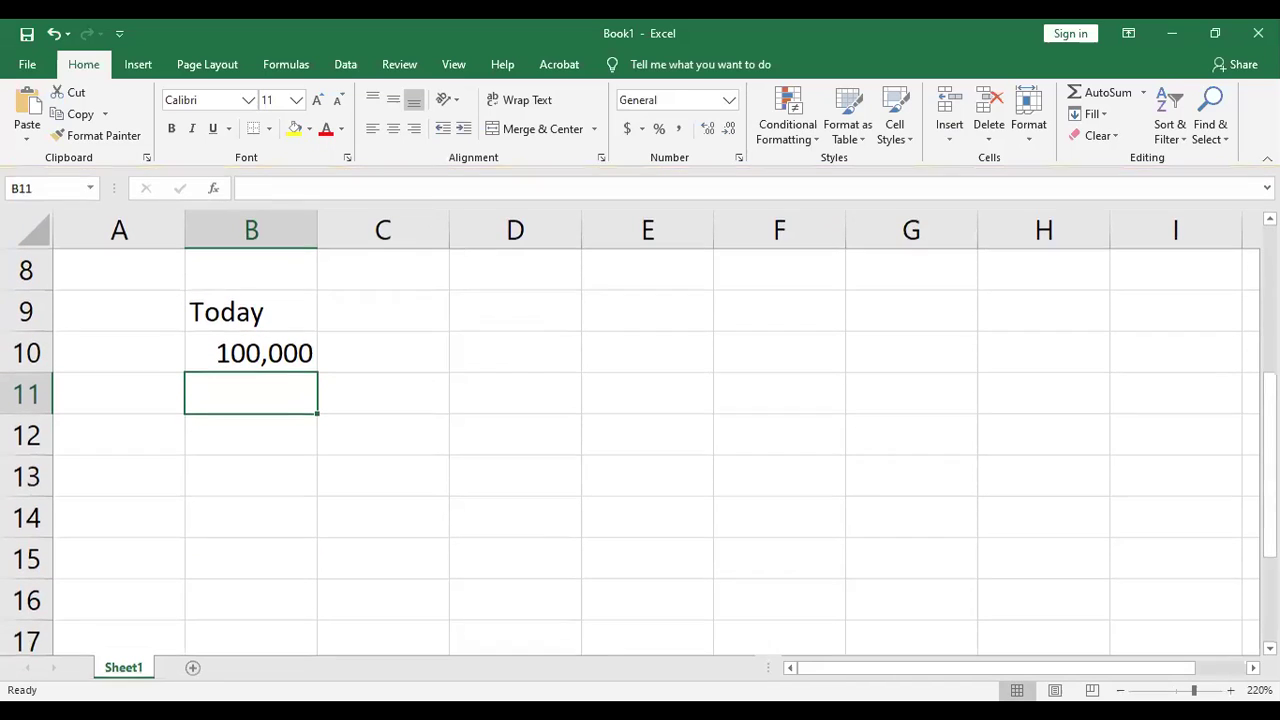
Step: Enter the heading HNB in cell D9 and the amount 120,000 beneath it in D10
click(511, 309)
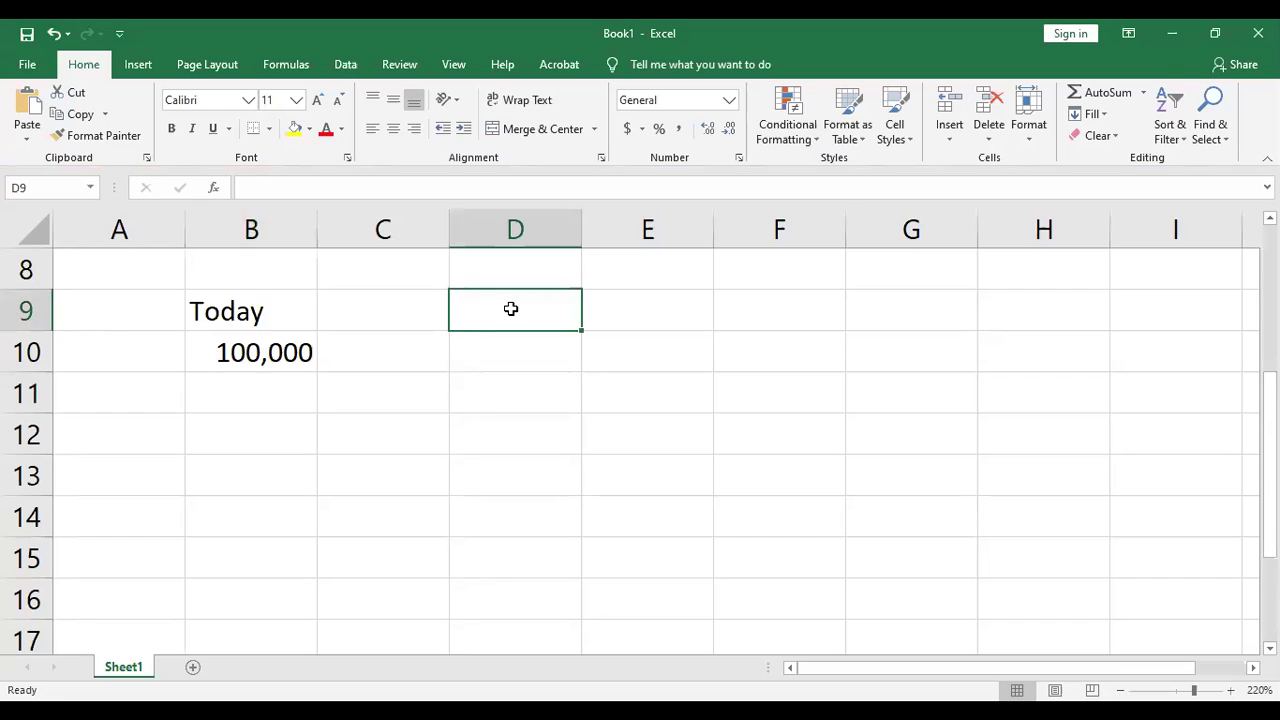
text(CB)
key(BackSpace)
key(BackSpace)
text(HNB)
key(Tab)
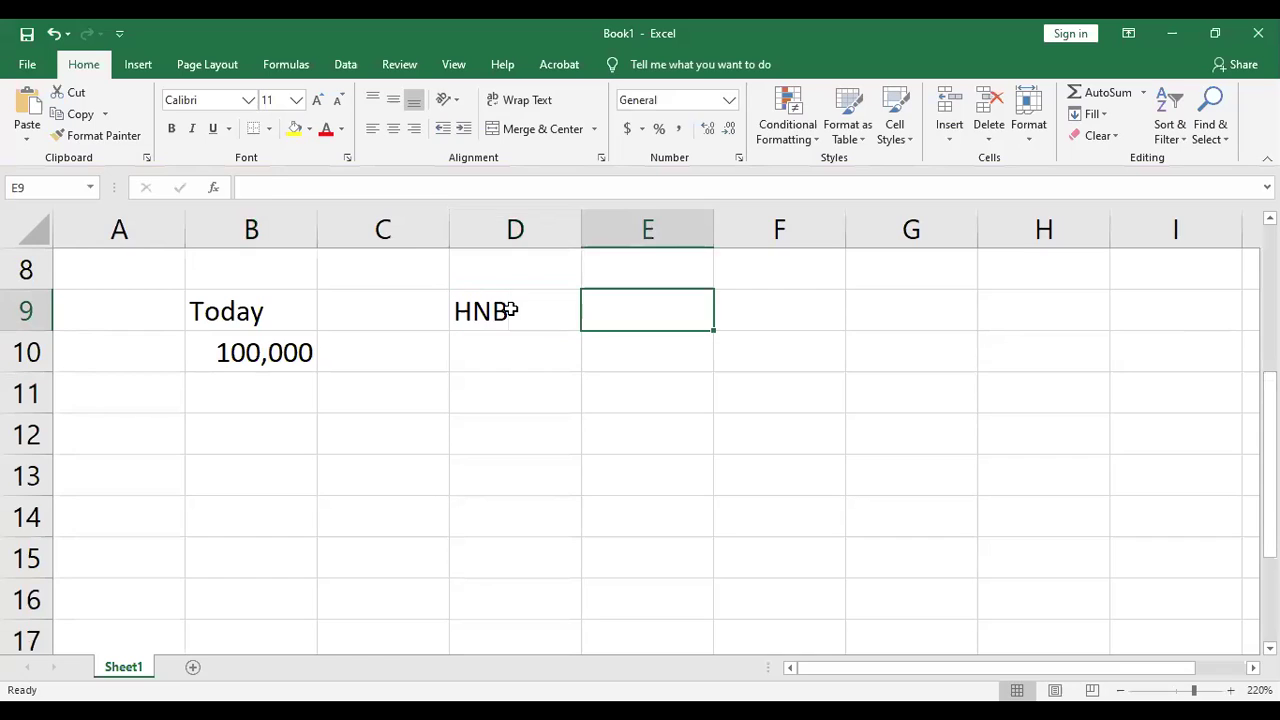
click(511, 311)
key(Down)
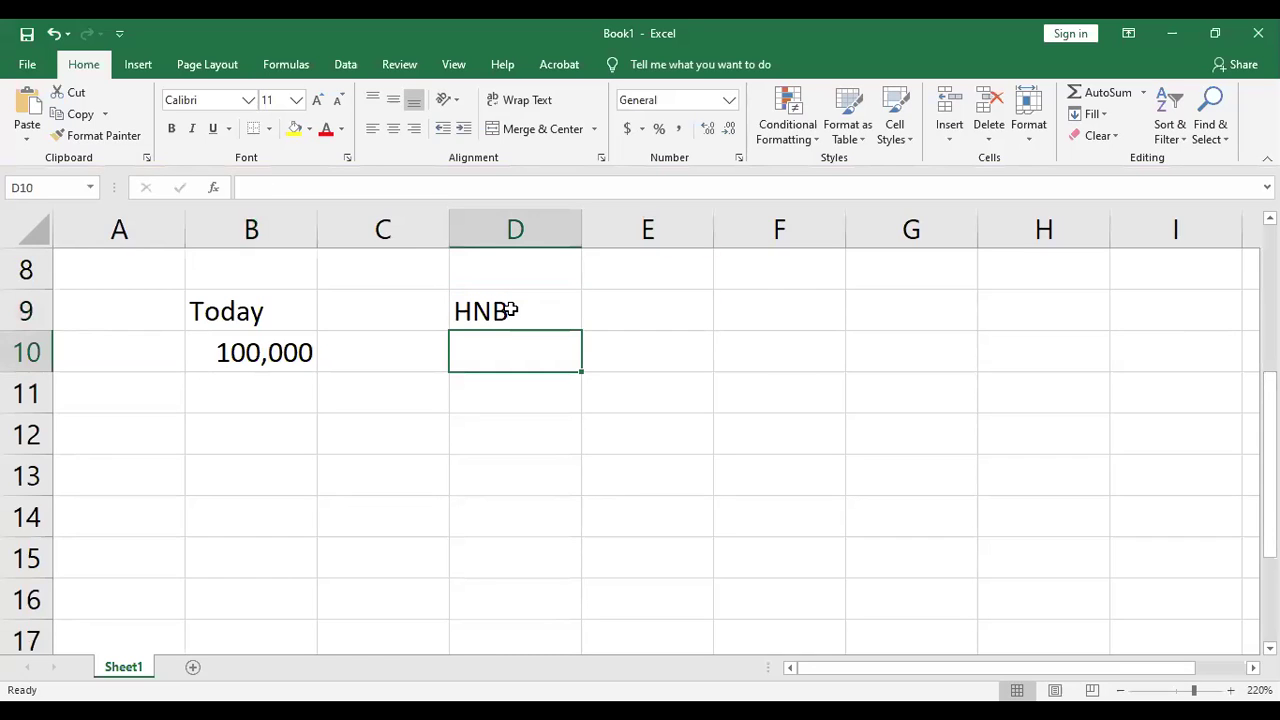
text(12)
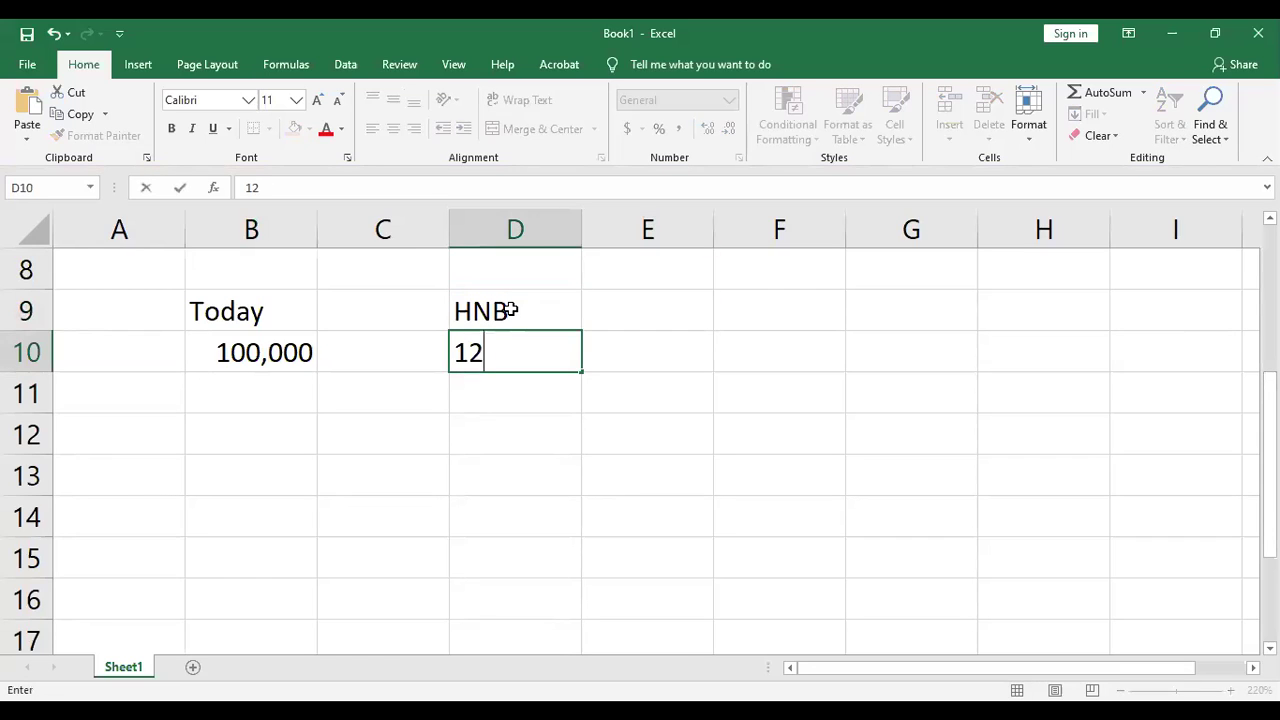
text(0,000)
key(Tab)
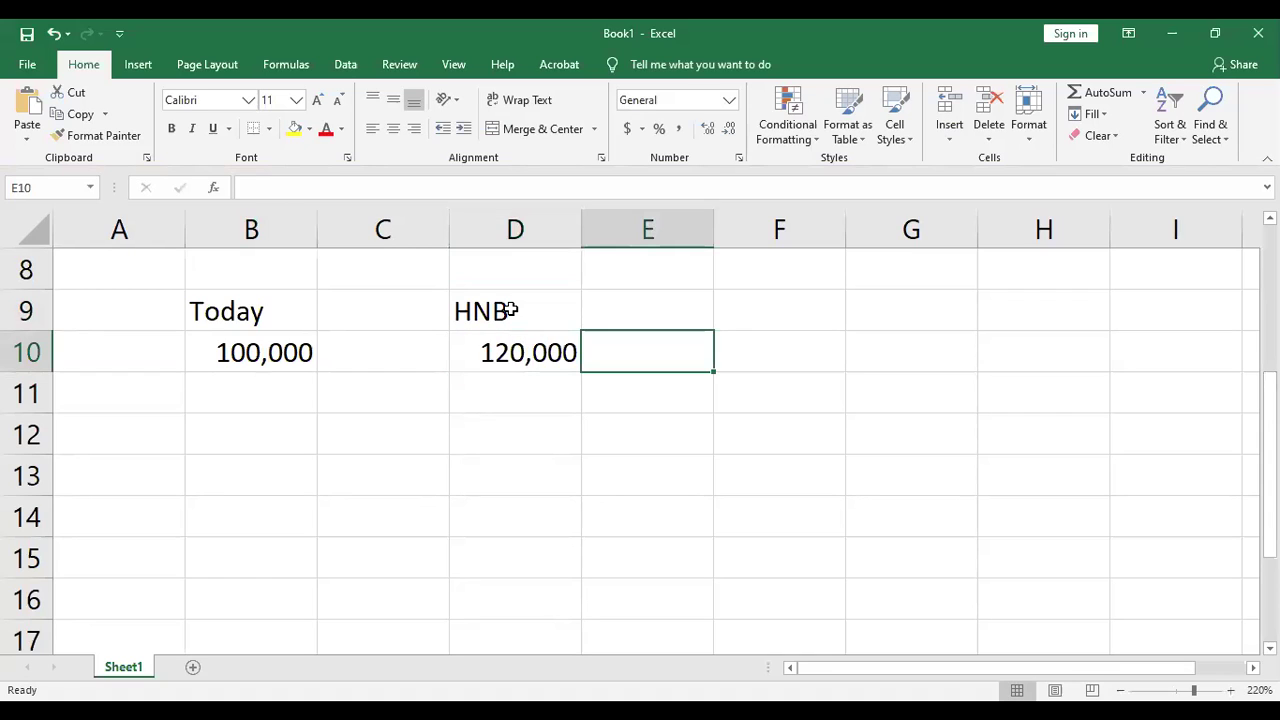
Step: Enter the heading Investment in cell E9 and the amount 110,000 beneath it in E10
key(Up)
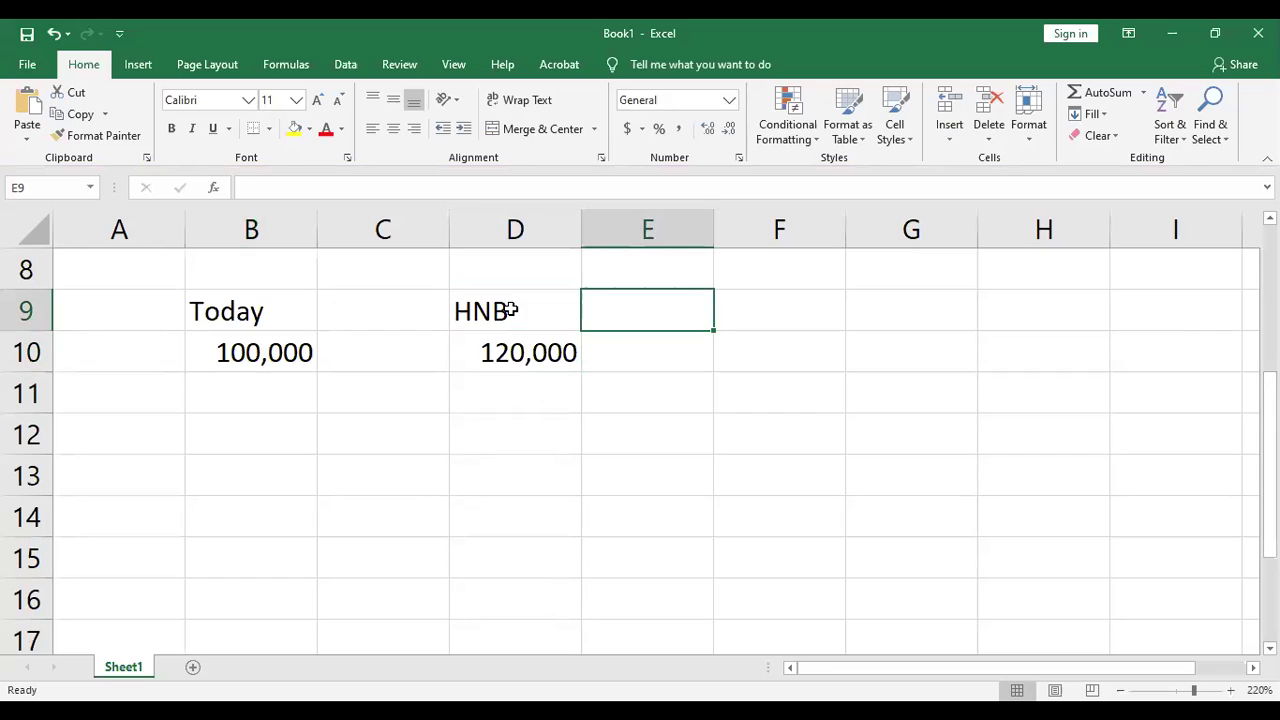
text(Invest)
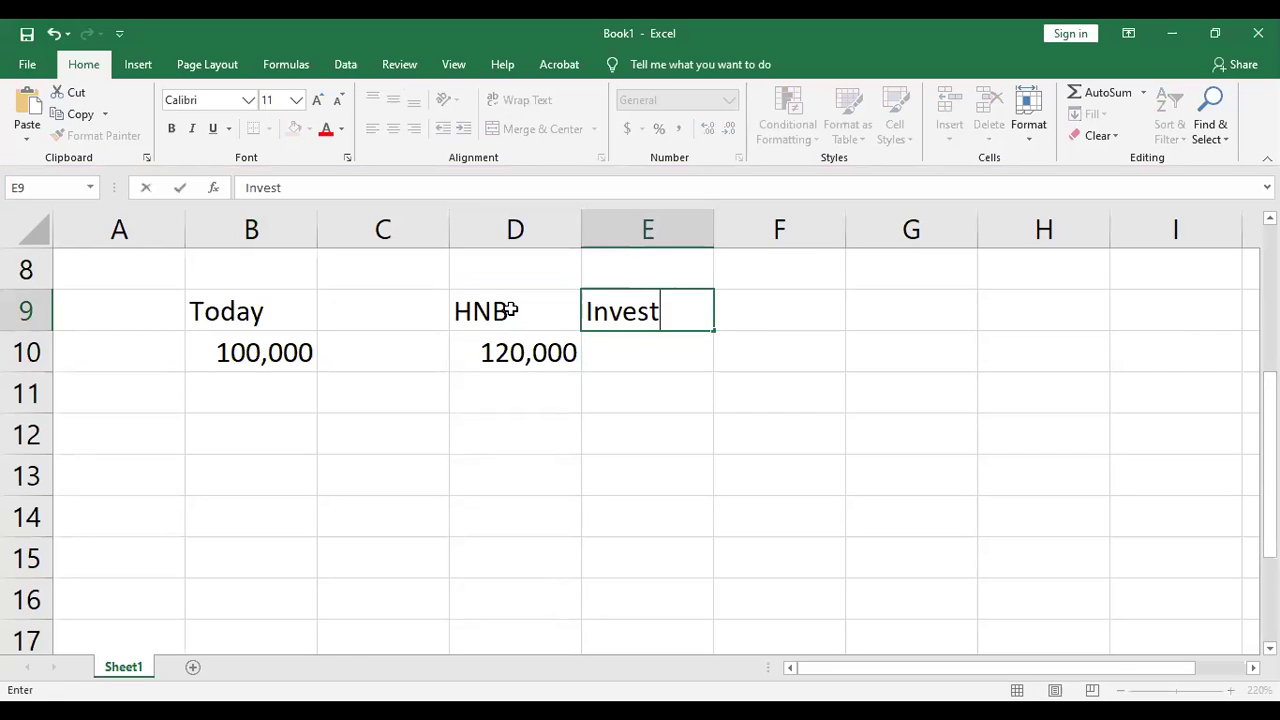
text(ment)
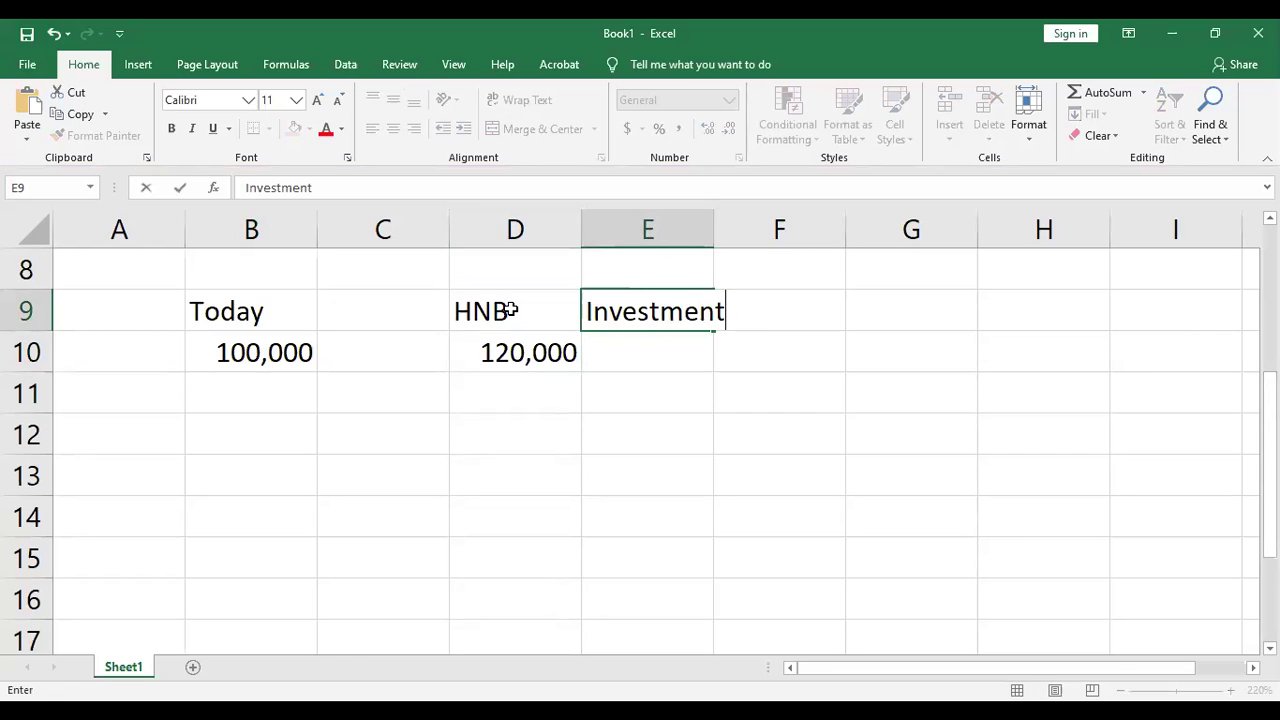
key(Return)
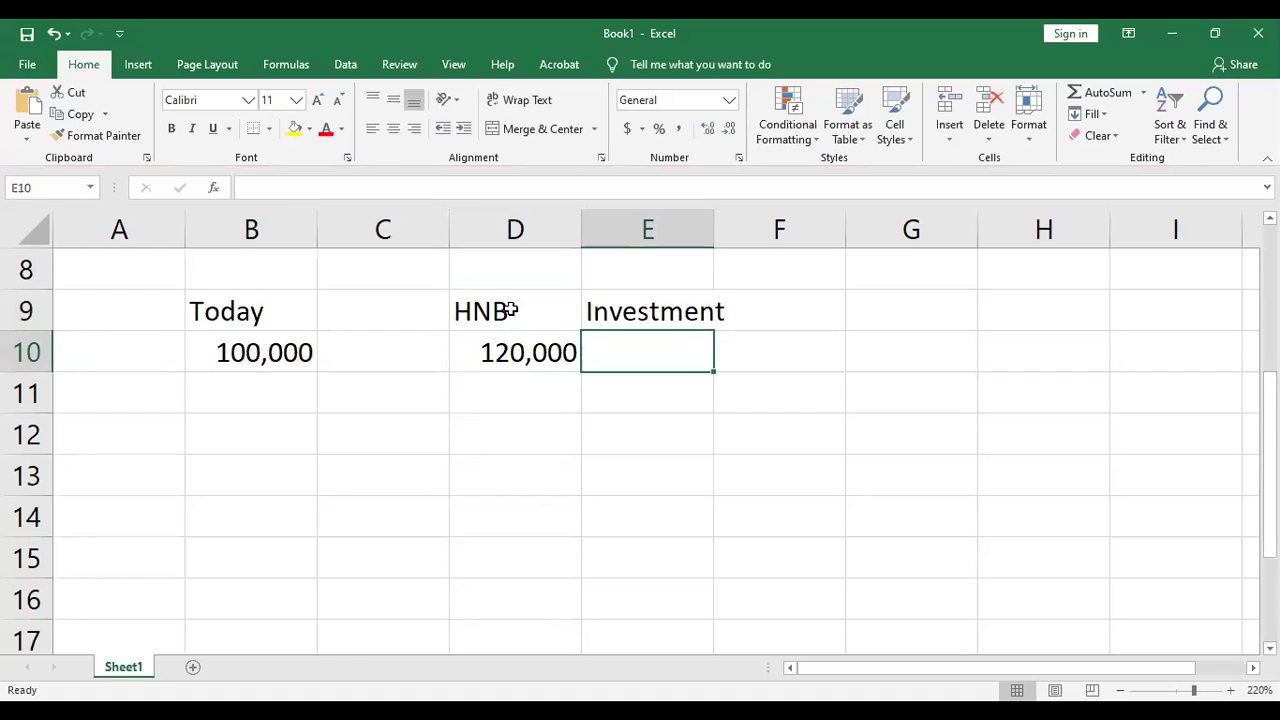
text(110,000)
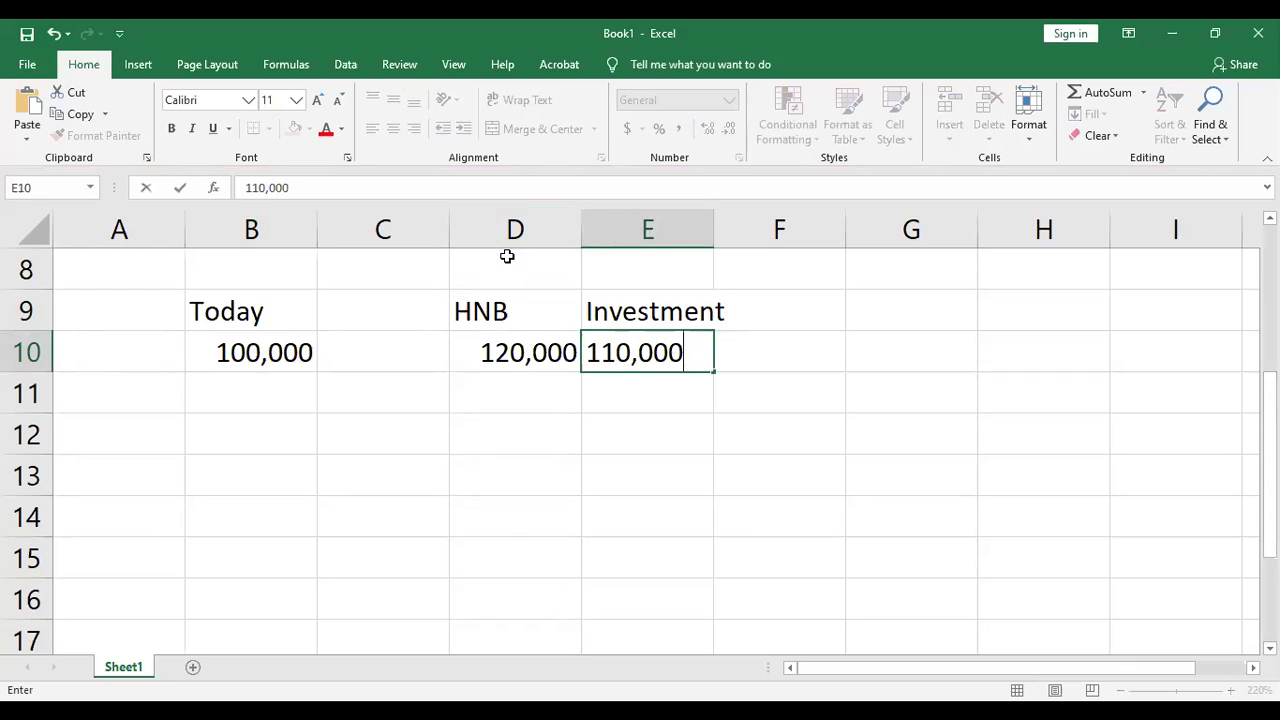
Step: Number the two options above their headings, with 1 in D8 for HNB and 2 in E8 for Investment
click(507, 256)
text(1)
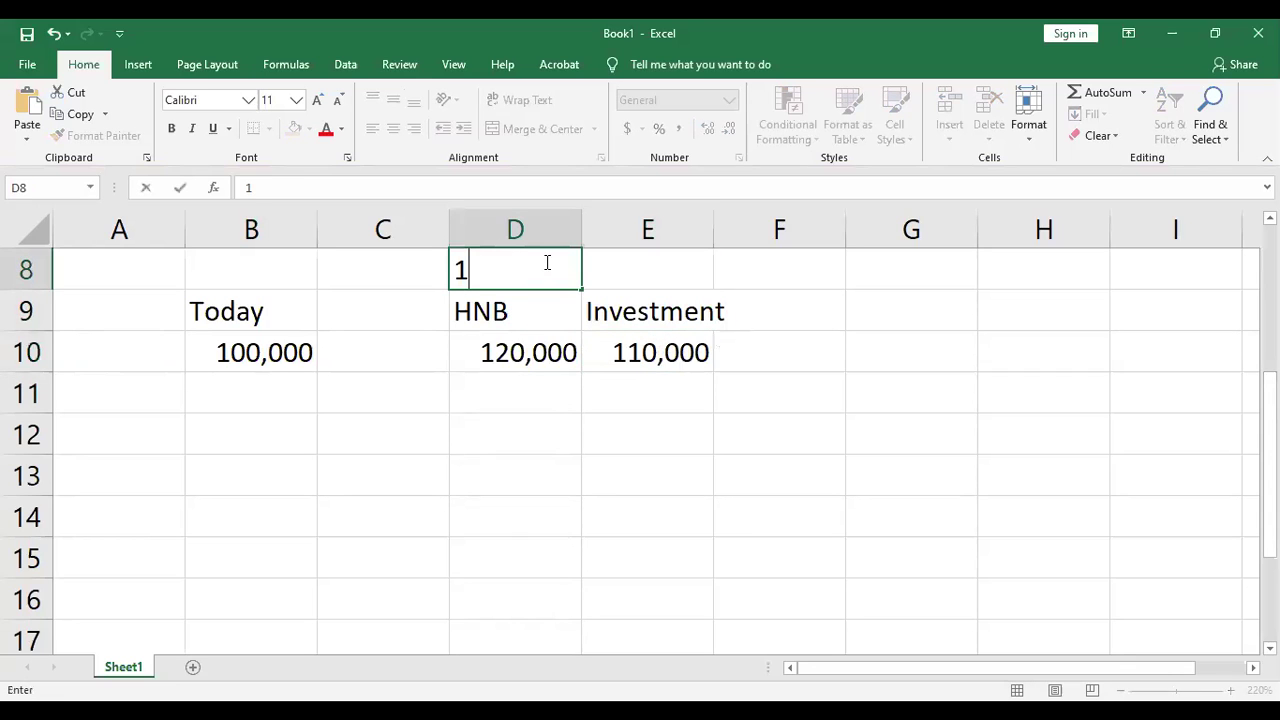
click(648, 289)
text(2)
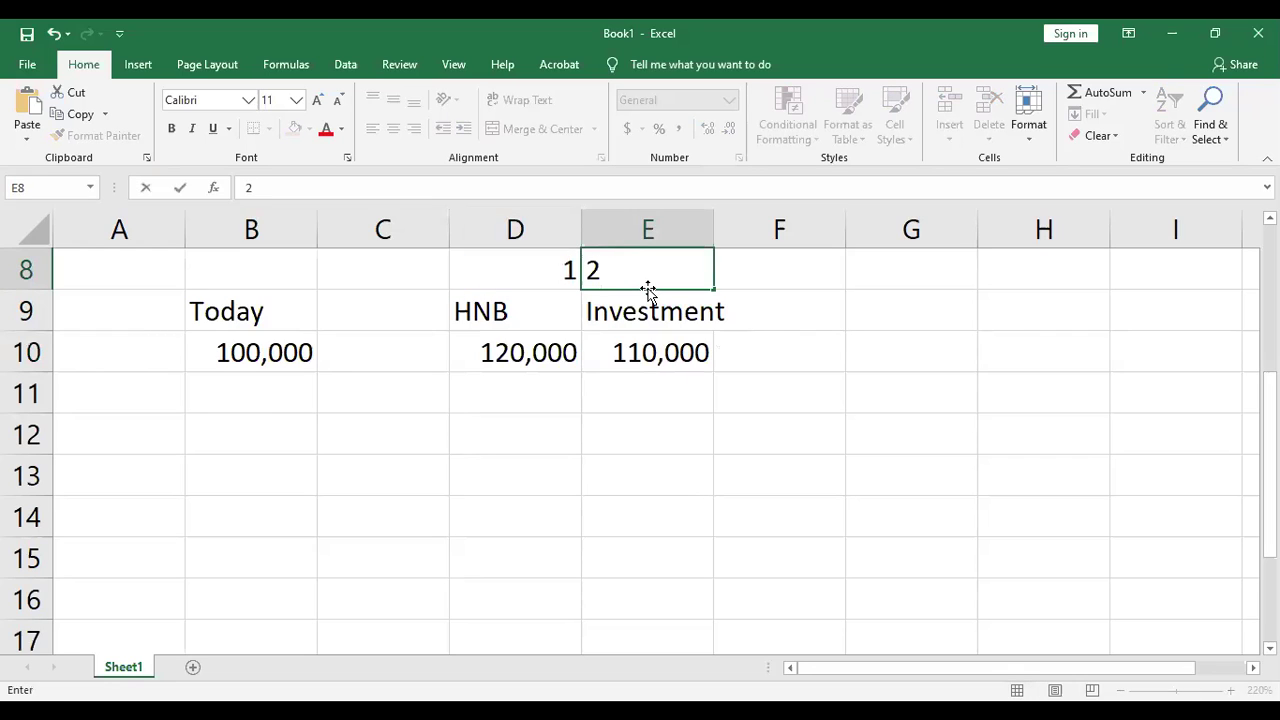
click(678, 378)
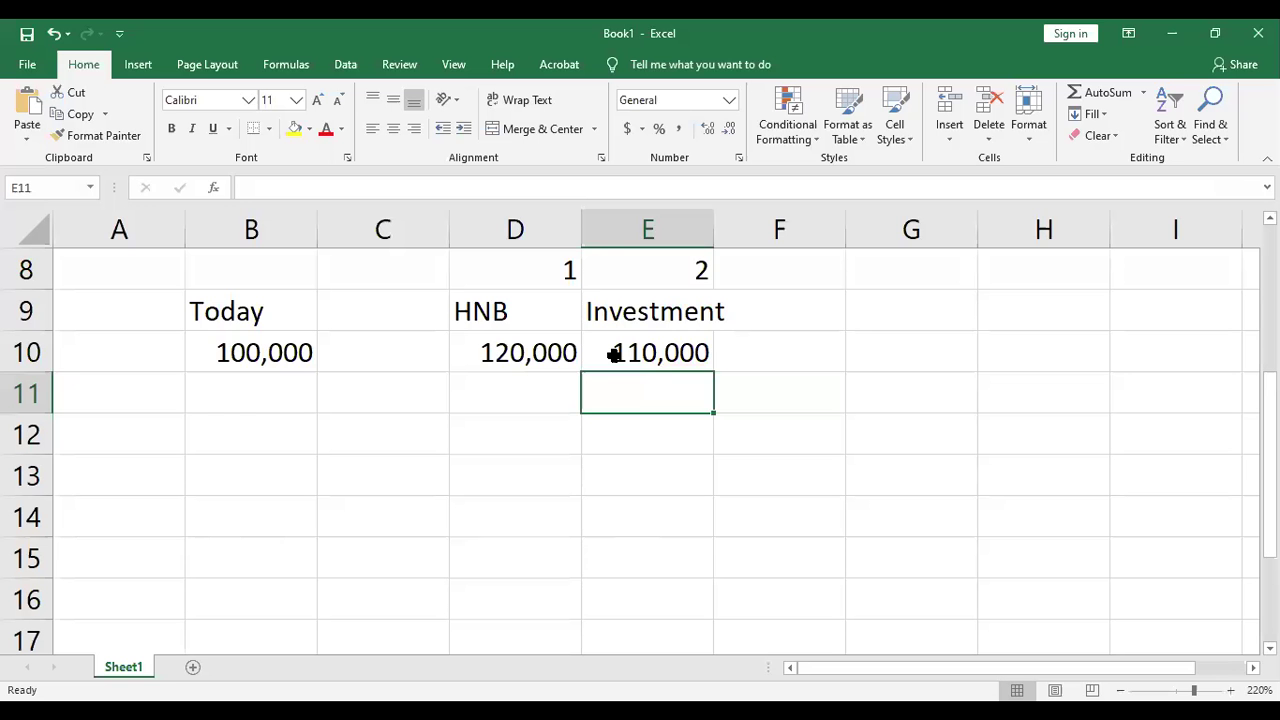
Step: Change the Investment amount in cell E10 to 120,000
click(614, 354)
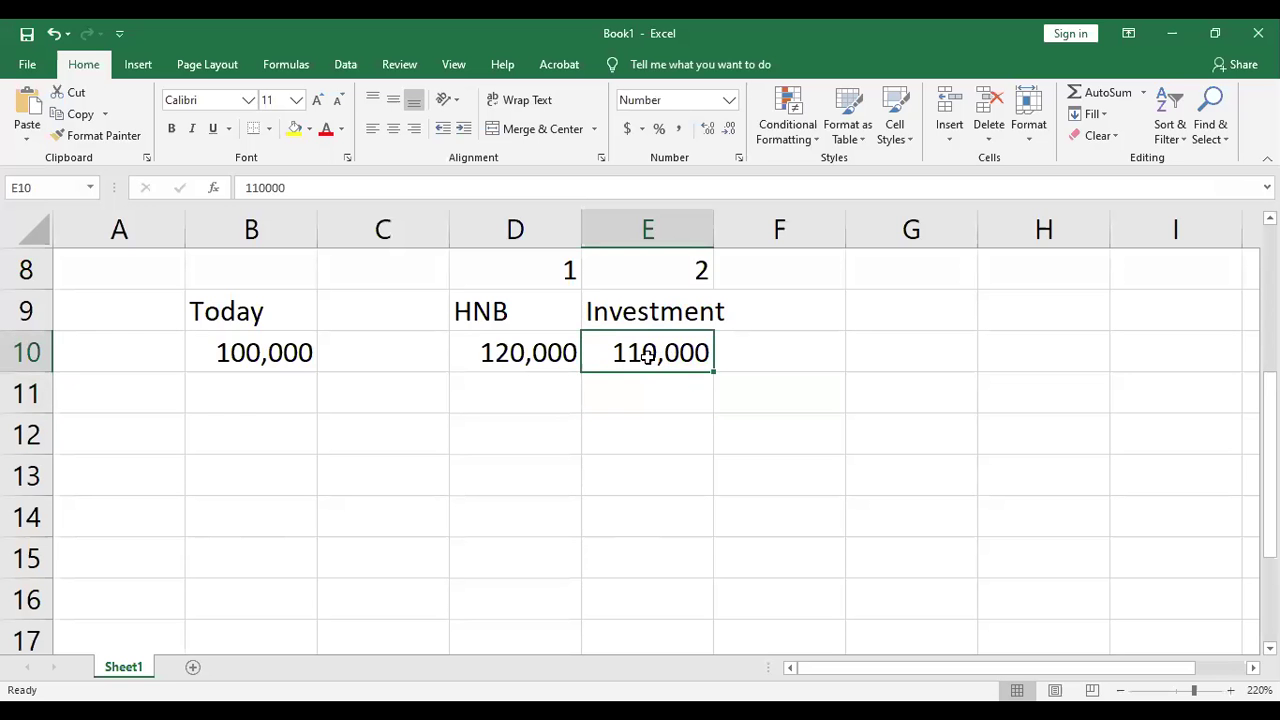
double_click(648, 355)
key(BackSpace)
text(2)
key(Return)
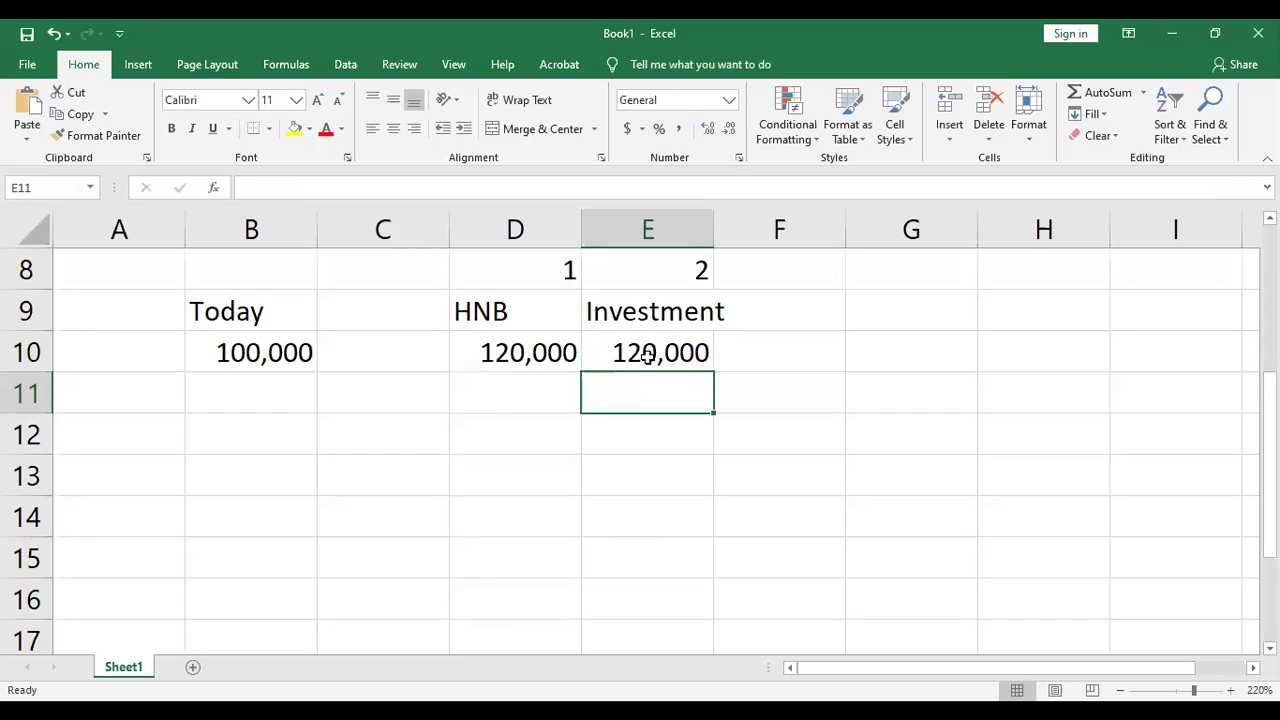
Step: Enter the note "same risk" under both amounts, in cells D11 and E11
click(488, 400)
text(same)
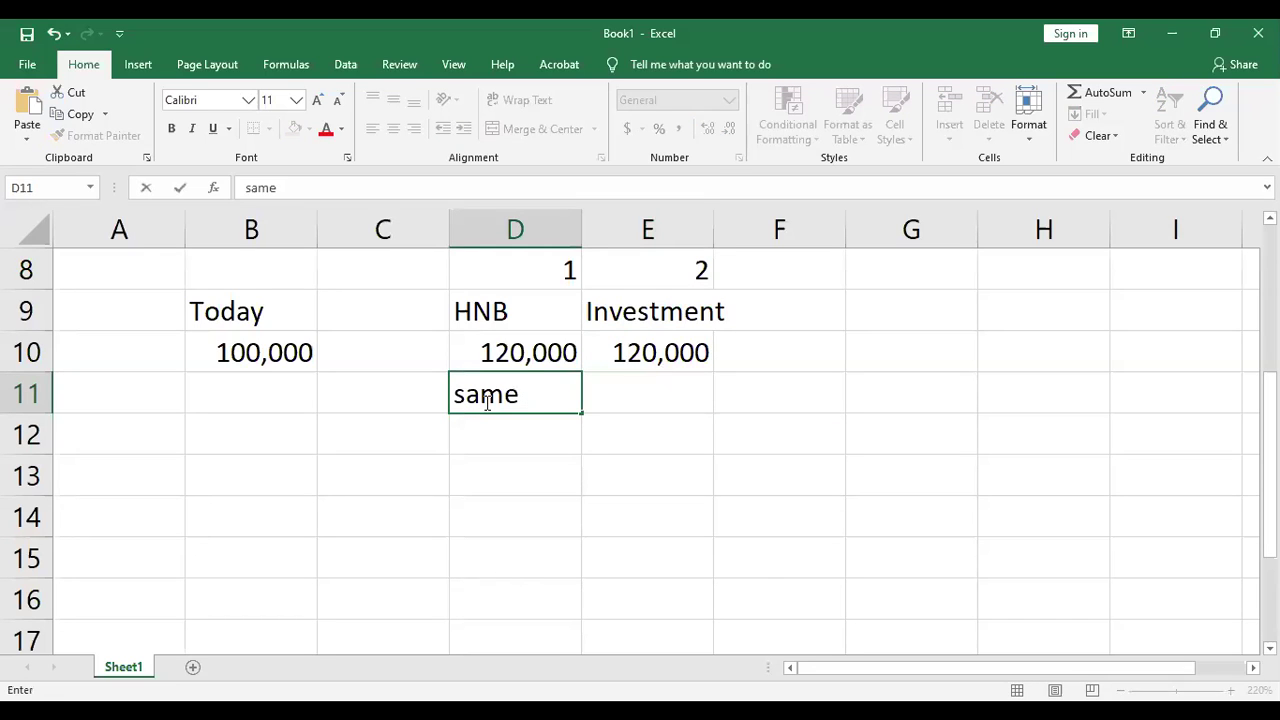
text( risk)
key(Tab)
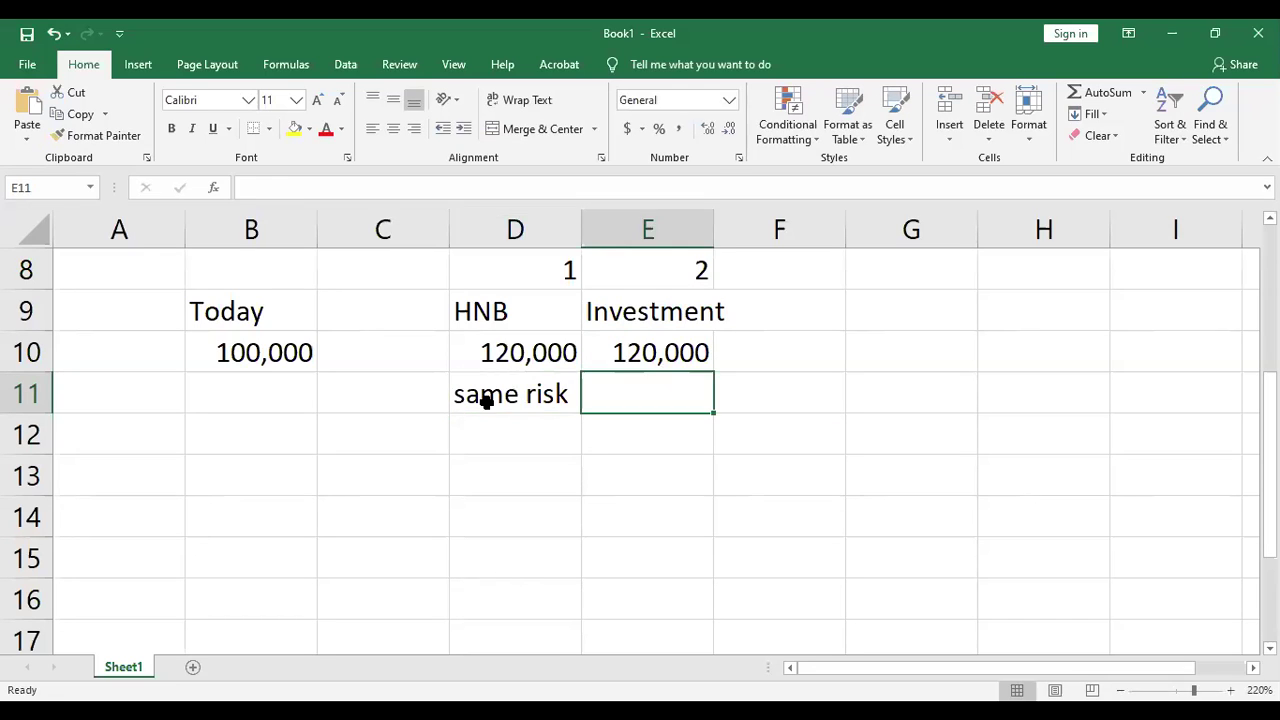
text(same )
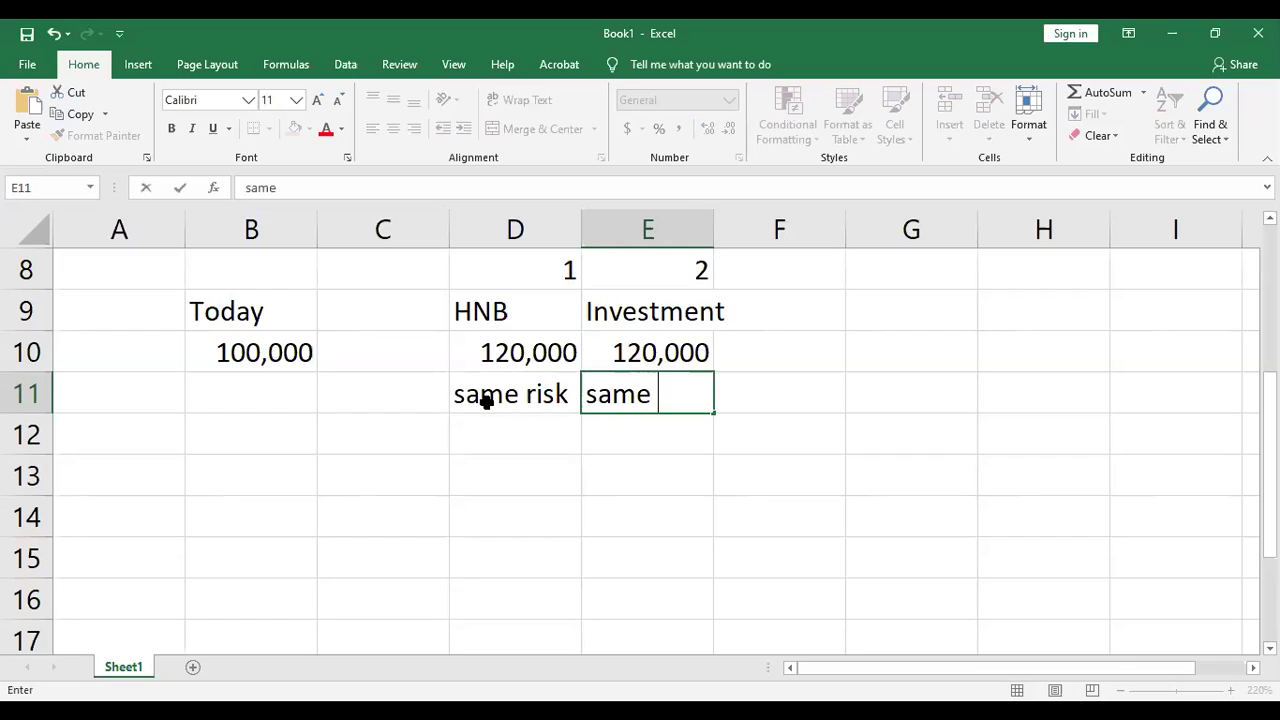
text(risk)
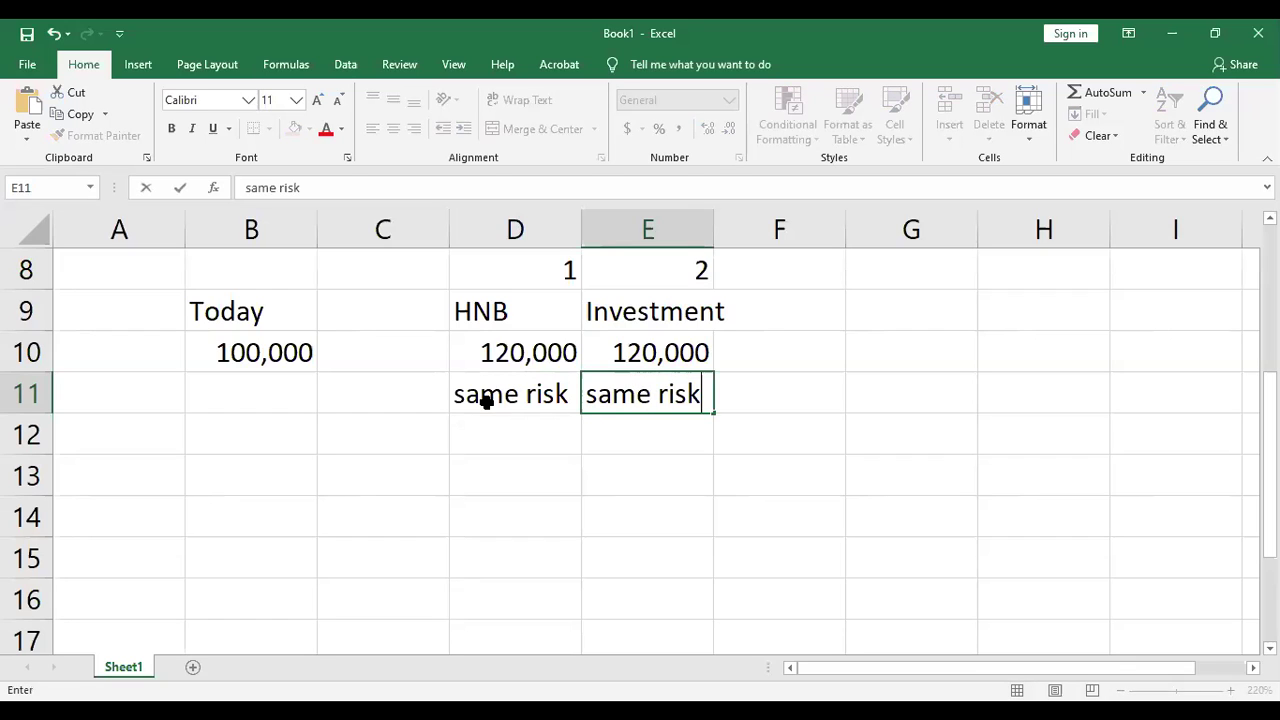
key(Return)
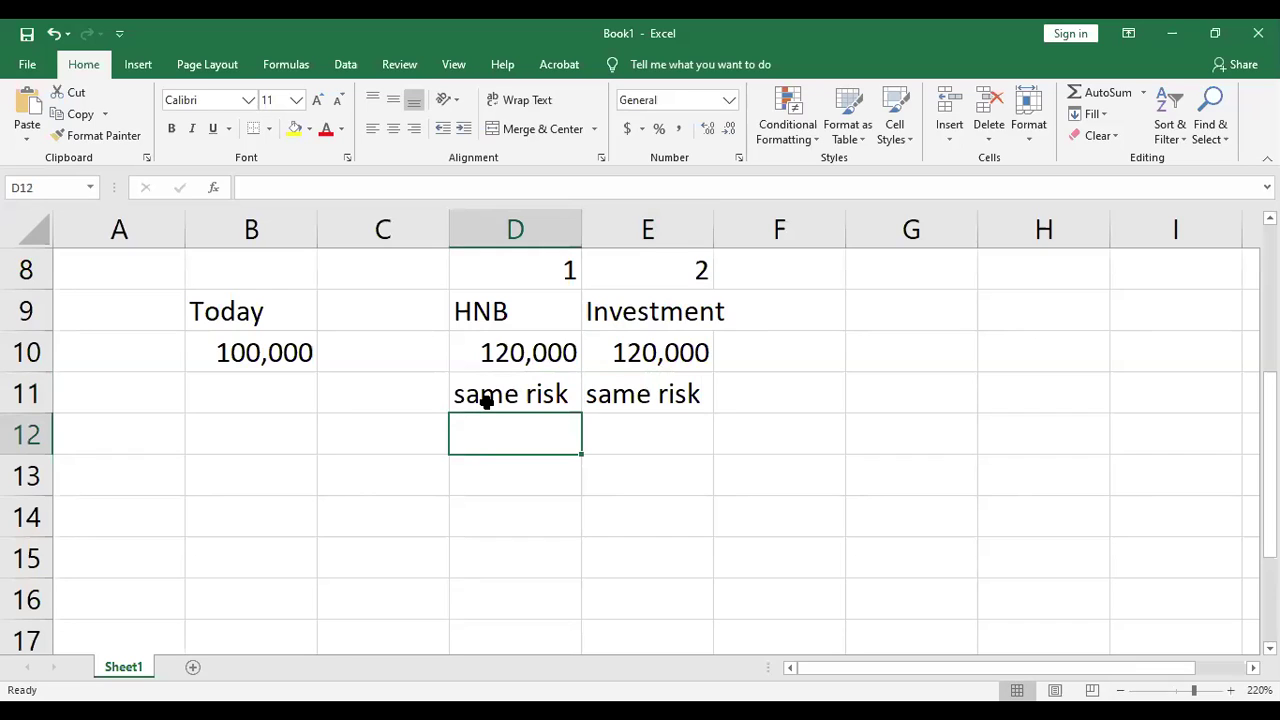
click(638, 354)
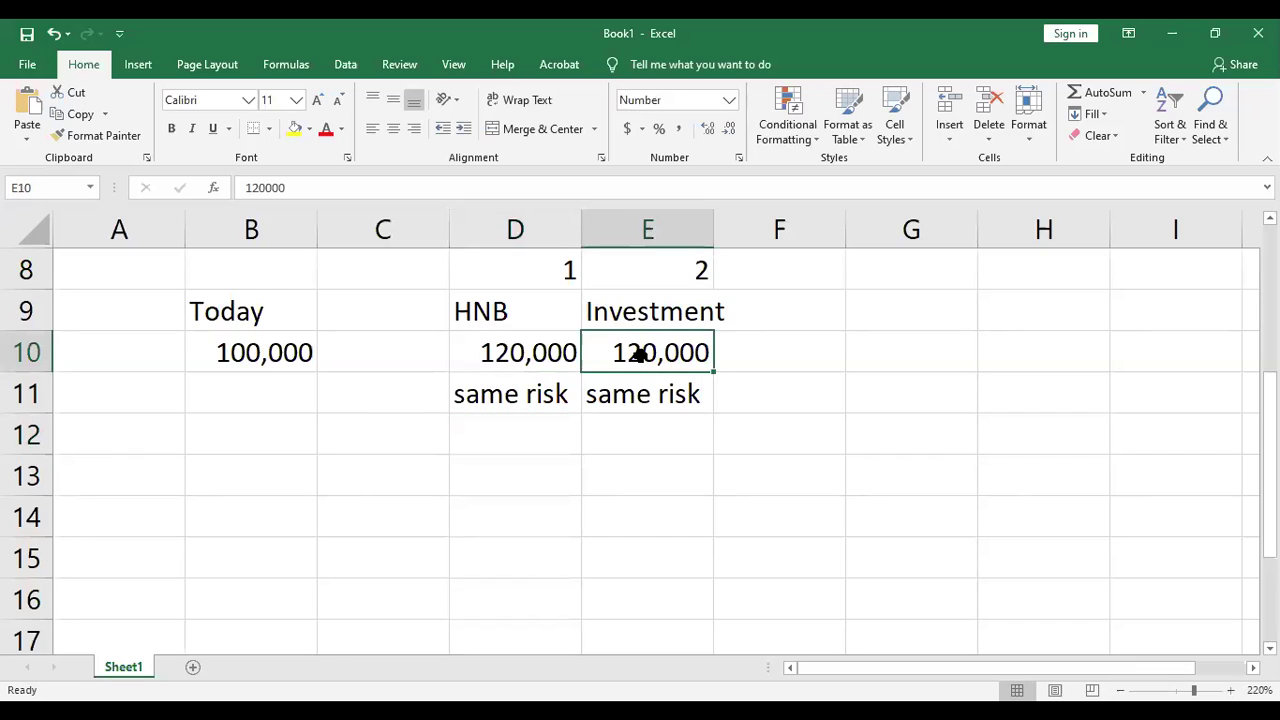
double_click(648, 353)
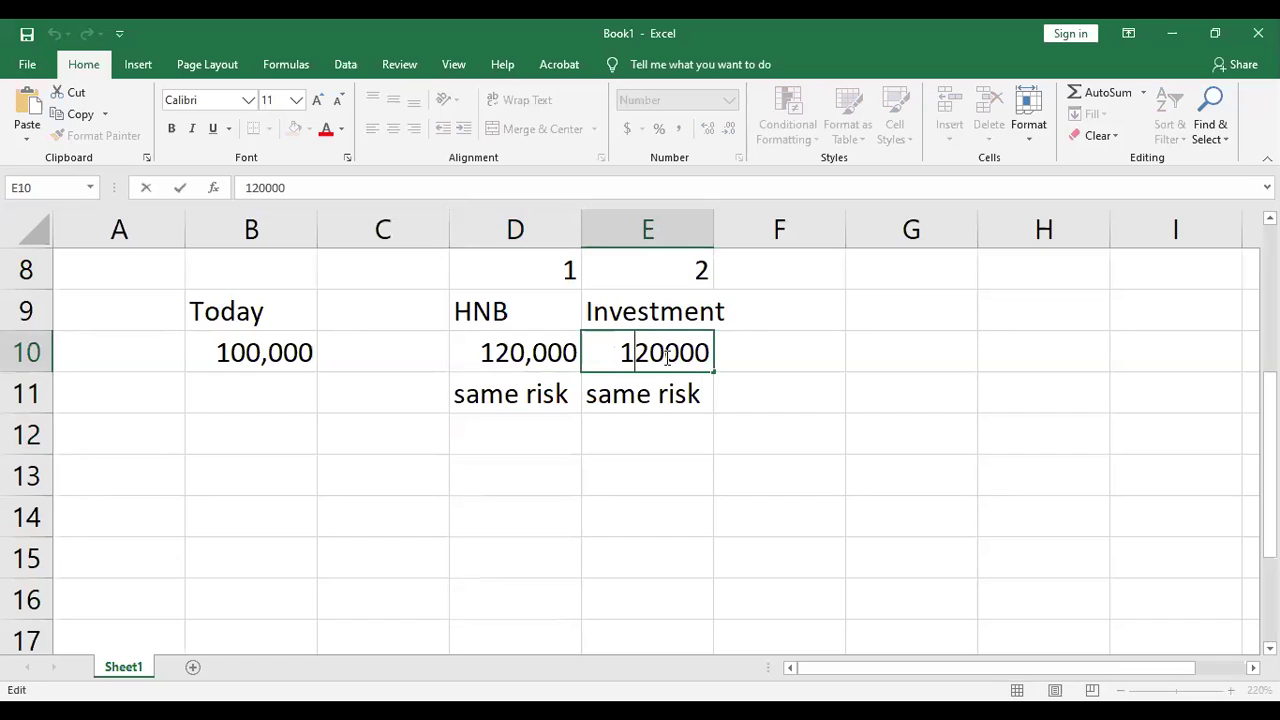
click(606, 518)
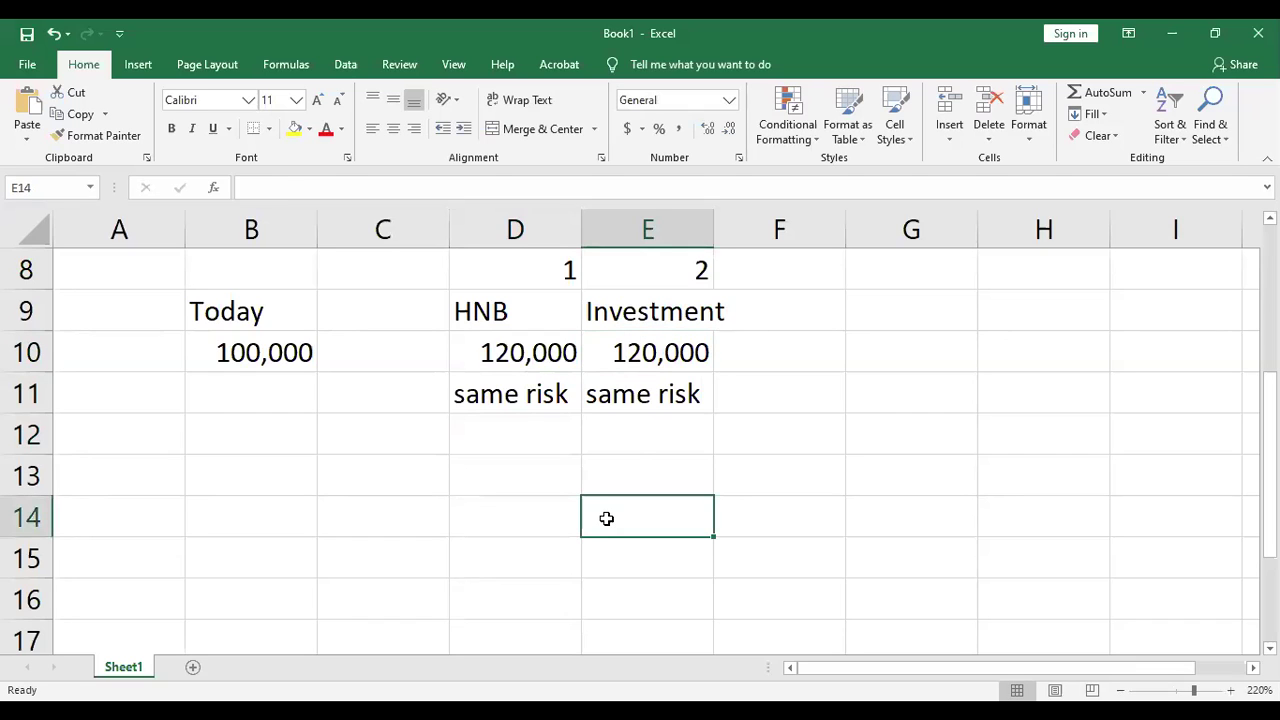
click(640, 352)
double_click(547, 402)
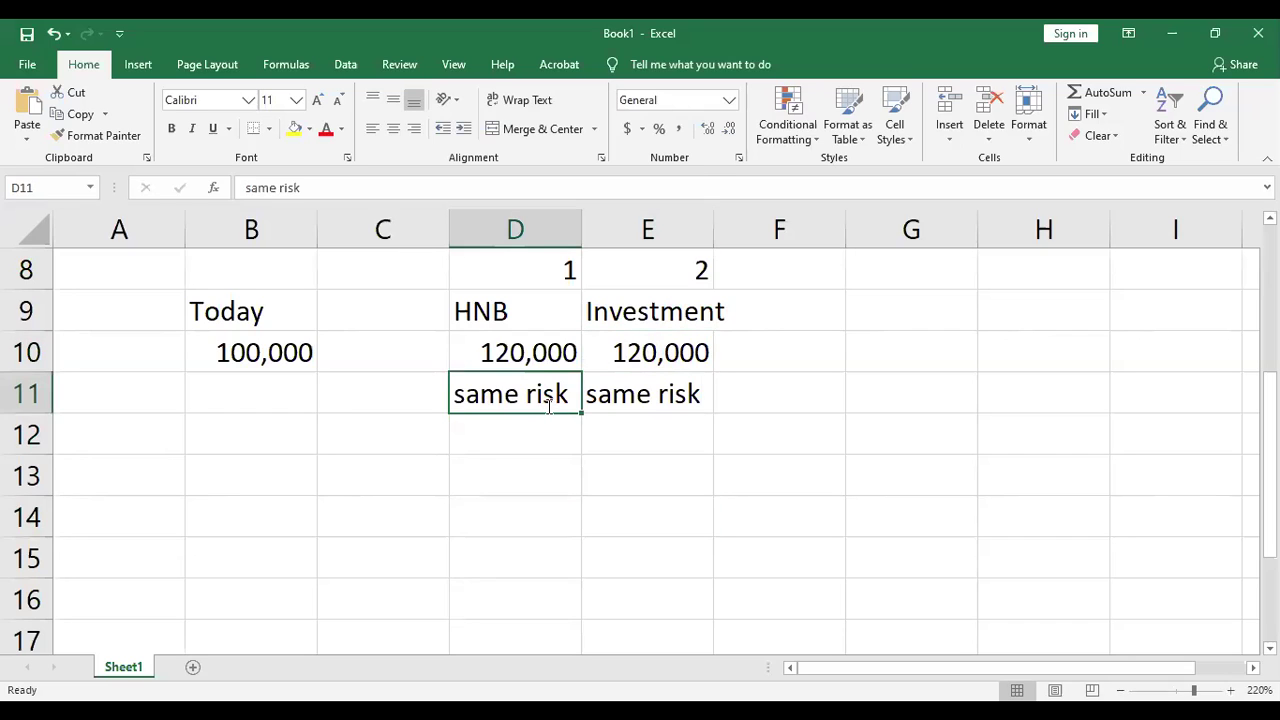
click(606, 474)
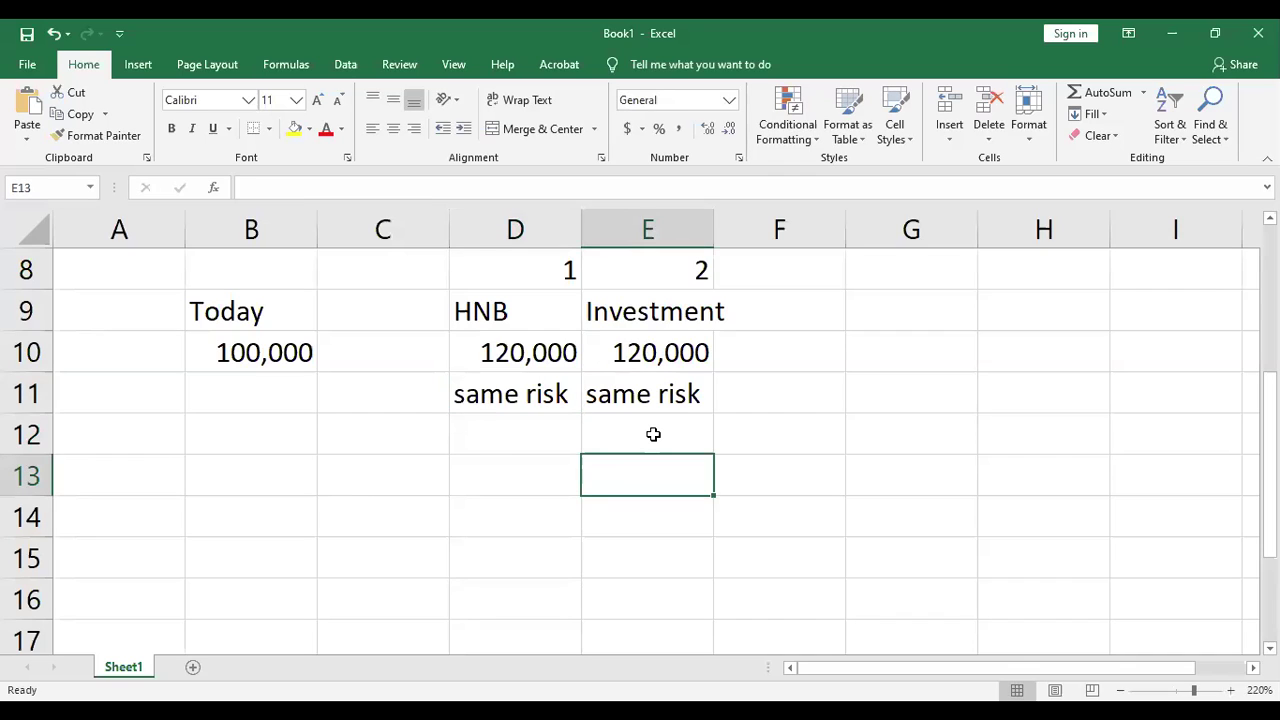
click(531, 445)
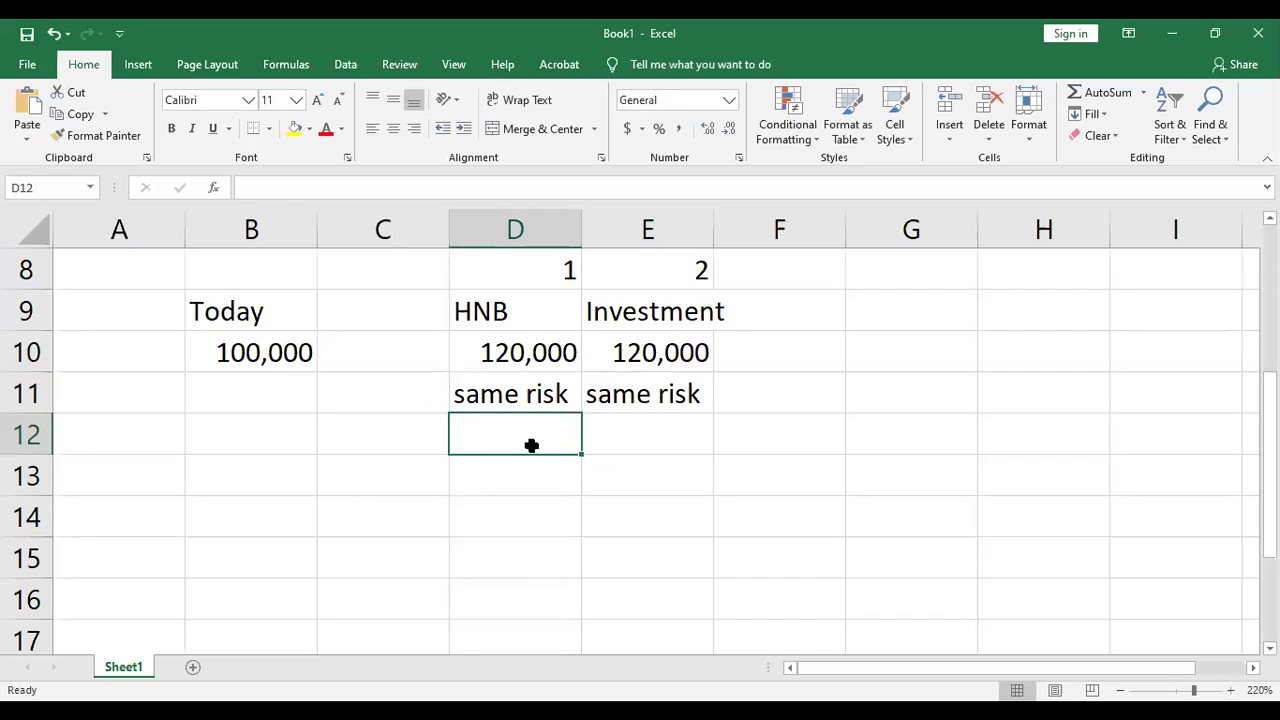
Step: Clear the "same risk" notes from cells D11 and E11
click(650, 397)
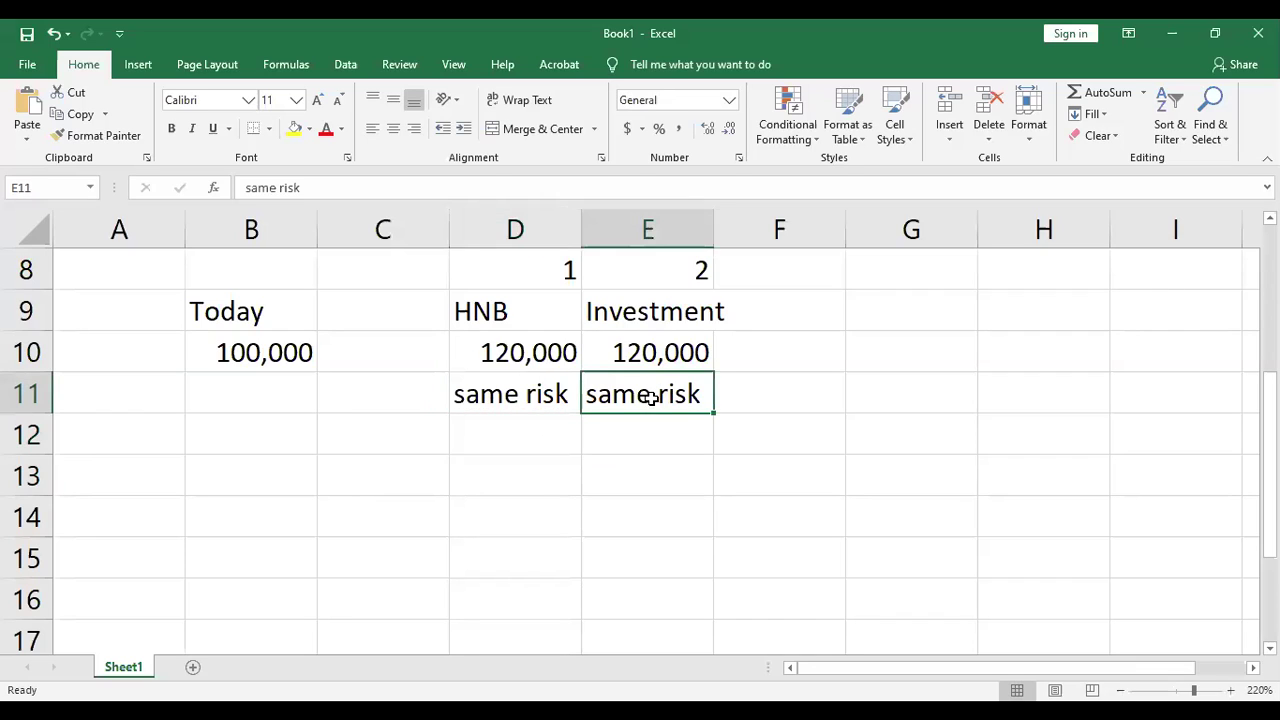
click(552, 396)
key(Delete)
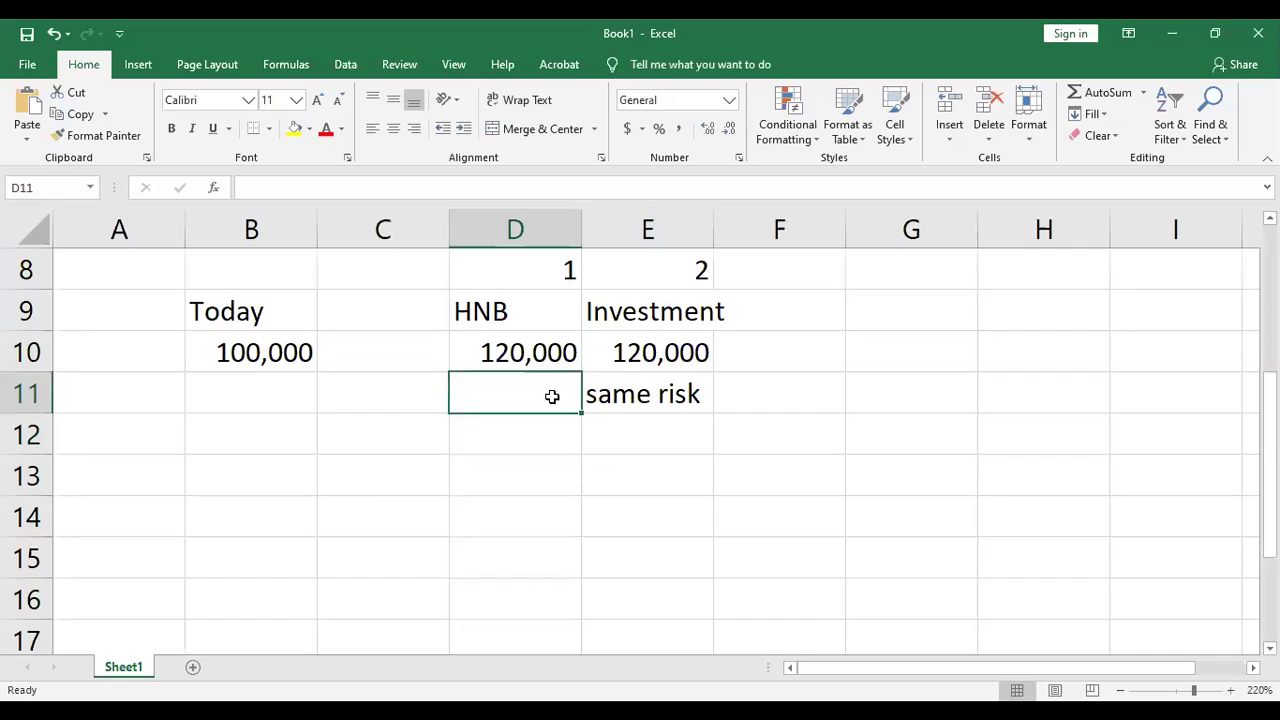
click(617, 396)
key(Delete)
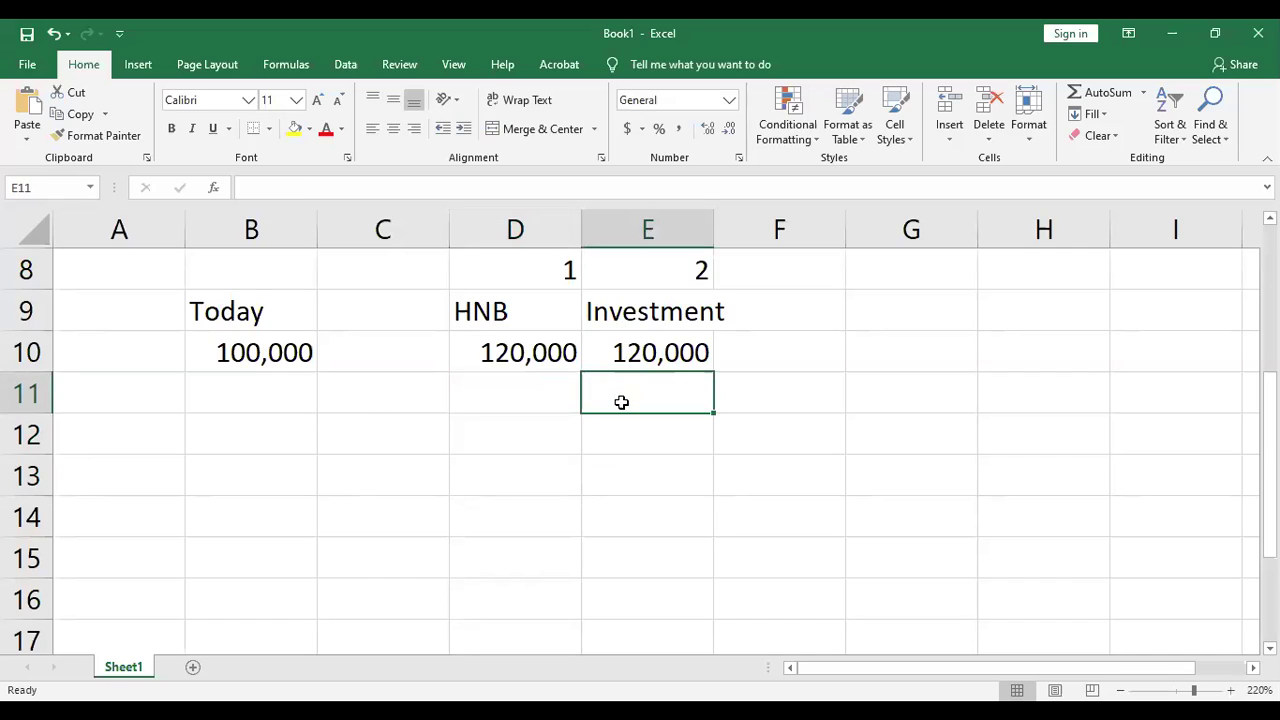
Step: Change the Investment amount in cell E10 to 140,000
double_click(638, 352)
key(Delete)
text(4)
key(Return)
click(531, 572)
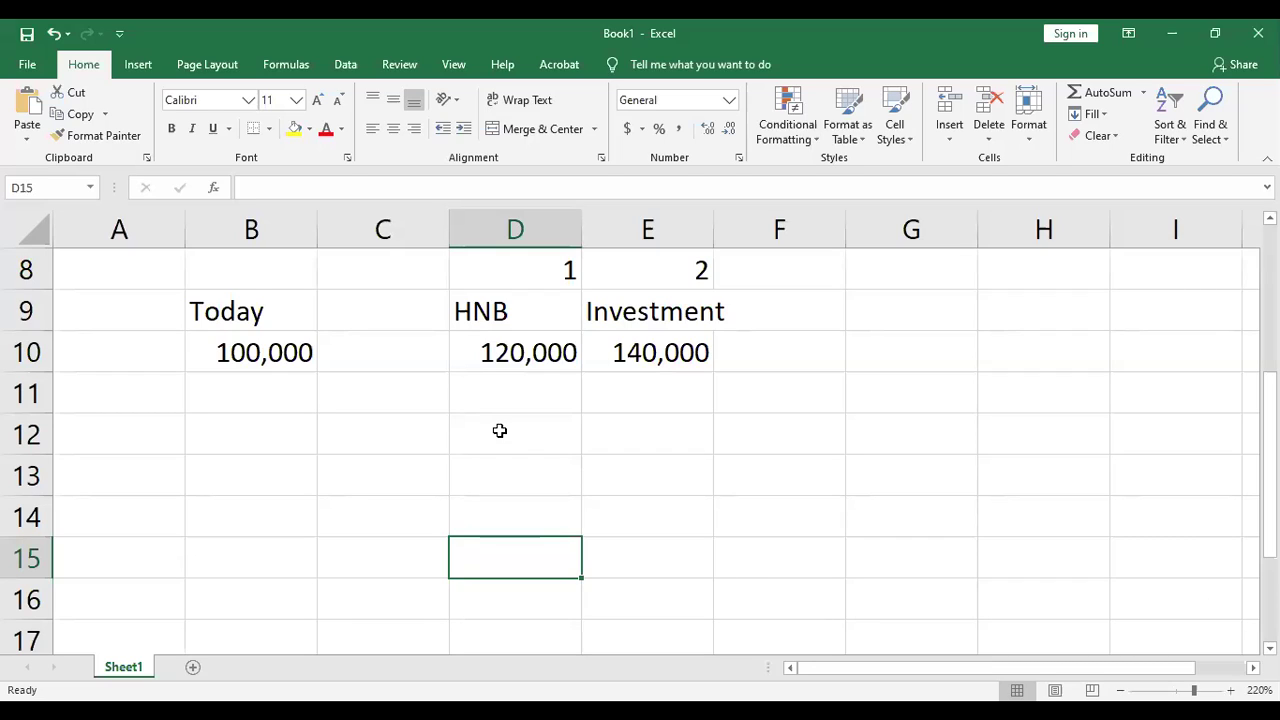
Step: Enter the label "rate of return" in cell C11 and widen column C to fit it
click(362, 400)
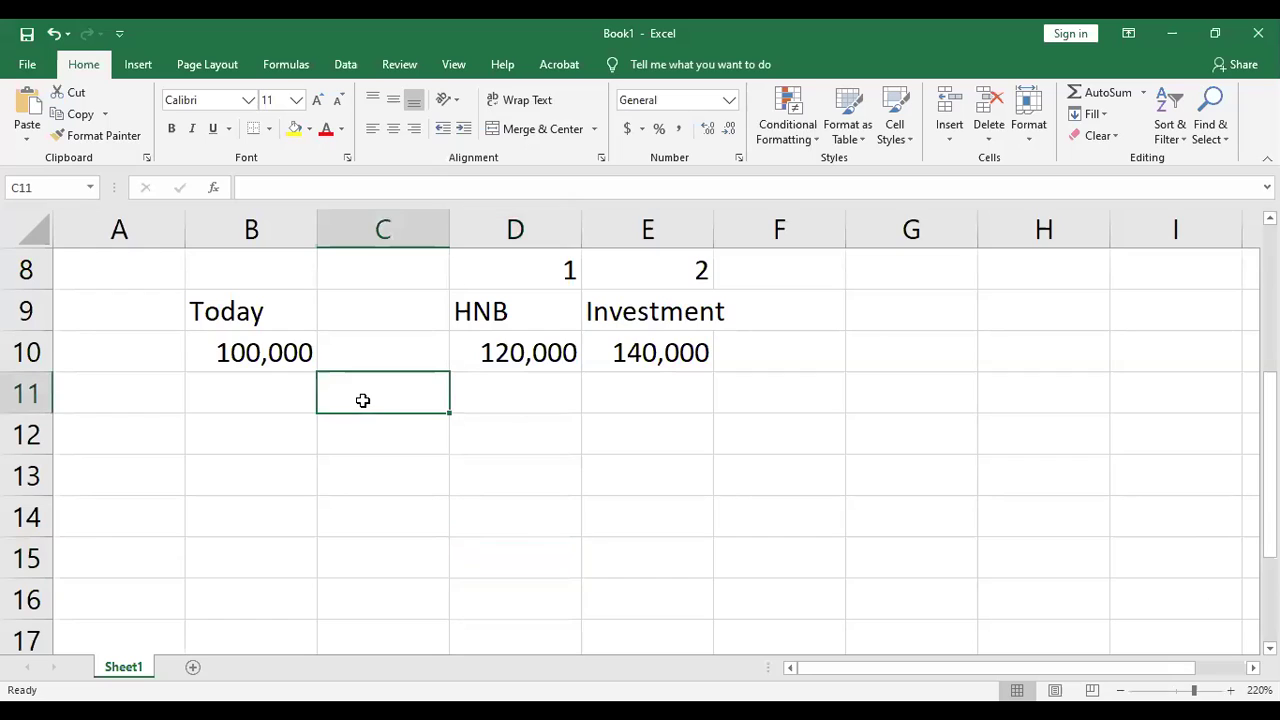
text(rate of return')
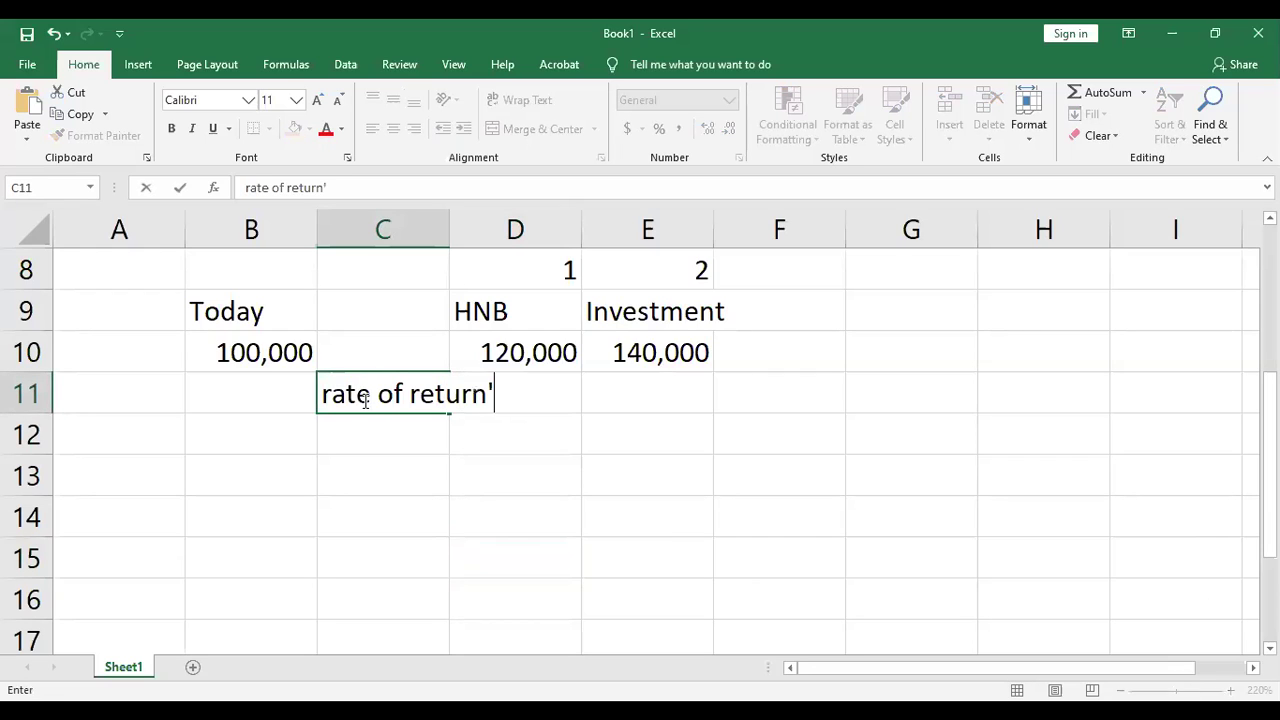
key(BackSpace)
key(Return)
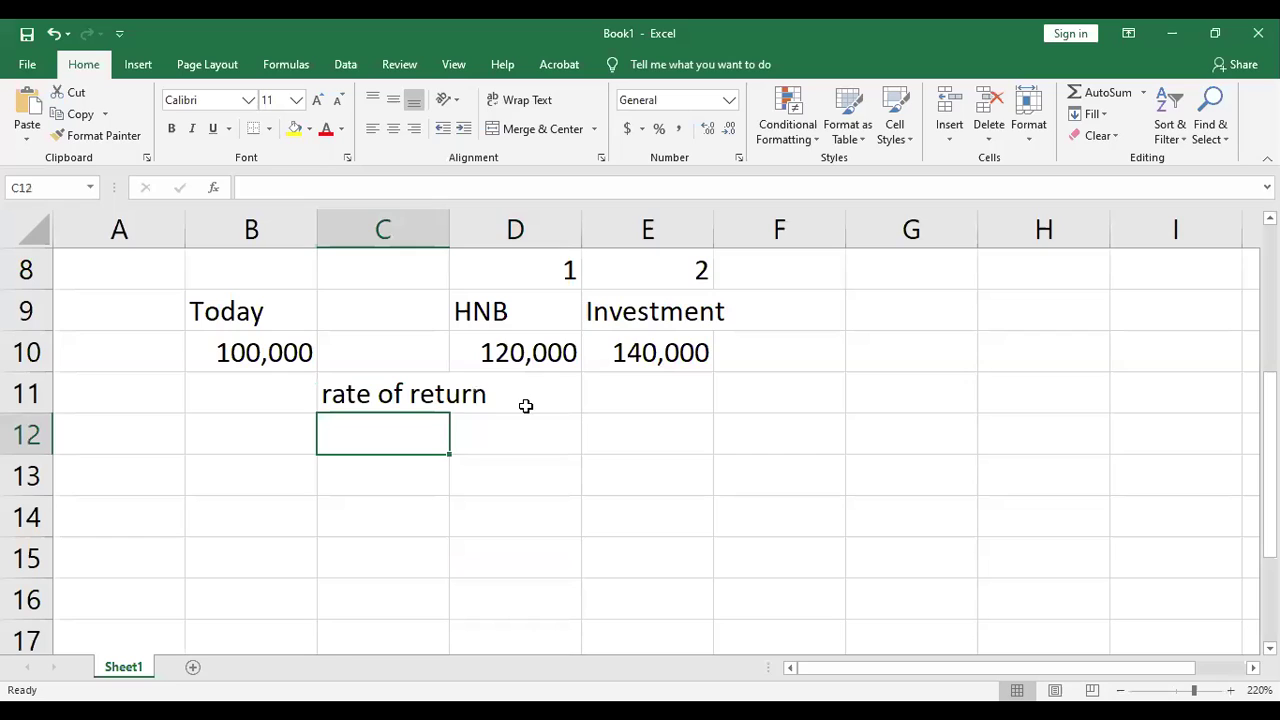
click(526, 405)
click(265, 353)
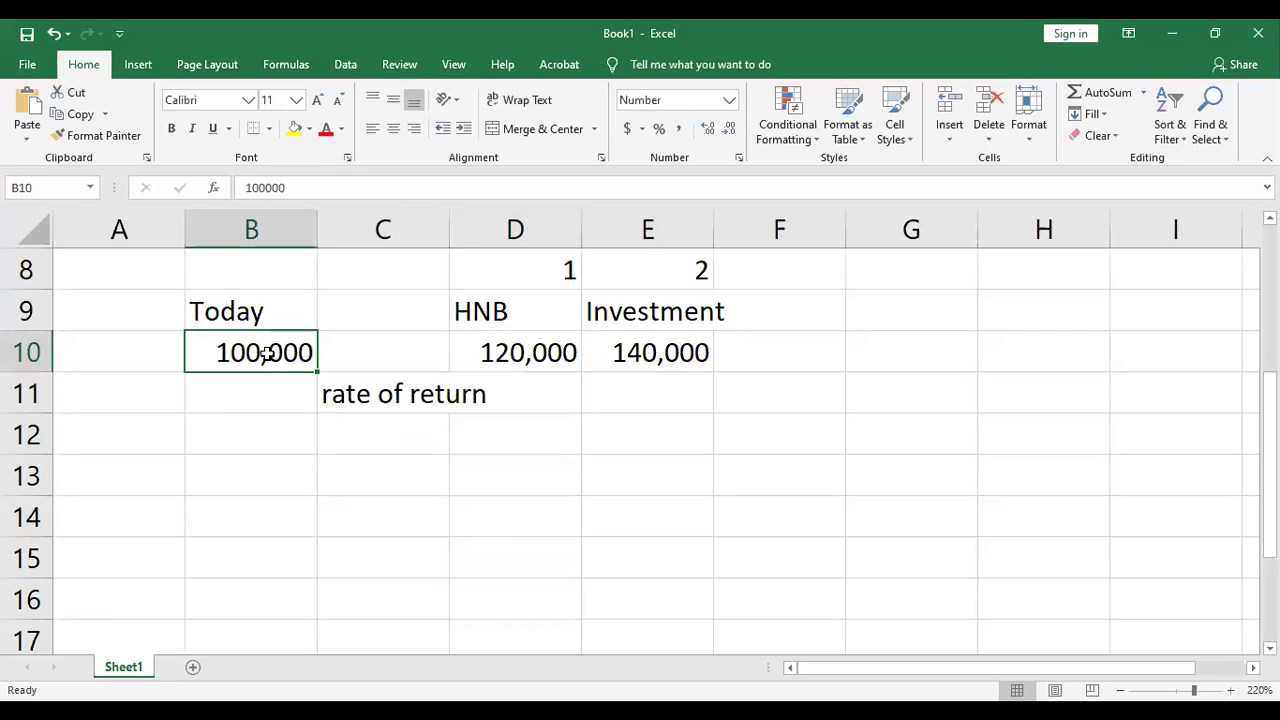
click(505, 366)
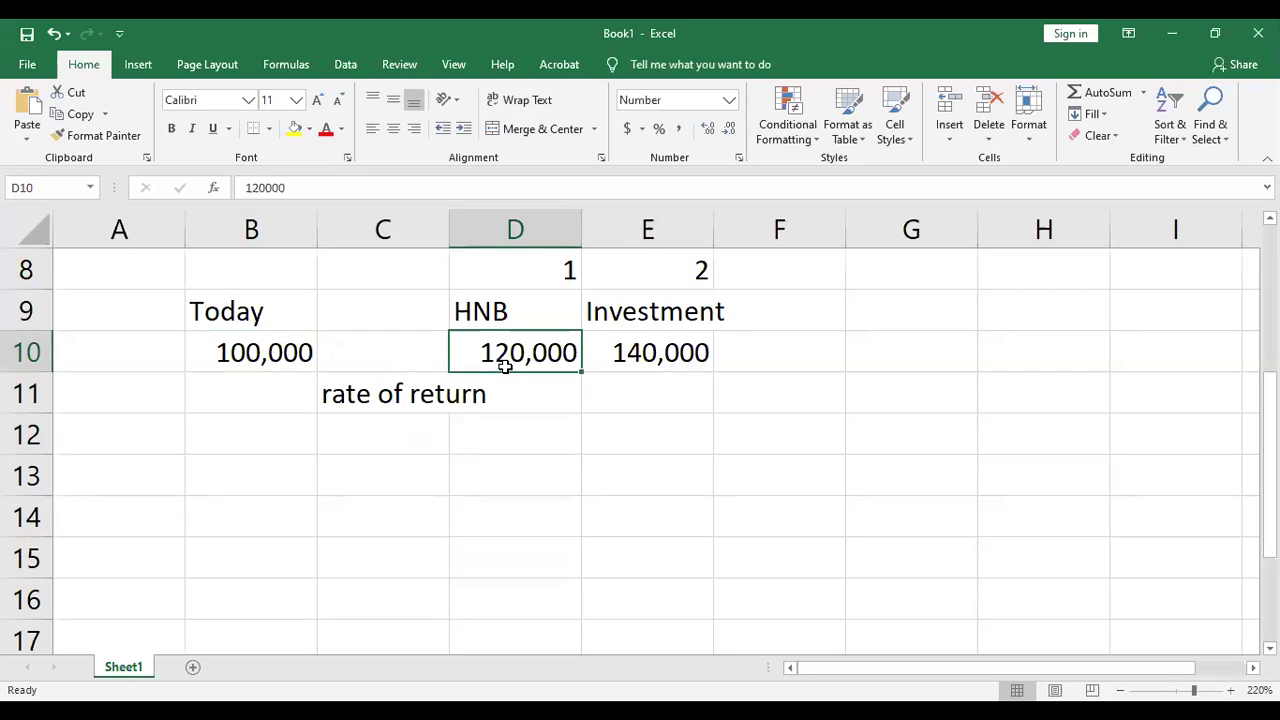
click(506, 396)
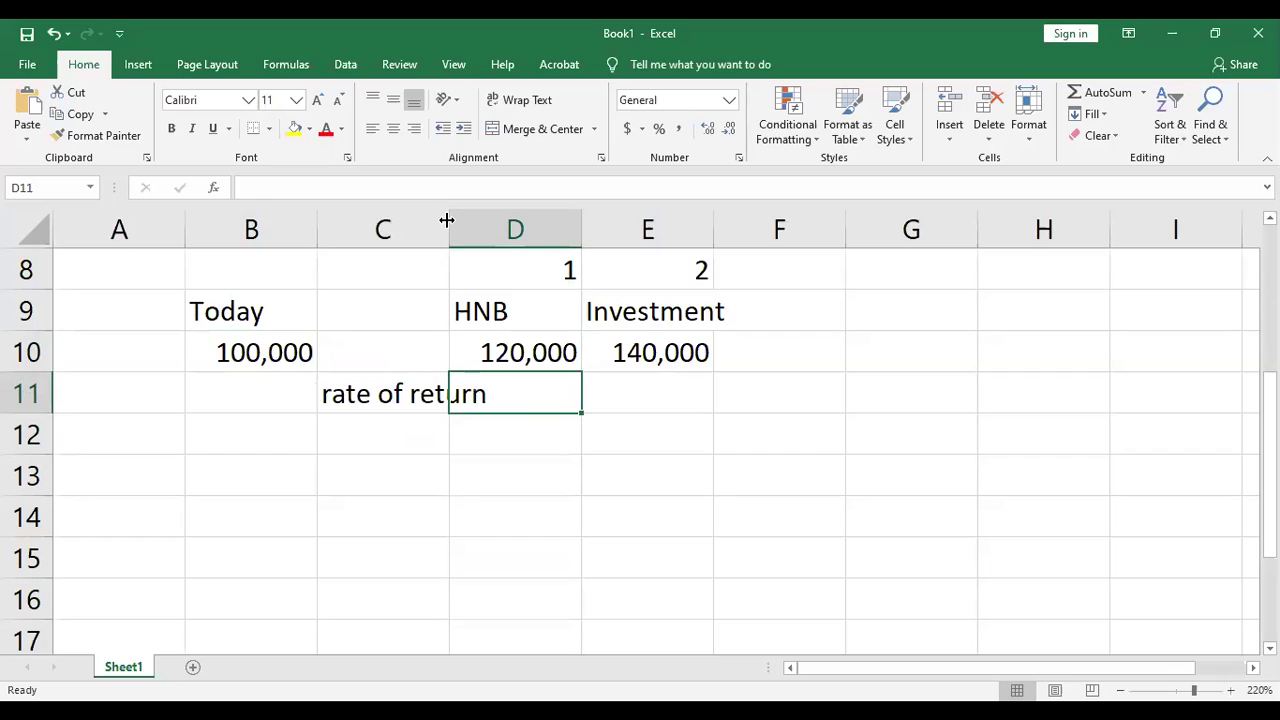
drag(447, 220, 490, 220)
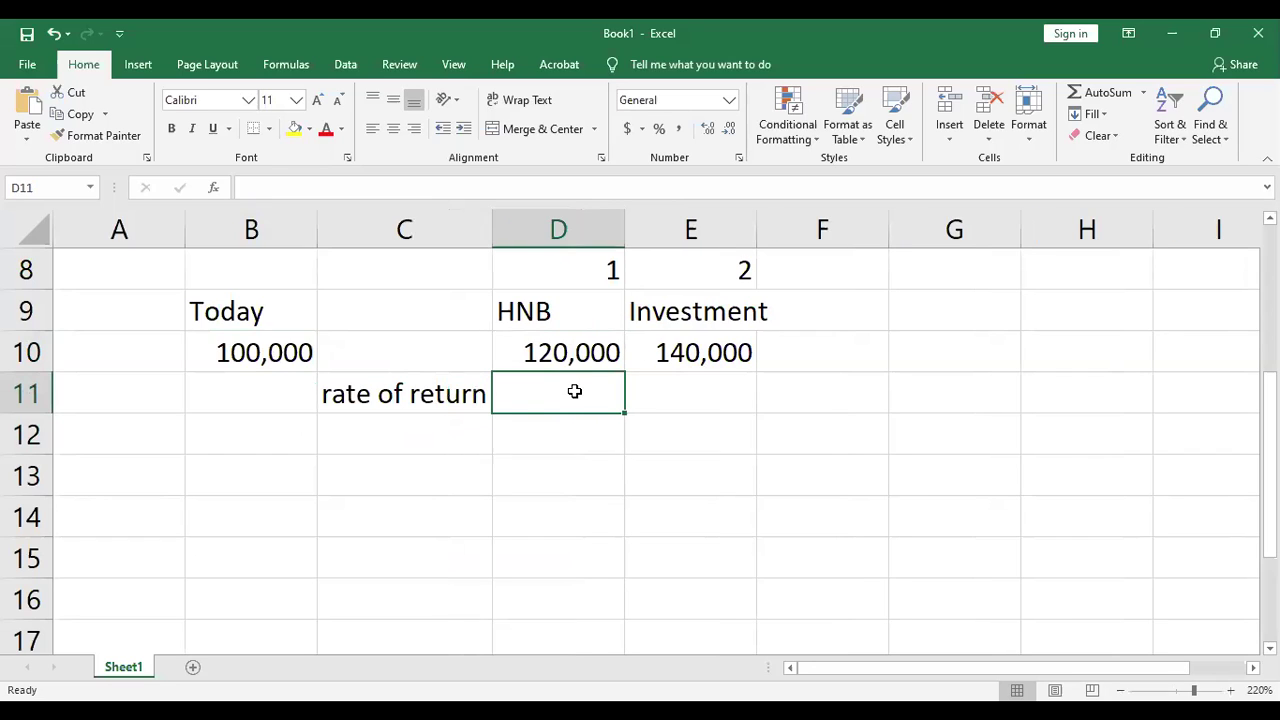
Step: Calculate the HNB rate of return in cell D11 with the formula =20000/100000
click(663, 403)
click(565, 407)
text(=)
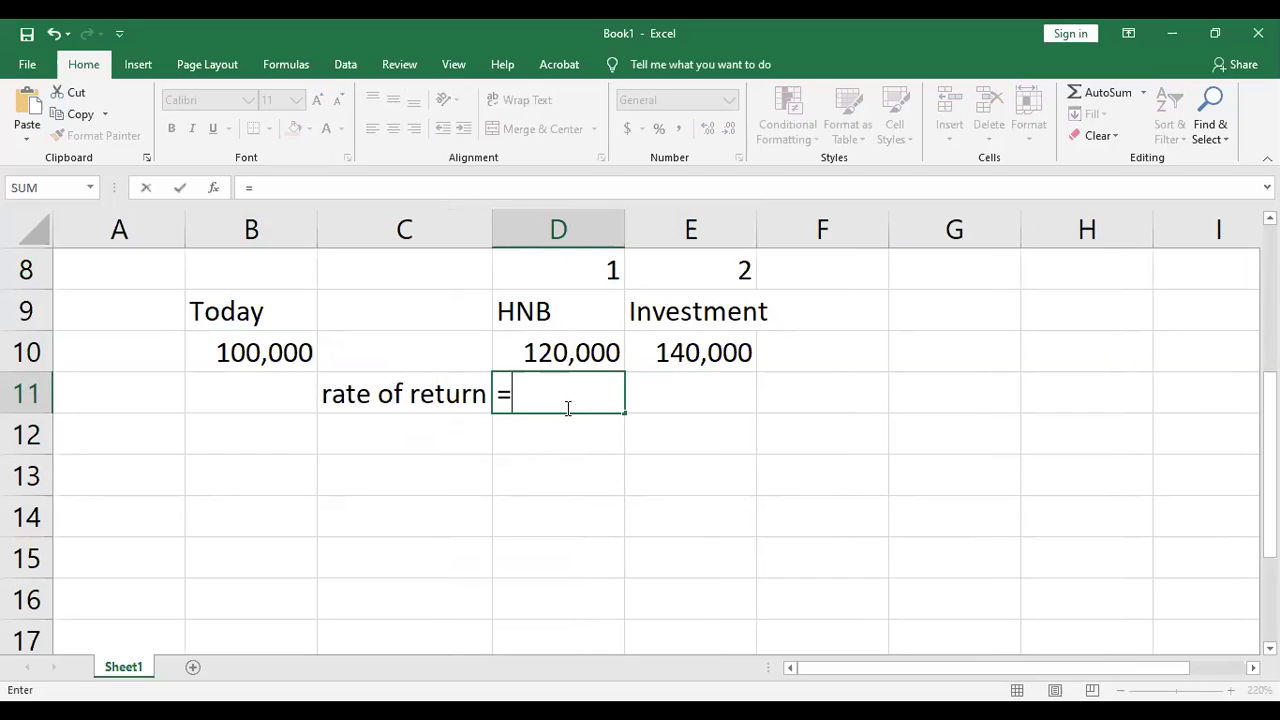
text(2000)
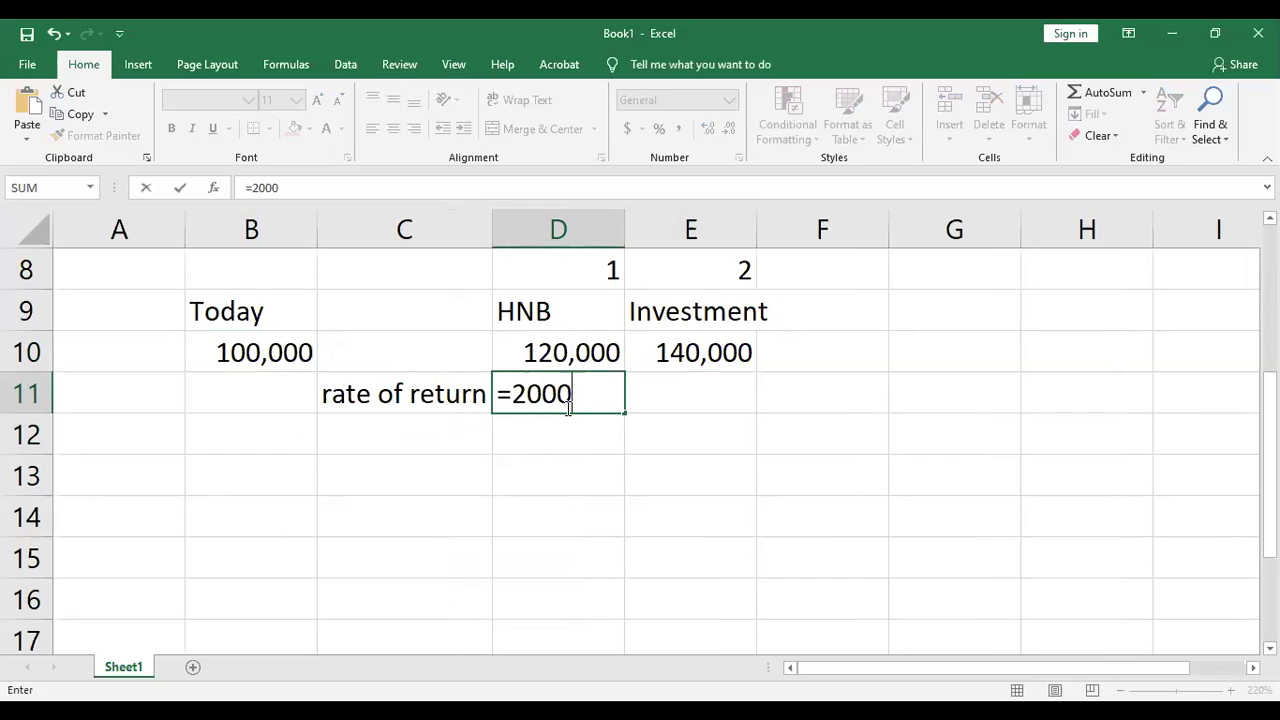
text(0/1000)
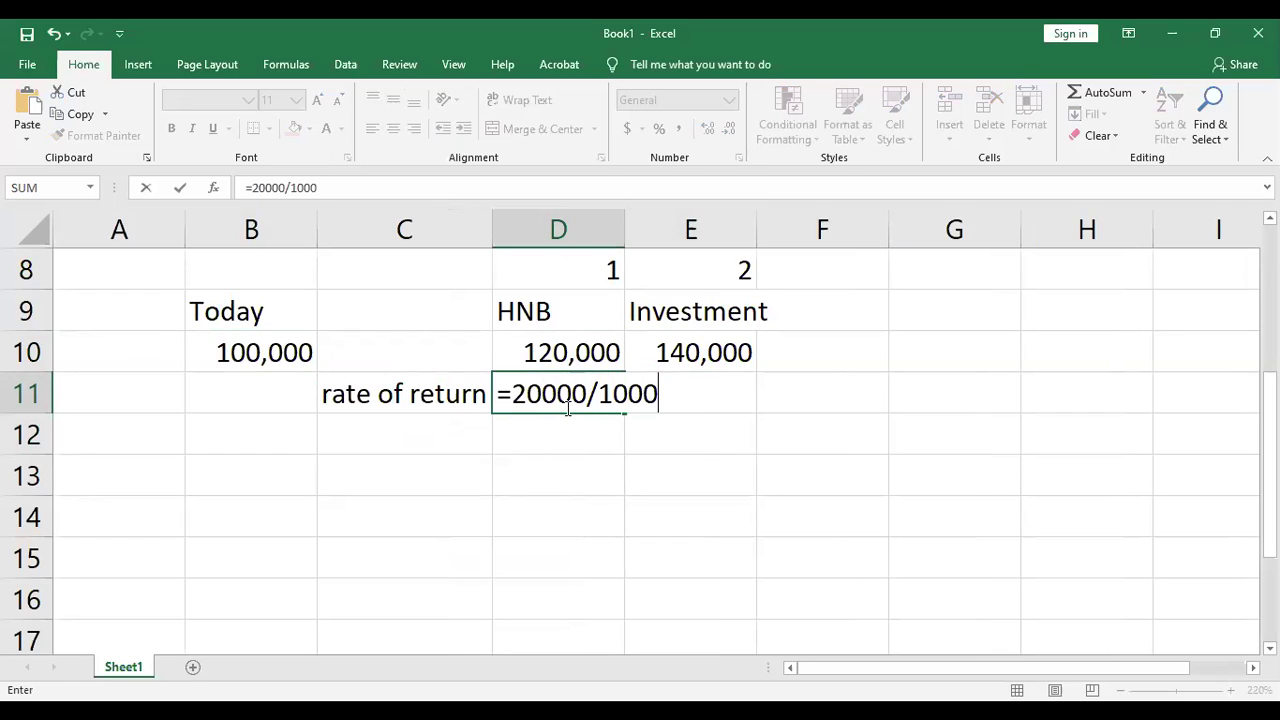
text(00)
key(Return)
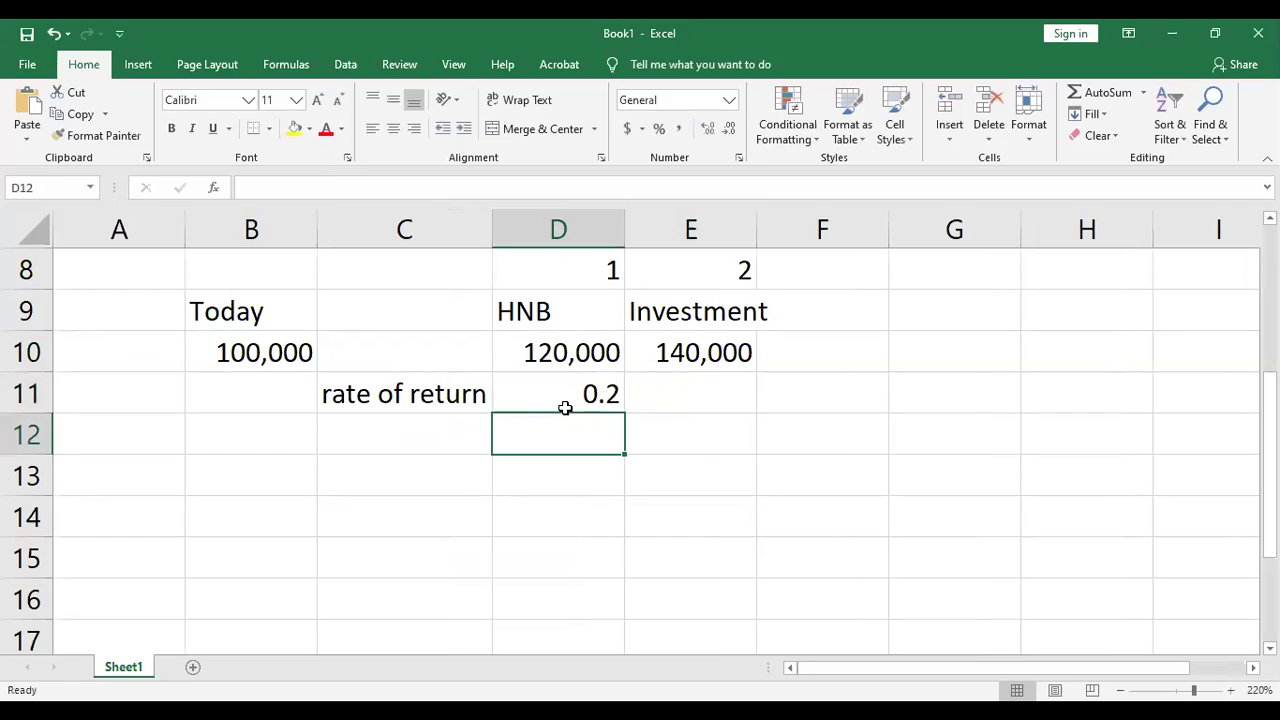
Step: Format the HNB rate of return in cell D11 as a percentage
click(600, 394)
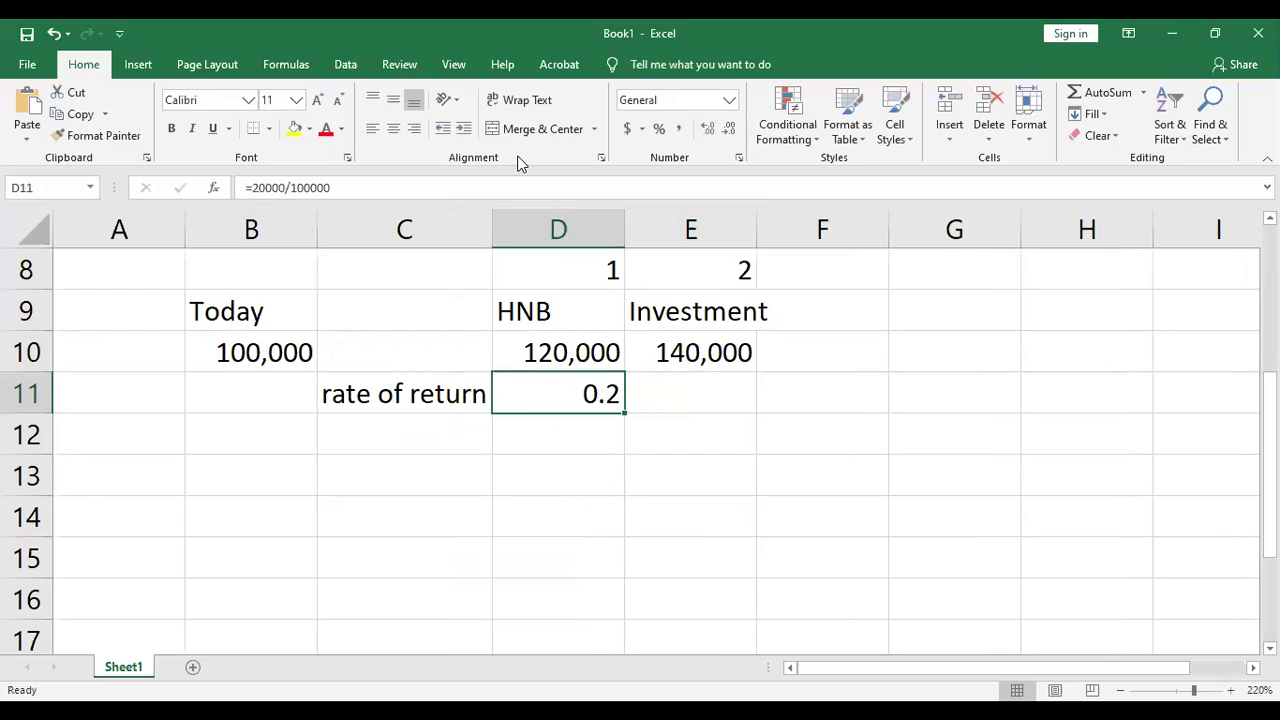
click(658, 130)
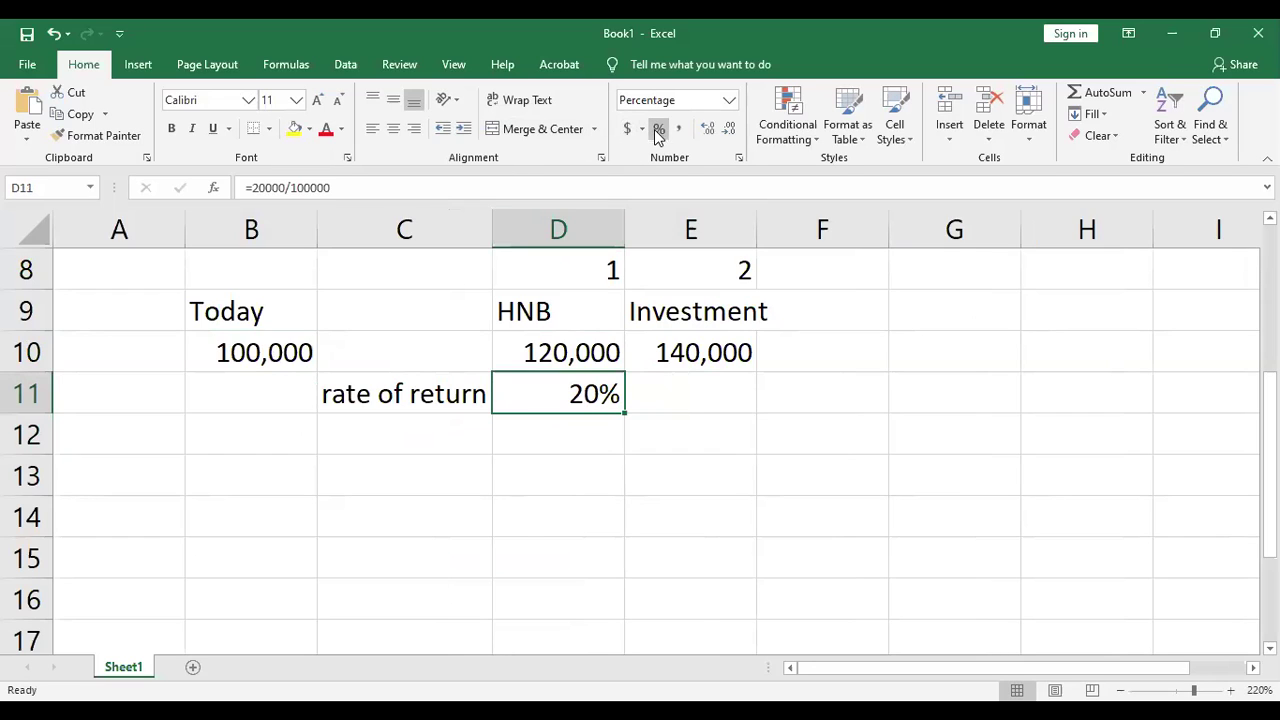
click(570, 436)
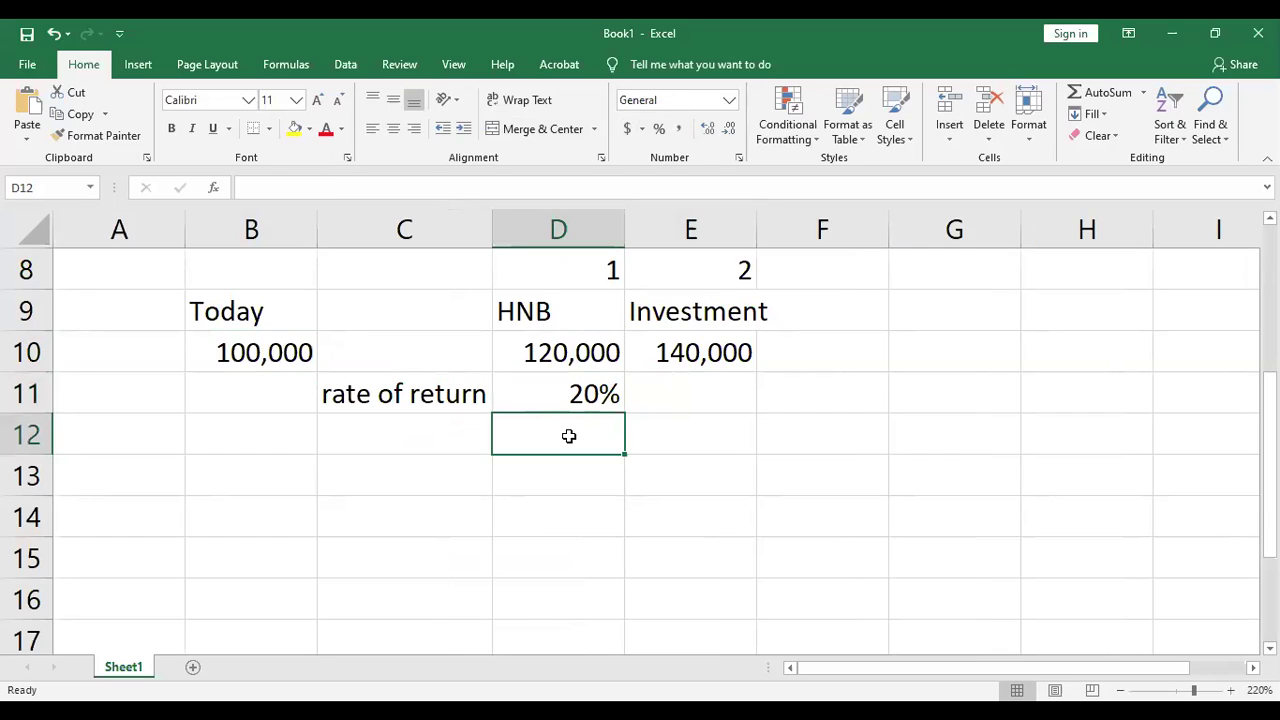
Step: Enter 40% as the Investment rate of return in cell E11
click(692, 391)
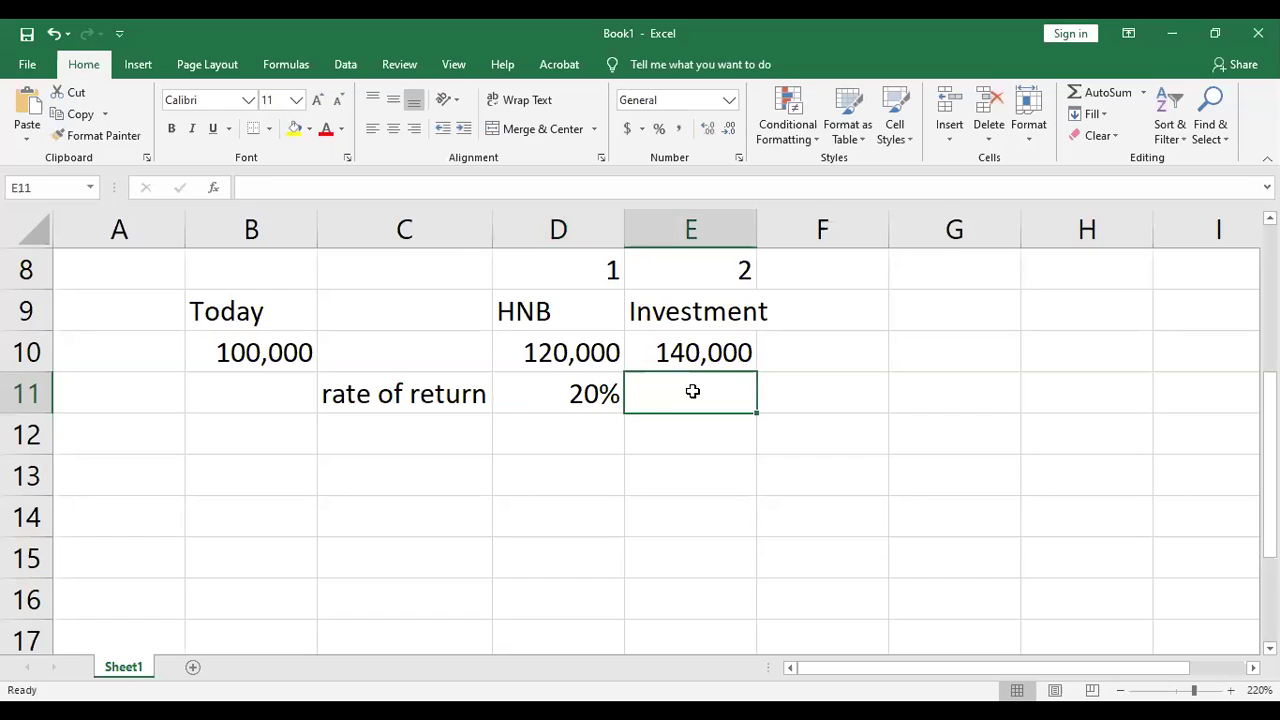
text(40&)
key(BackSpace)
text(%)
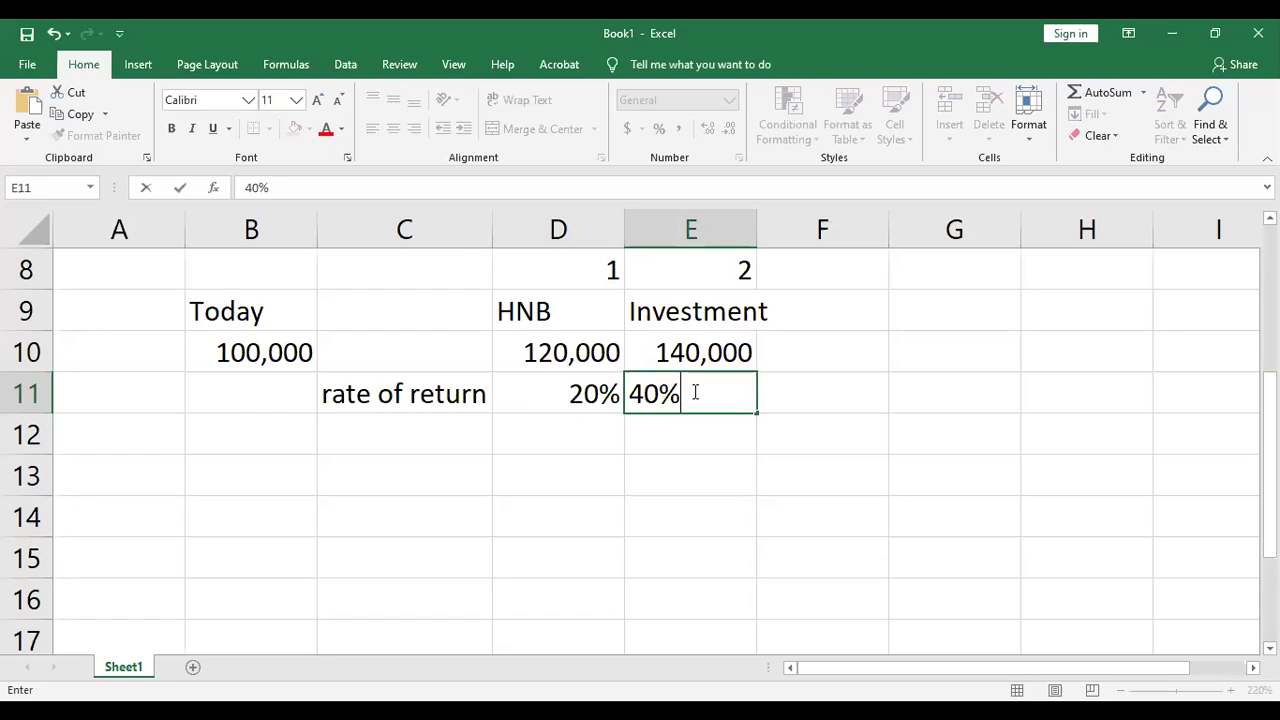
key(Return)
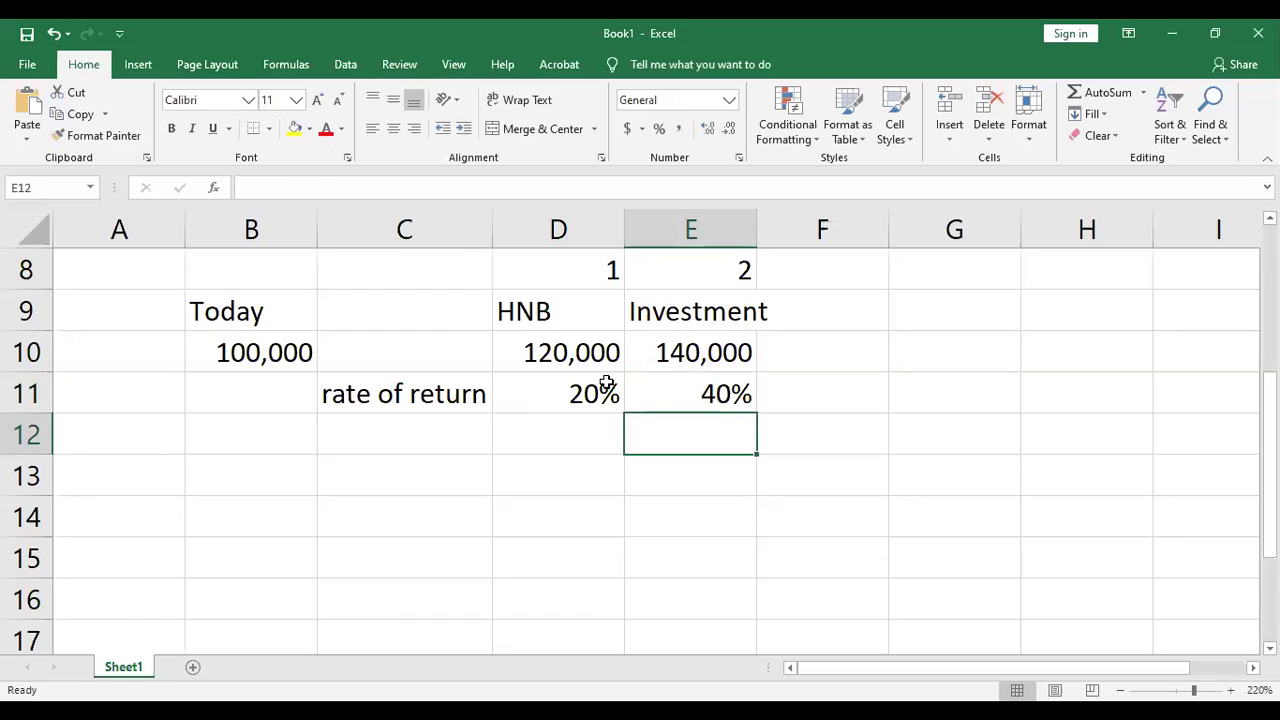
click(450, 398)
click(533, 398)
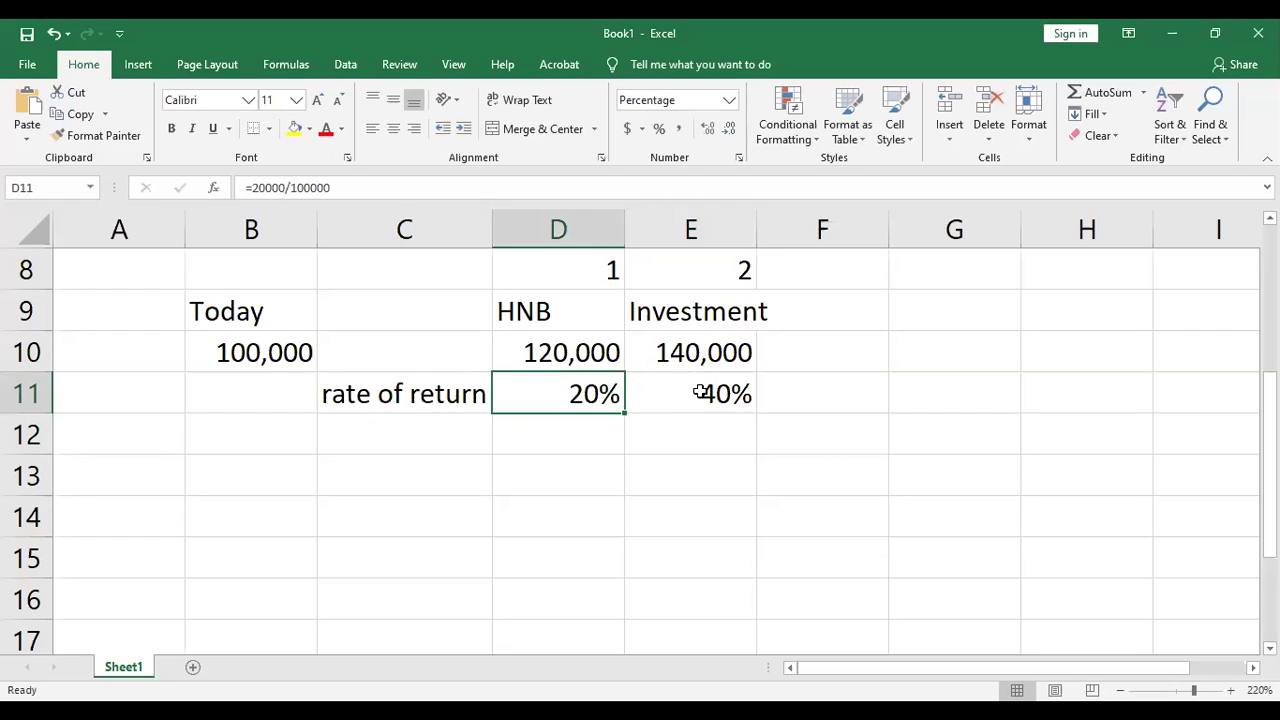
click(700, 393)
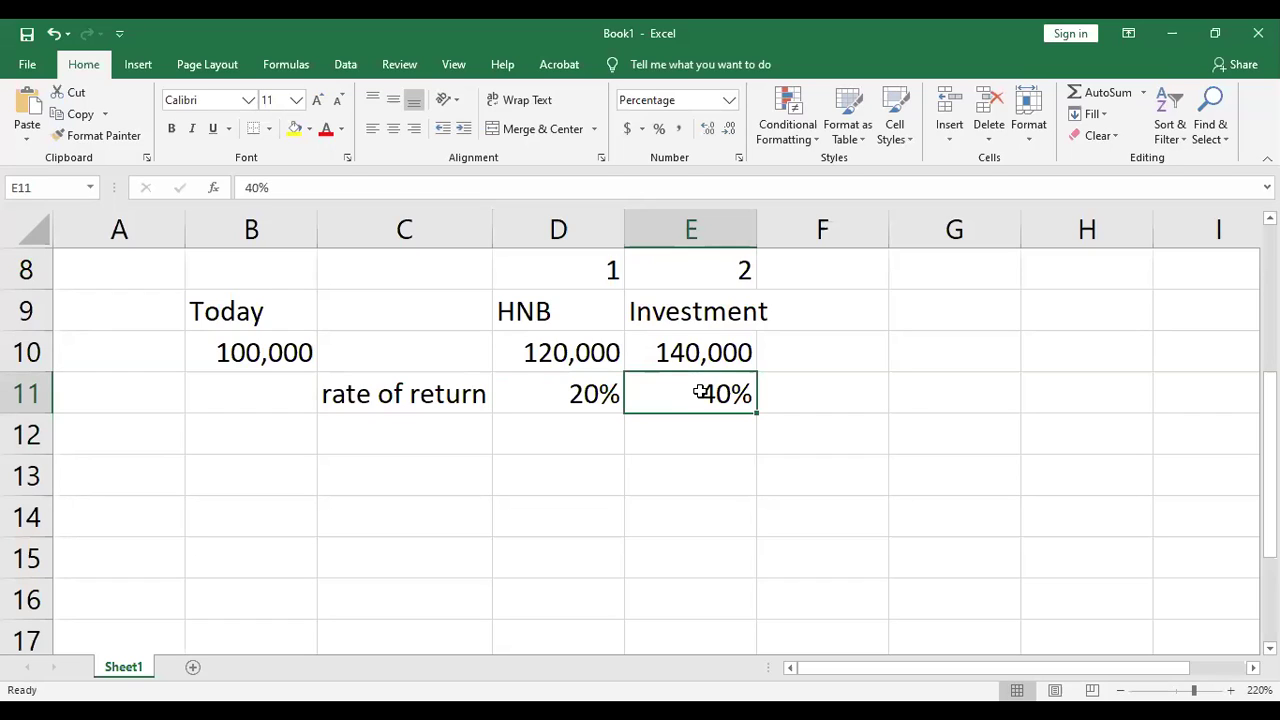
click(711, 437)
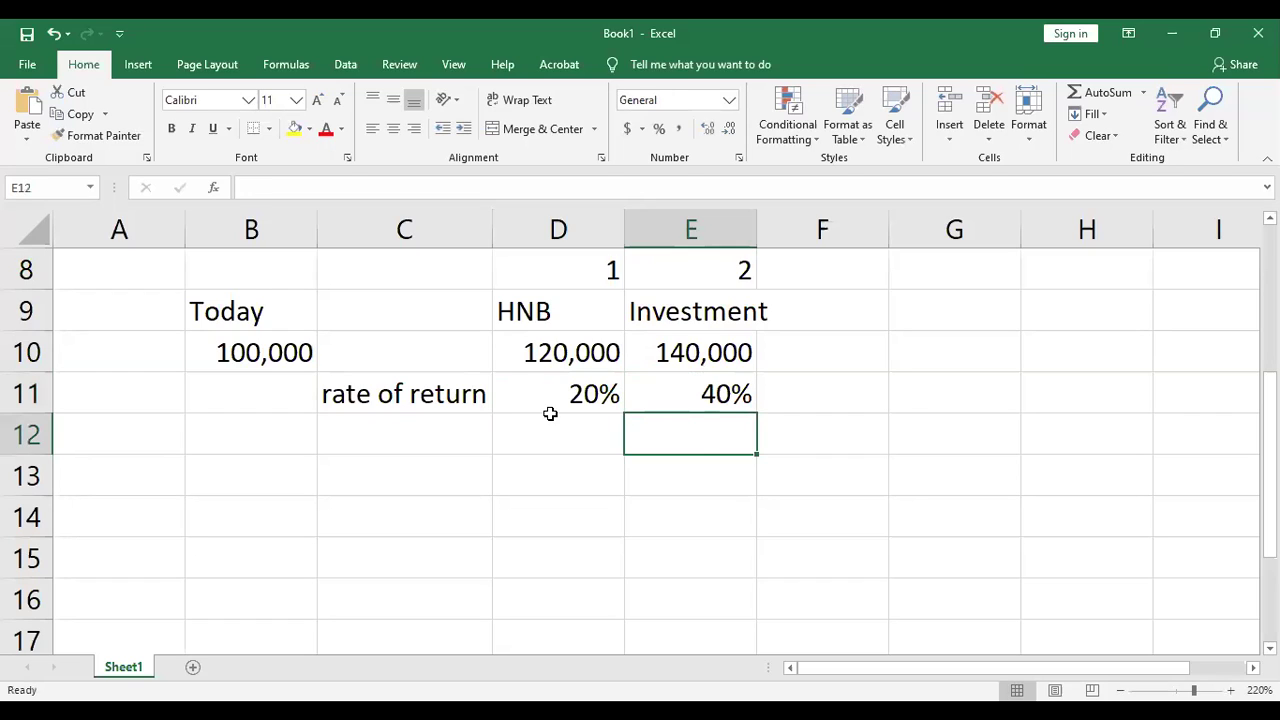
Step: Enter a second pair of rates in row 13, with 20% in D13 for HNB and 18% in E13 for Investment
click(548, 468)
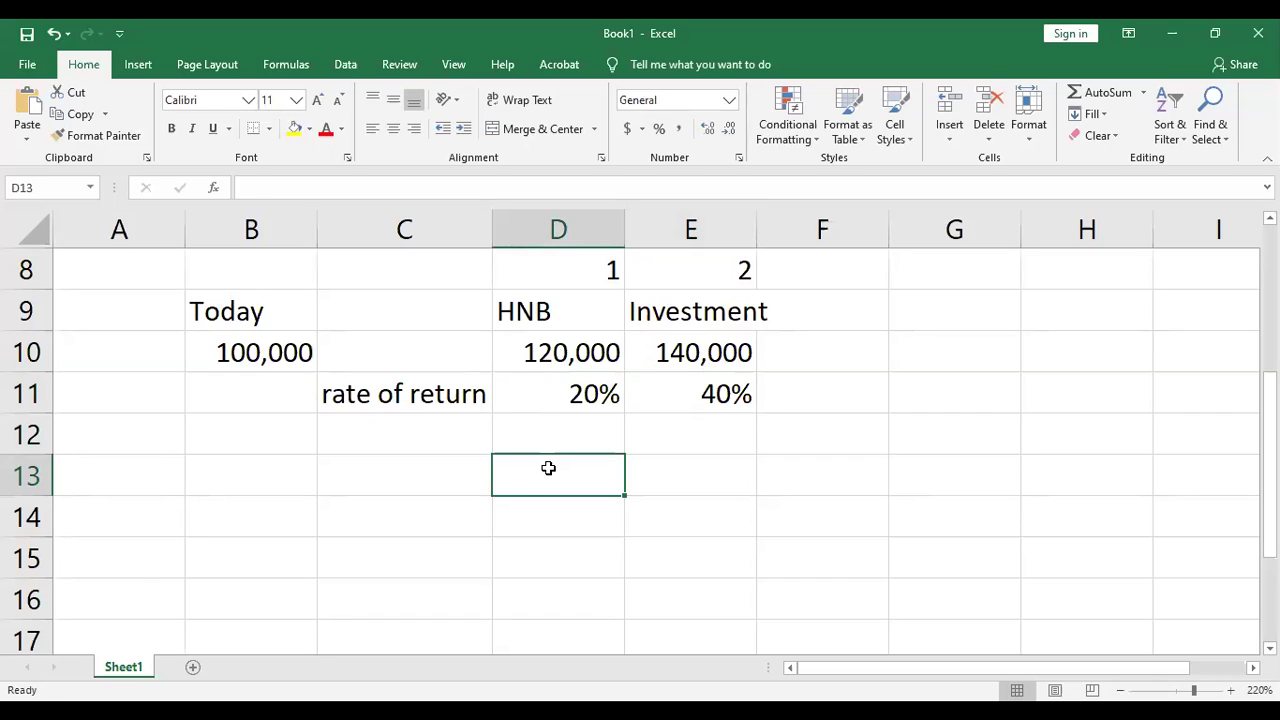
text(20%)
key(ctrl+Return)
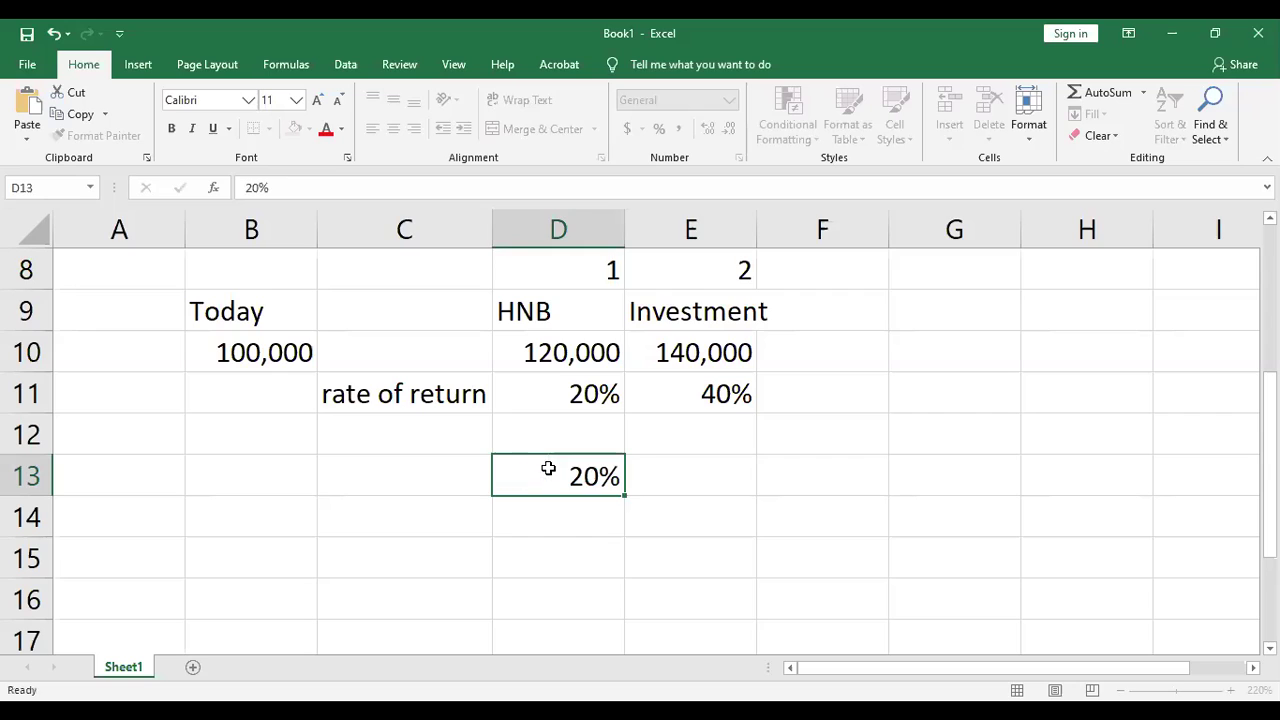
key(Right)
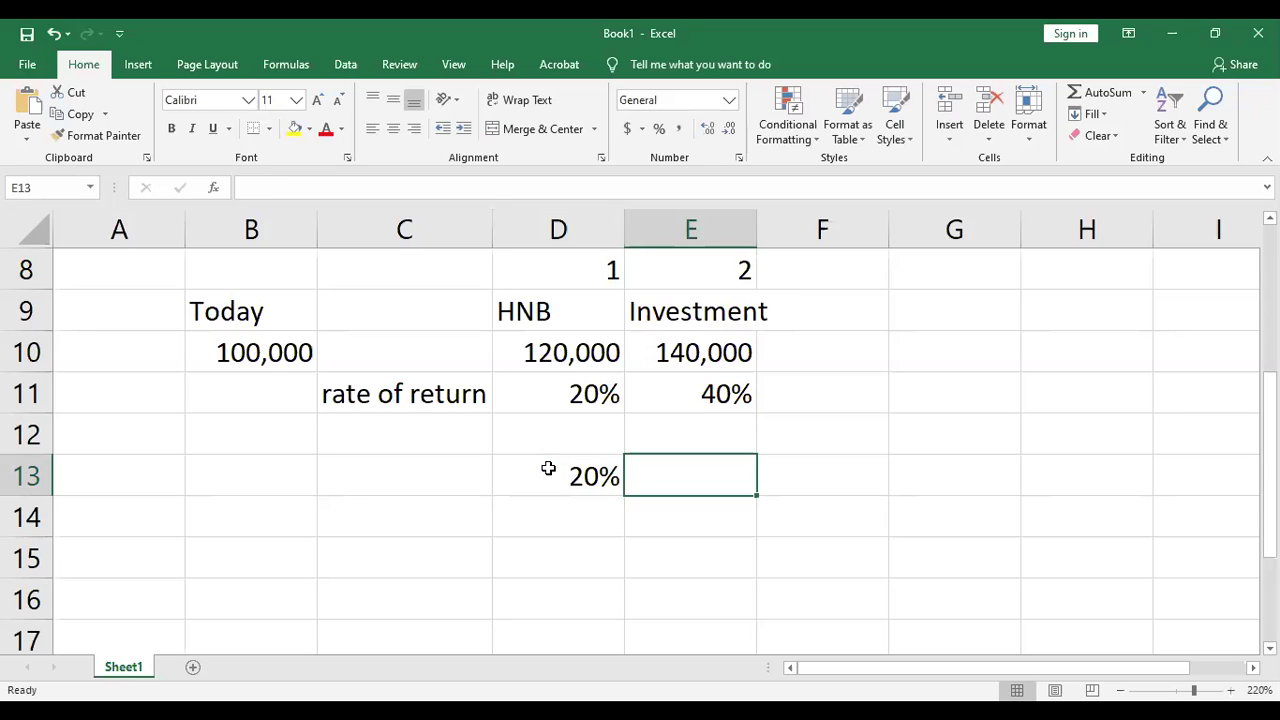
text(18)
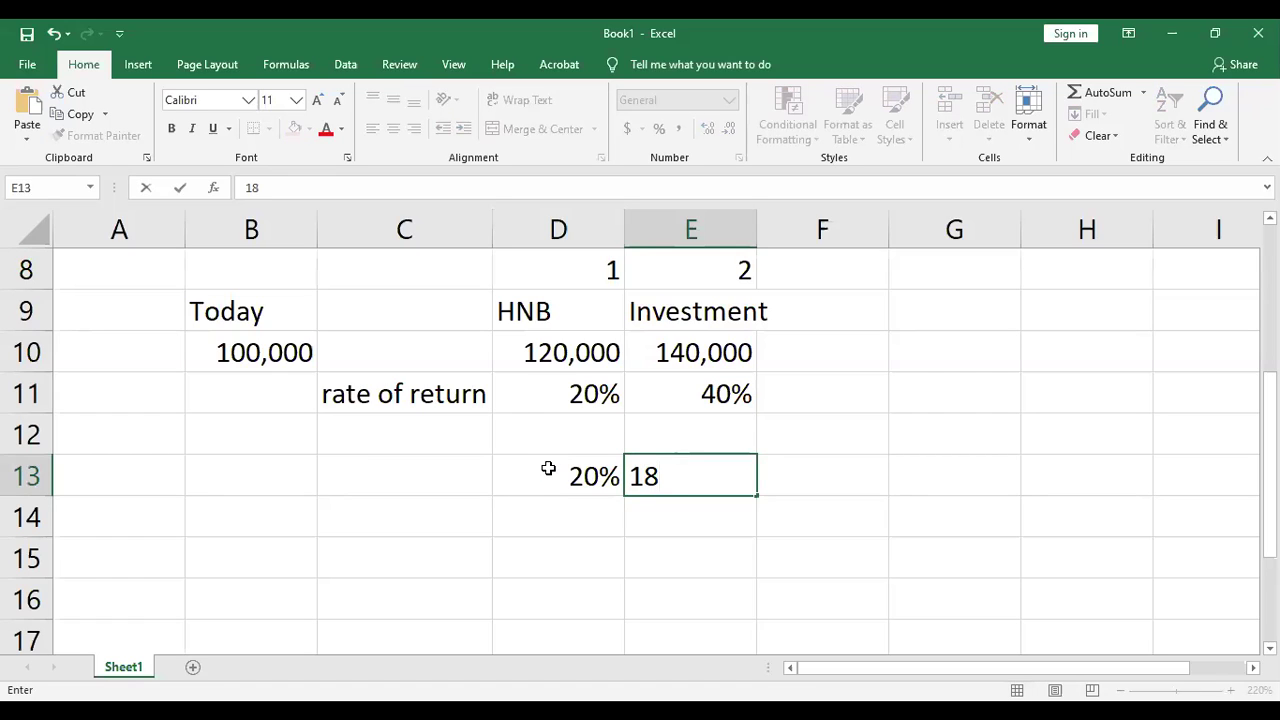
text(%)
key(Return)
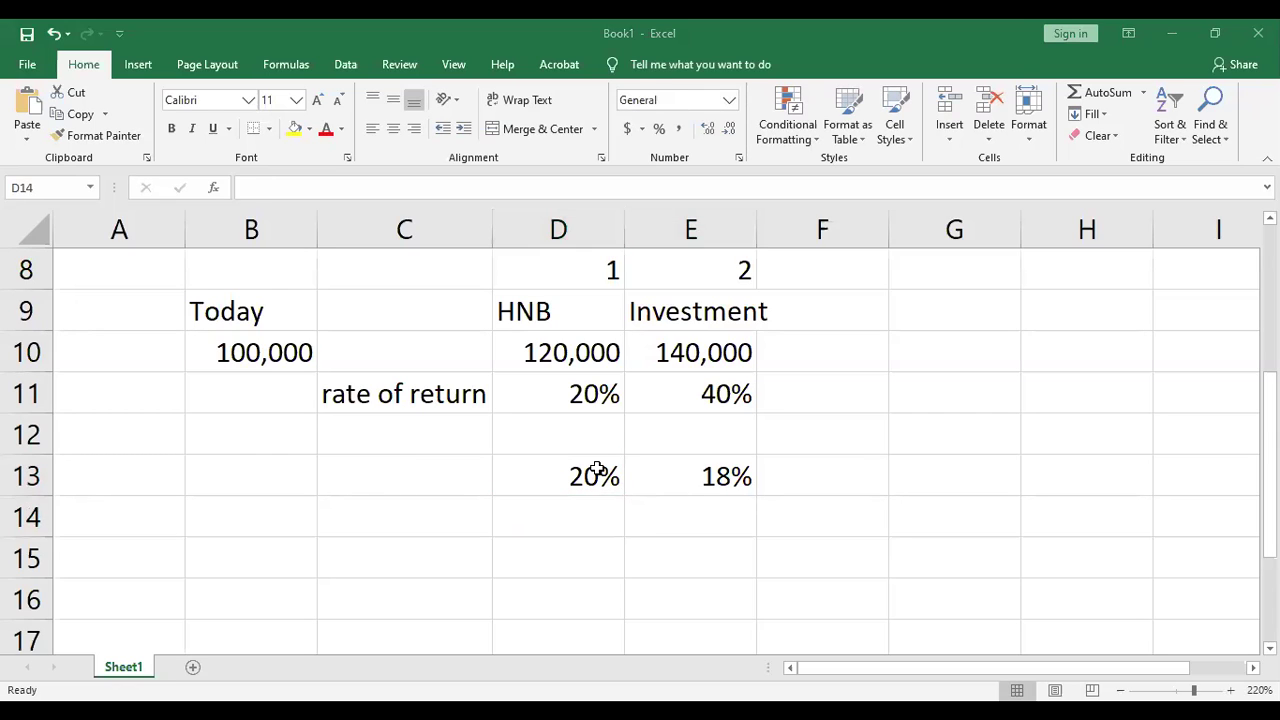
Step: Label the second row of rates by entering Money in cell B13
click(259, 474)
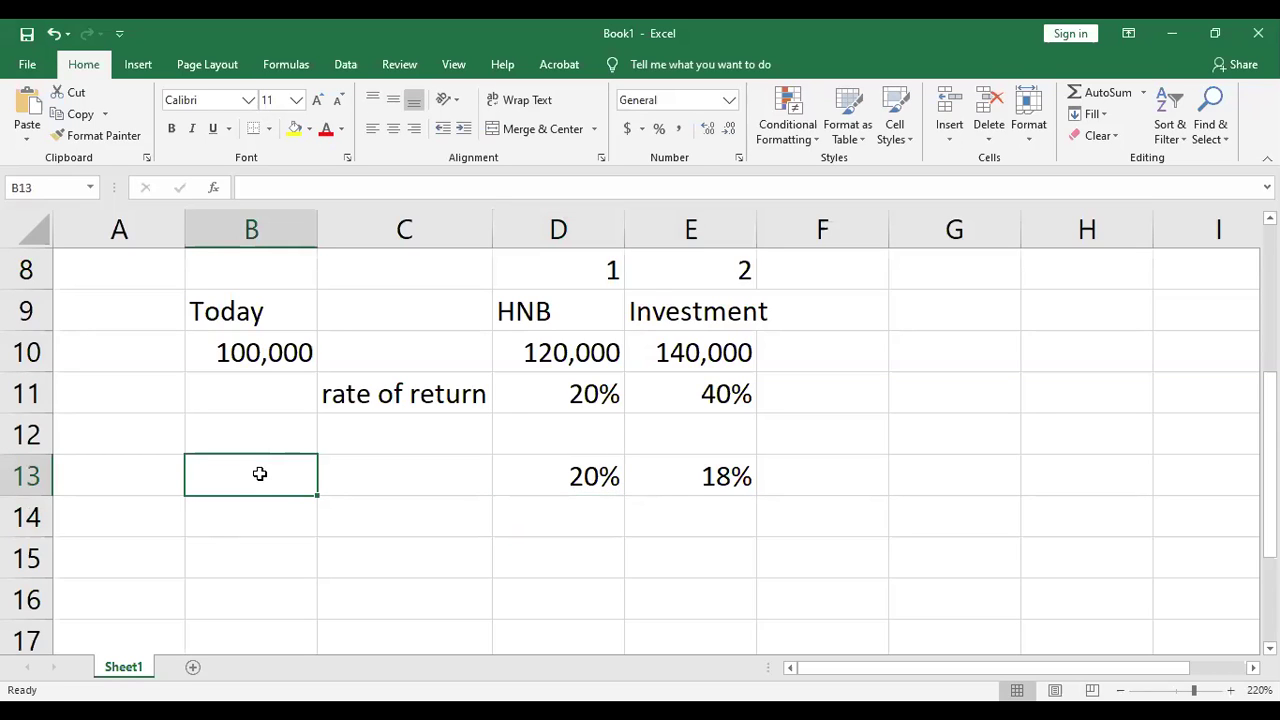
text(Money)
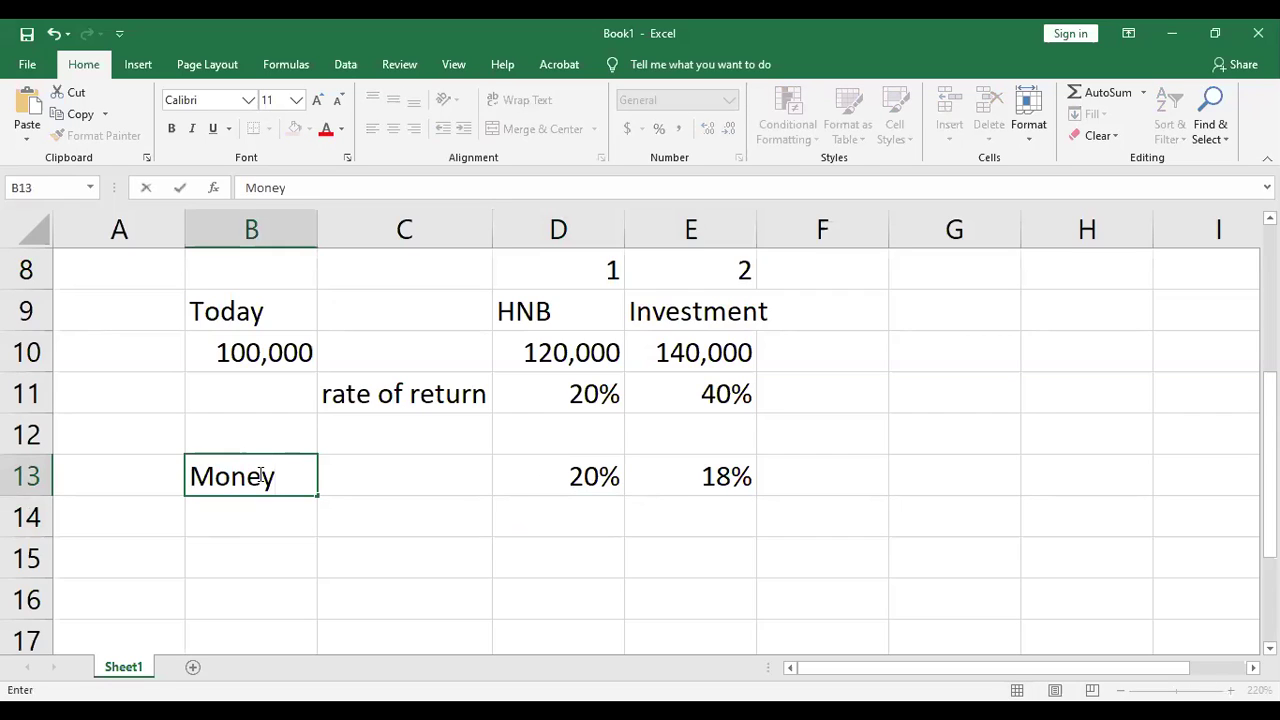
key(Tab)
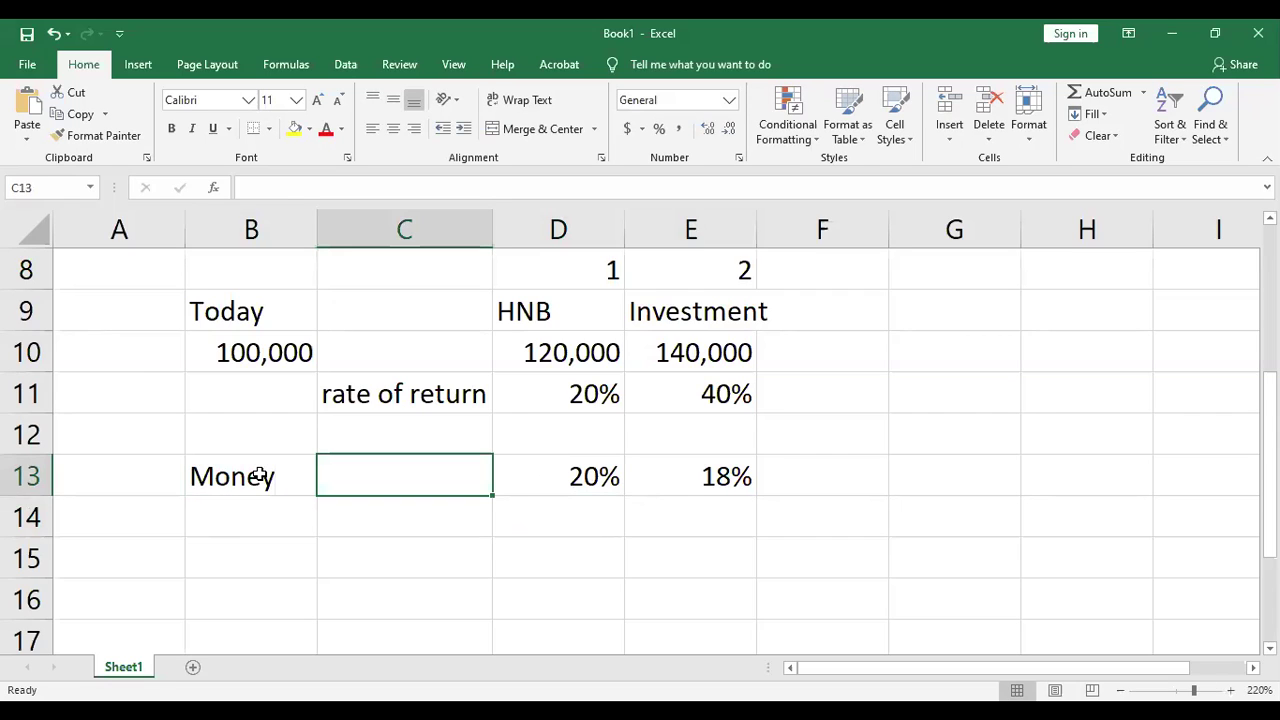
click(542, 486)
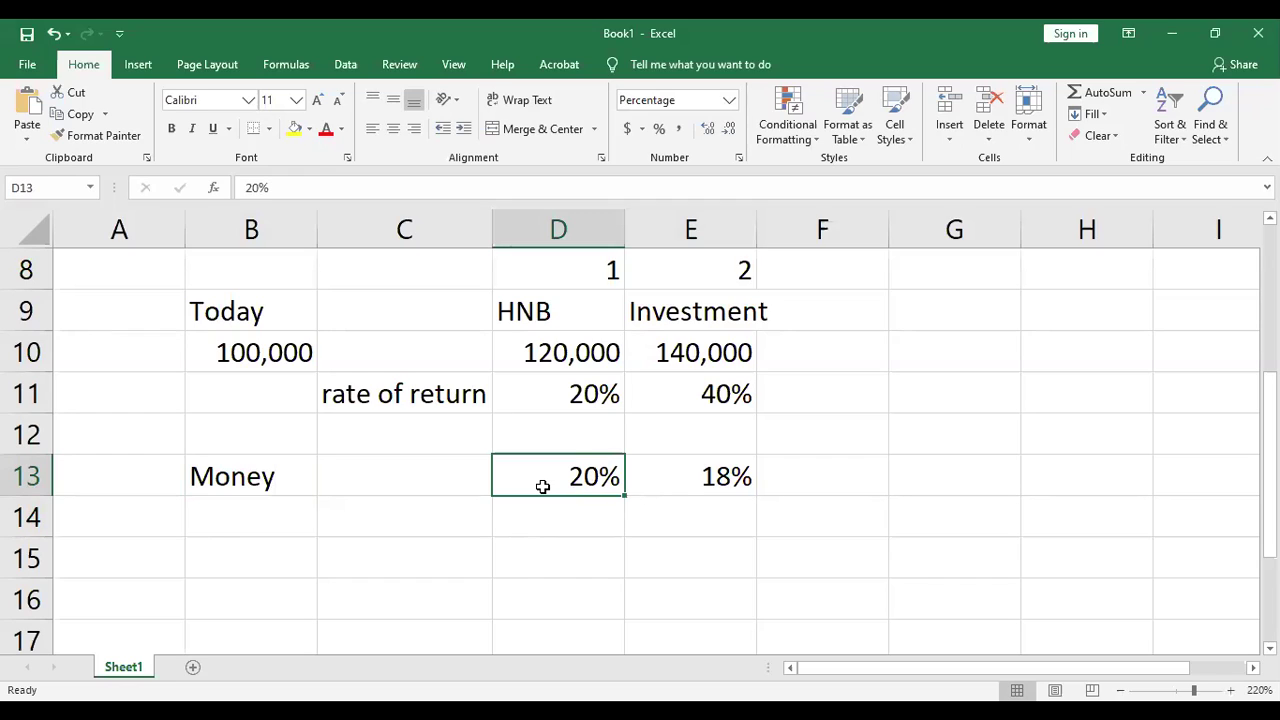
click(660, 499)
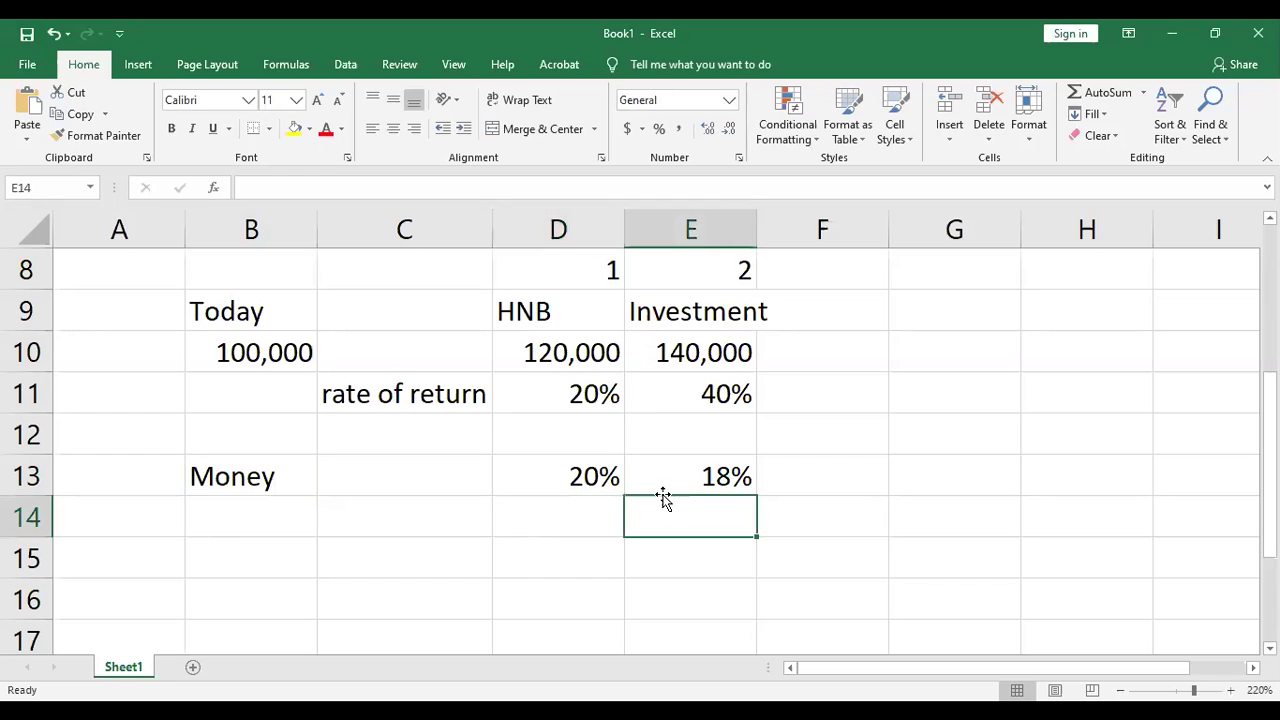
click(666, 483)
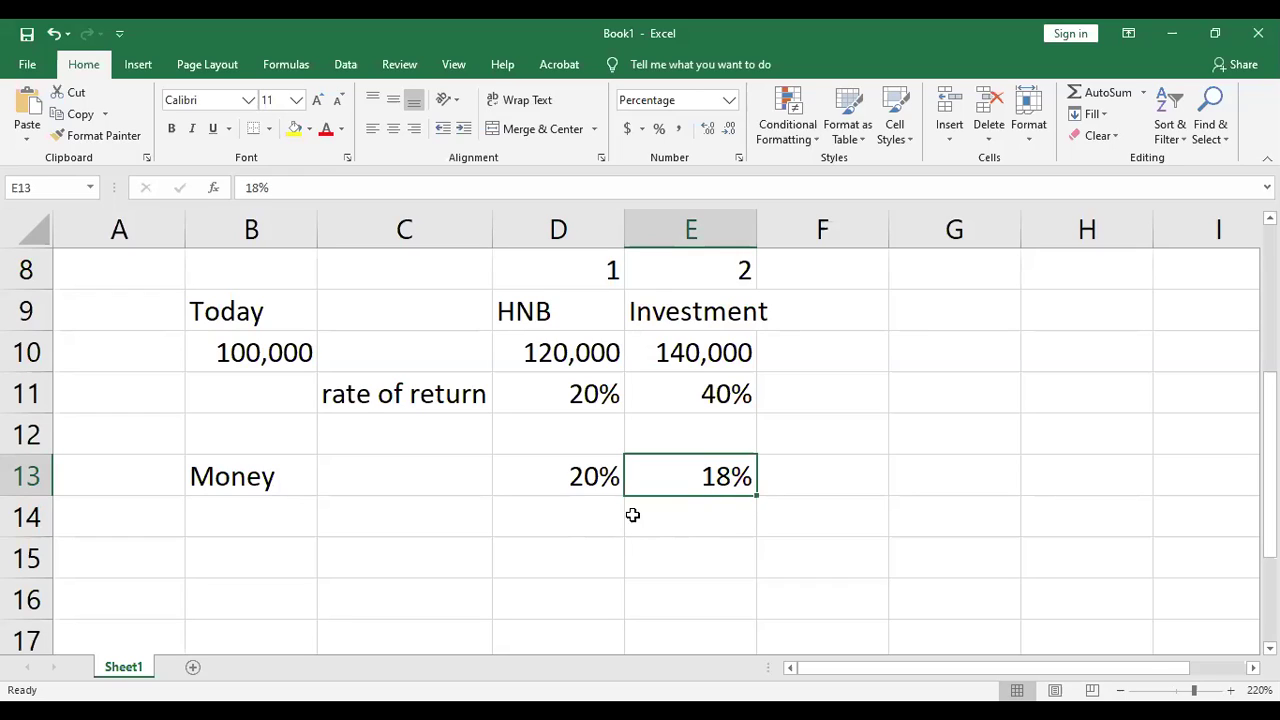
Step: Change the Investment rate in cell E13 of the Money row to 28%
double_click(716, 477)
key(BackSpace)
text(2)
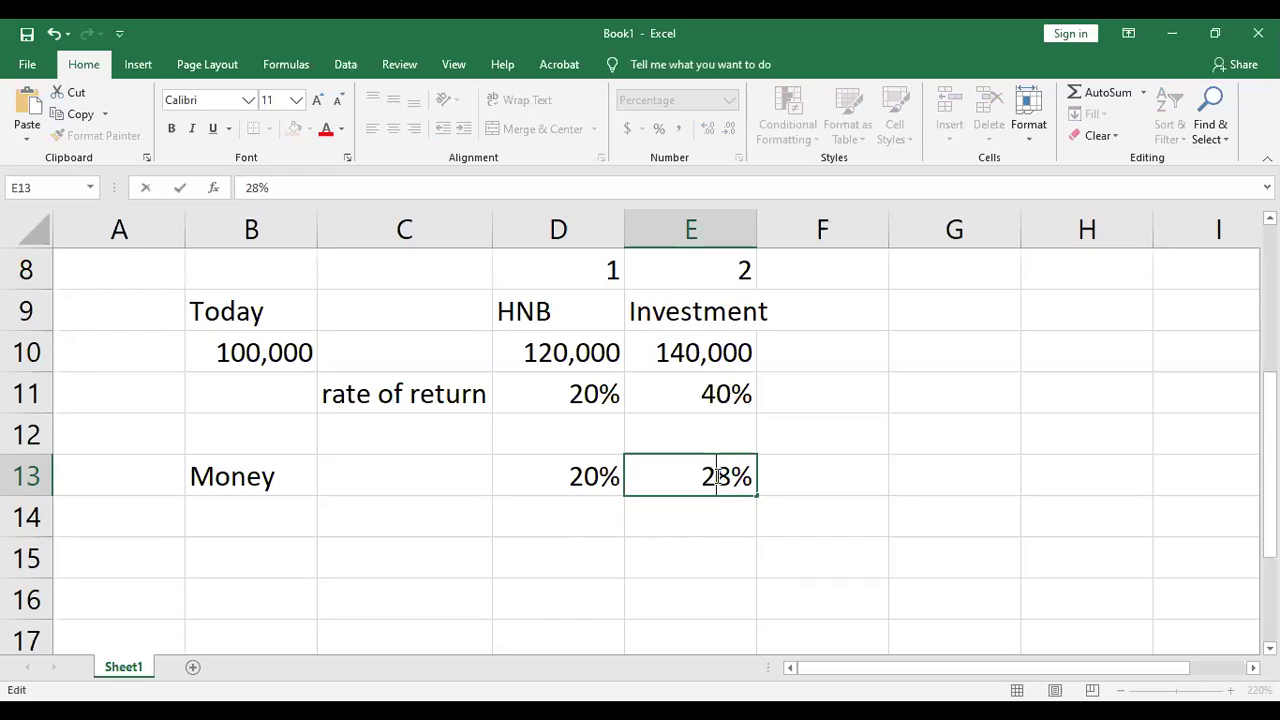
key(Return)
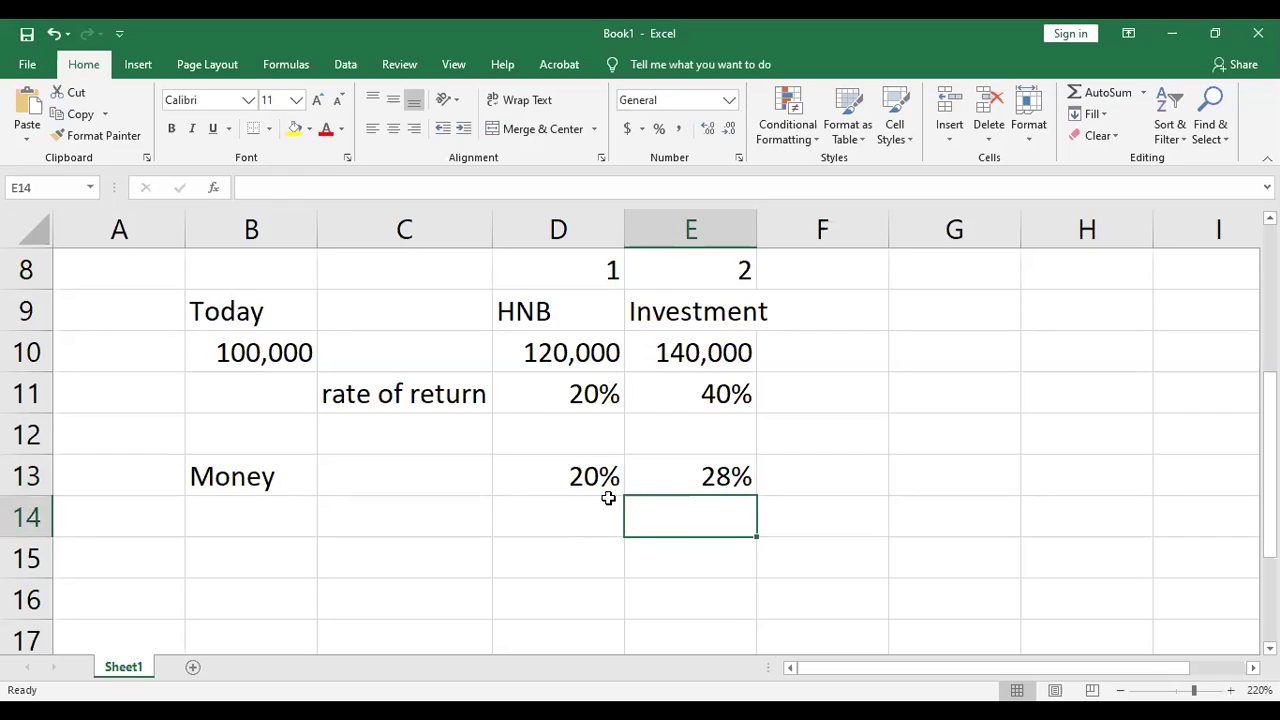
Step: Compare the HNB and Investment amounts in row 10 and their rates in the Money row
click(566, 354)
click(698, 362)
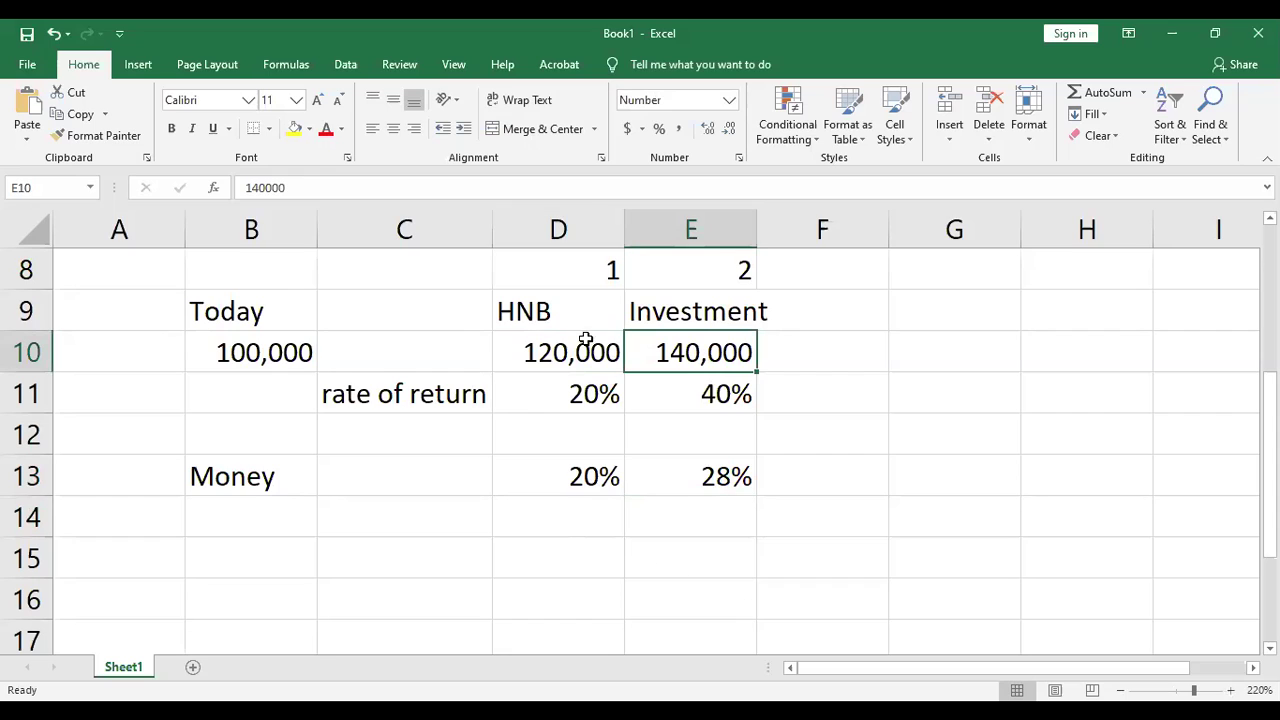
click(584, 479)
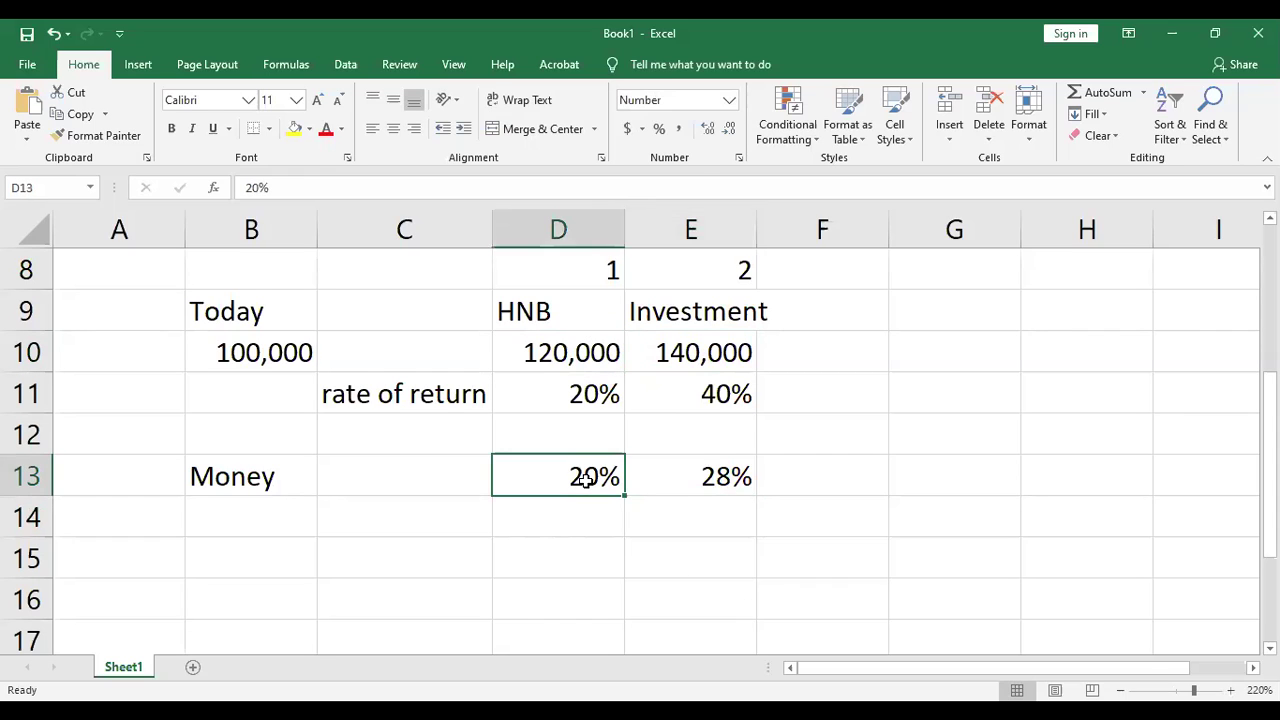
click(720, 479)
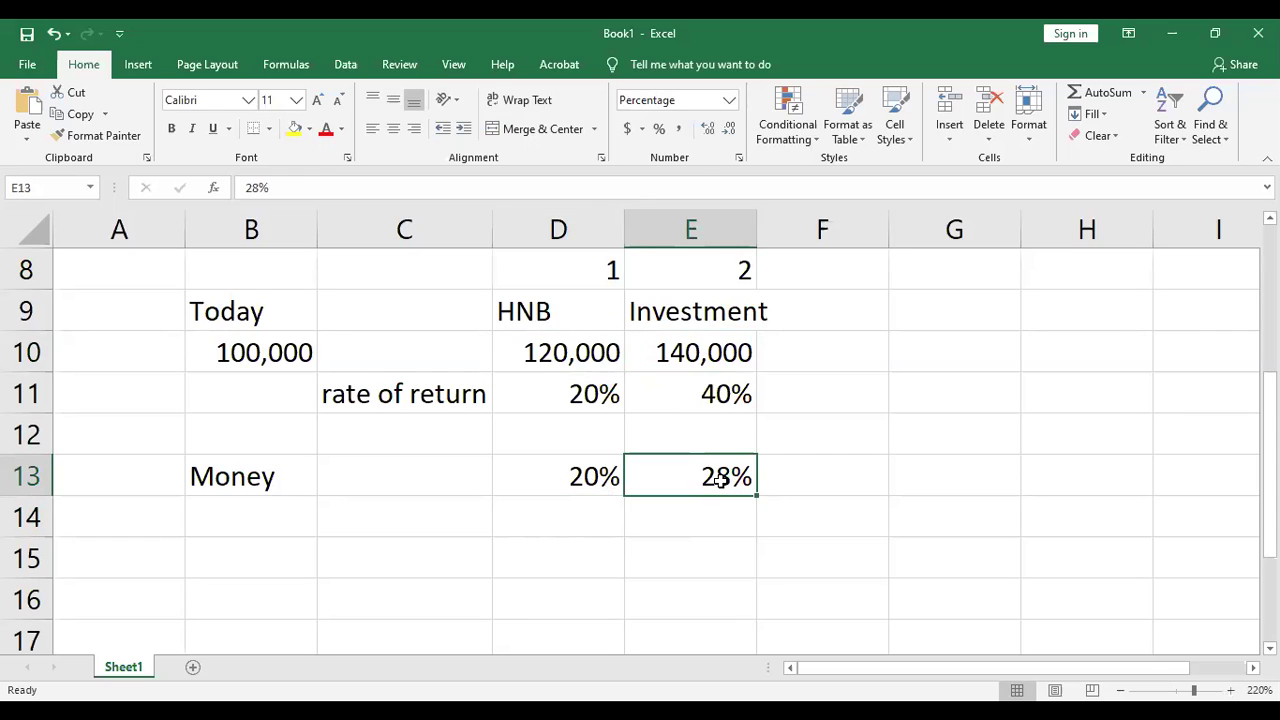
click(534, 490)
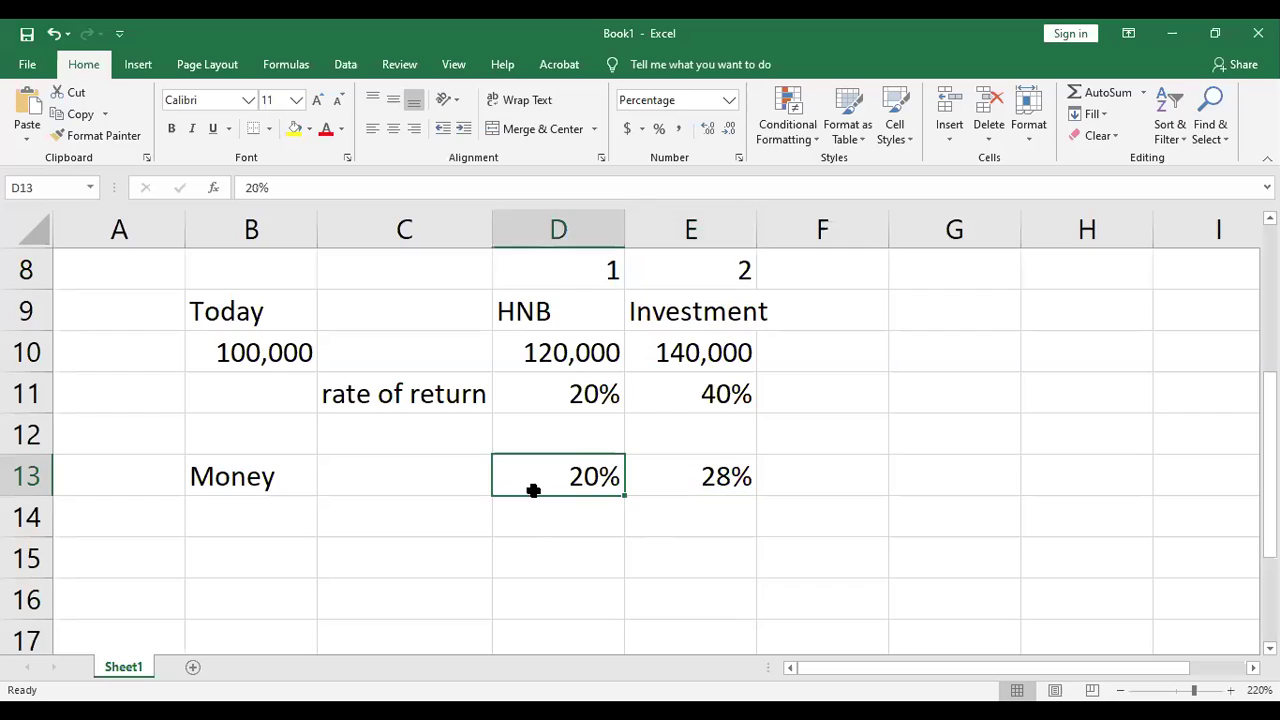
click(692, 486)
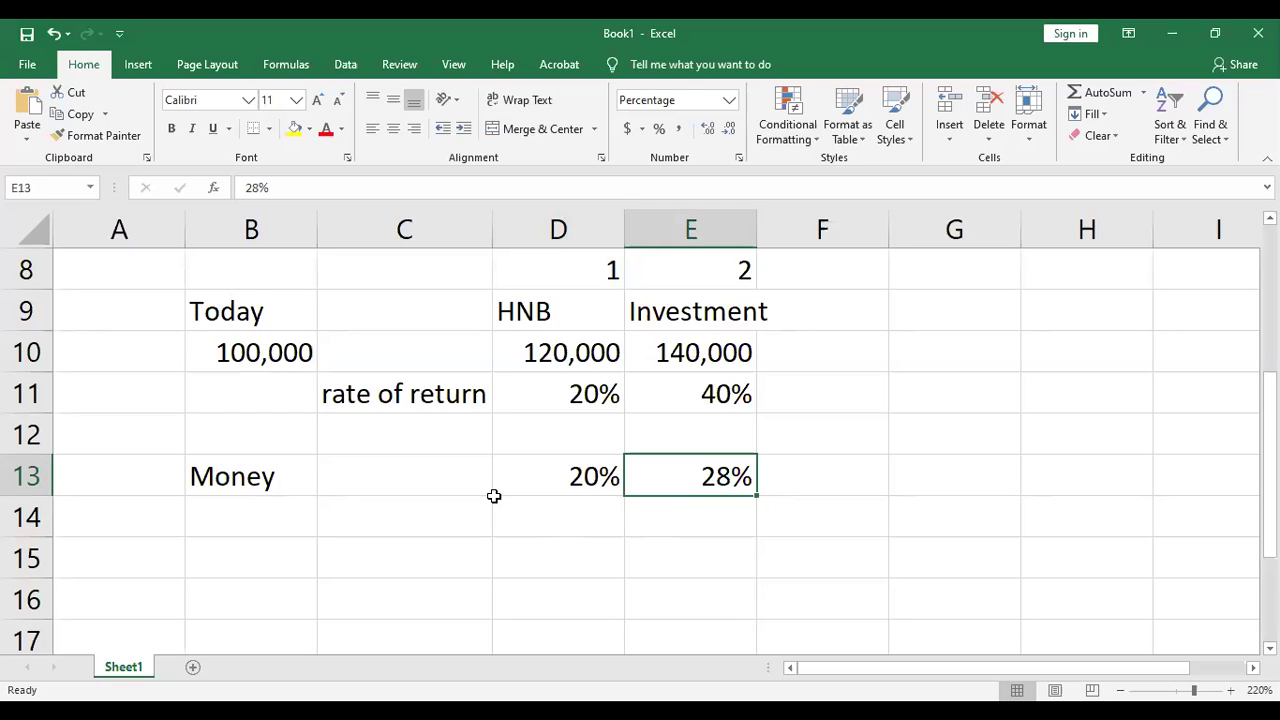
click(566, 482)
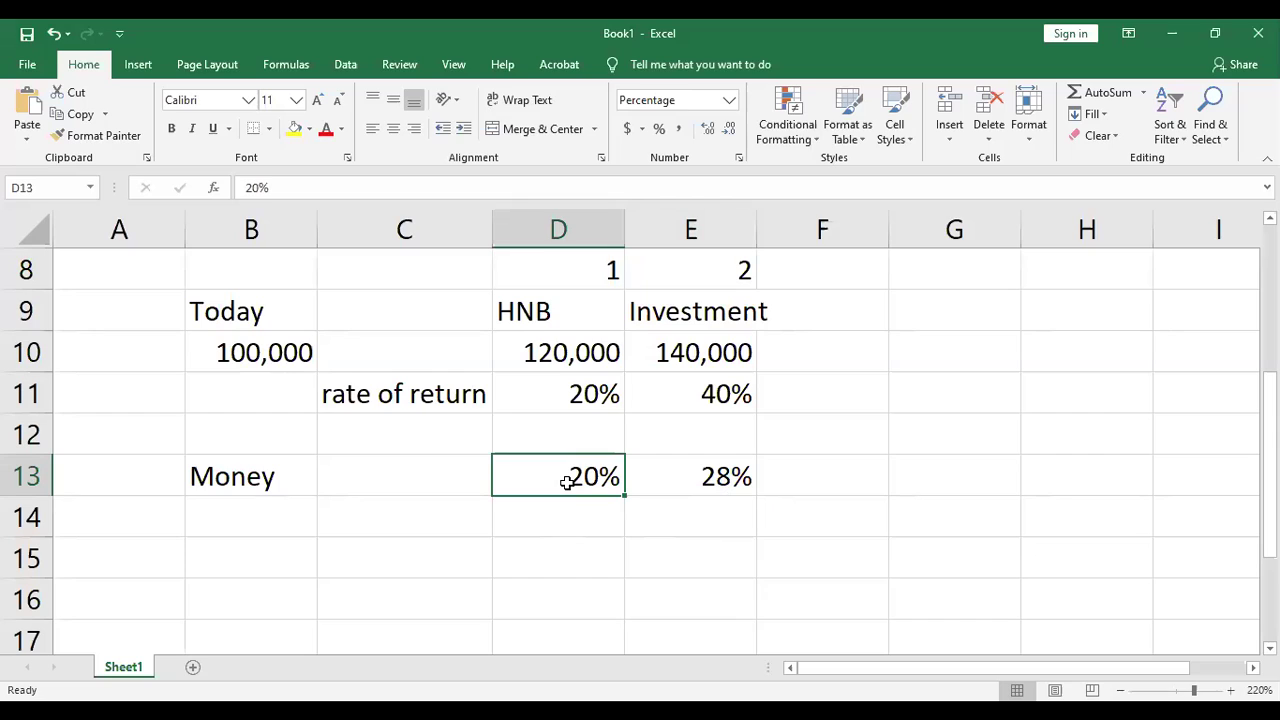
click(698, 488)
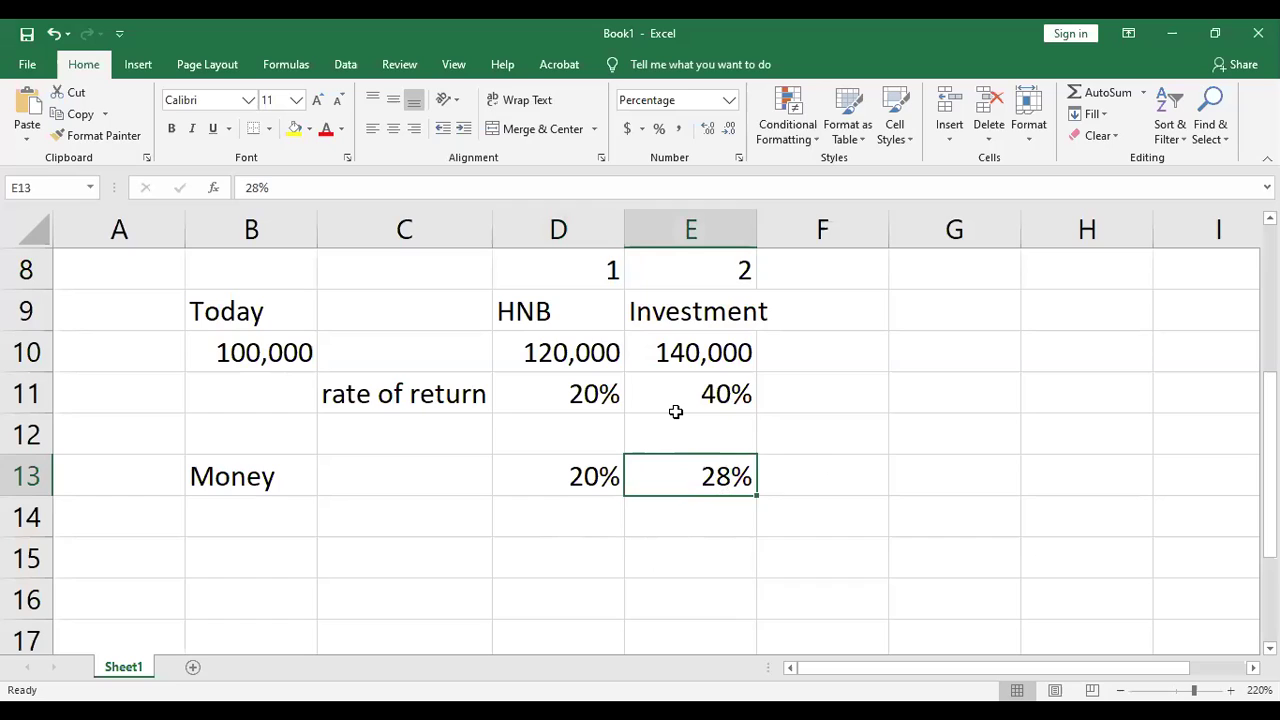
click(822, 476)
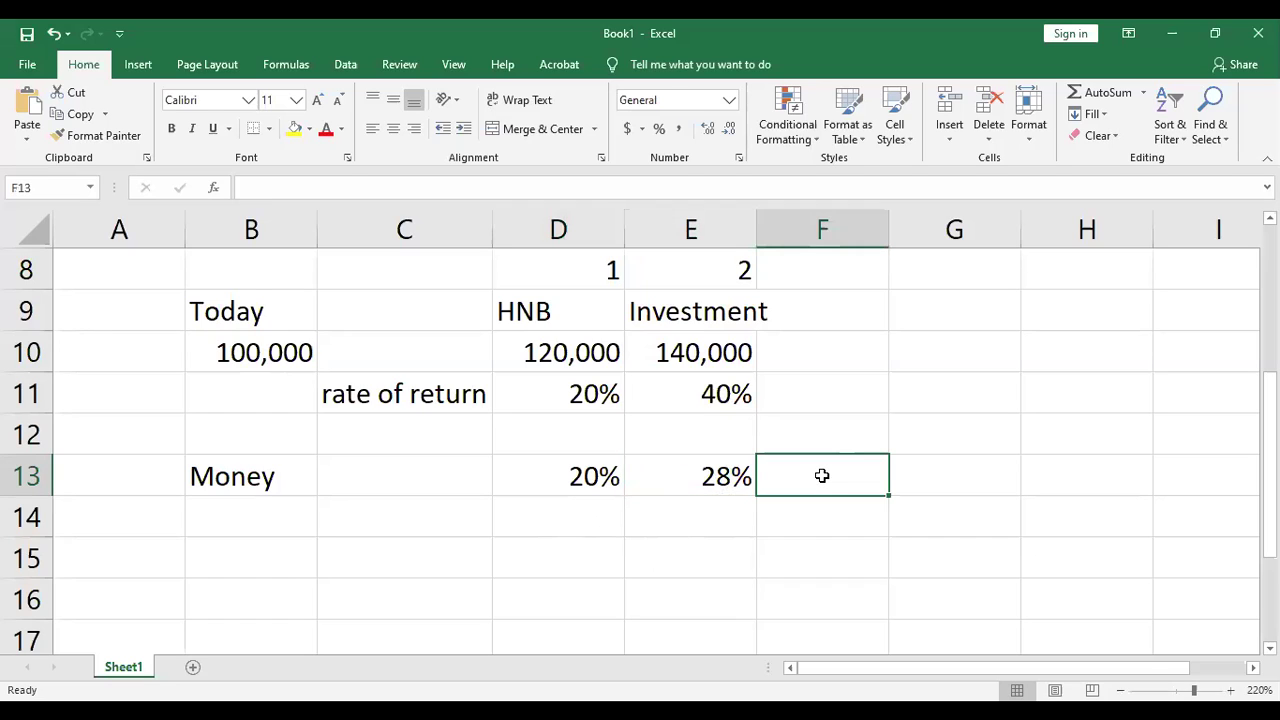
click(739, 477)
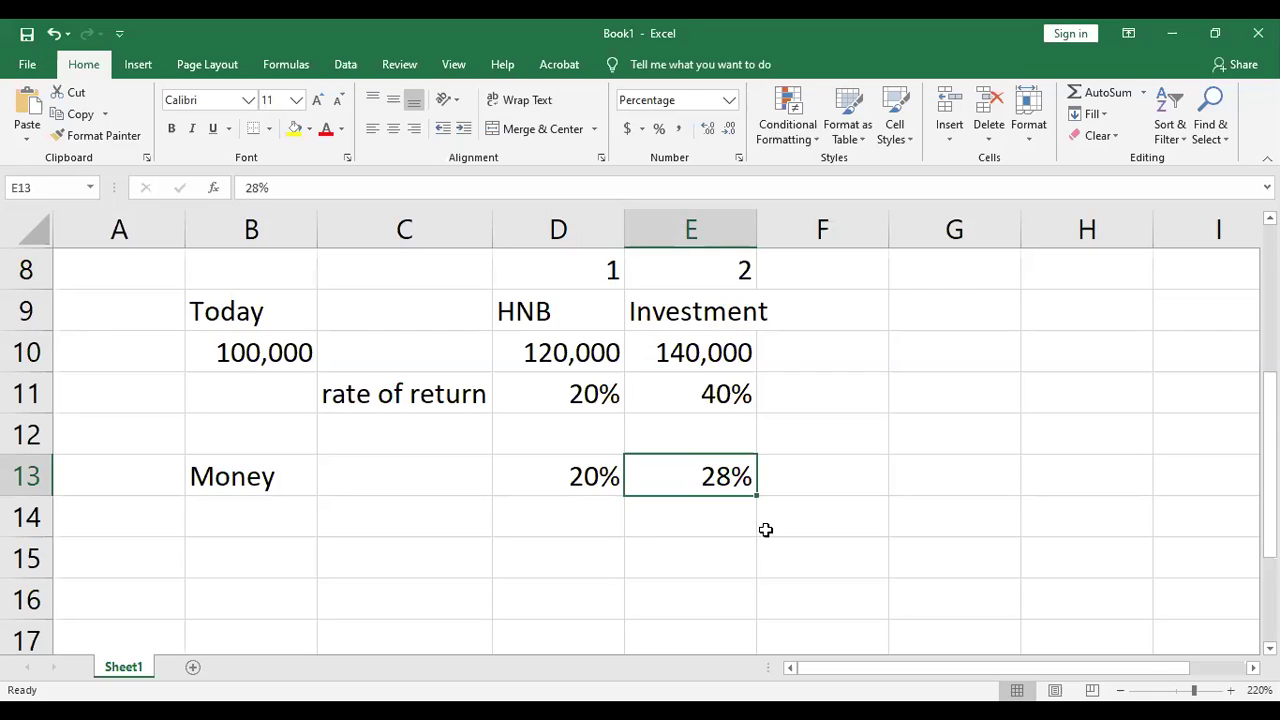
Step: Enter 18% as an additional Investment rate in cell E12, directly above the Money row's rate
click(716, 434)
text(18%)
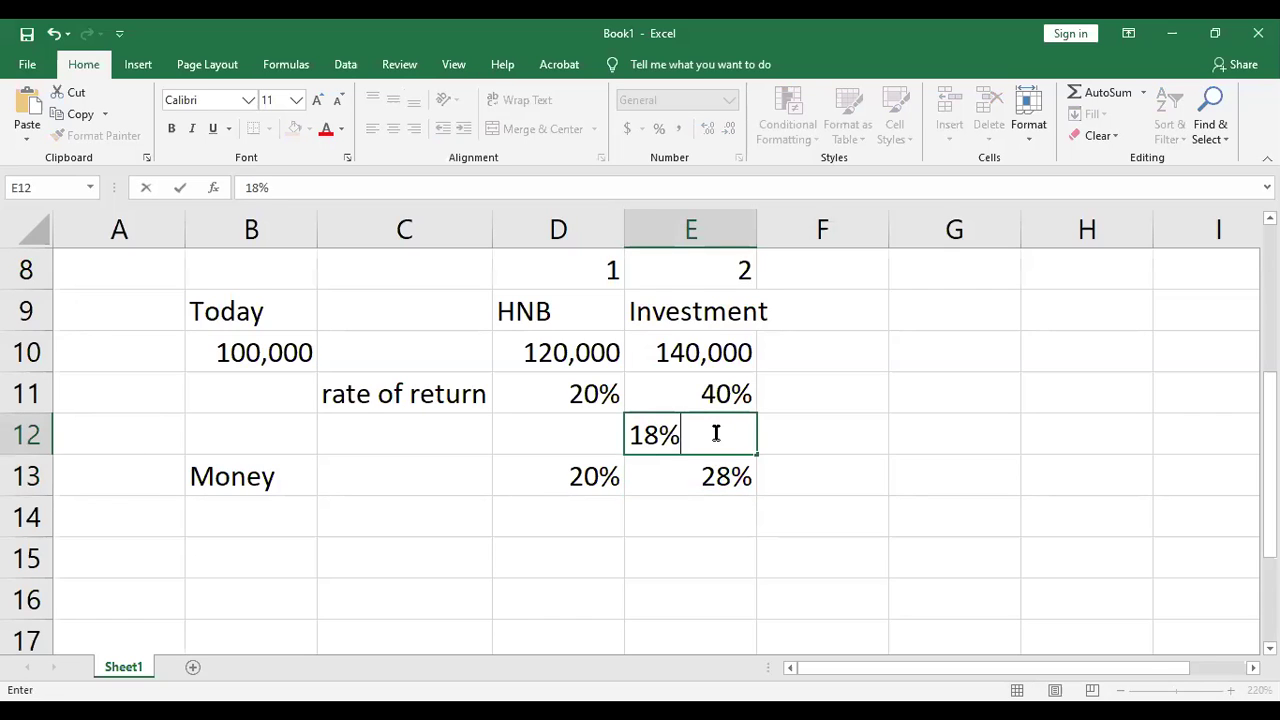
key(Return)
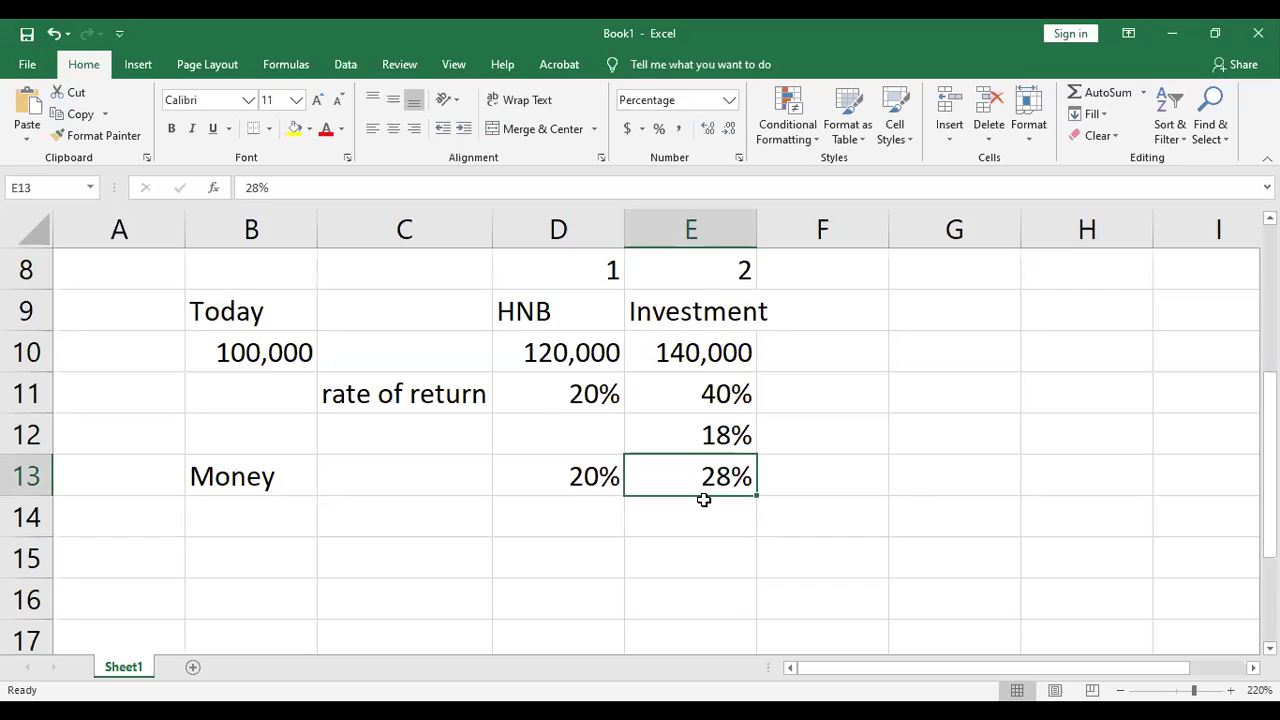
Step: Compare the HNB rate in cell D13 with the alternative Investment rates in cells E12 and E13
click(784, 477)
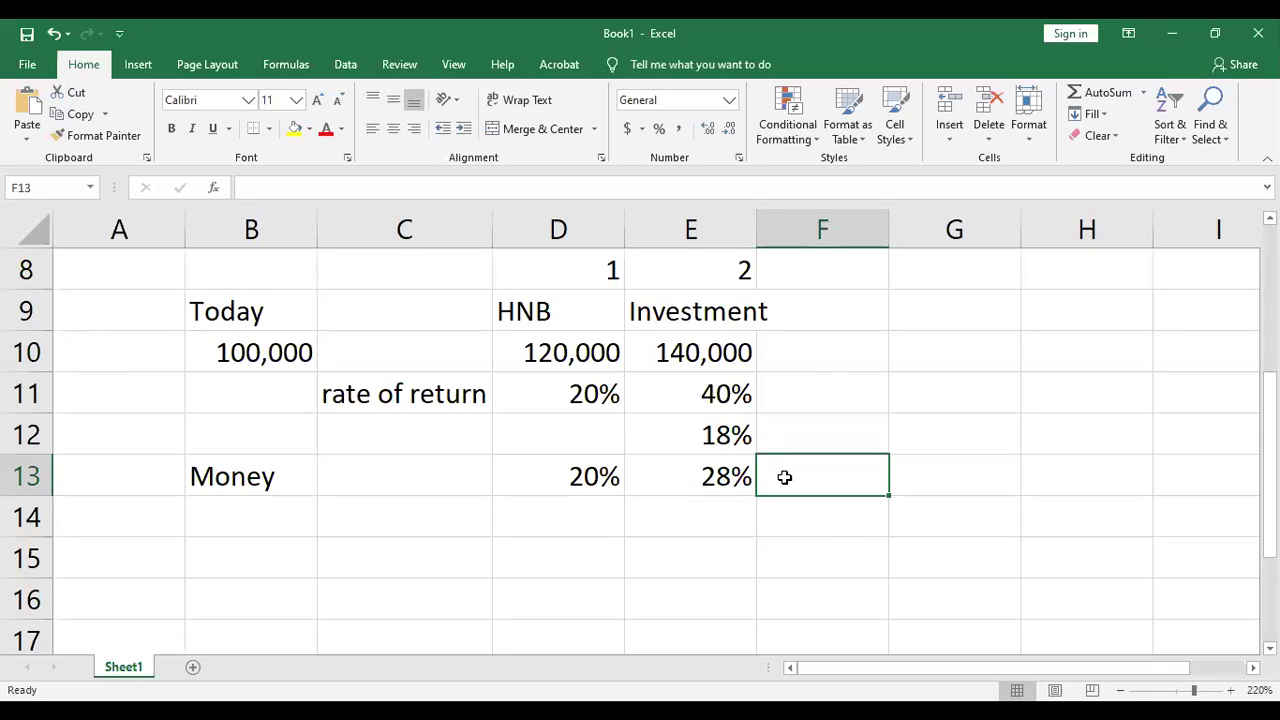
click(593, 477)
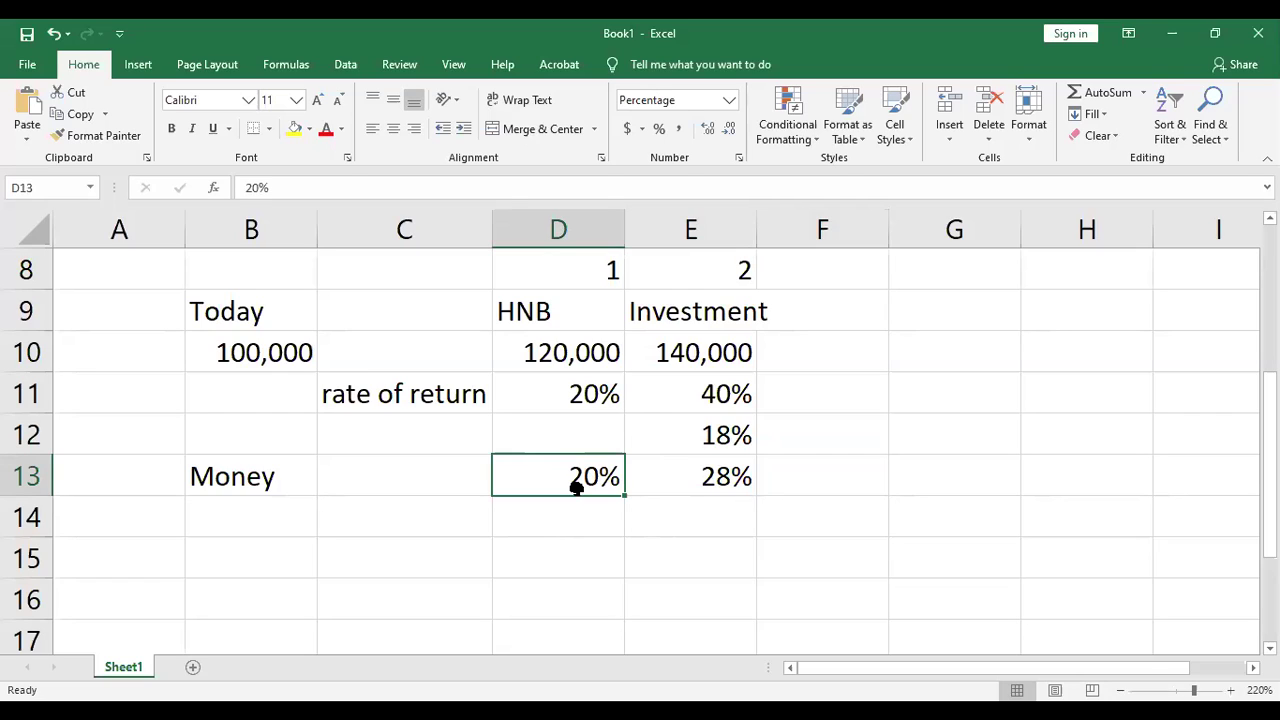
click(697, 433)
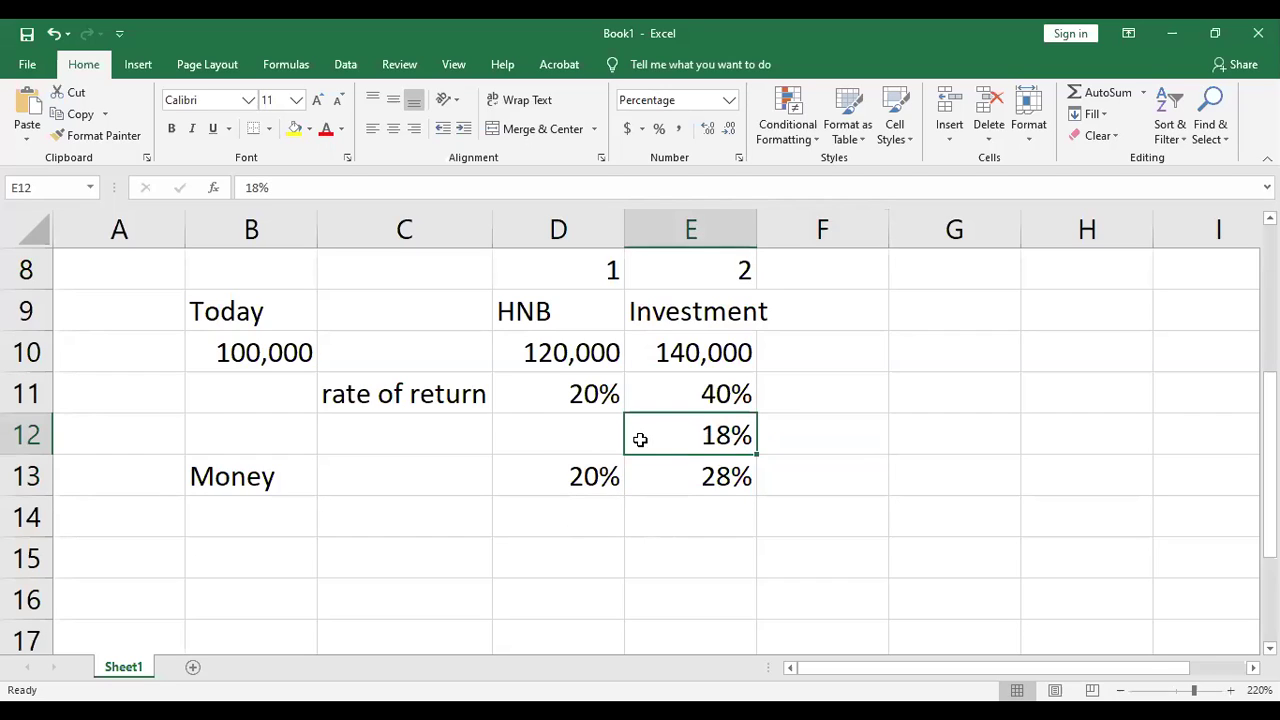
click(598, 477)
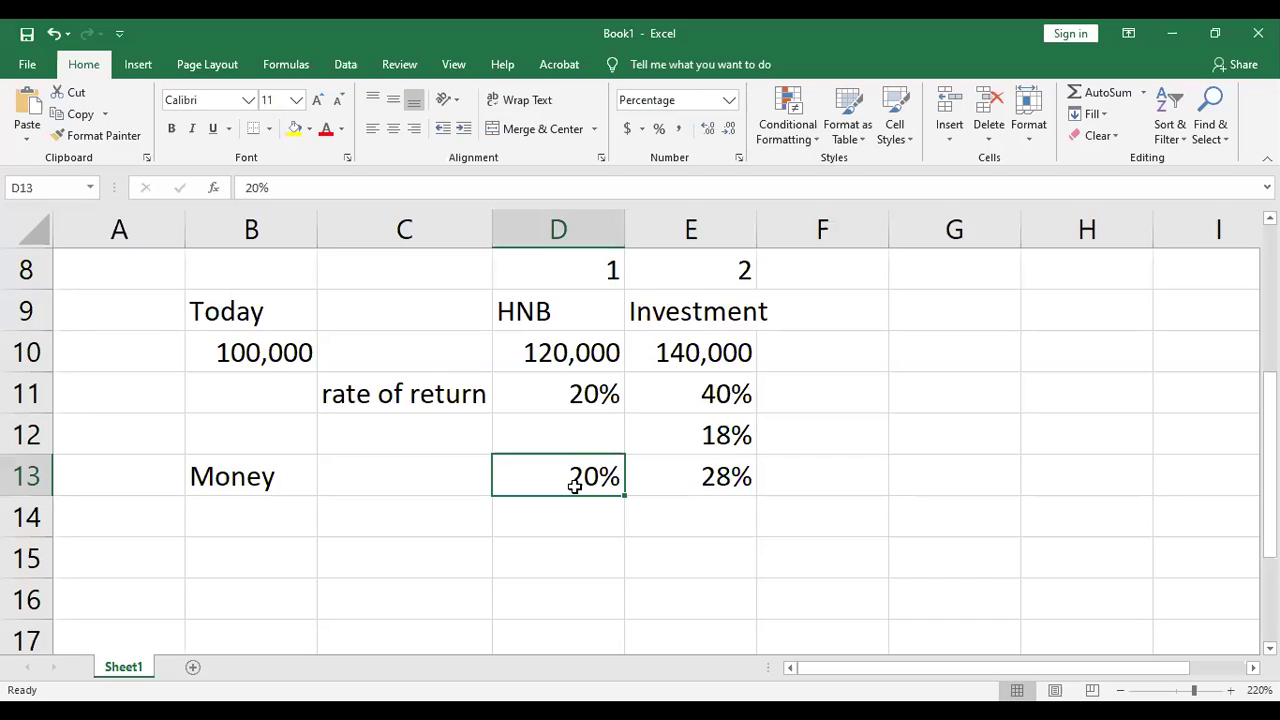
click(684, 497)
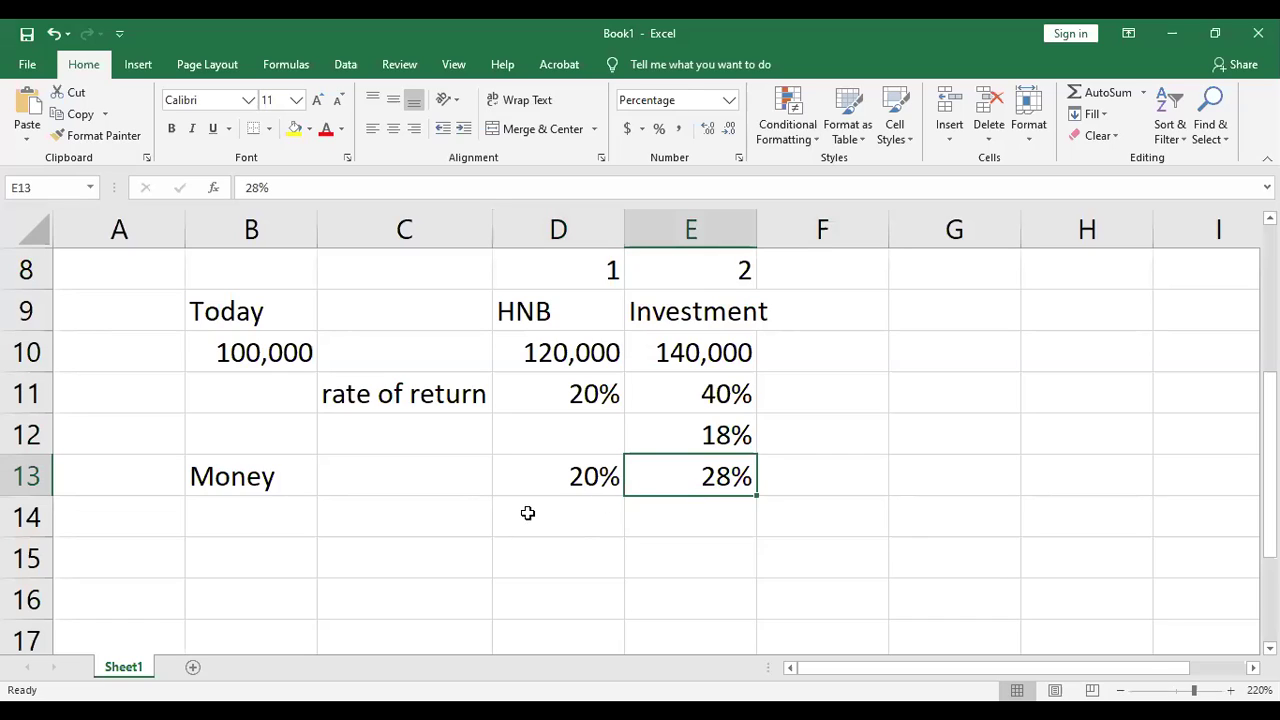
click(568, 471)
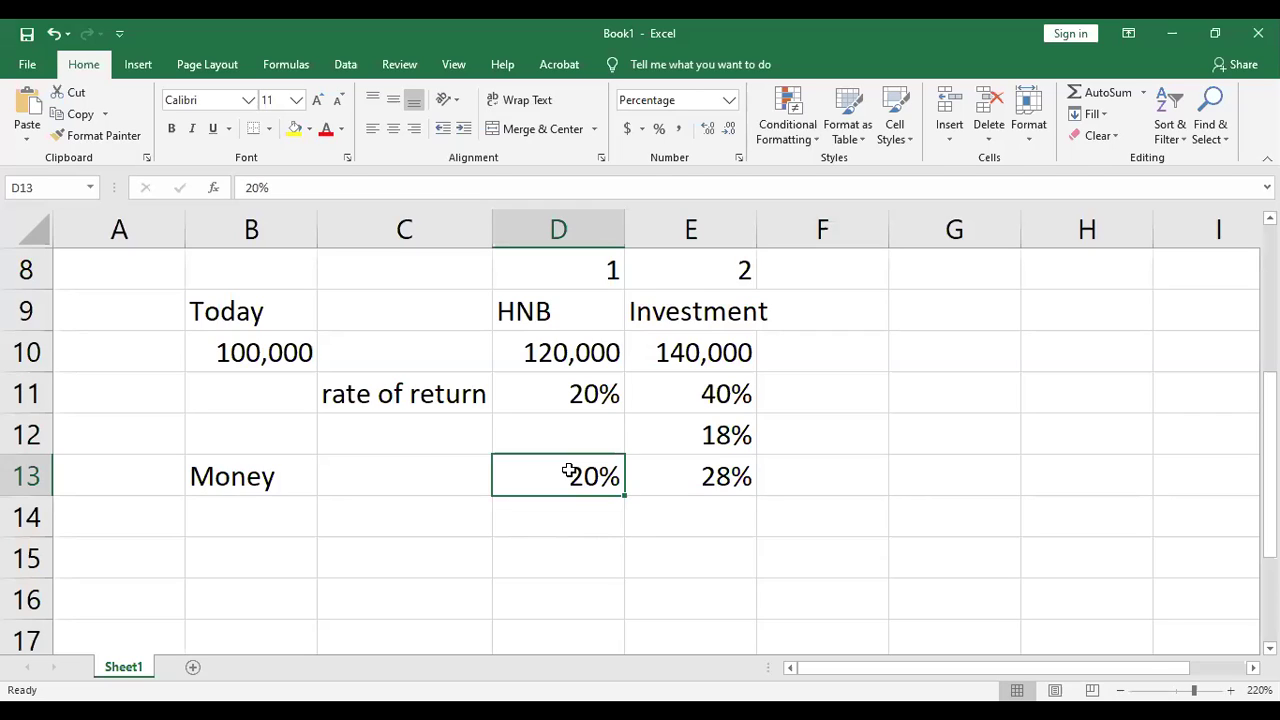
click(758, 477)
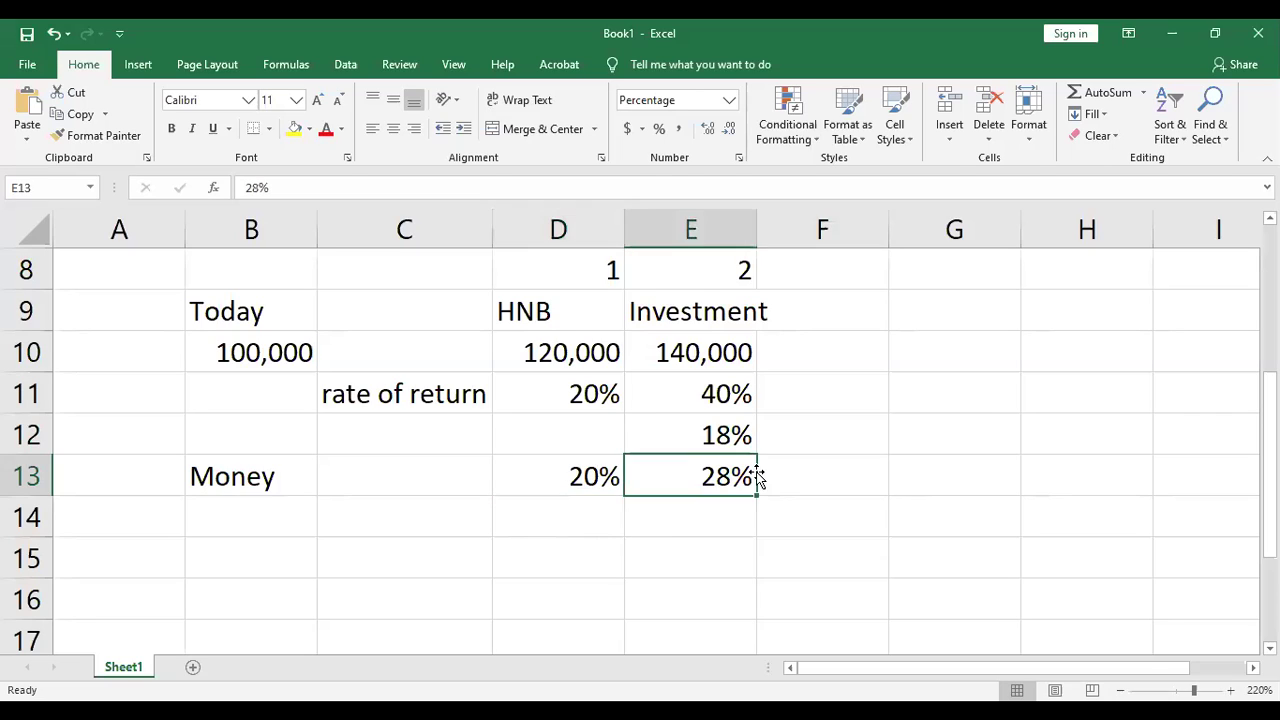
click(618, 476)
click(716, 471)
click(550, 503)
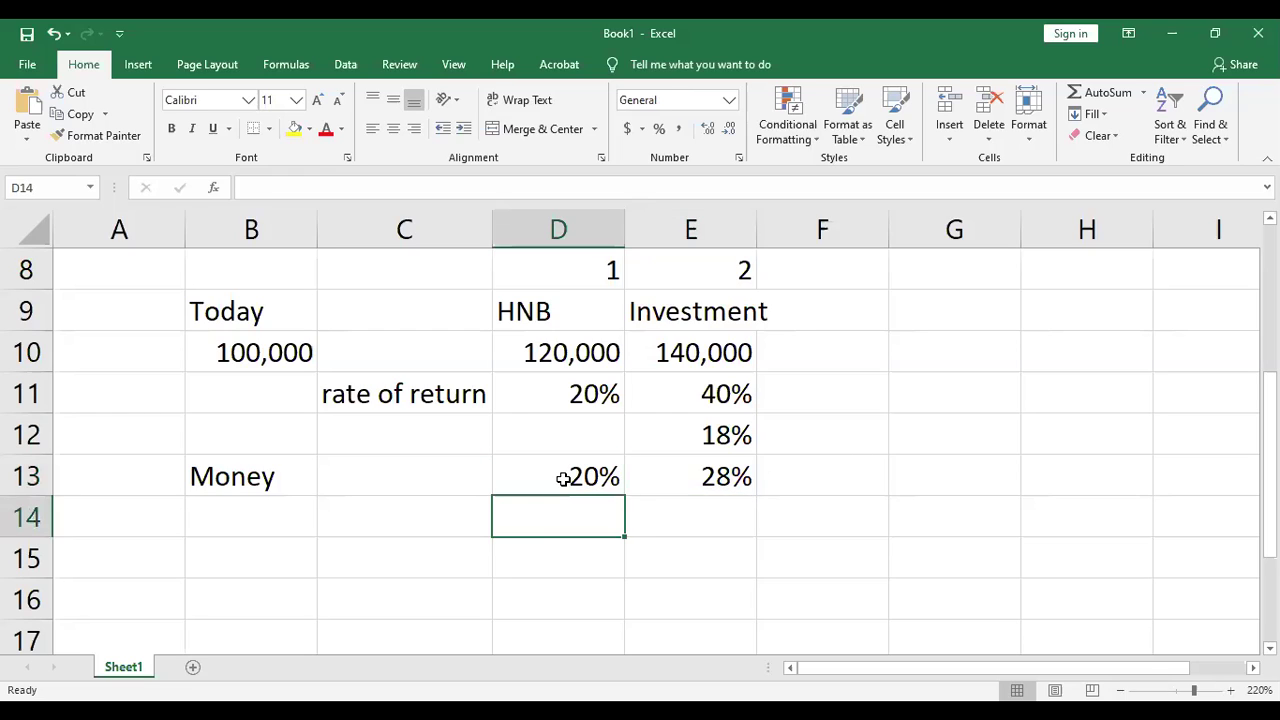
click(563, 478)
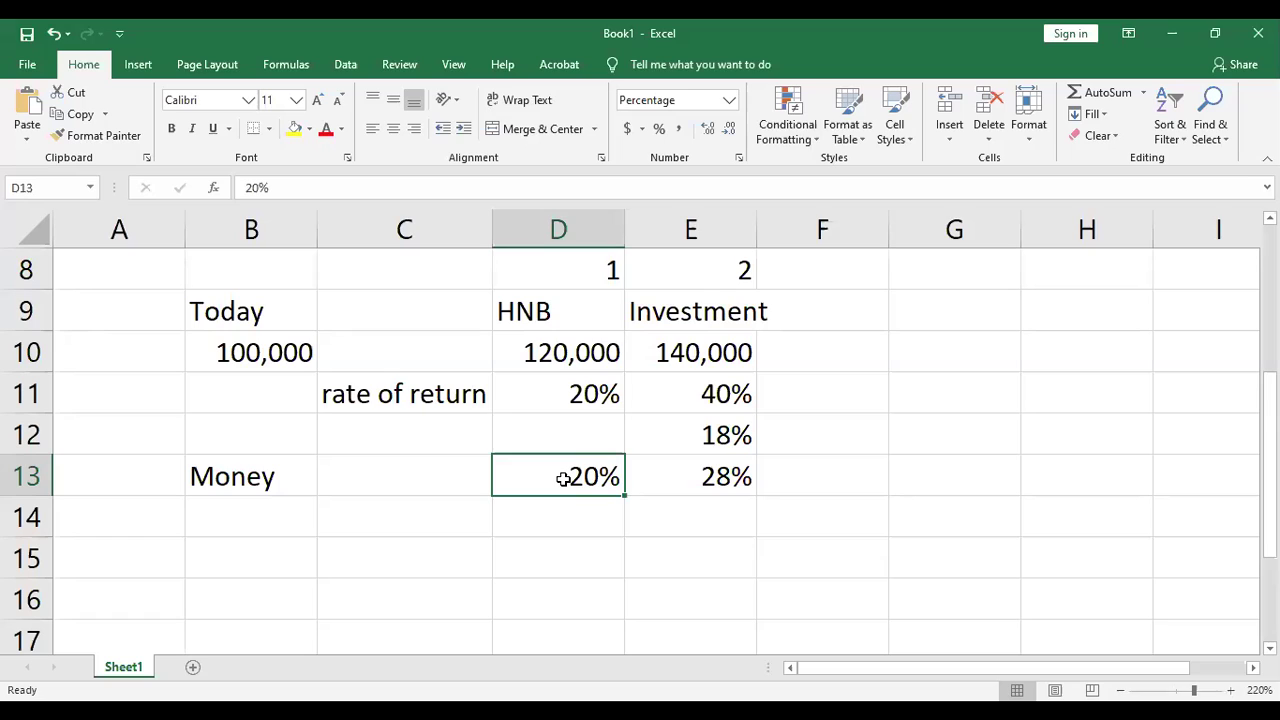
click(727, 486)
click(561, 490)
click(613, 505)
click(608, 486)
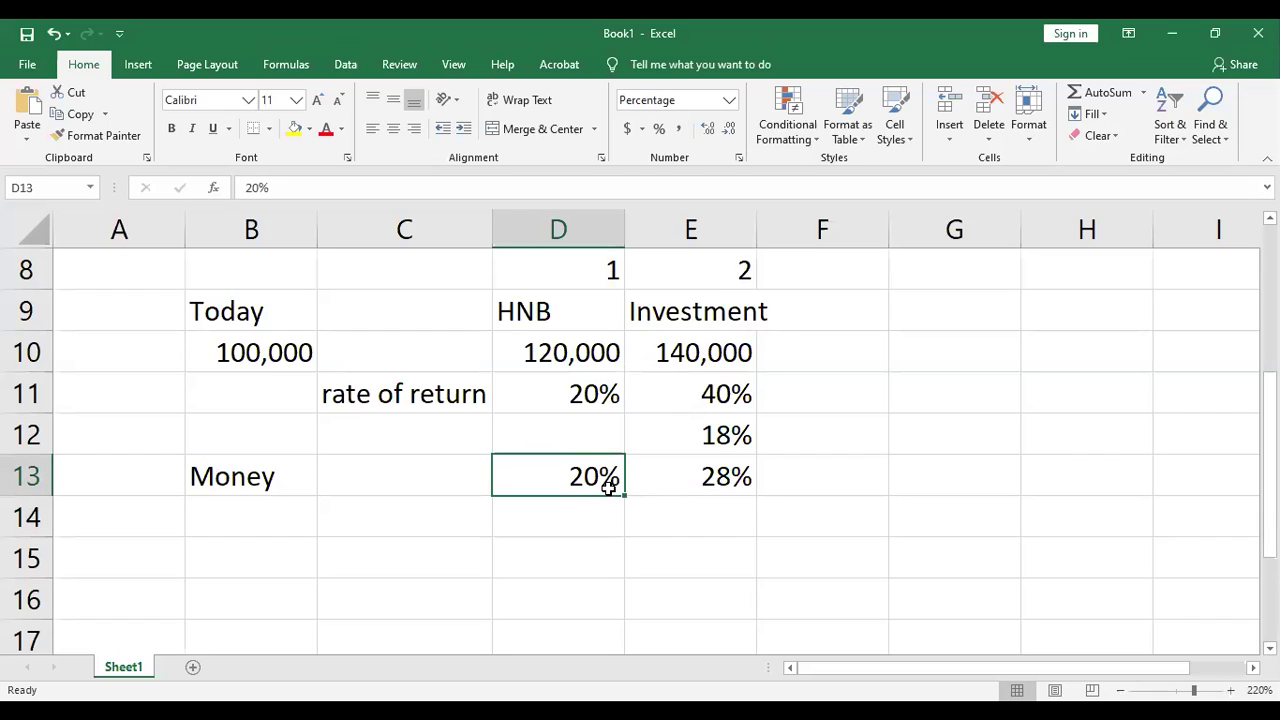
Step: Label the HNB rate as No risk in cell D14
click(553, 510)
text(No risl)
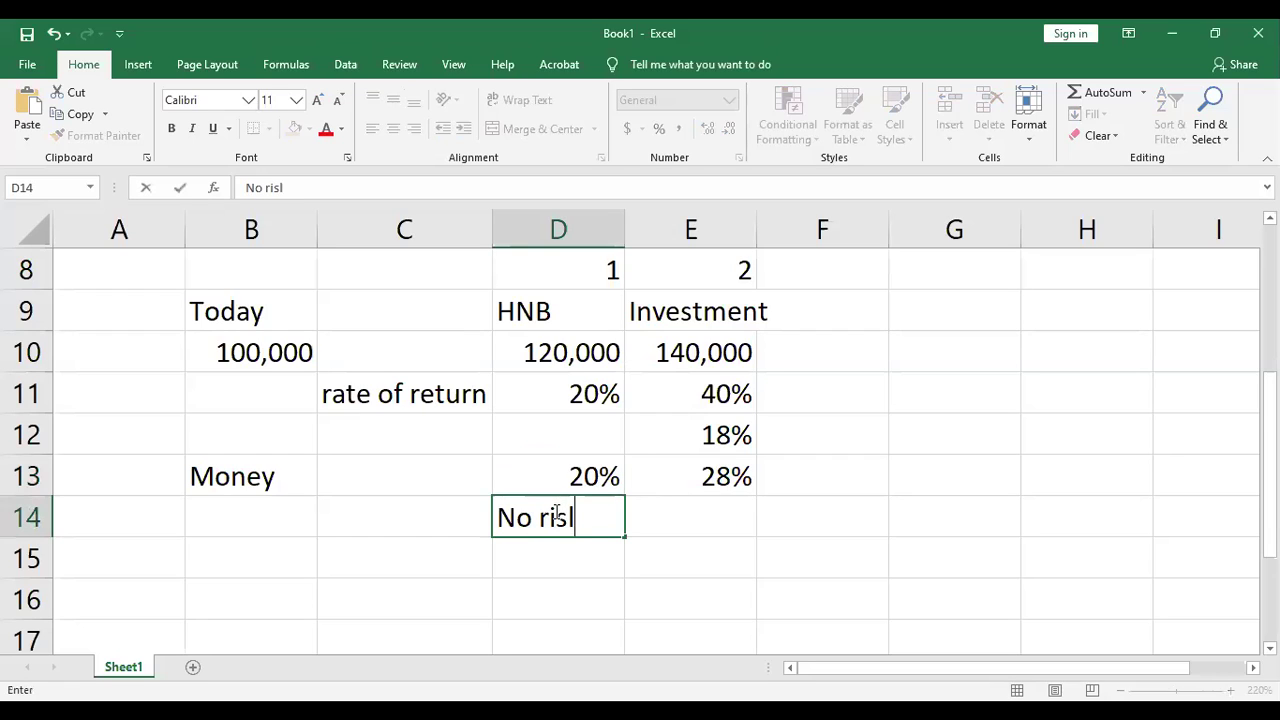
key(BackSpace)
text(k)
key(Return)
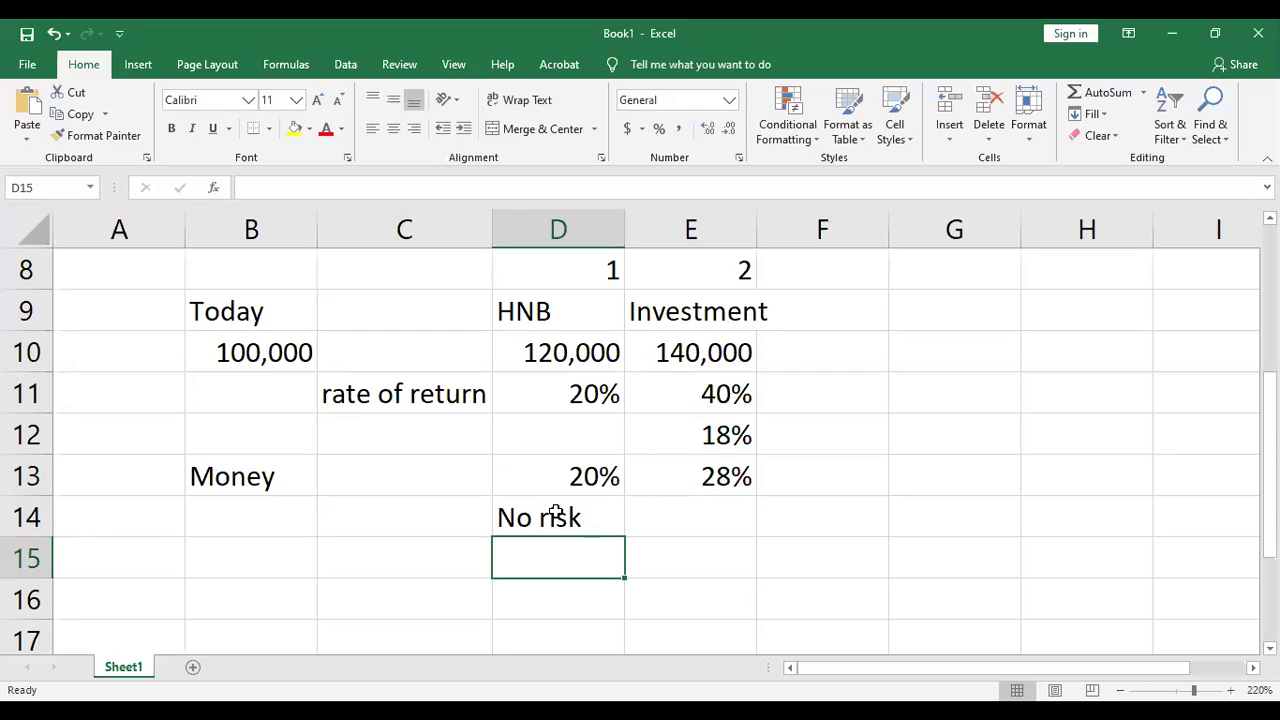
Step: Enter Risk free rate in cell D15 beneath the No risk label
click(568, 463)
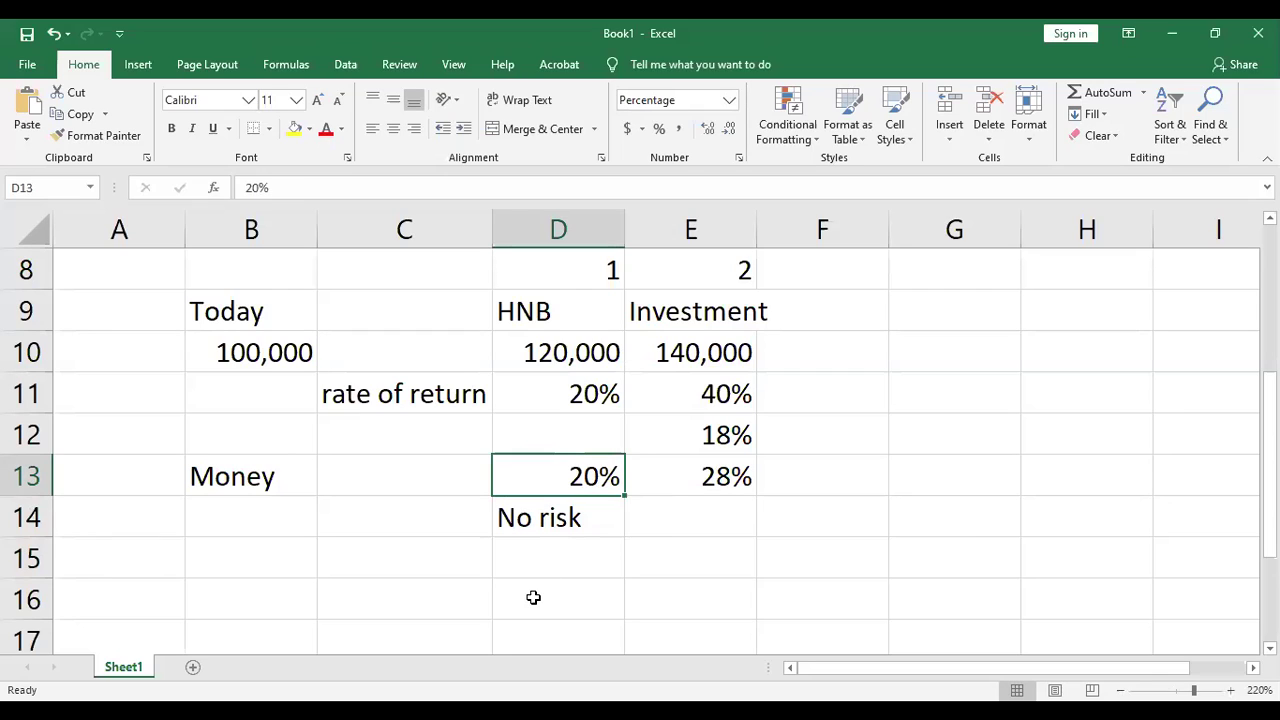
click(558, 558)
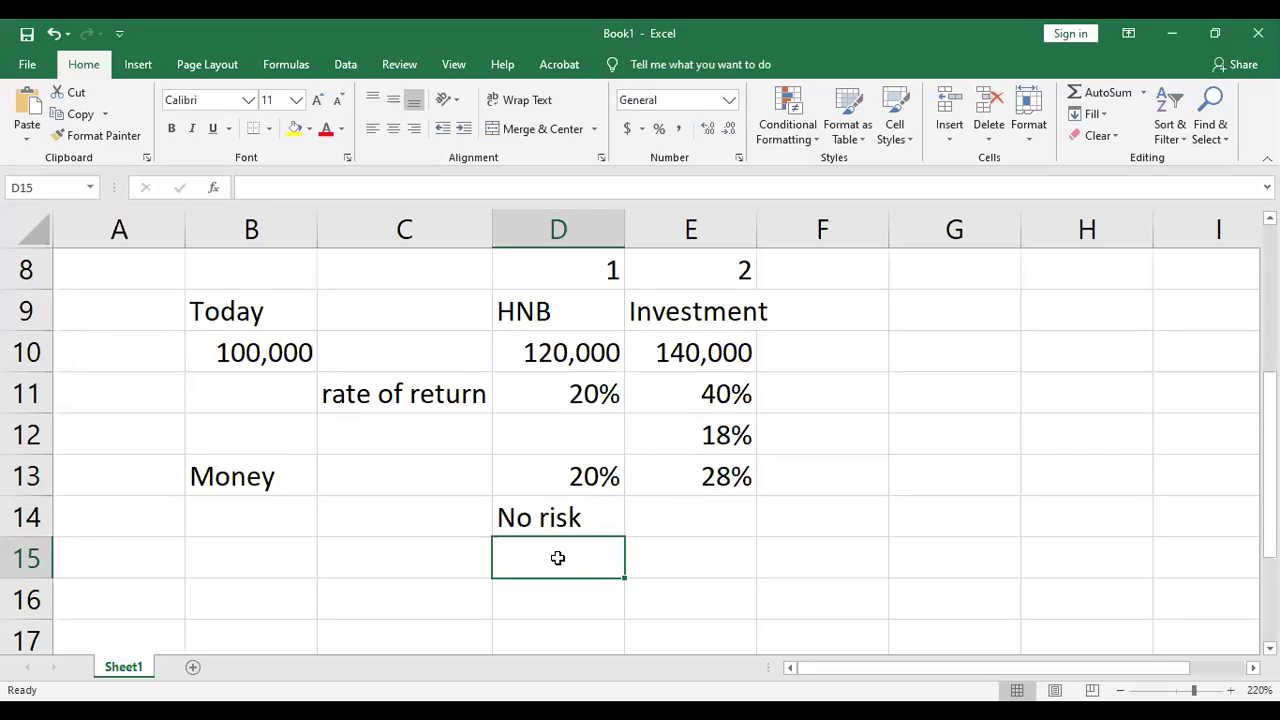
text(Risk free rat)
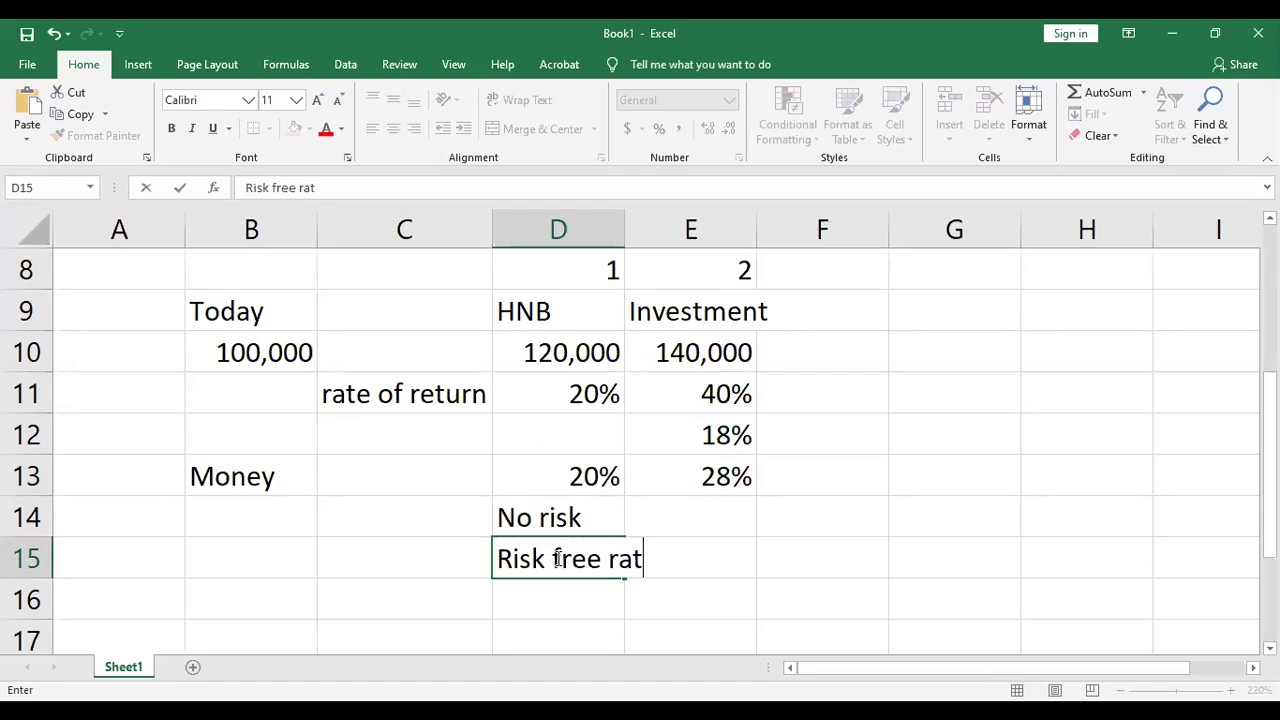
text(e)
key(Return)
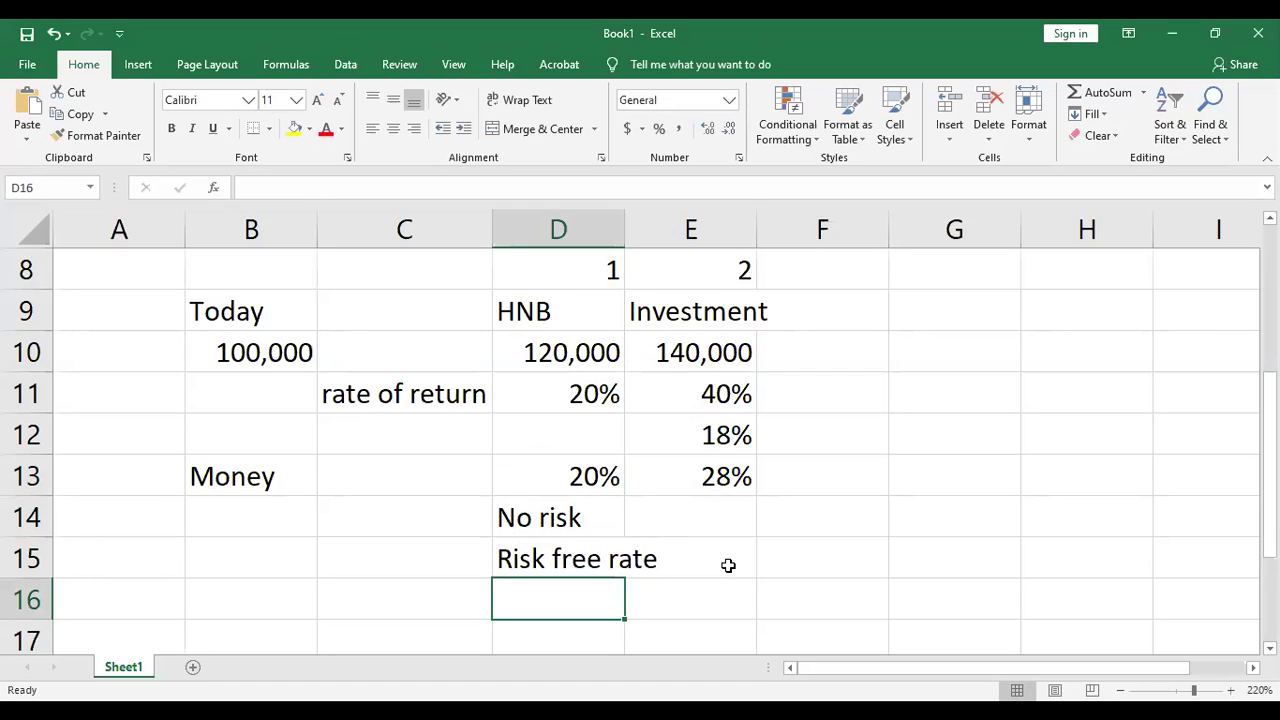
Step: Label the Investment rate as Risk in cell E14
click(728, 566)
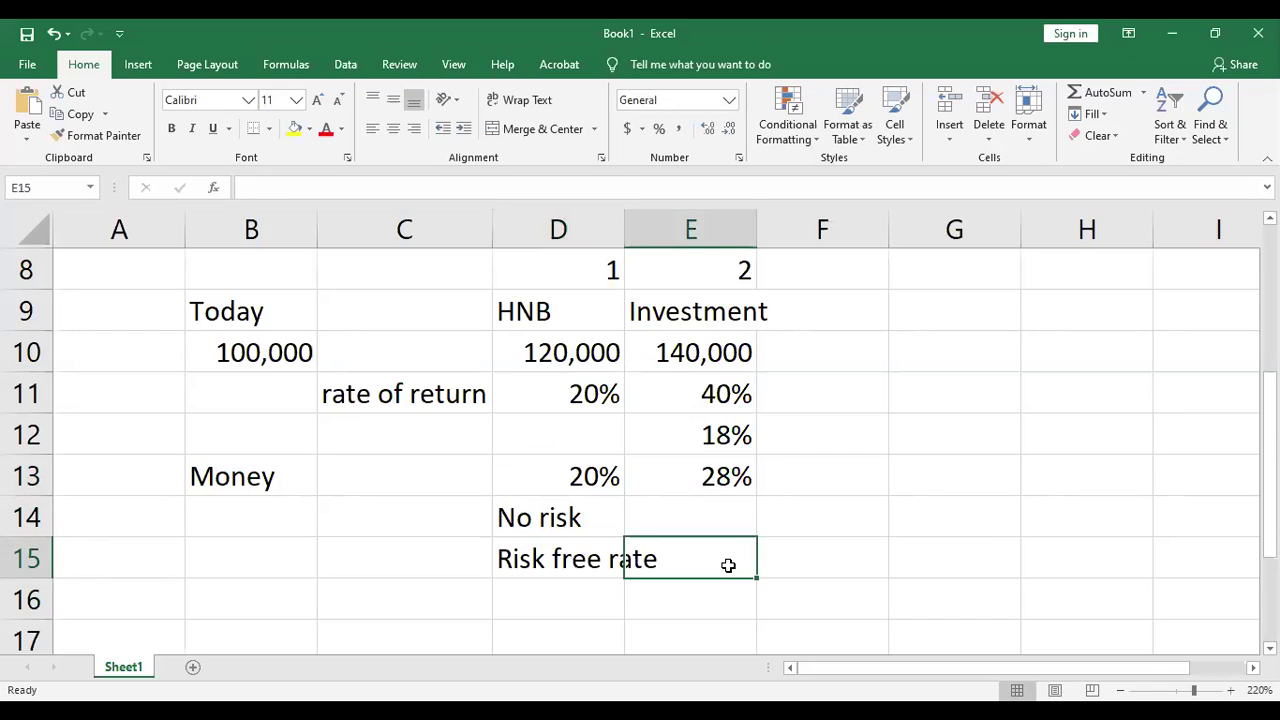
click(704, 522)
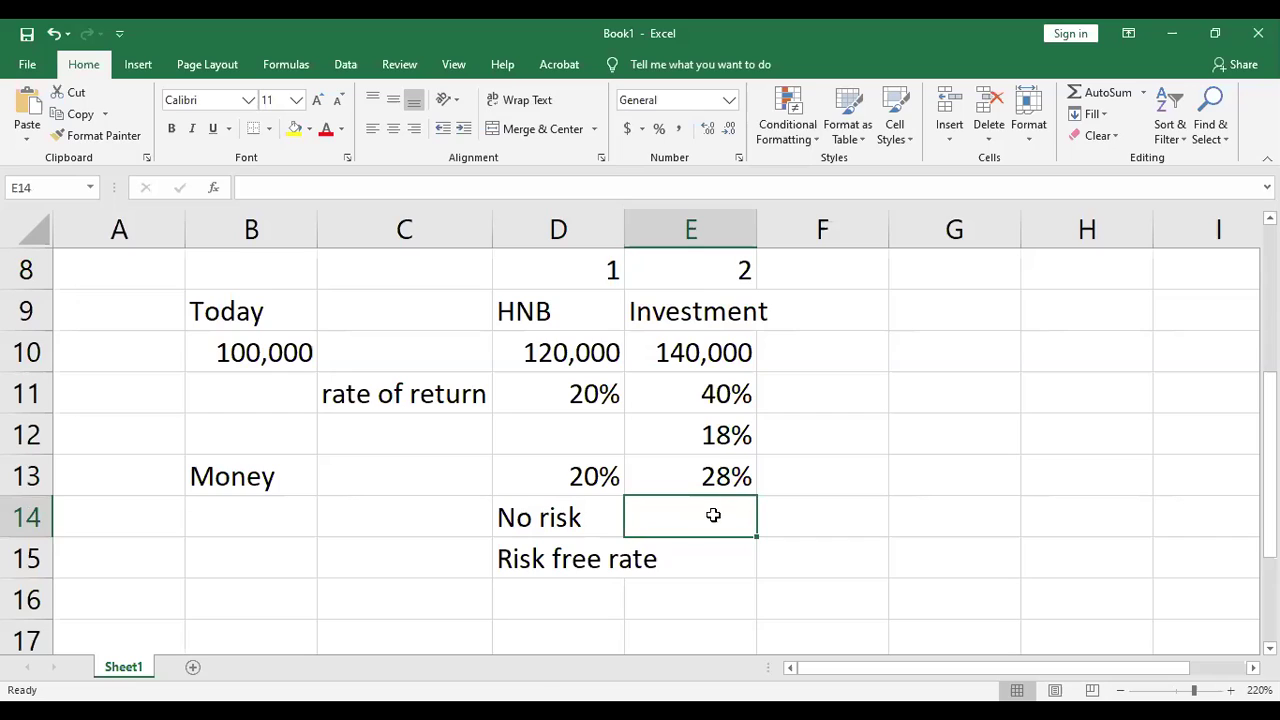
click(718, 478)
click(718, 502)
text(Risk)
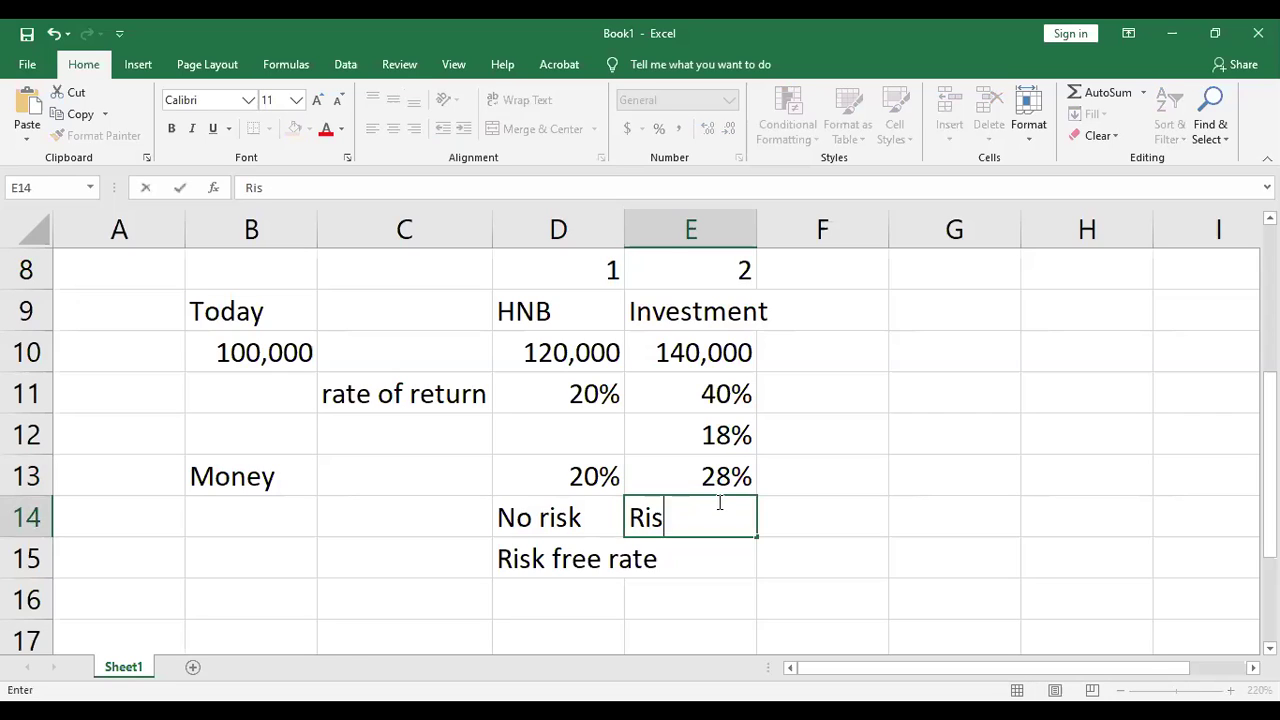
key(Return)
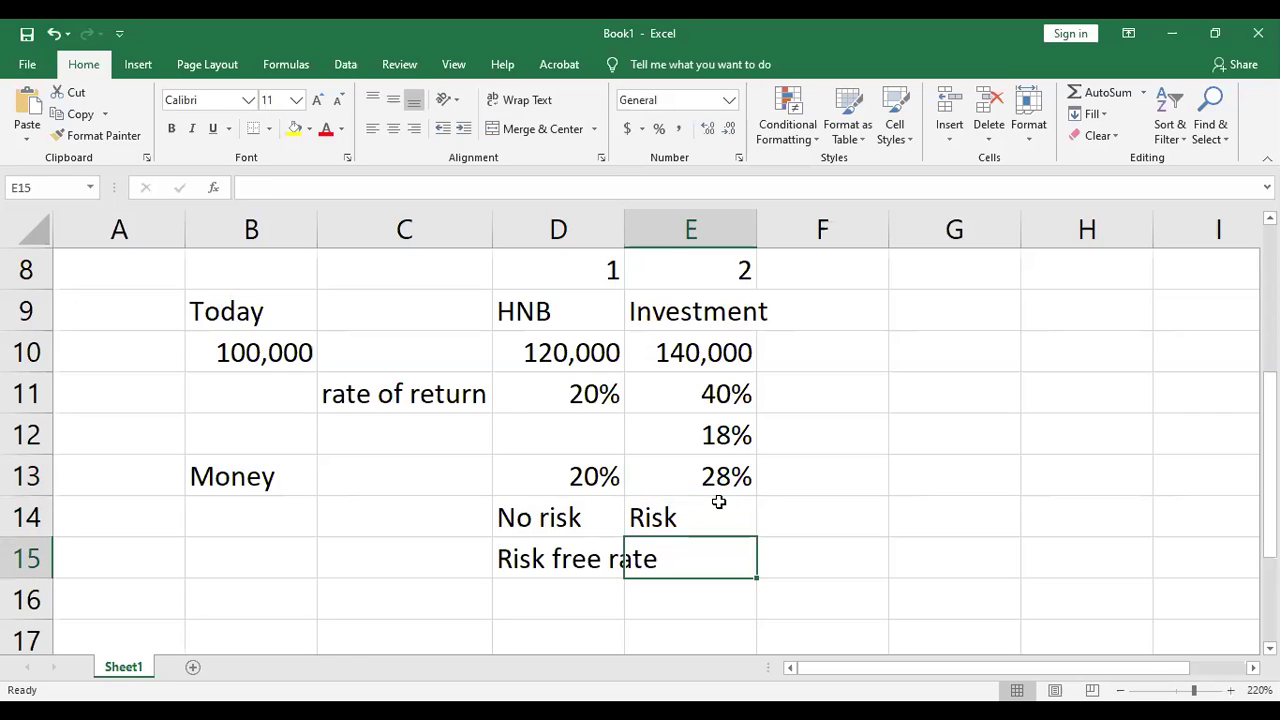
click(598, 520)
click(676, 518)
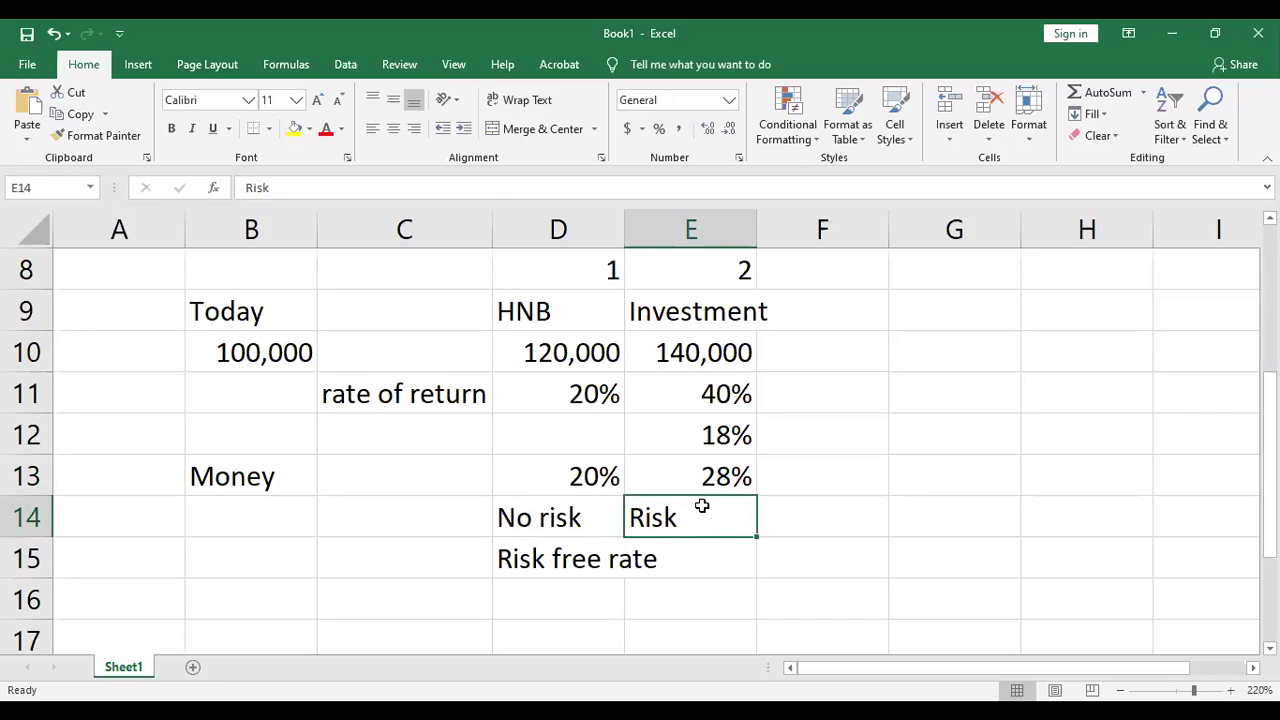
click(820, 468)
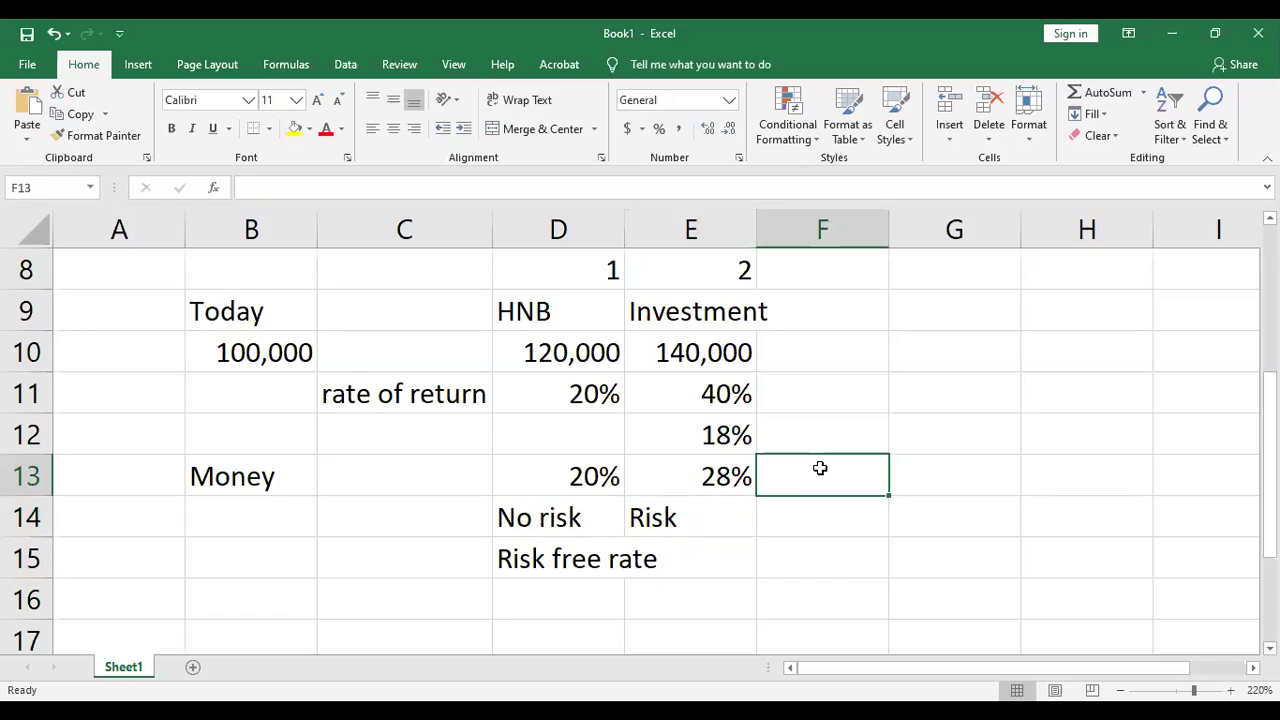
Step: Enter 20% in cell F13 beside the Investment rate as its risk-free portion
click(727, 476)
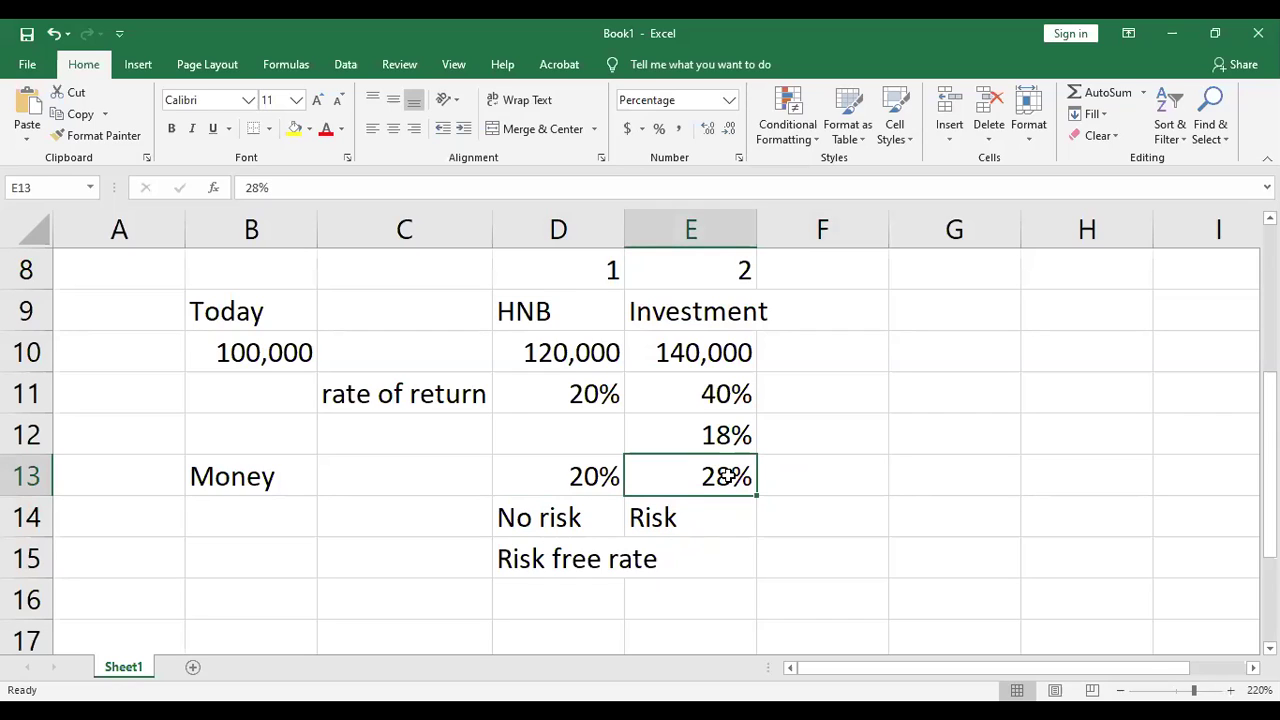
click(555, 482)
click(661, 477)
click(833, 485)
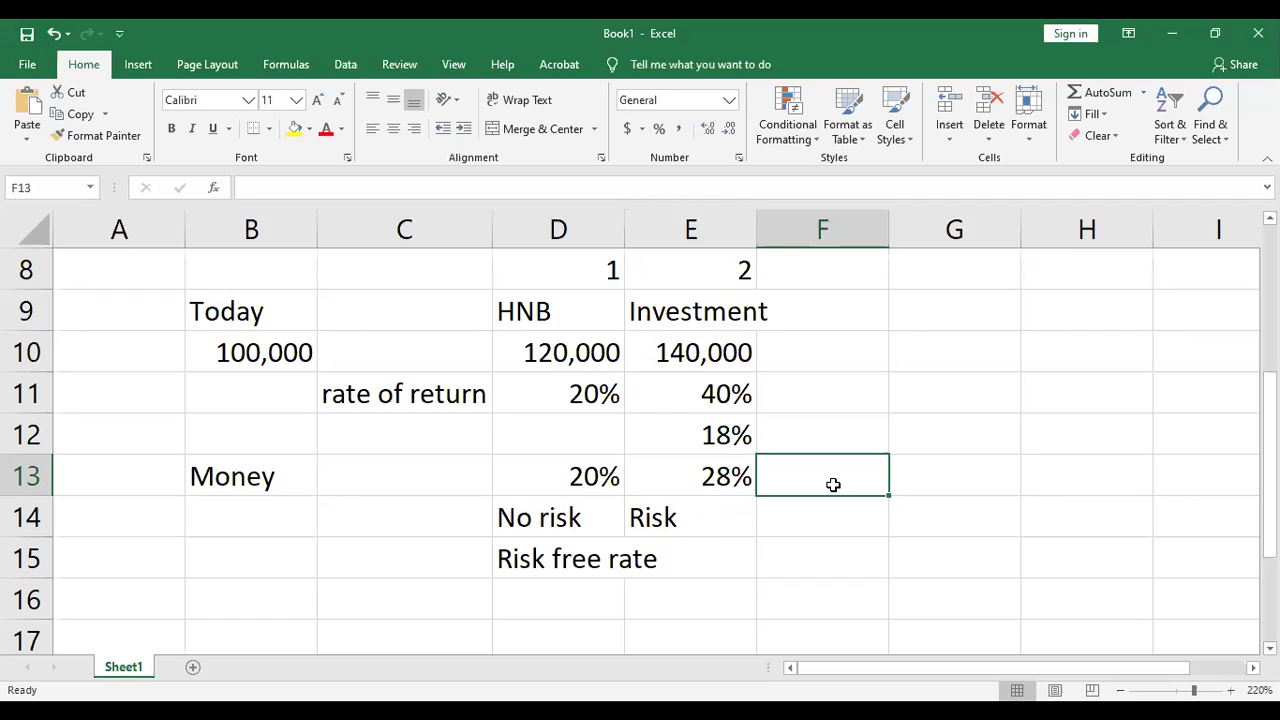
text(2)
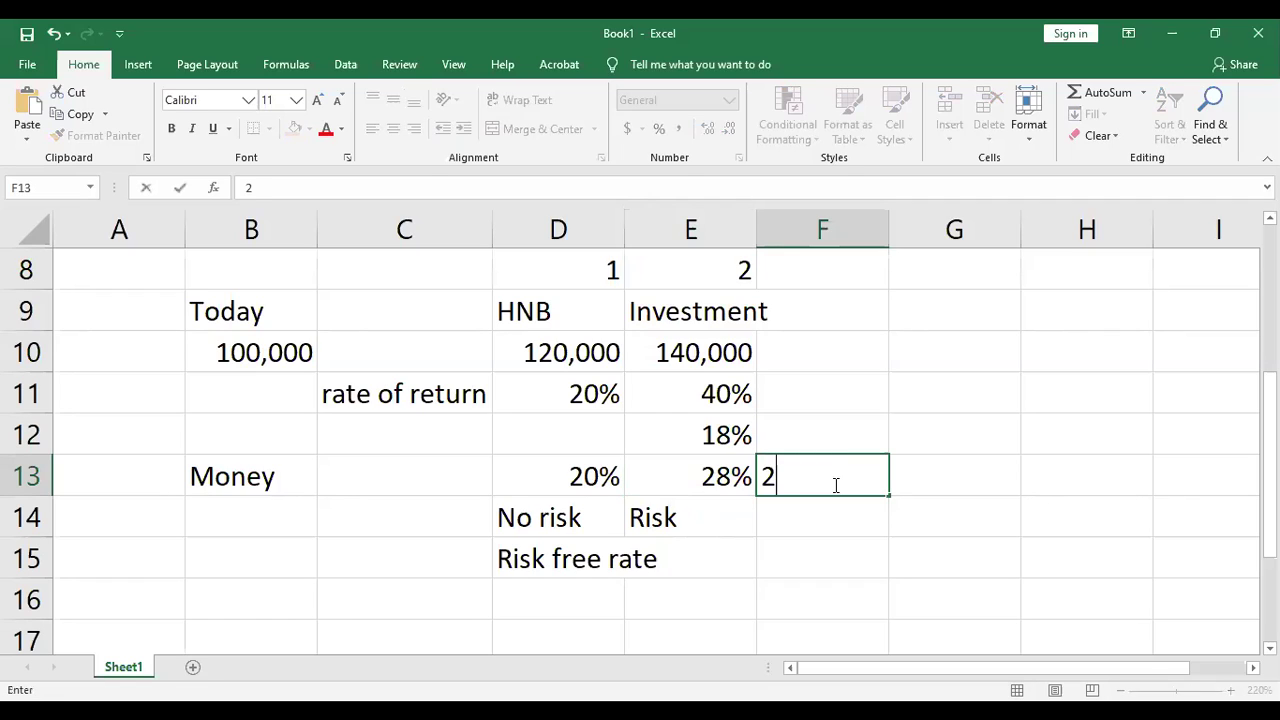
text(0%)
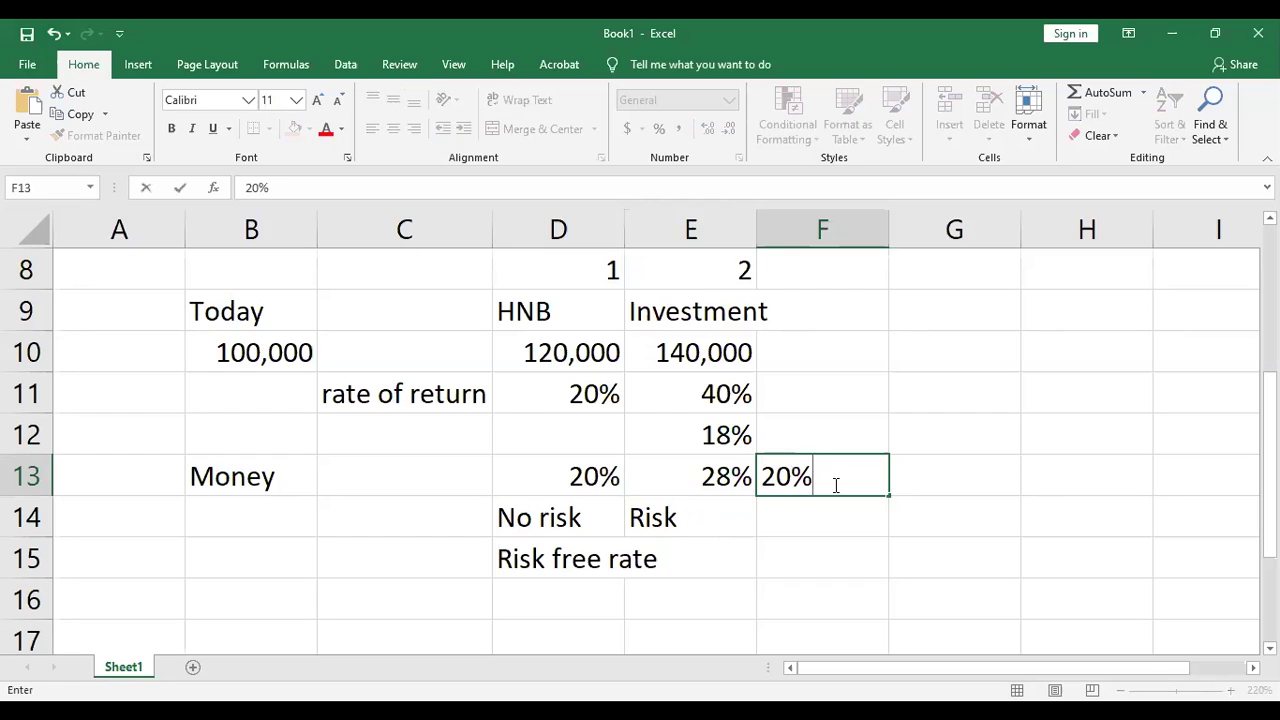
click(573, 476)
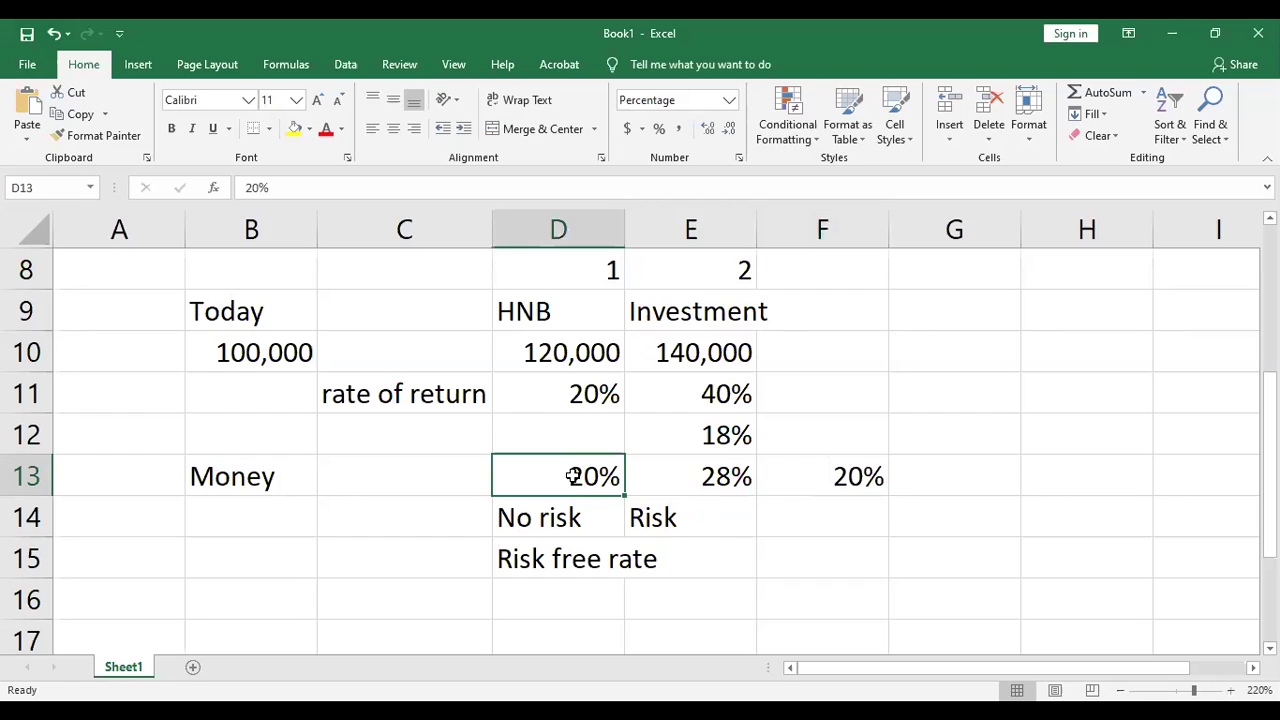
Step: Enter a plus sign in cell G13 next to the 20% in F13
click(866, 486)
click(921, 480)
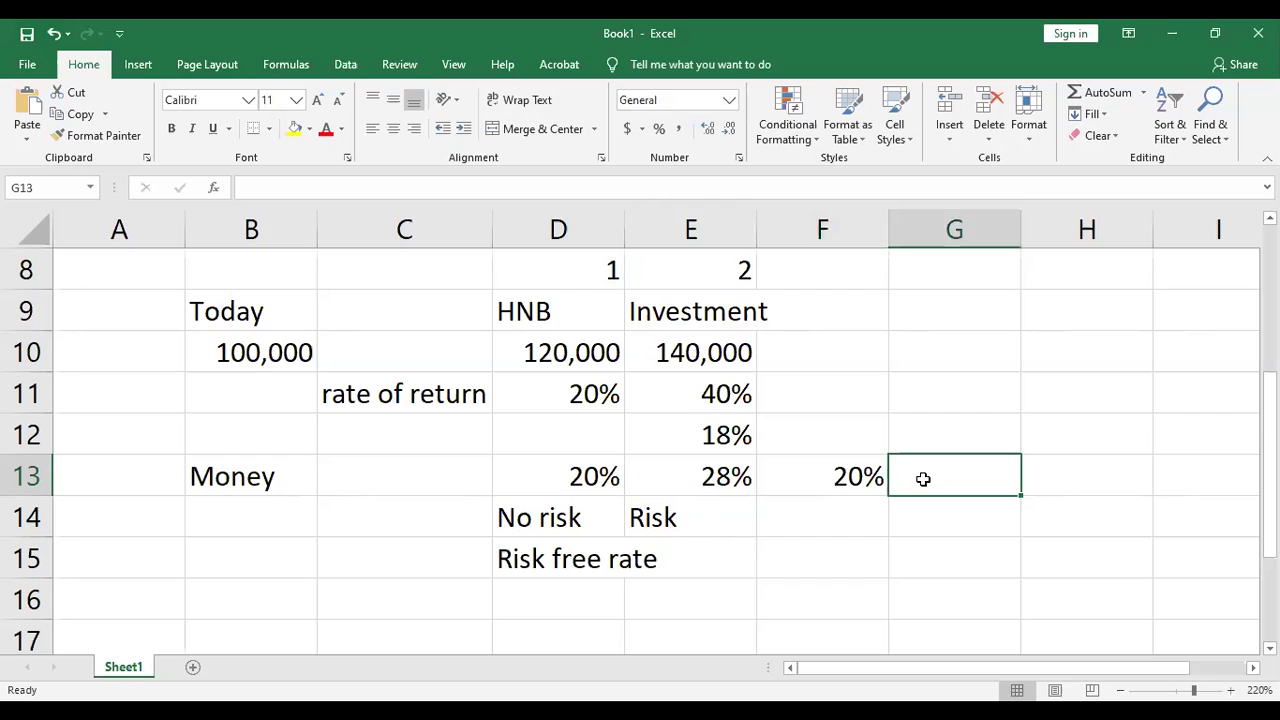
text(+)
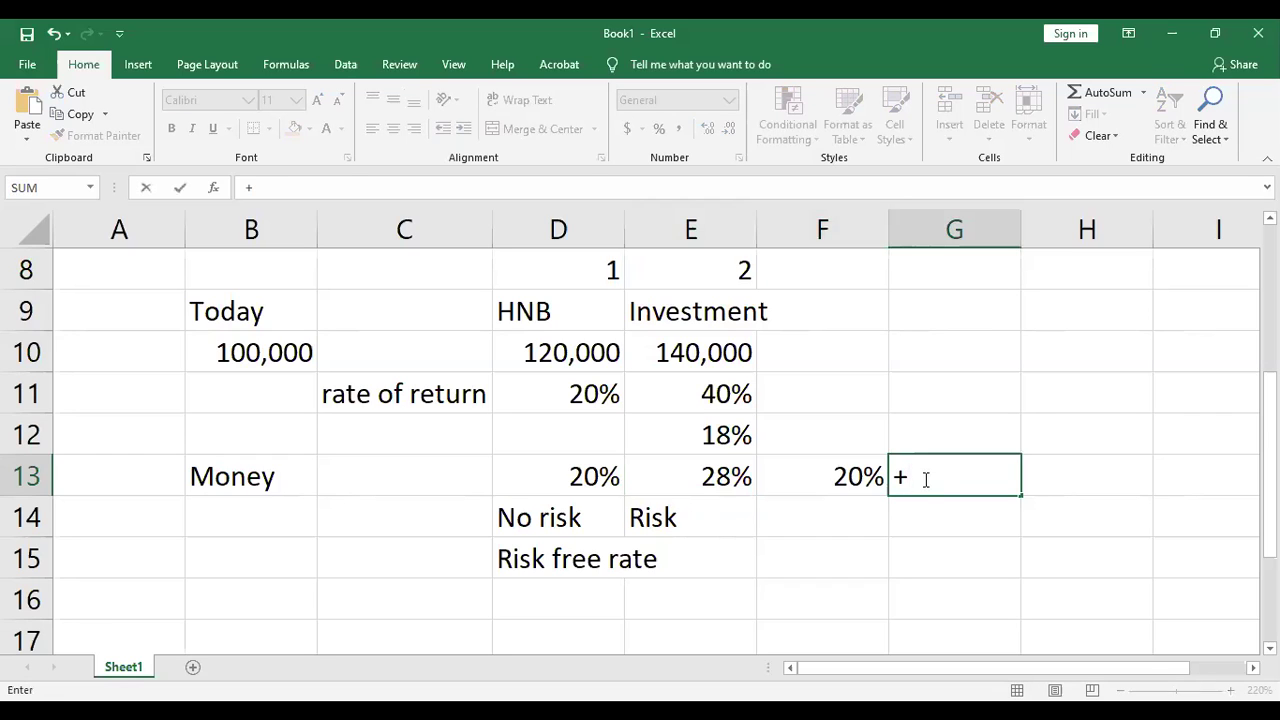
key(Return)
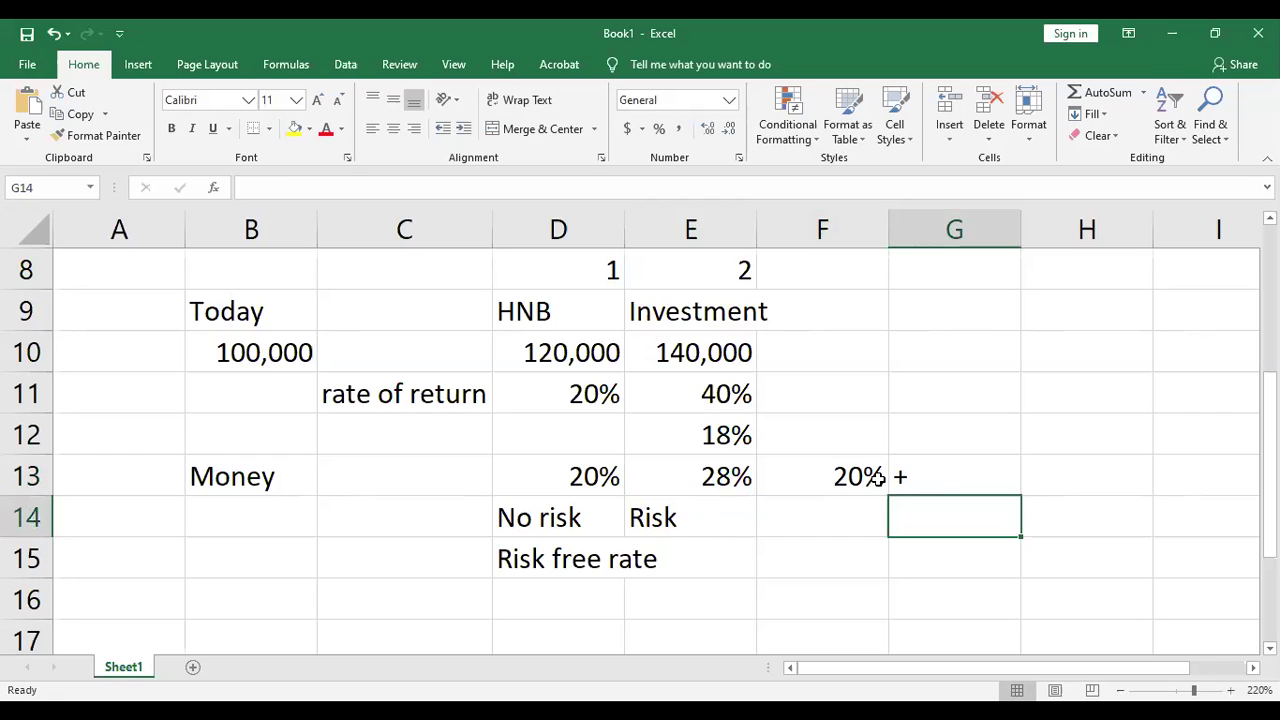
Step: Enter 8% in cell H13 as the risk portion, and check F13 and H13 against the Investment rate in E13
click(676, 515)
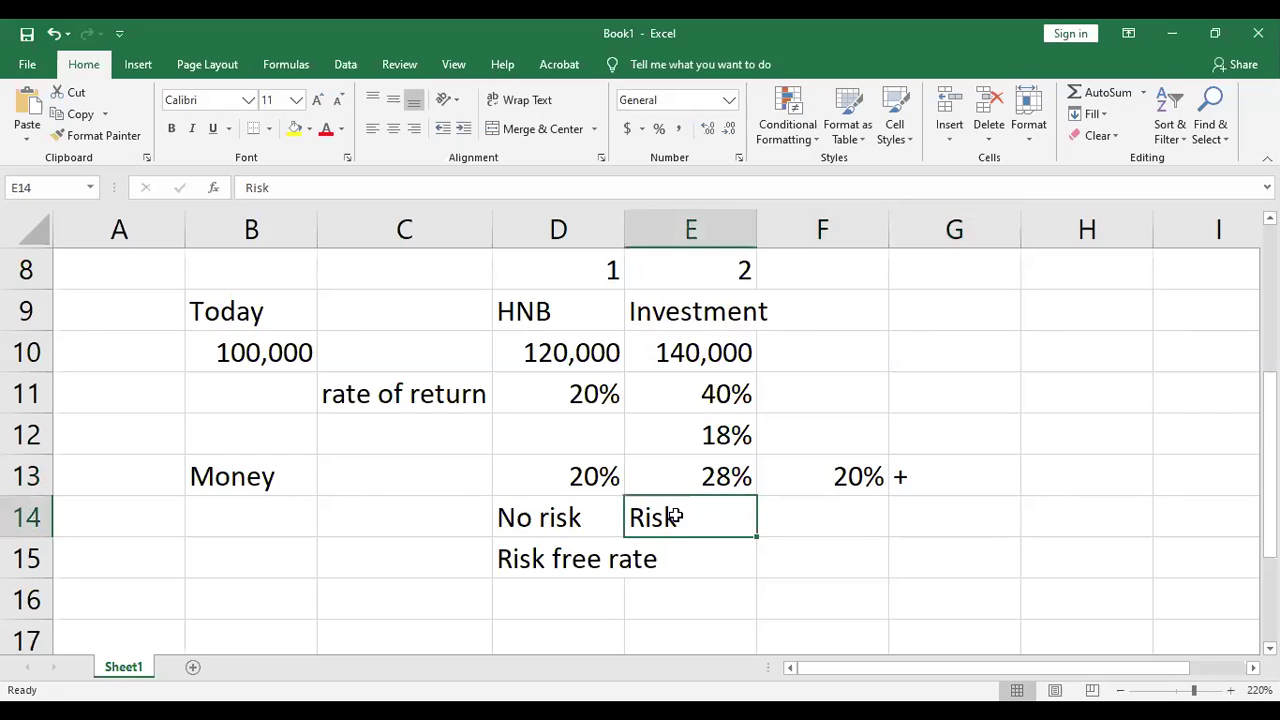
click(1031, 470)
double_click(1031, 470)
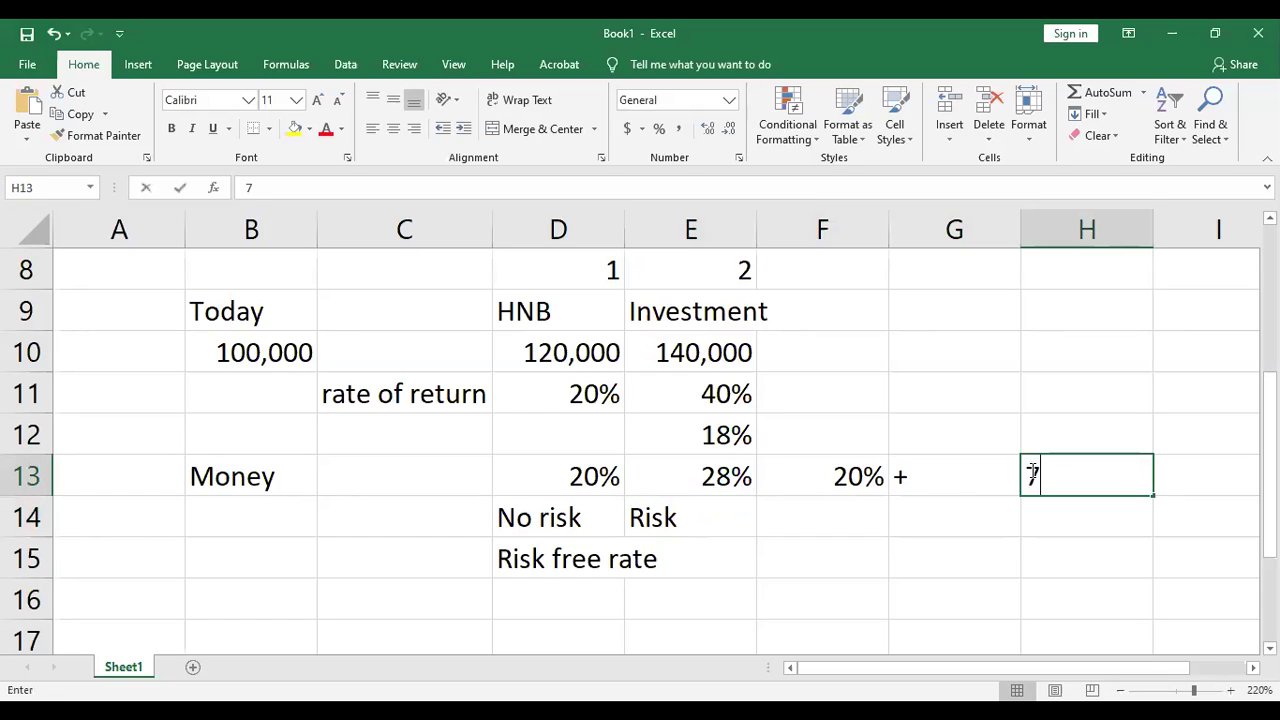
text(8%)
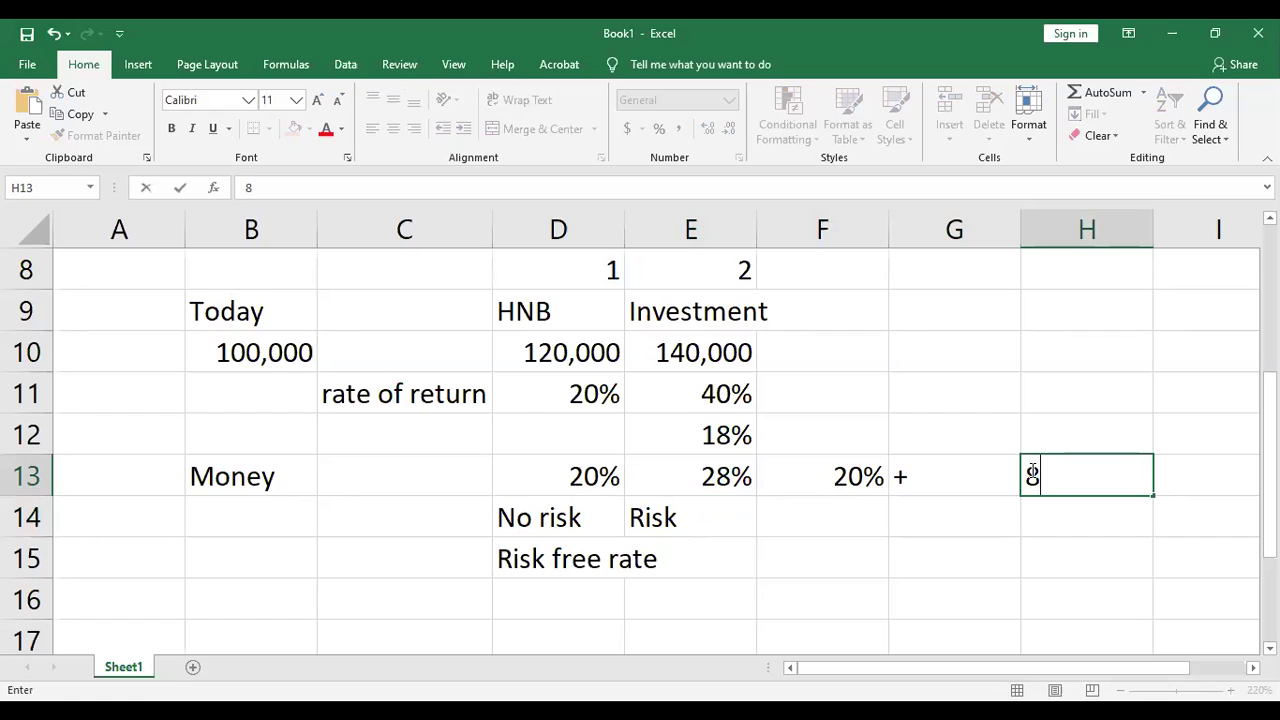
click(1104, 545)
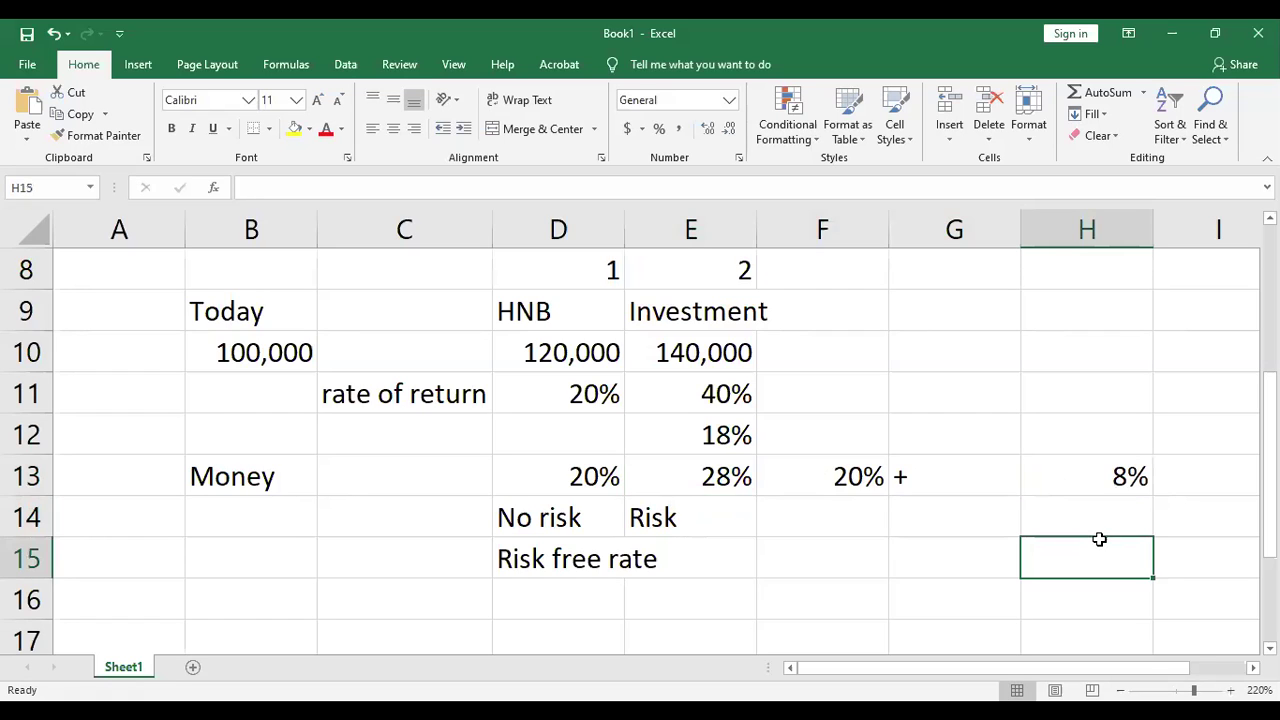
click(722, 477)
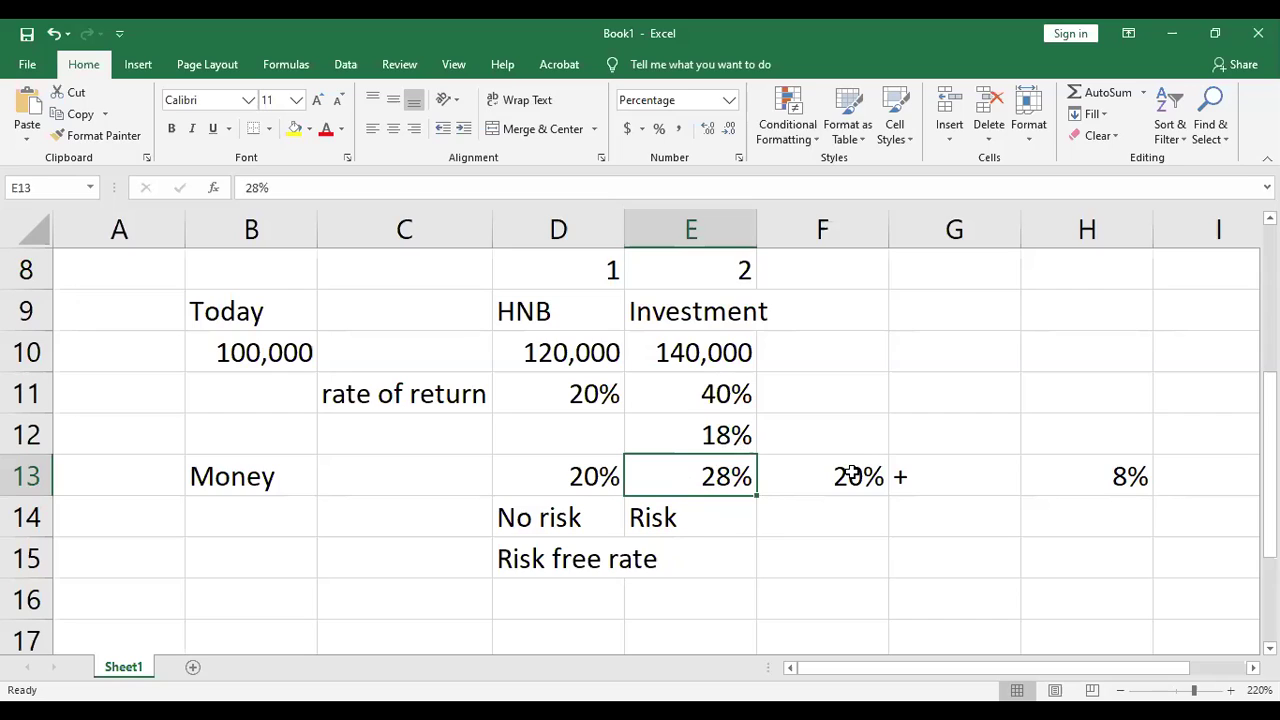
click(917, 478)
click(858, 478)
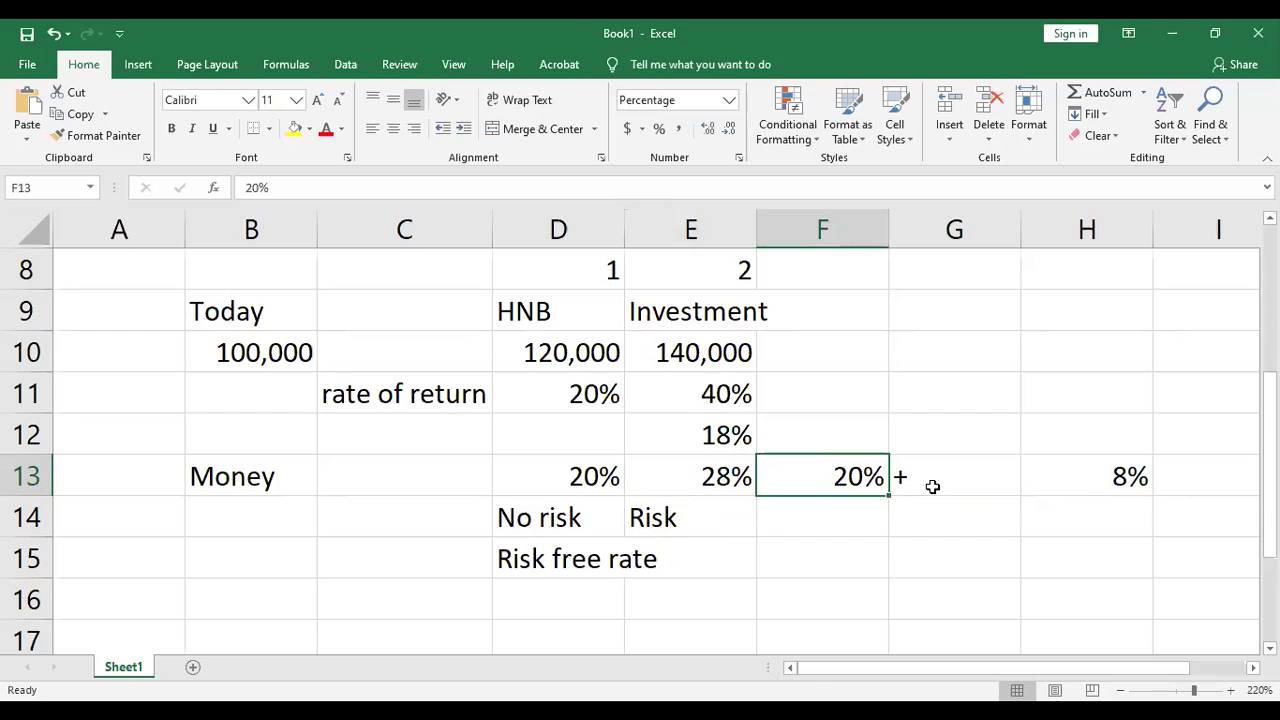
click(1104, 476)
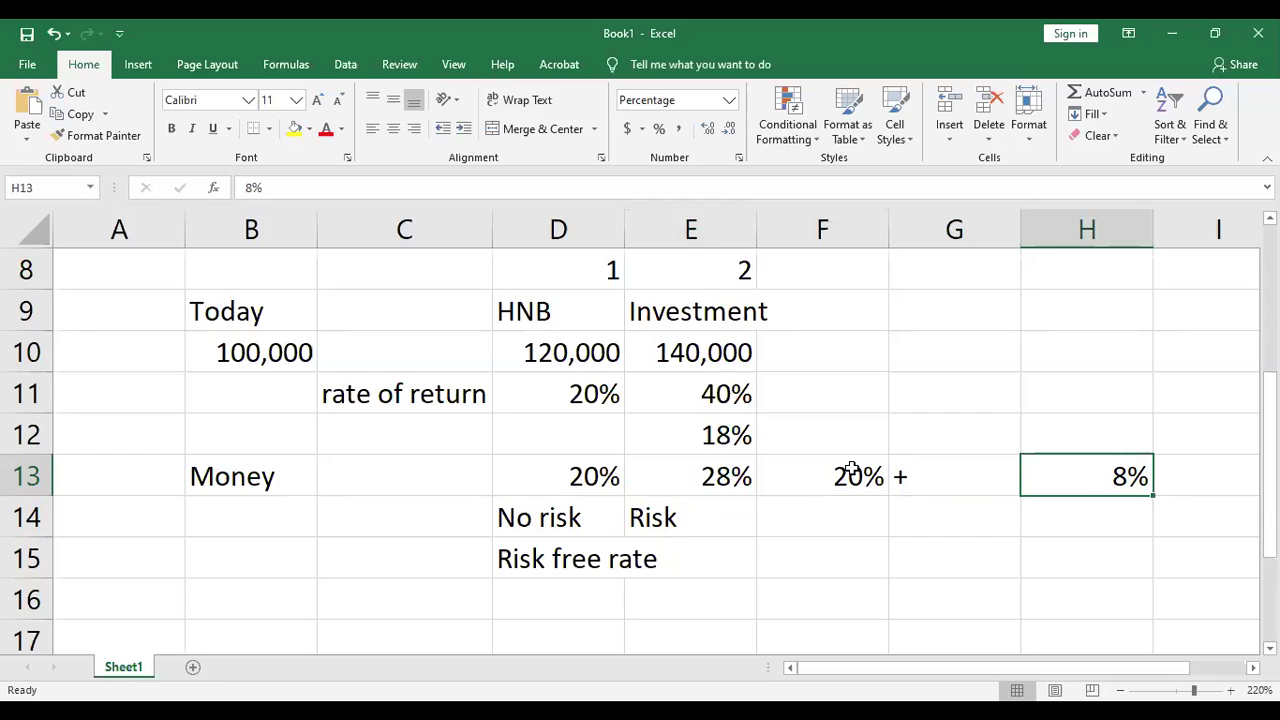
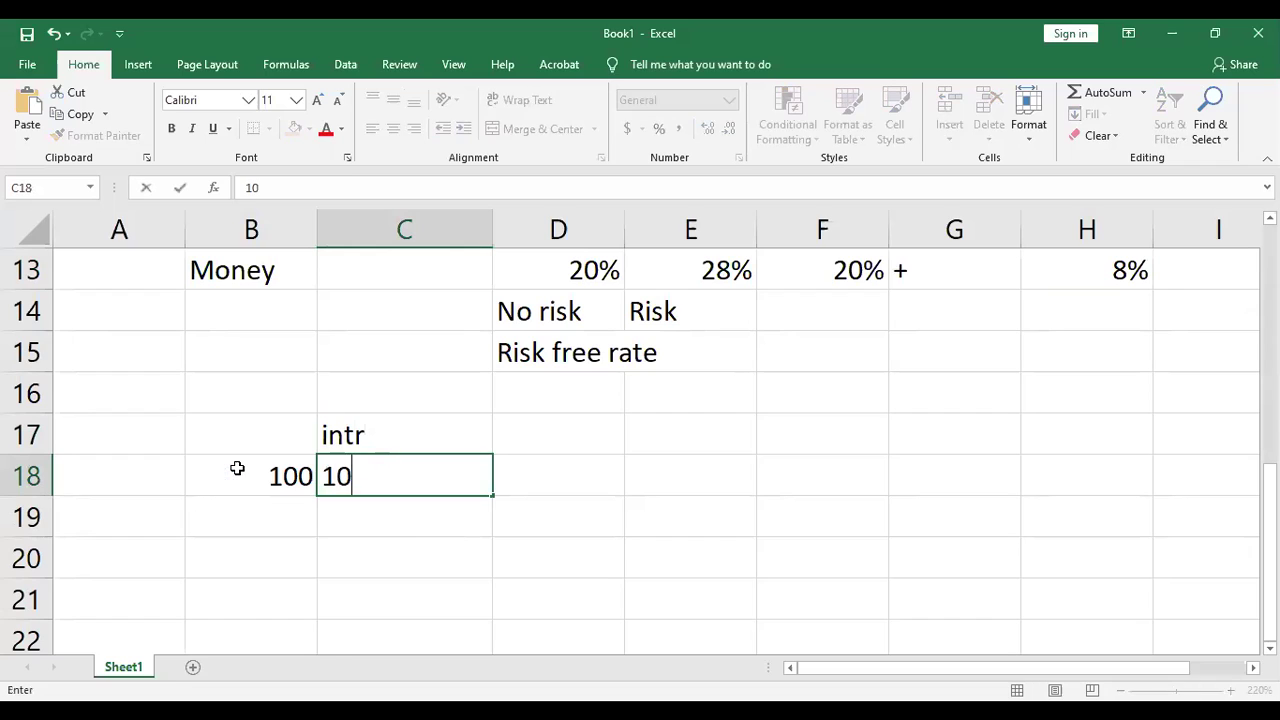
Step: Enter 10% under intr in cell C18 and add the heading 1 Year in cell D17
key(Tab)
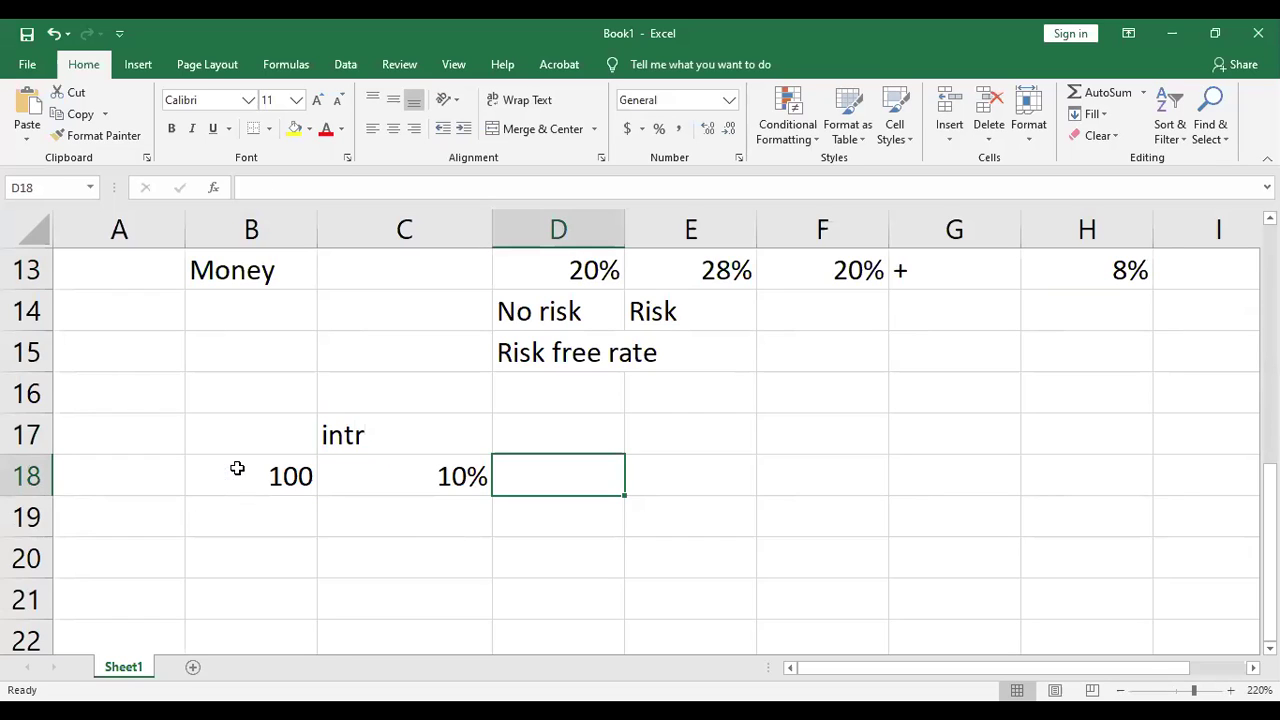
key(Up)
text(1 Year)
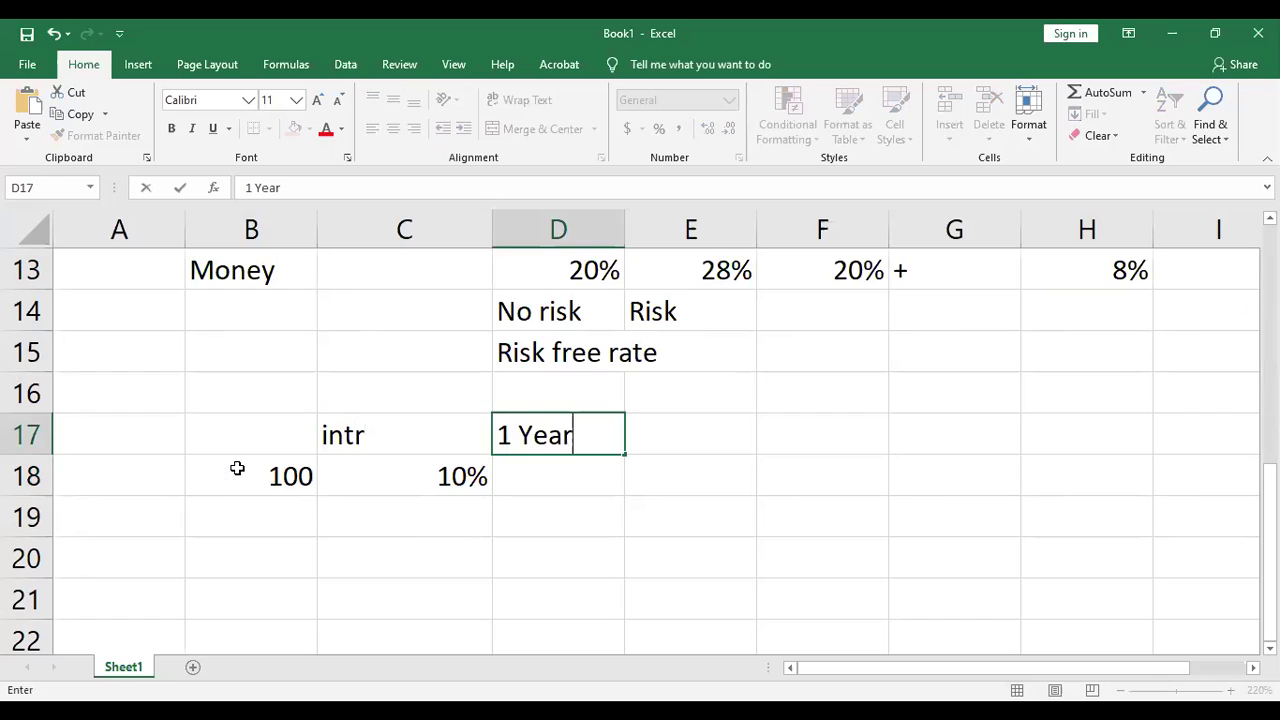
key(Return)
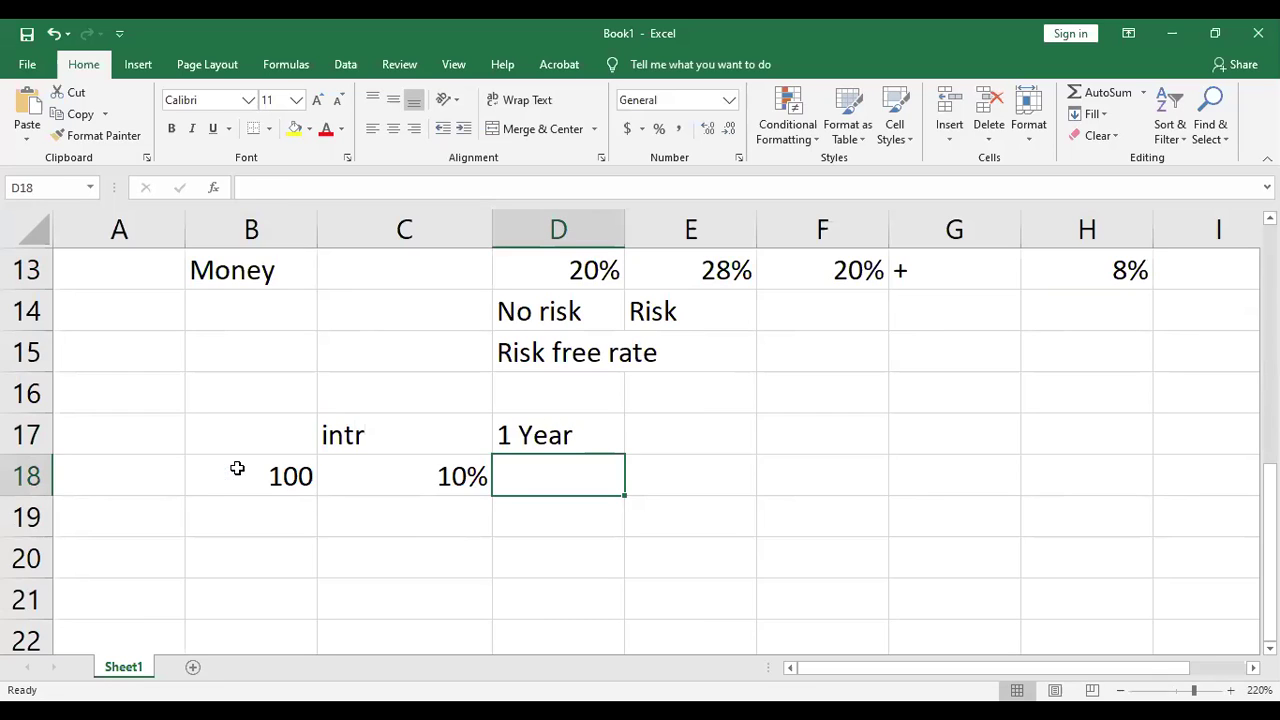
Step: Enter 110 in cell D18 as the amount under 1 Year
text(=)
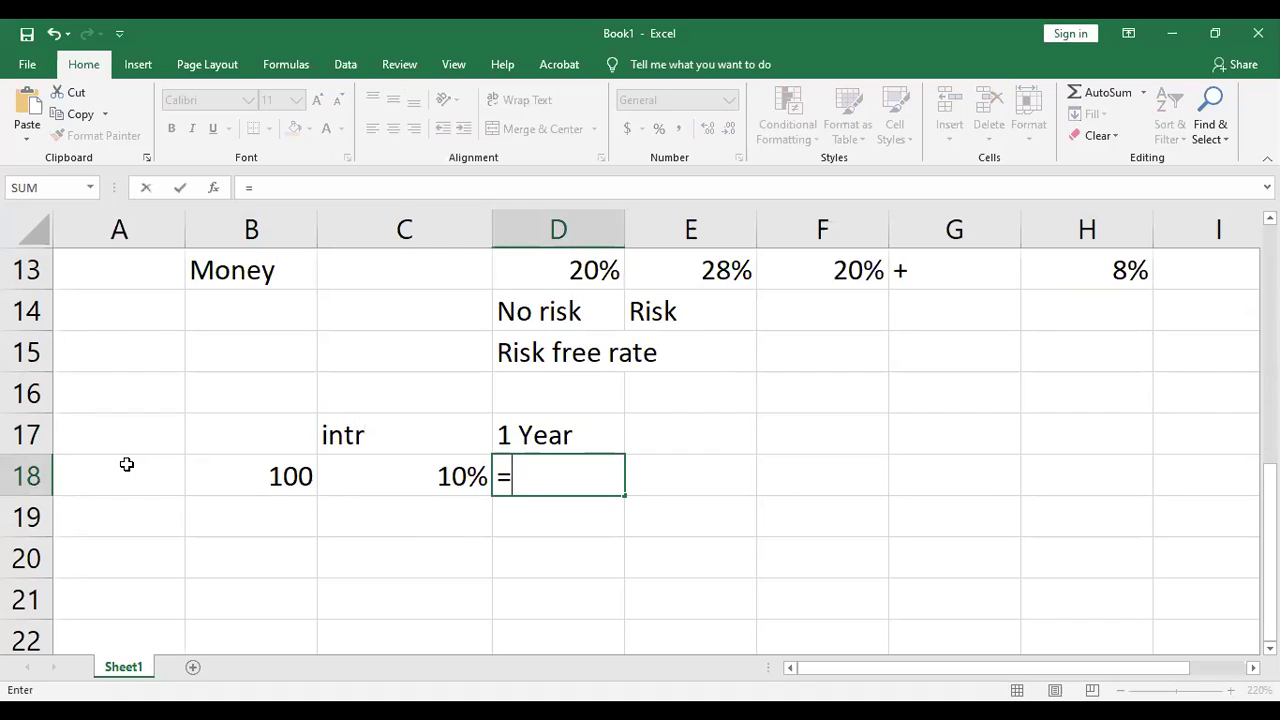
key(Escape)
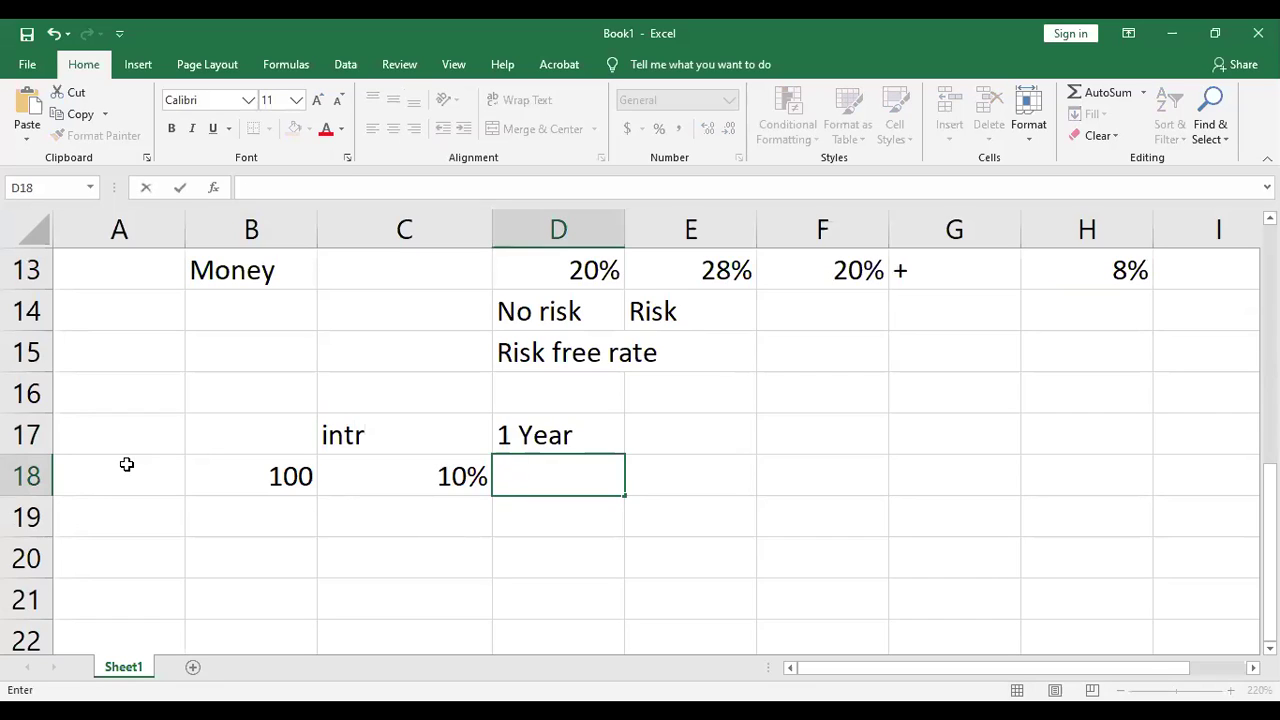
text(110)
key(Return)
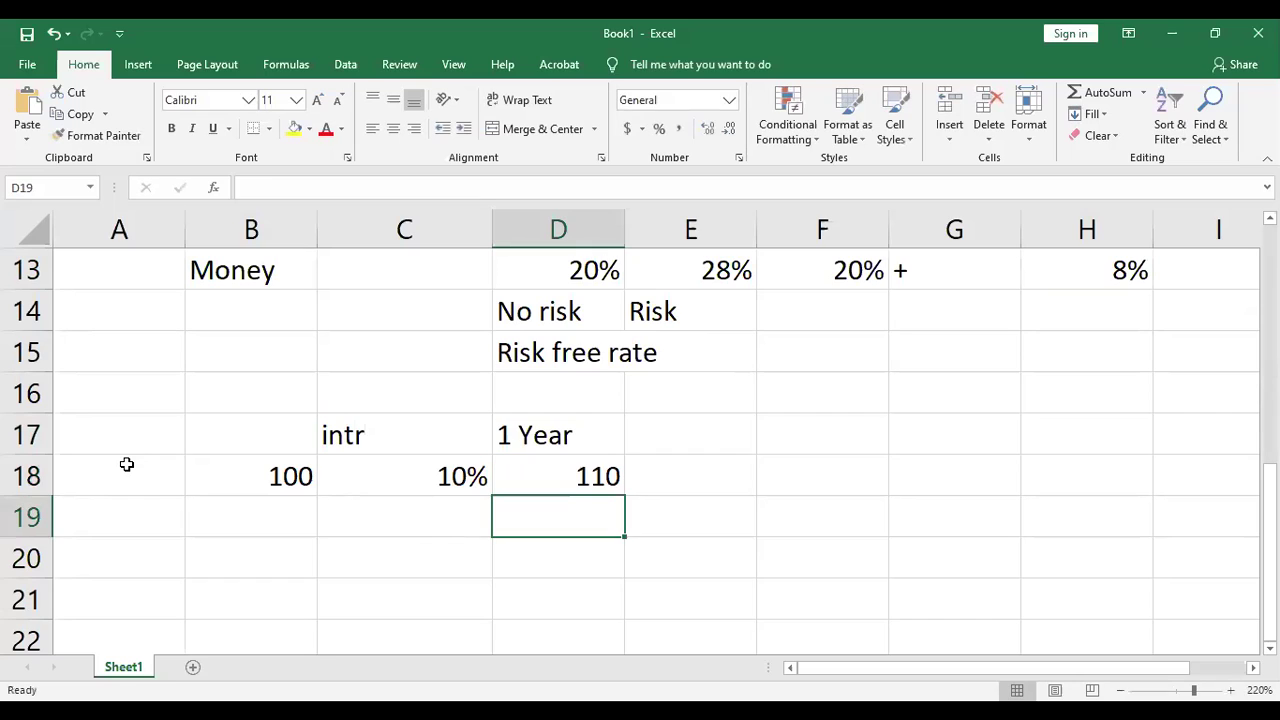
Step: Add the heading 2 year in cell E17 and enter the amount 121 beneath it in E18
click(656, 436)
text(2 year)
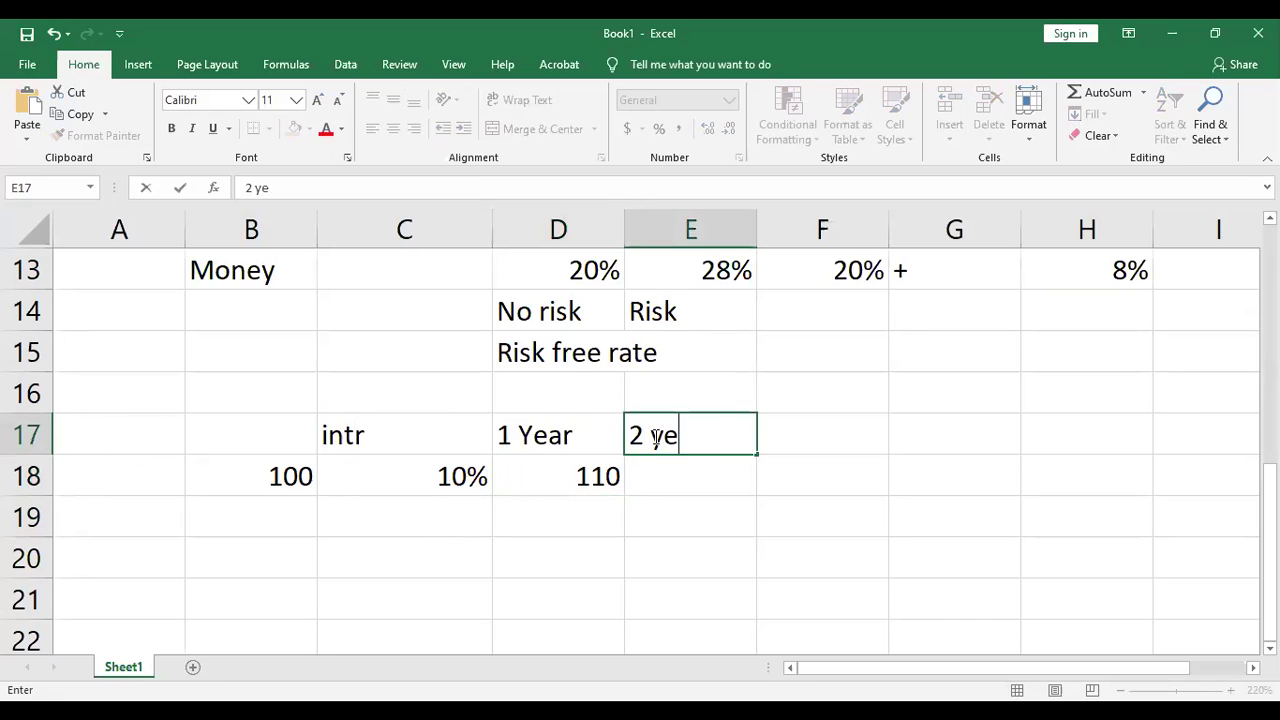
key(Return)
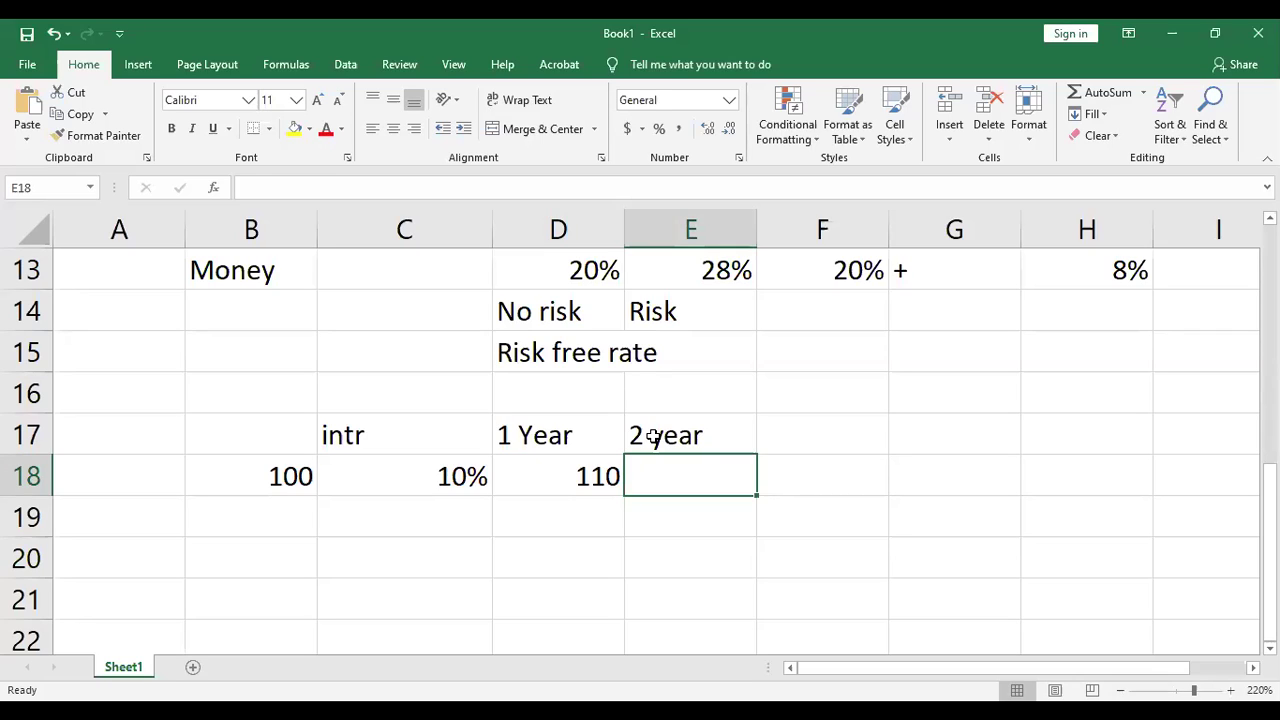
text(121)
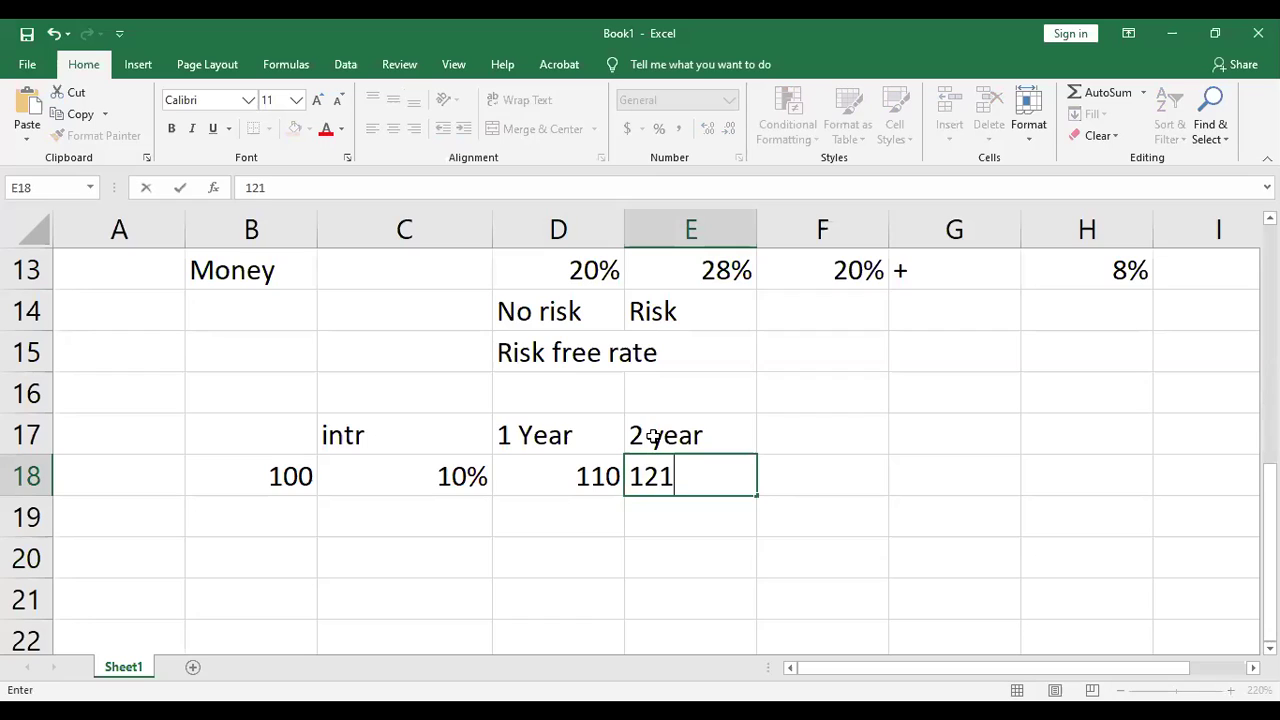
key(Tab)
Step: Add the heading 3 year in cell F17 and enter the amount 132 beneath it in F18
key(Up)
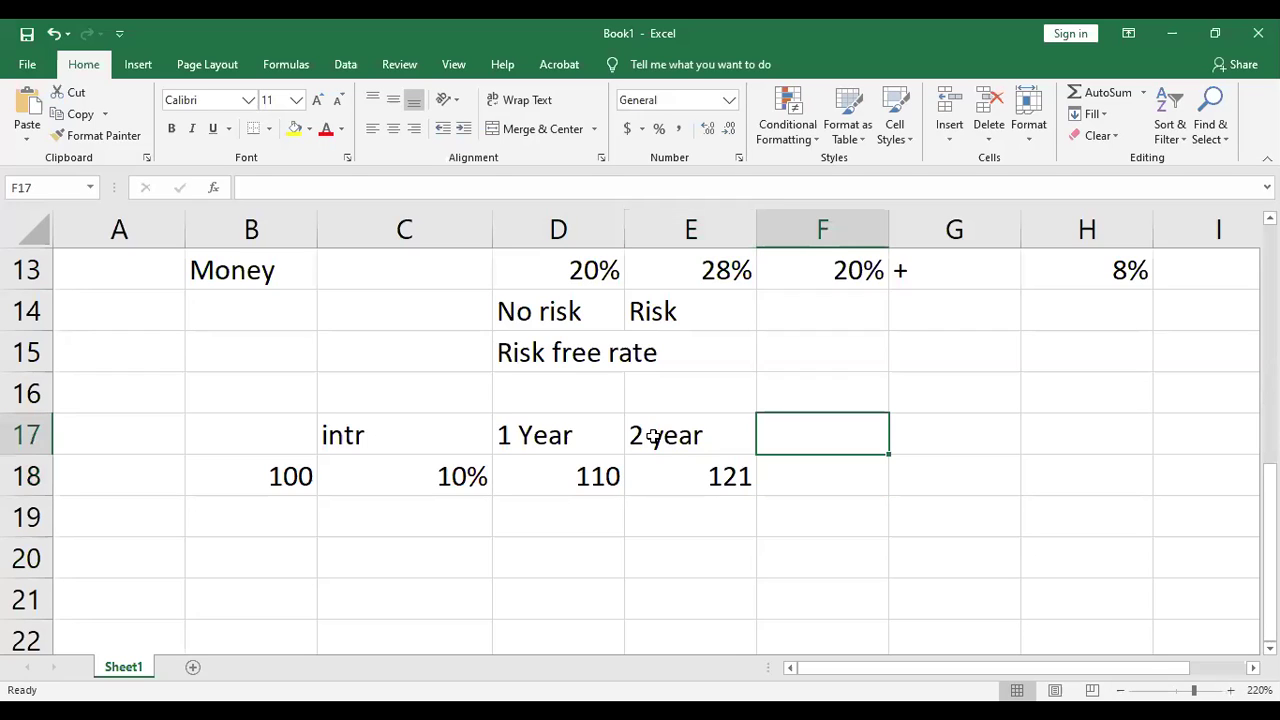
text(3 year)
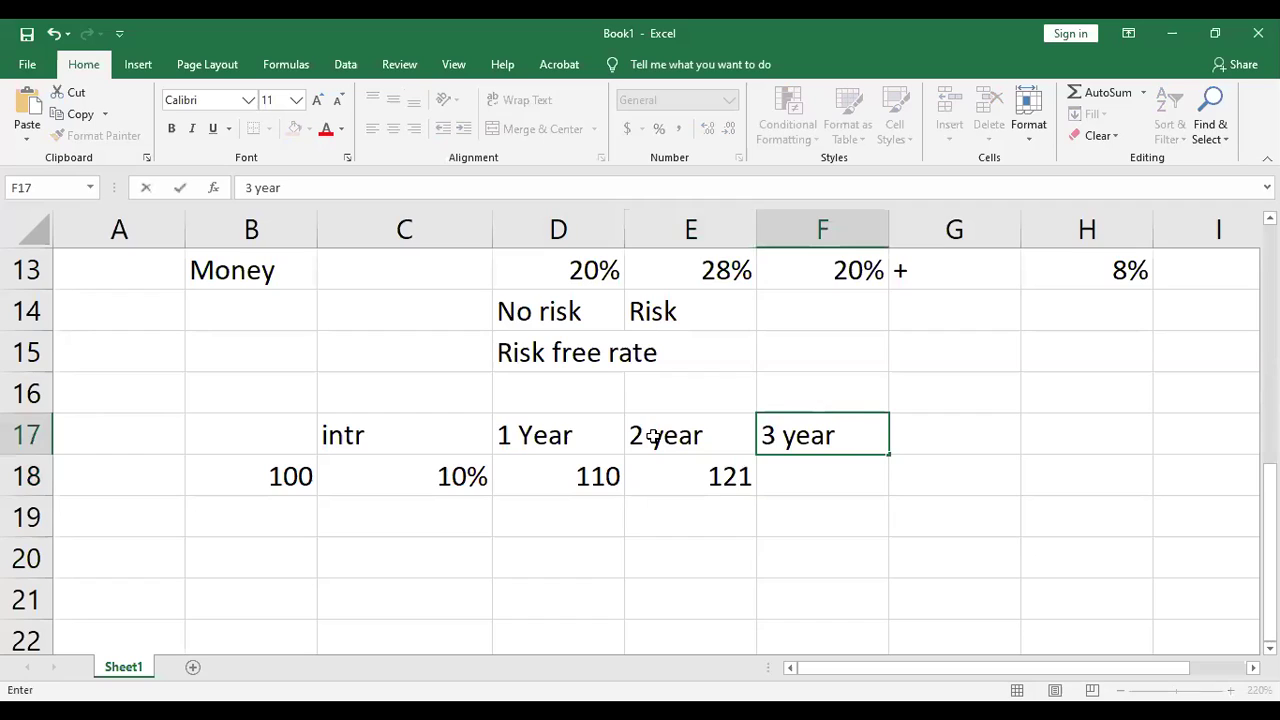
key(Return)
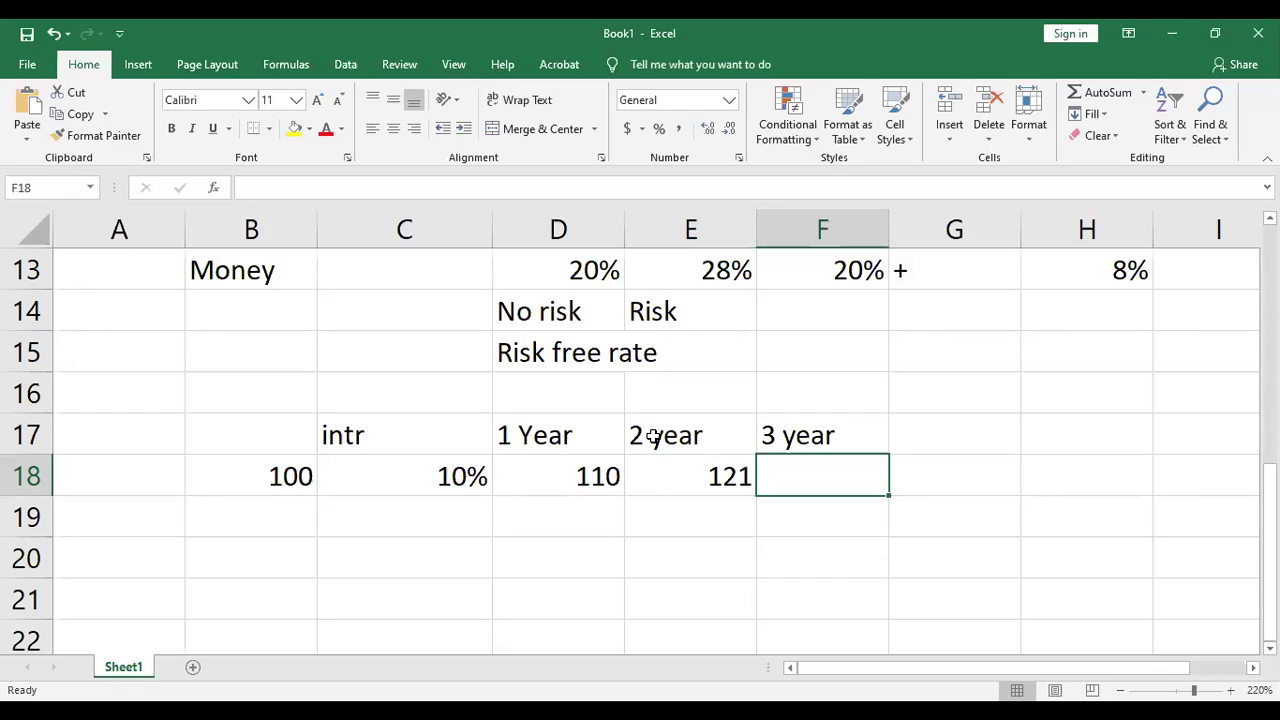
text(1)
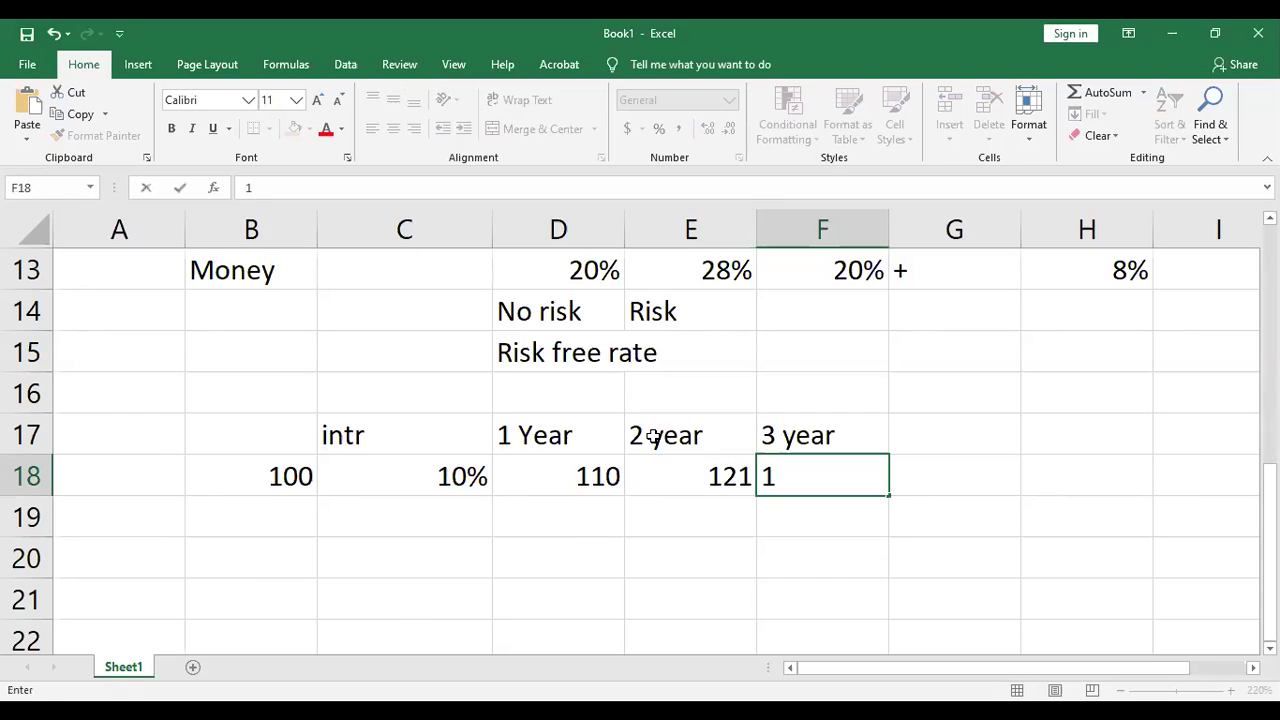
text(32.)
key(Return)
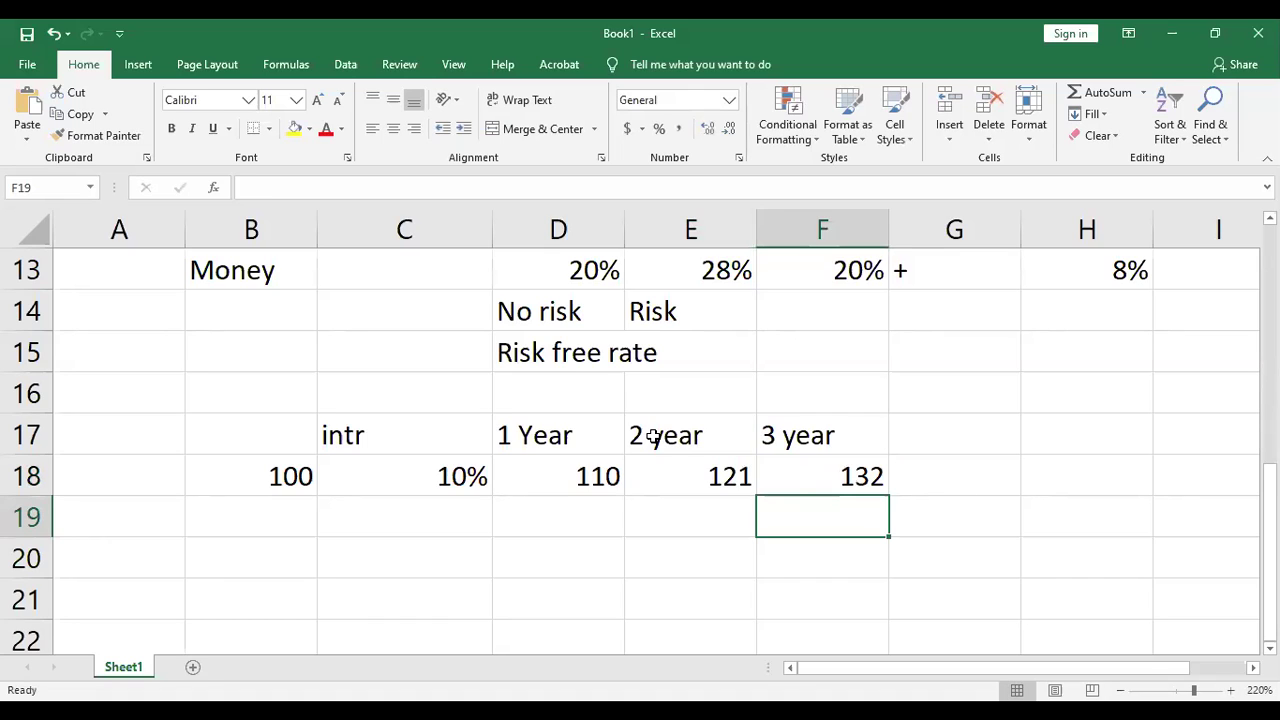
Step: Enter the compounding expression (1+r)^n as text in cell G18, beside the 3 year amount
click(239, 501)
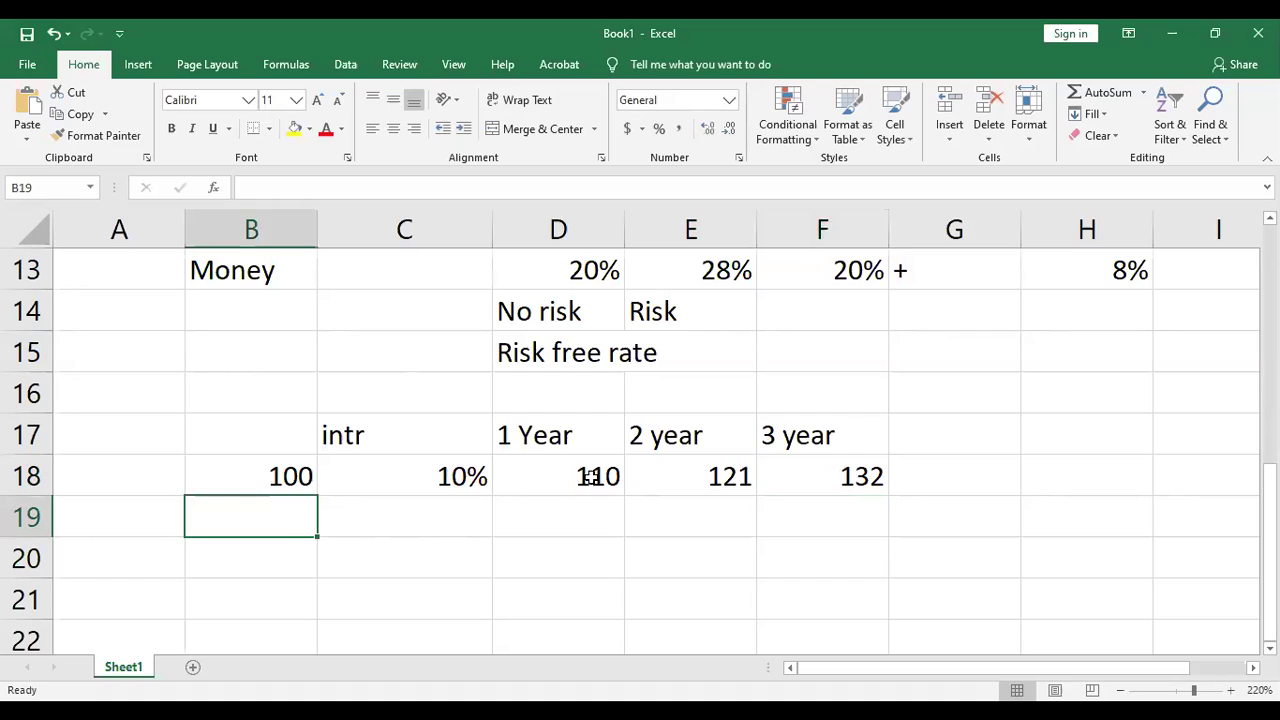
click(291, 474)
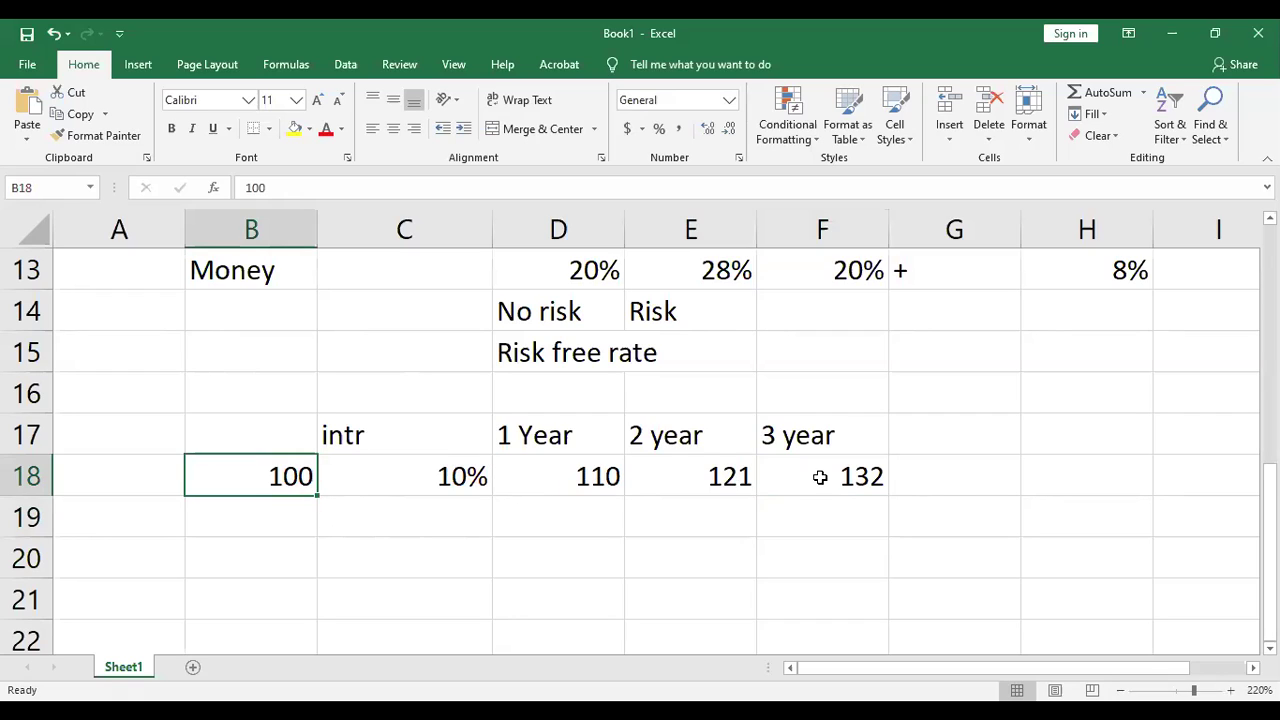
click(950, 480)
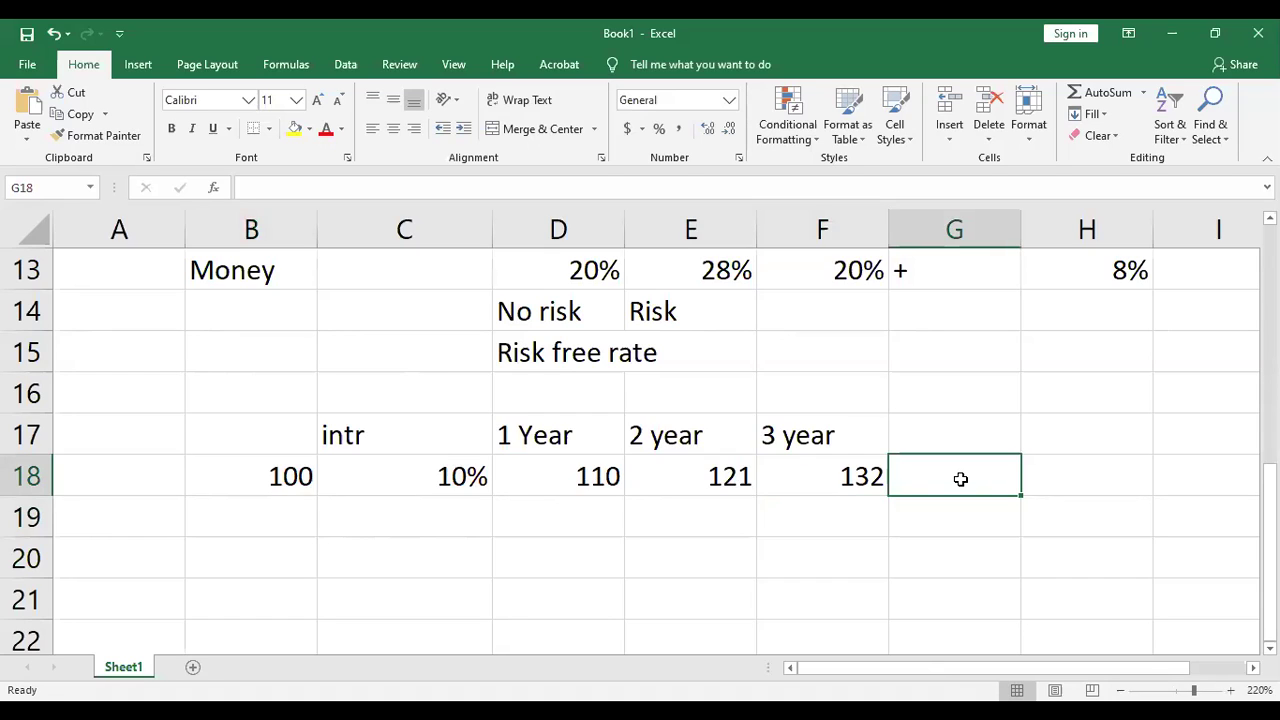
text(1)
key(BackSpace)
text((1+r))
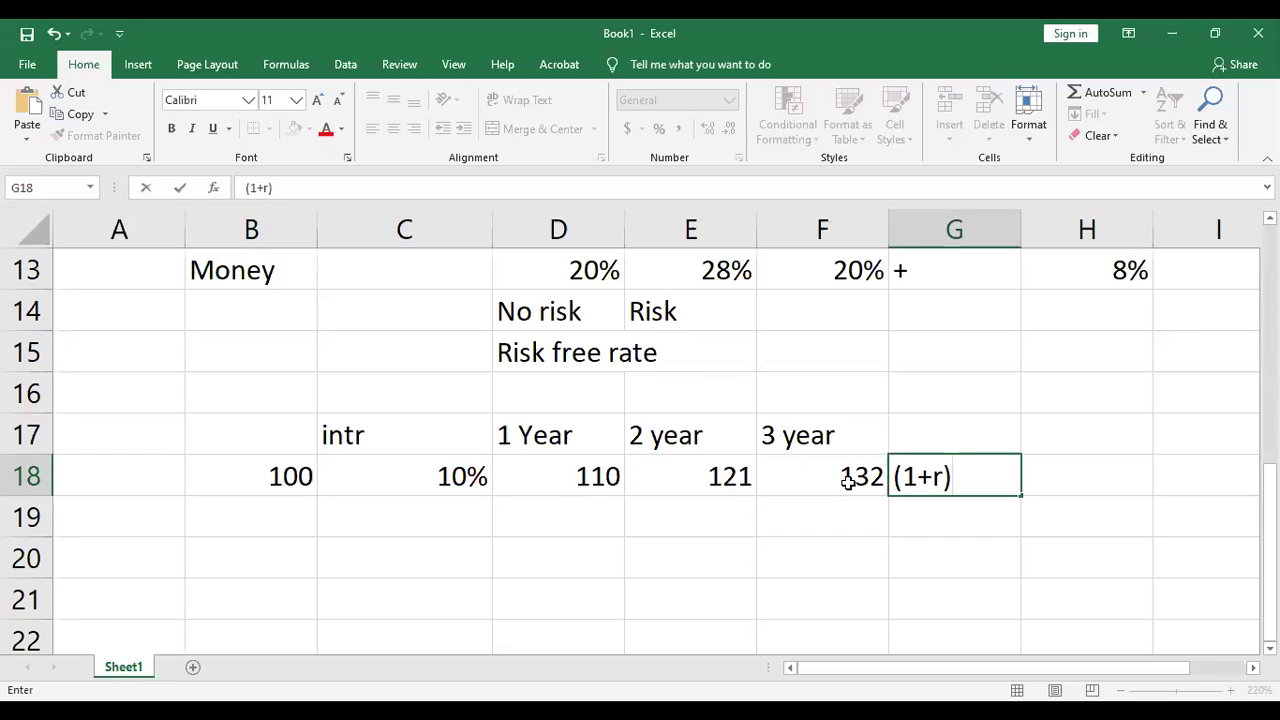
text(^n)
key(Return)
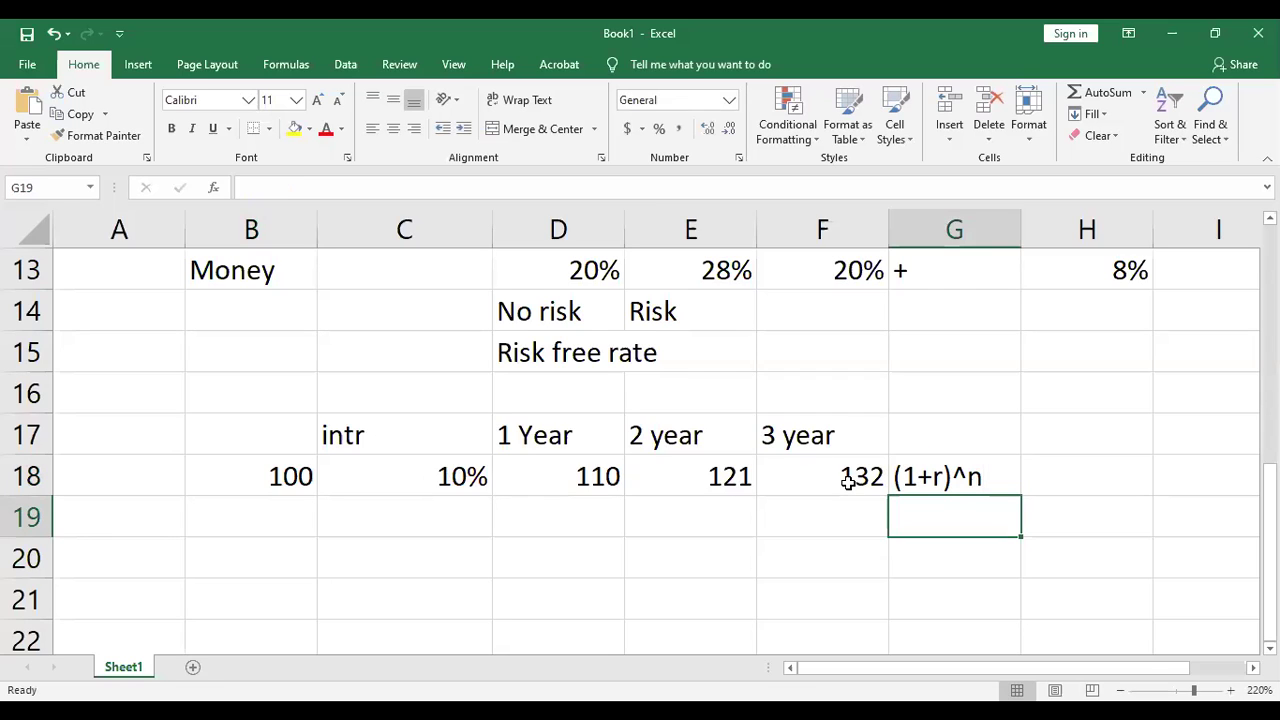
Step: Enter the one-year compounding factor formula =(1+.01)^1 in cell D19, beneath the 1 Year amount
click(554, 516)
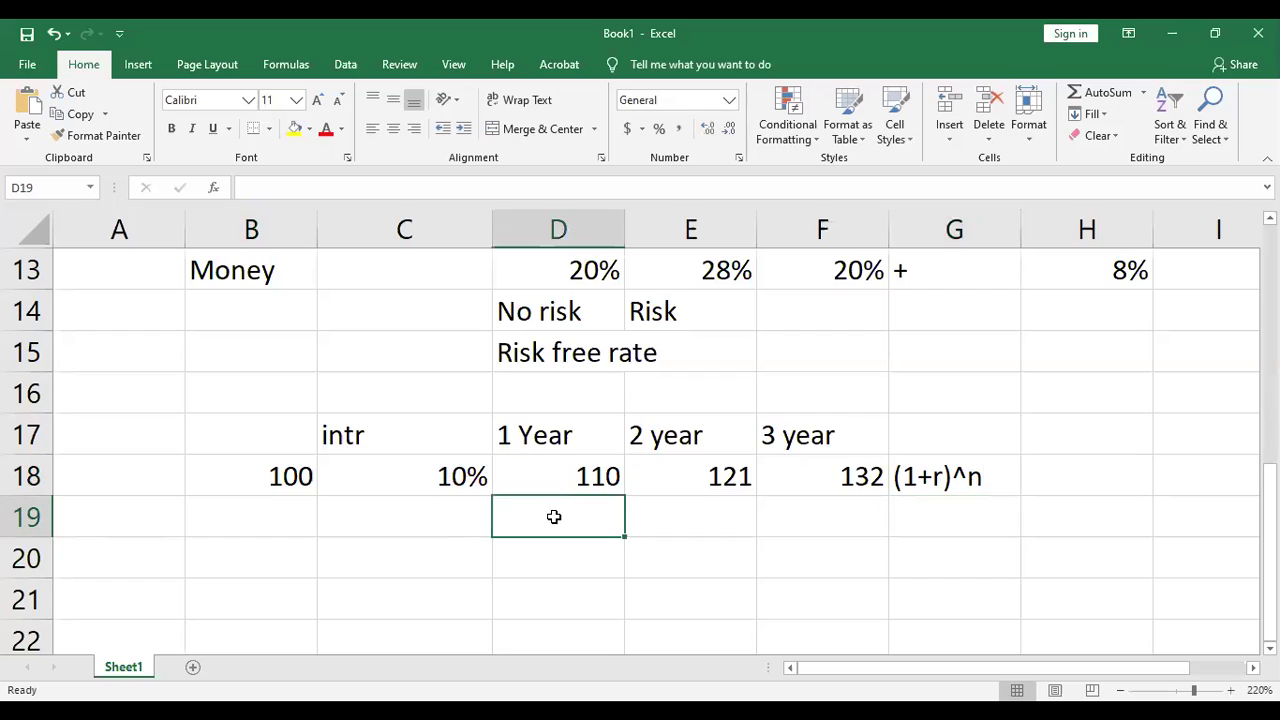
text(=)
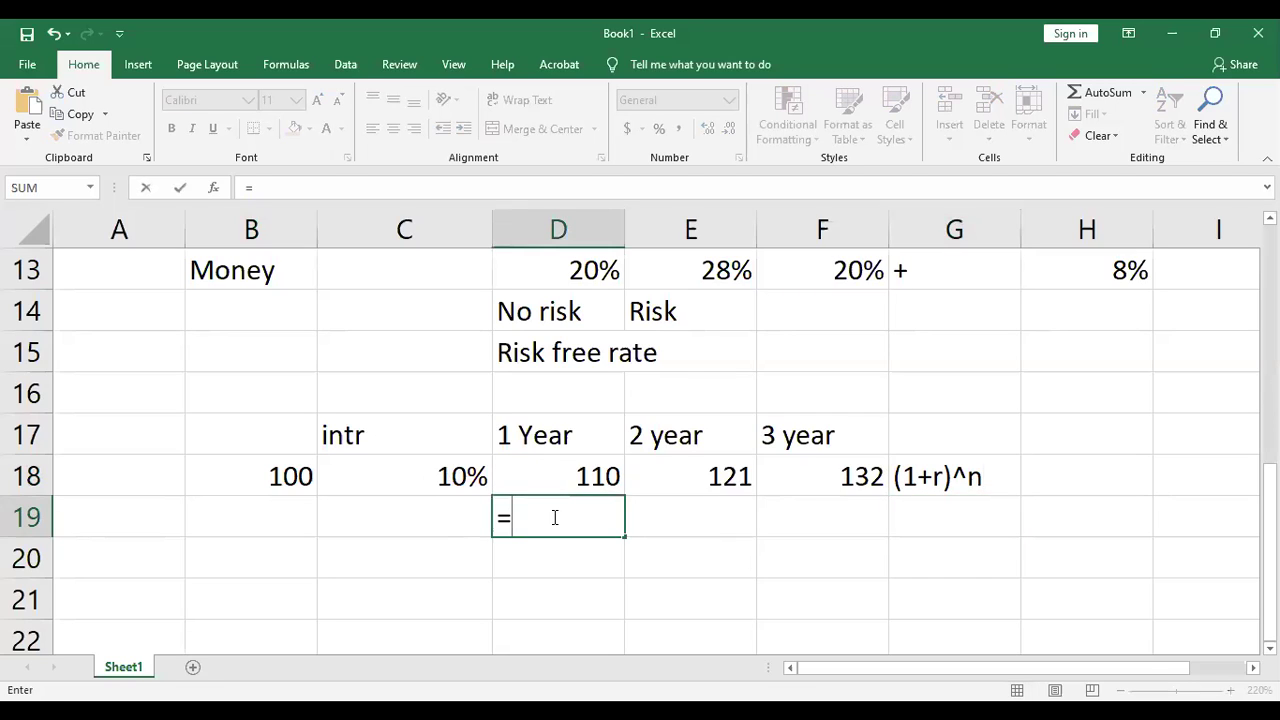
text((1+)
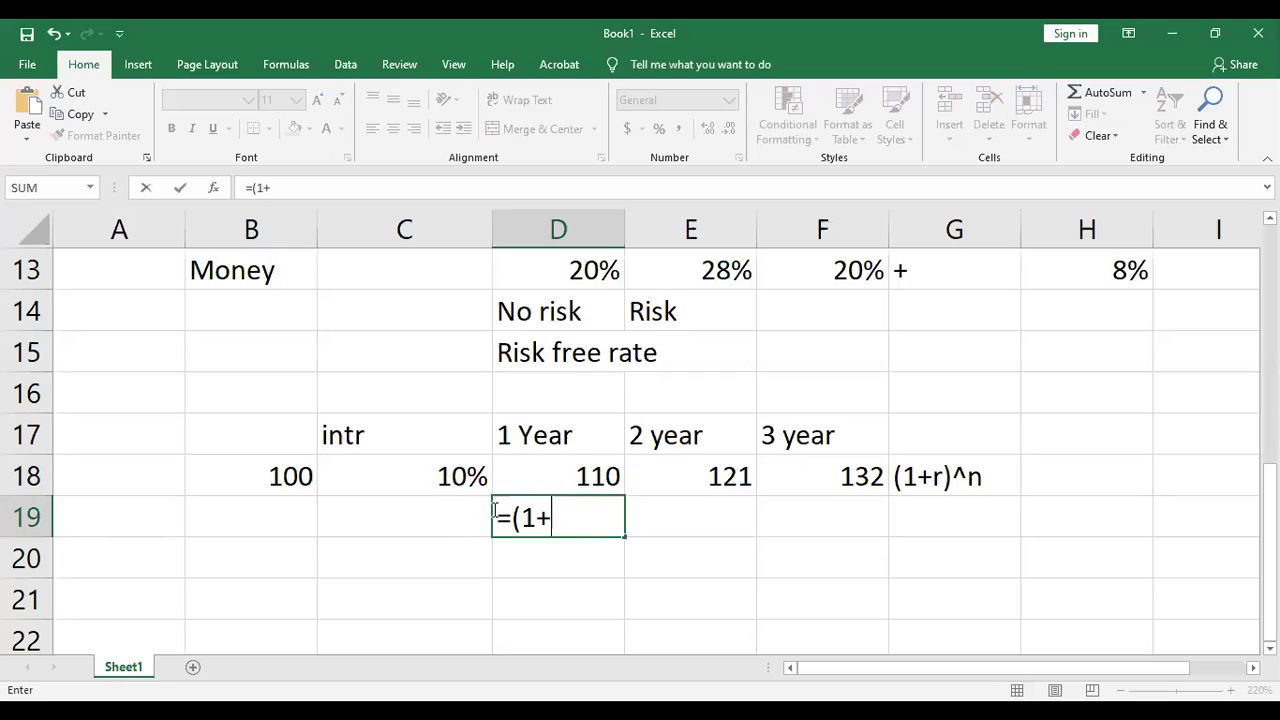
text(.01)
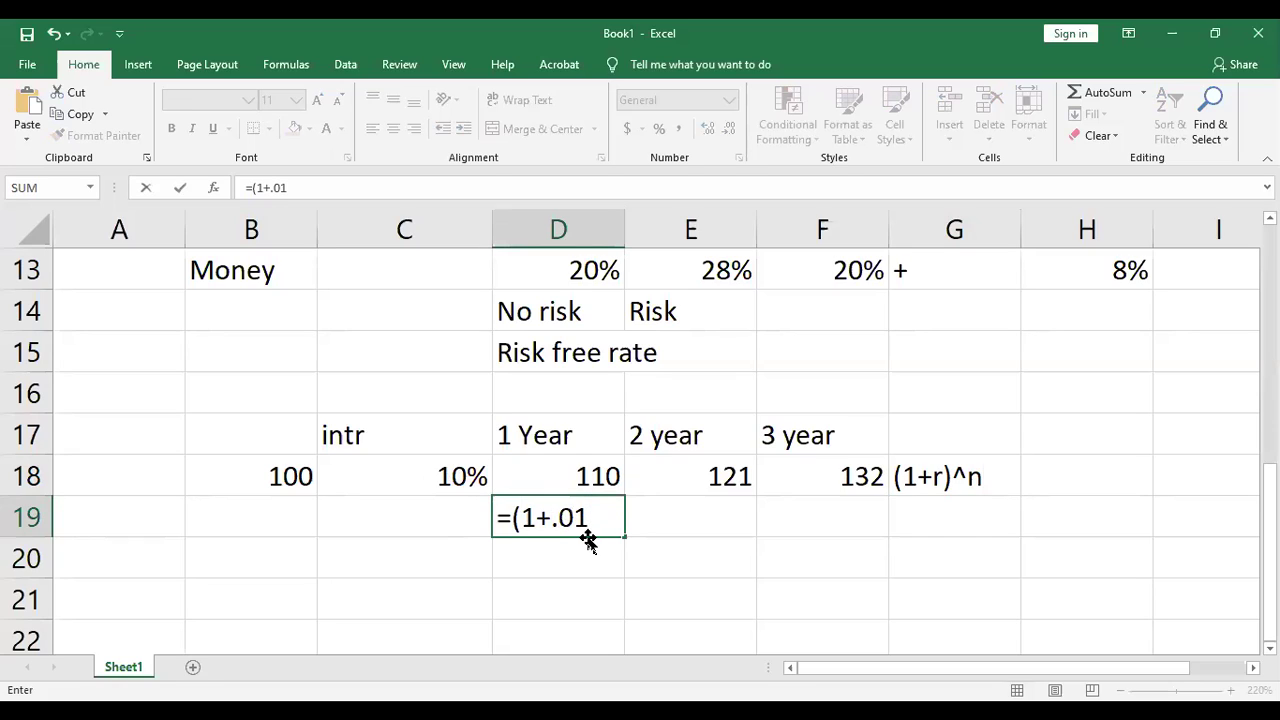
text()^1)
key(Return)
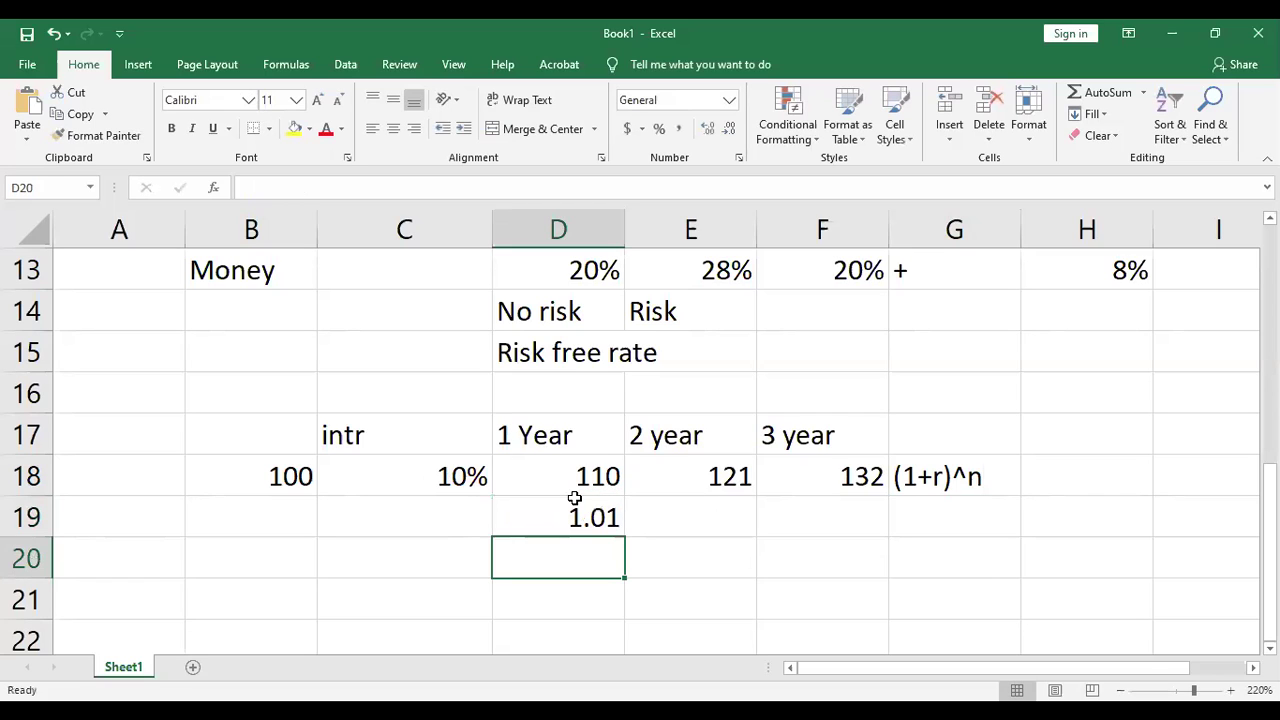
Step: Copy the factor formula from D19 to E19 and change its exponent to 2 for the 2 year column
click(713, 513)
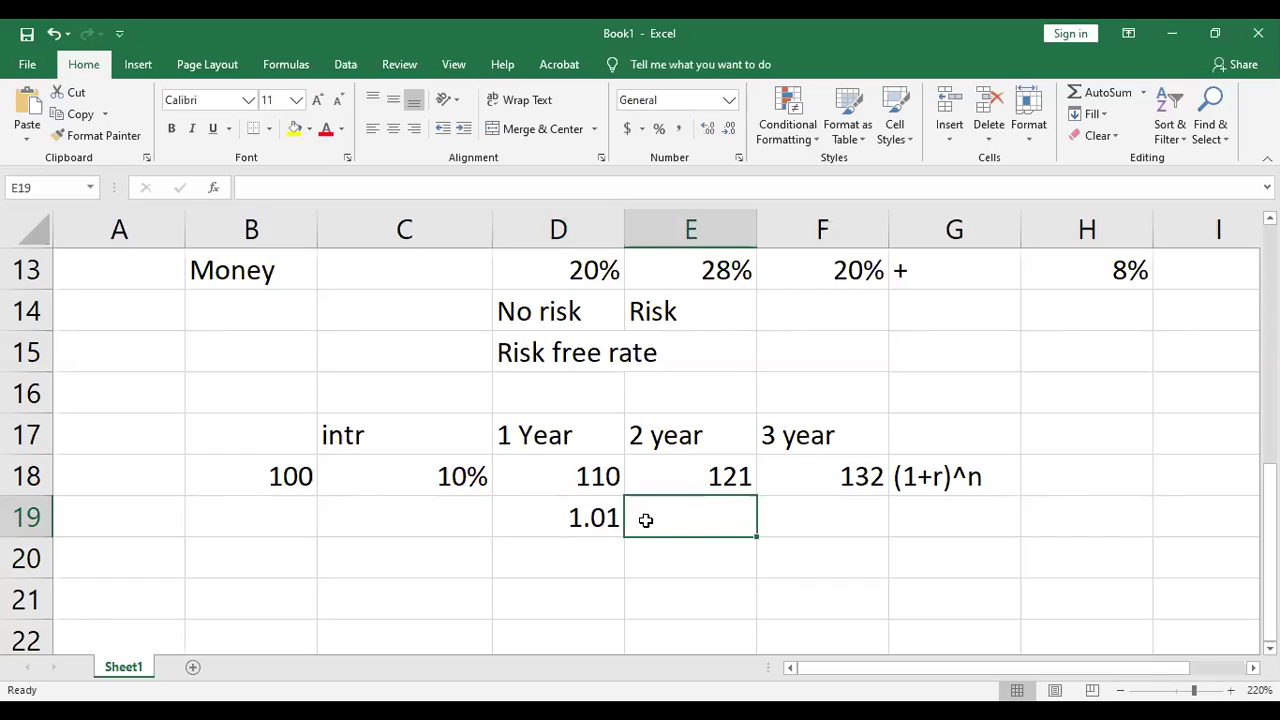
click(606, 523)
key(ctrl+c)
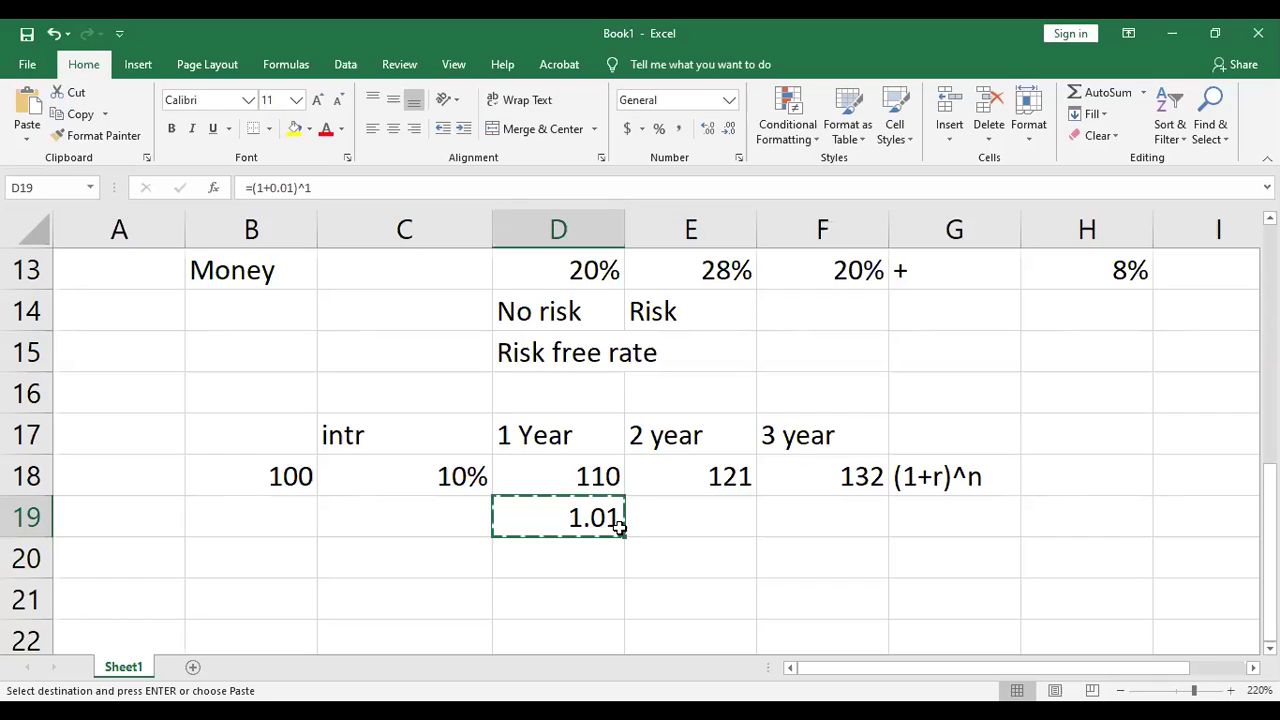
click(675, 520)
key(ctrl+v)
click(760, 508)
double_click(744, 516)
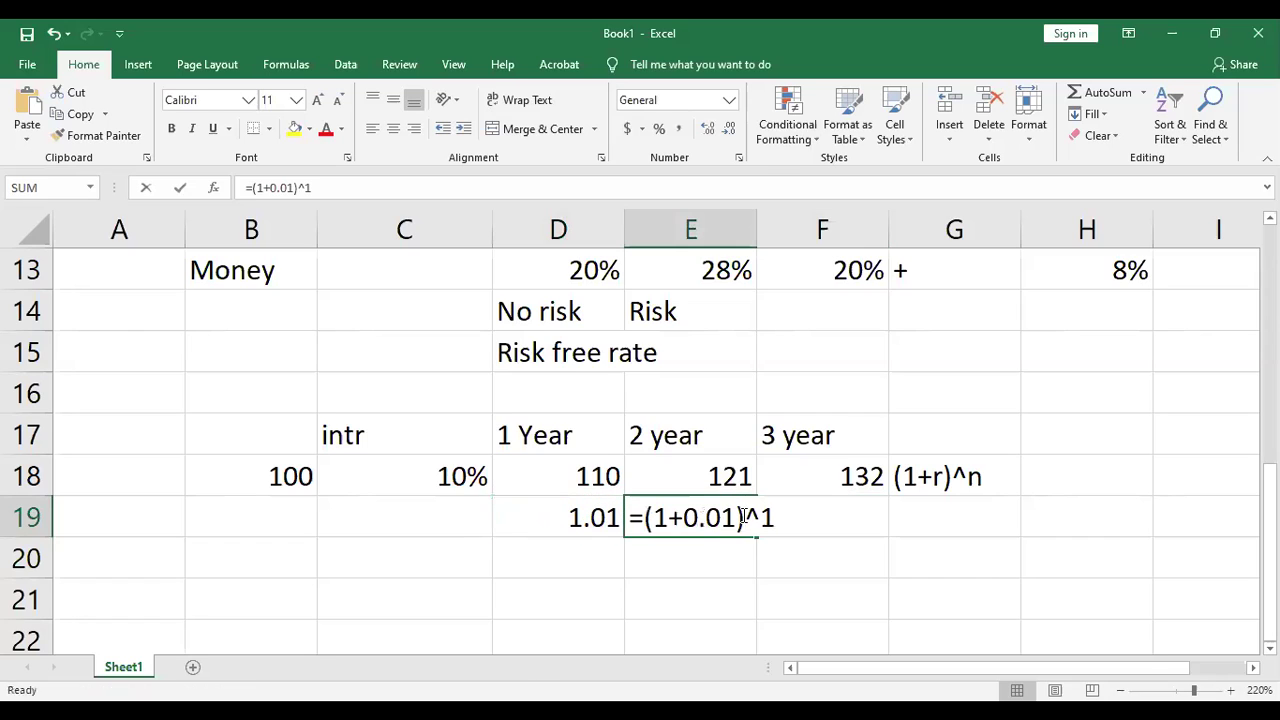
click(668, 518)
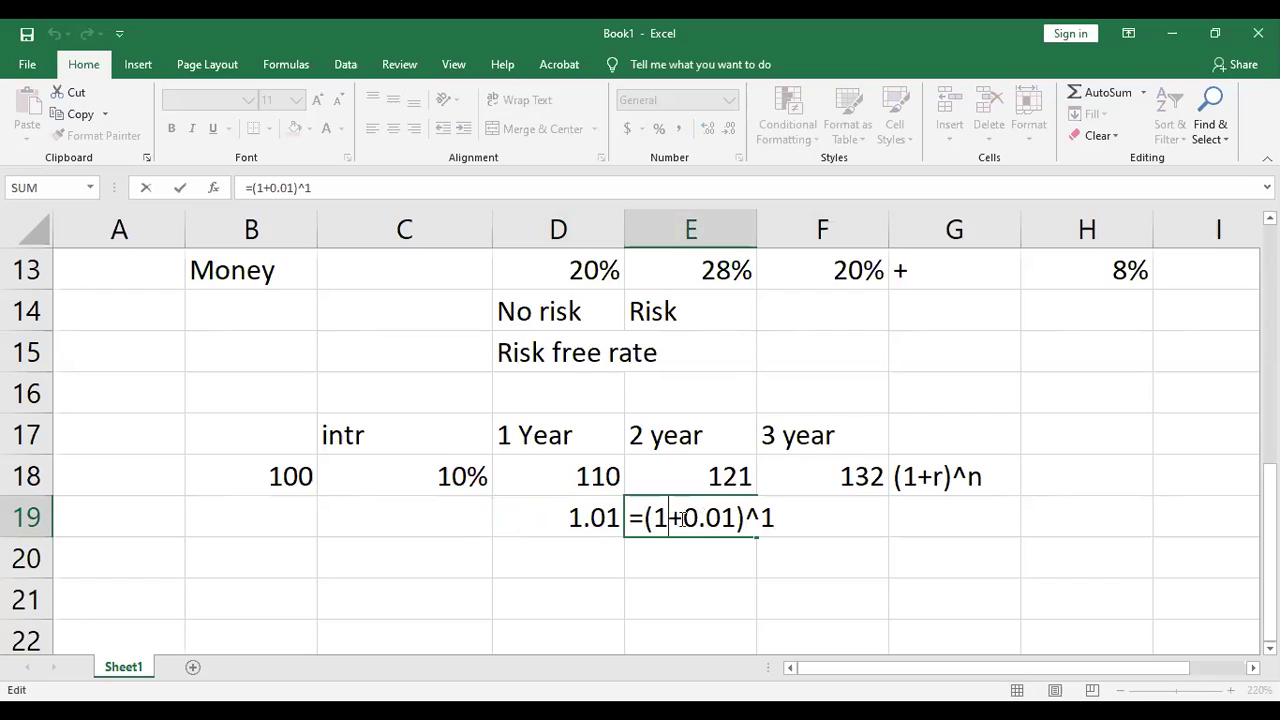
click(768, 518)
key(BackSpace)
text(2)
key(Return)
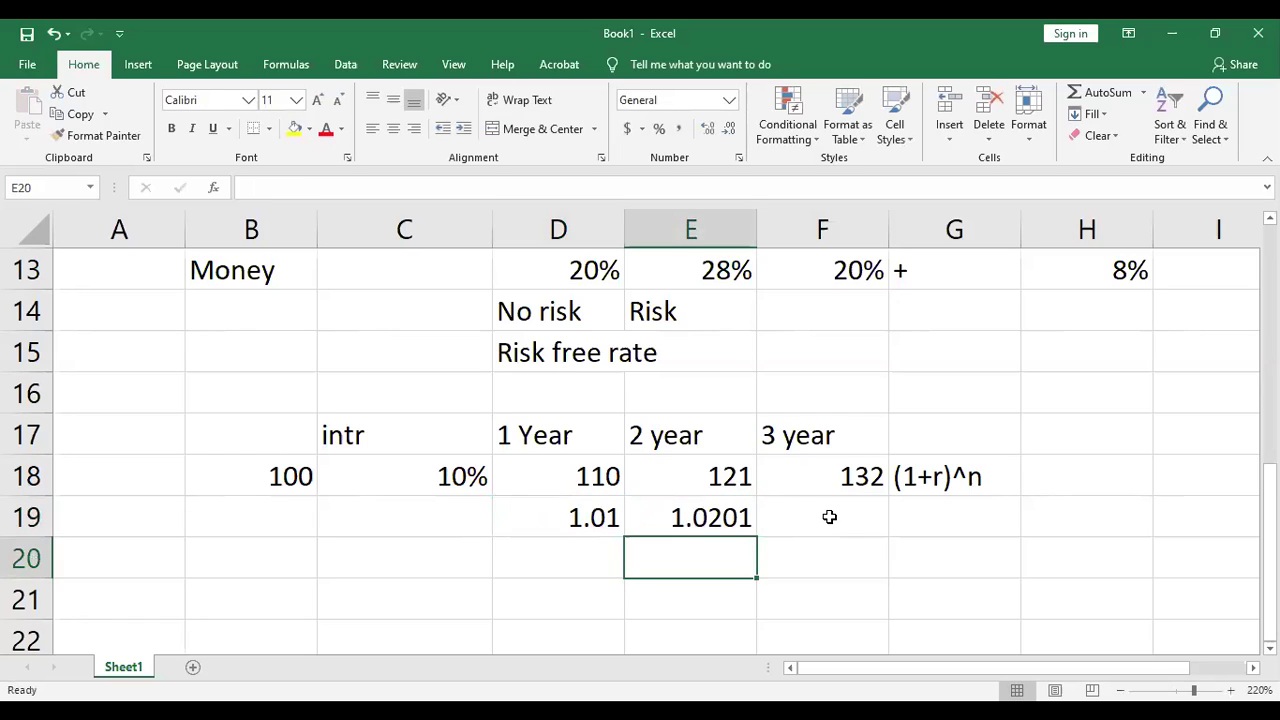
Step: Copy the factor formula from E19 to F19 and change its exponent to 3 for the 3 year column
click(797, 516)
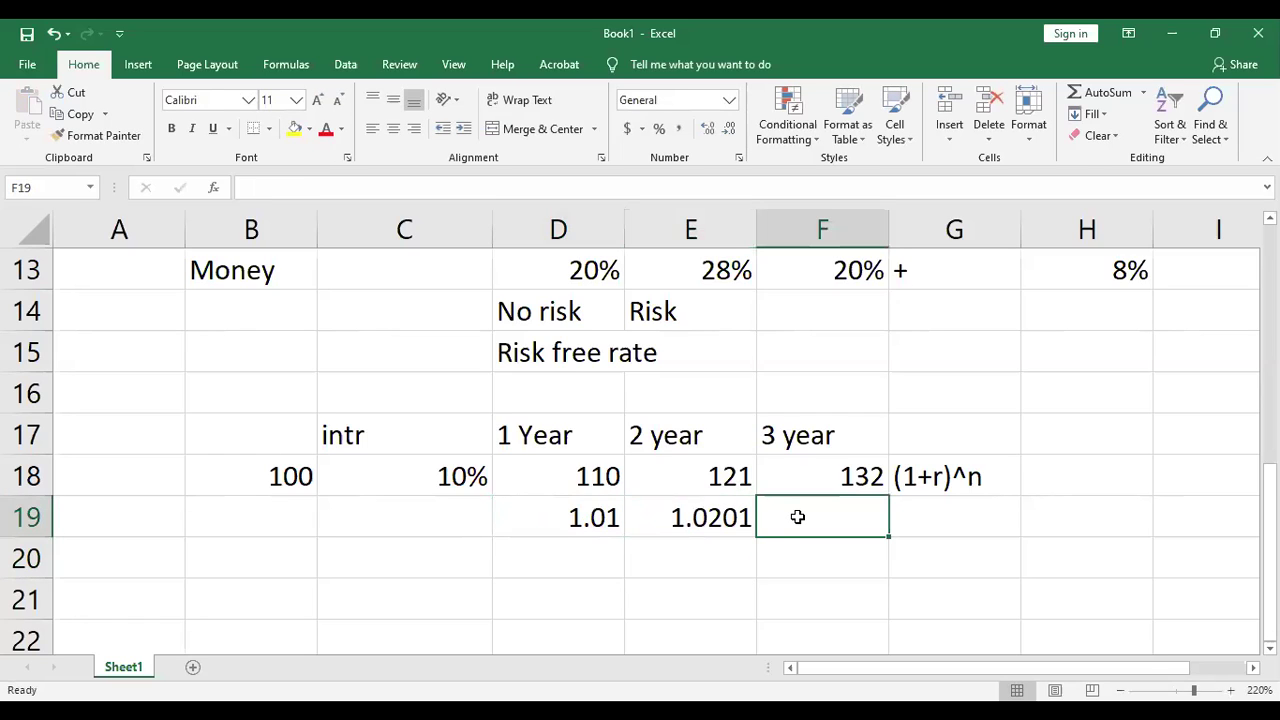
click(735, 517)
key(ctrl+c)
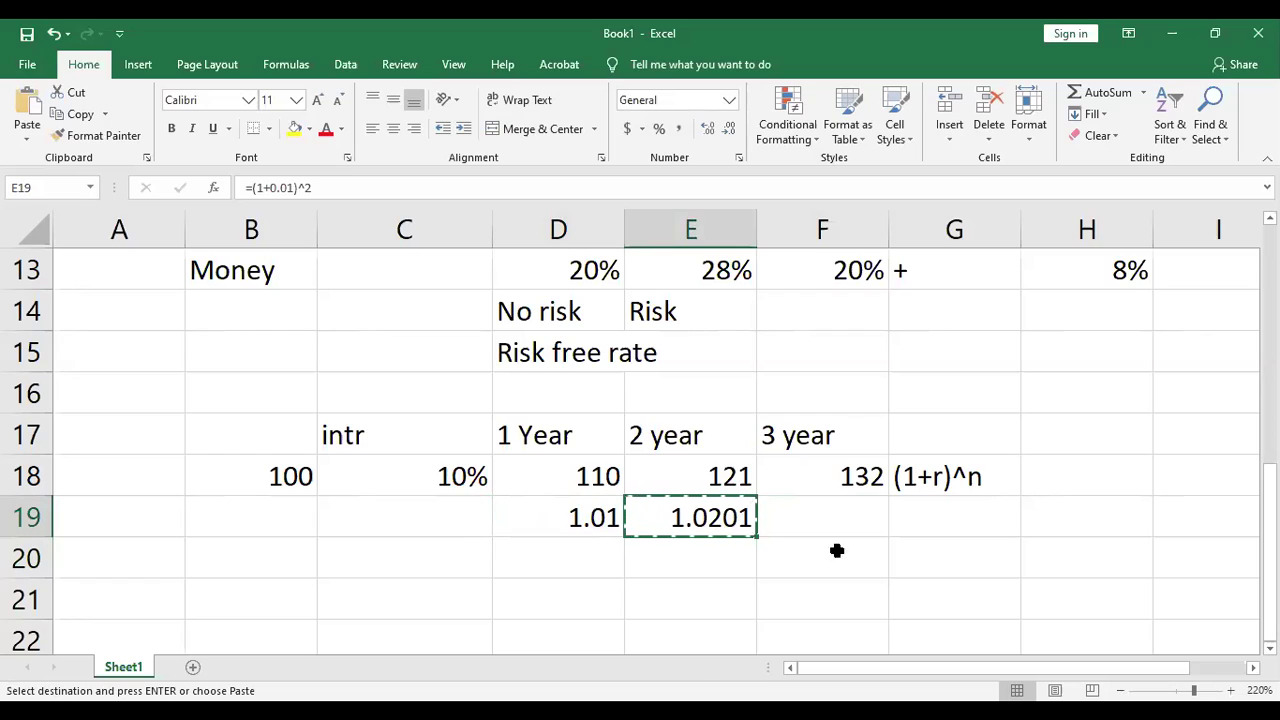
click(834, 517)
key(ctrl+v)
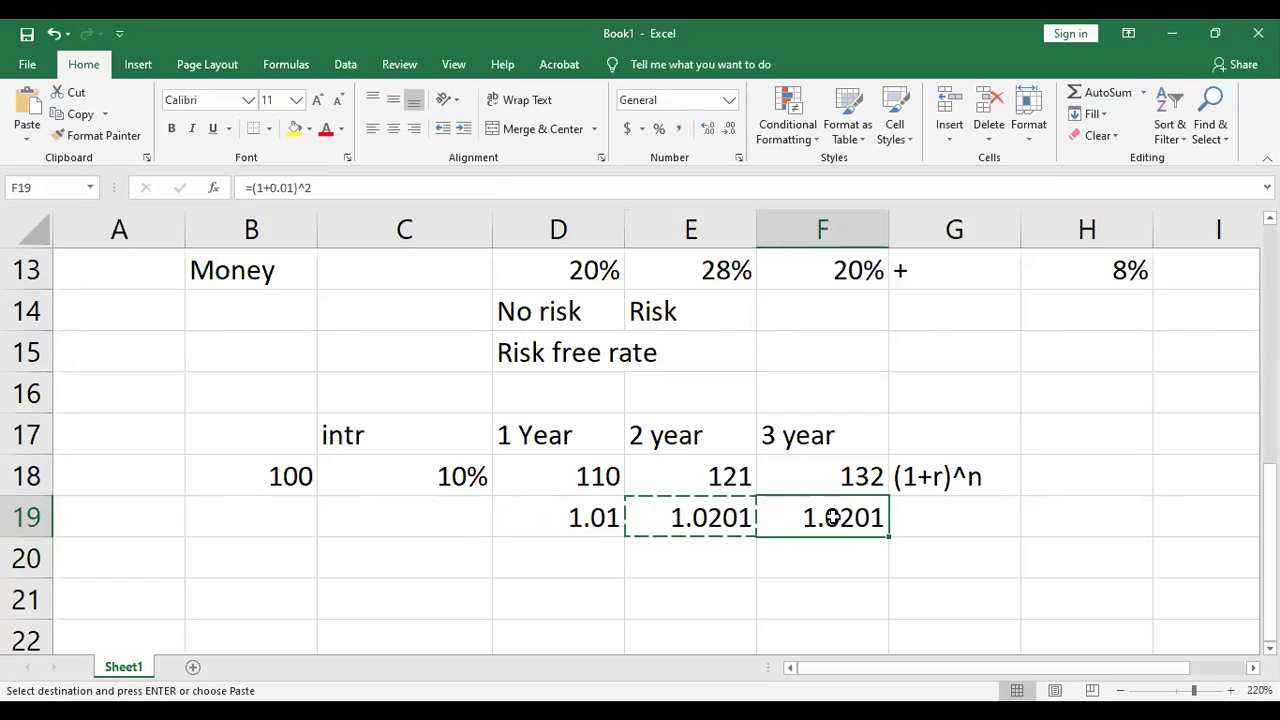
double_click(830, 517)
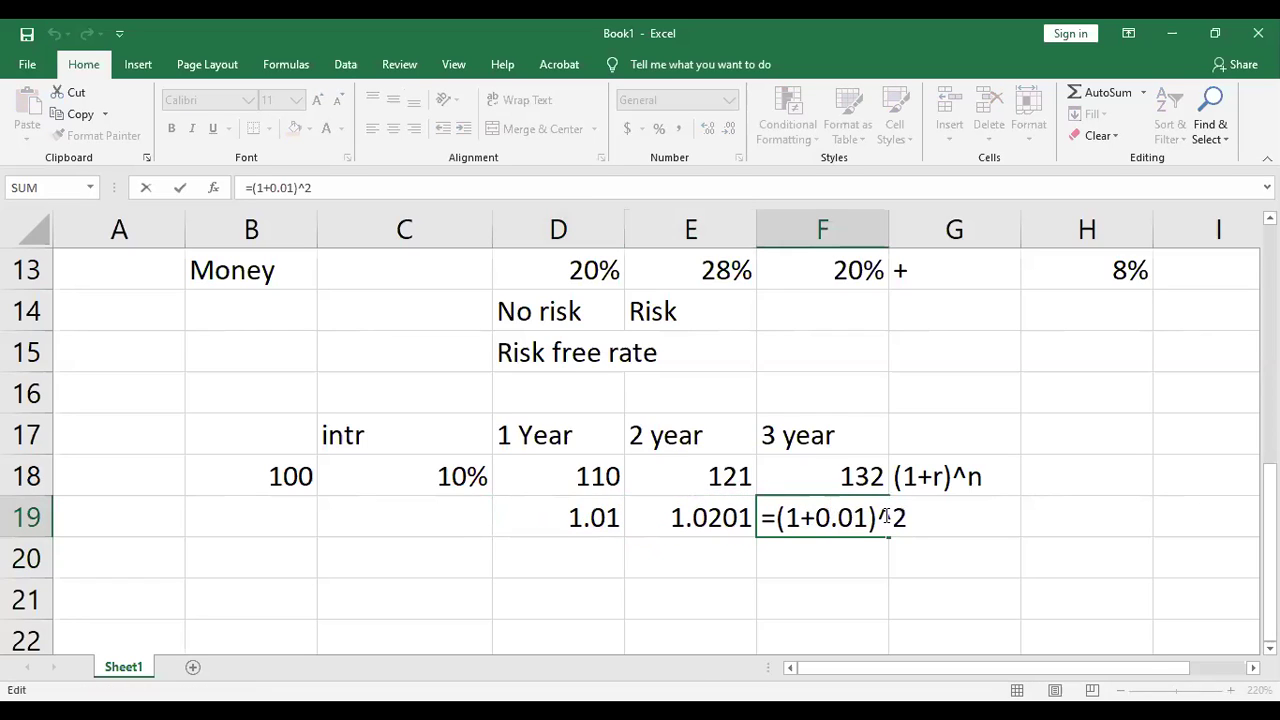
key(BackSpace)
text(3)
key(Return)
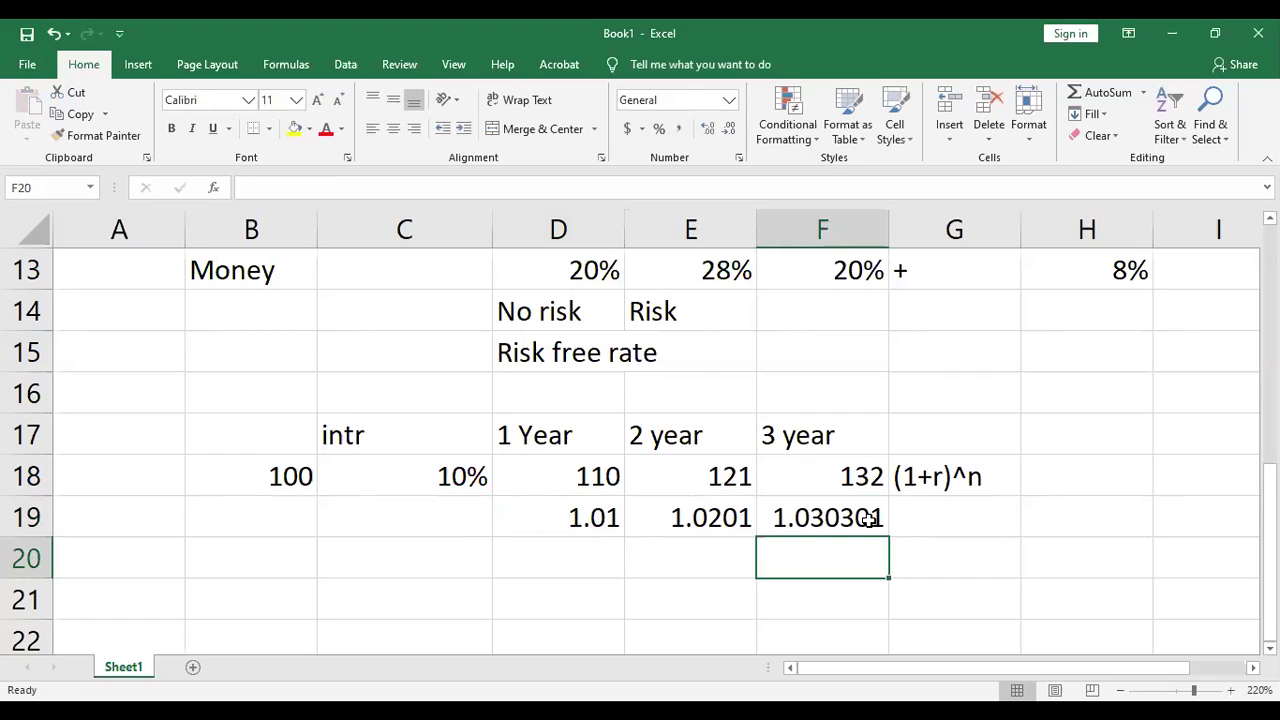
Step: Multiply the principal by the one-year factor in cell D20 with the formula =B18*D19
click(554, 548)
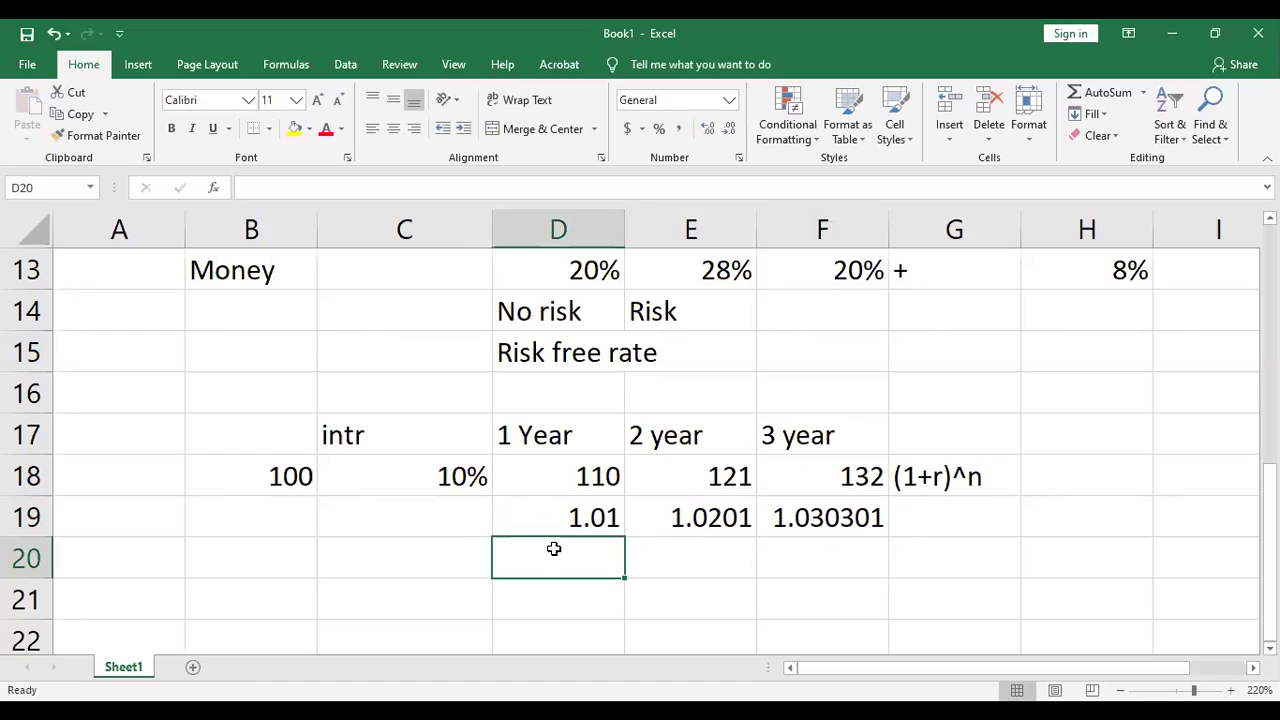
text(=)
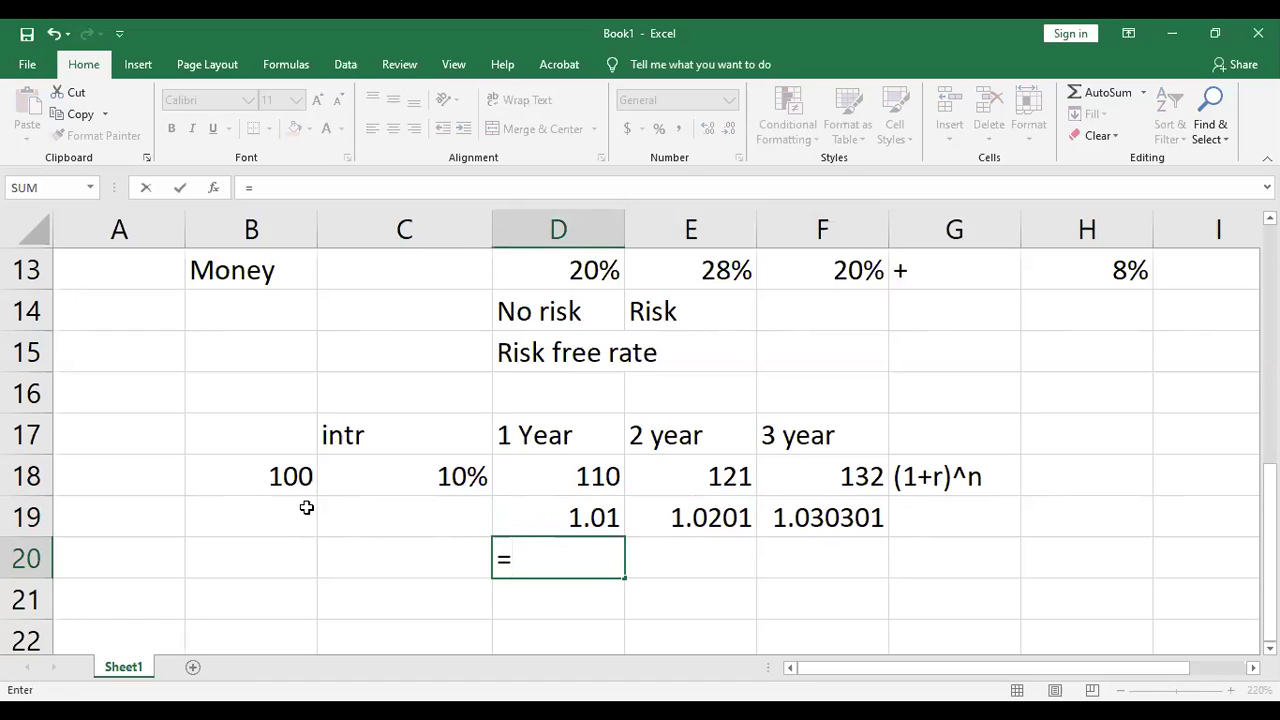
click(291, 476)
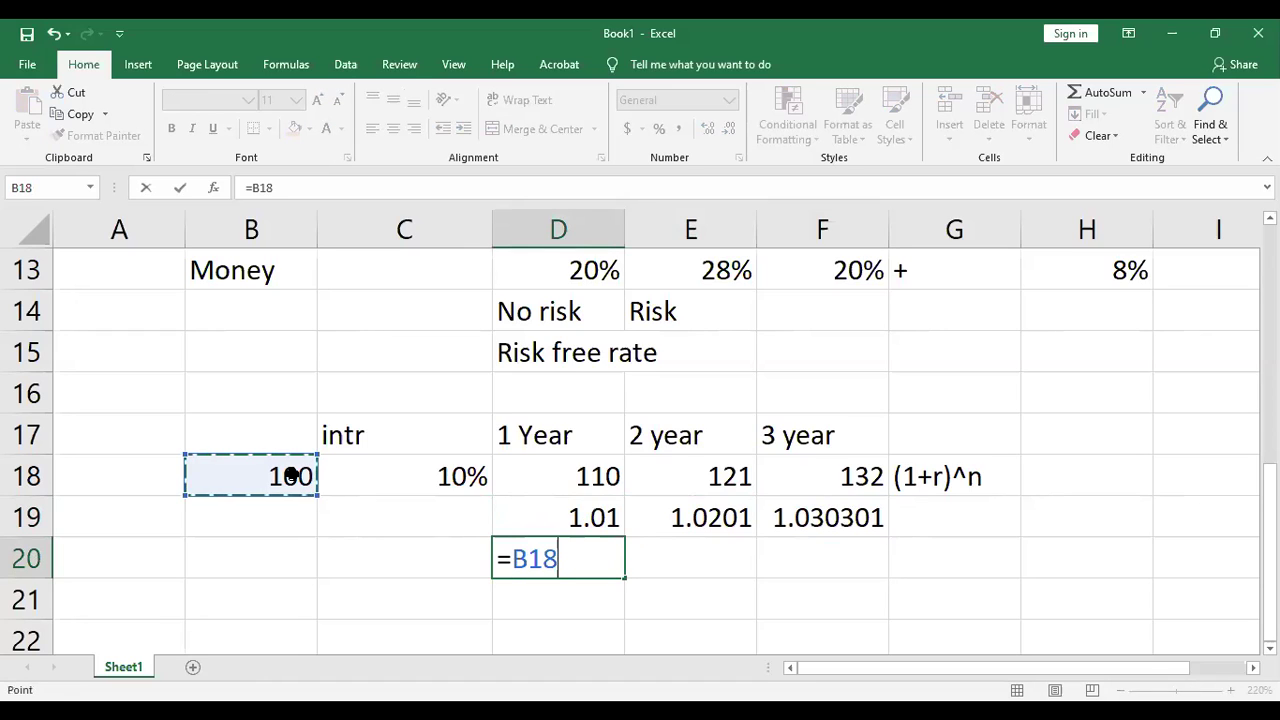
text(*)
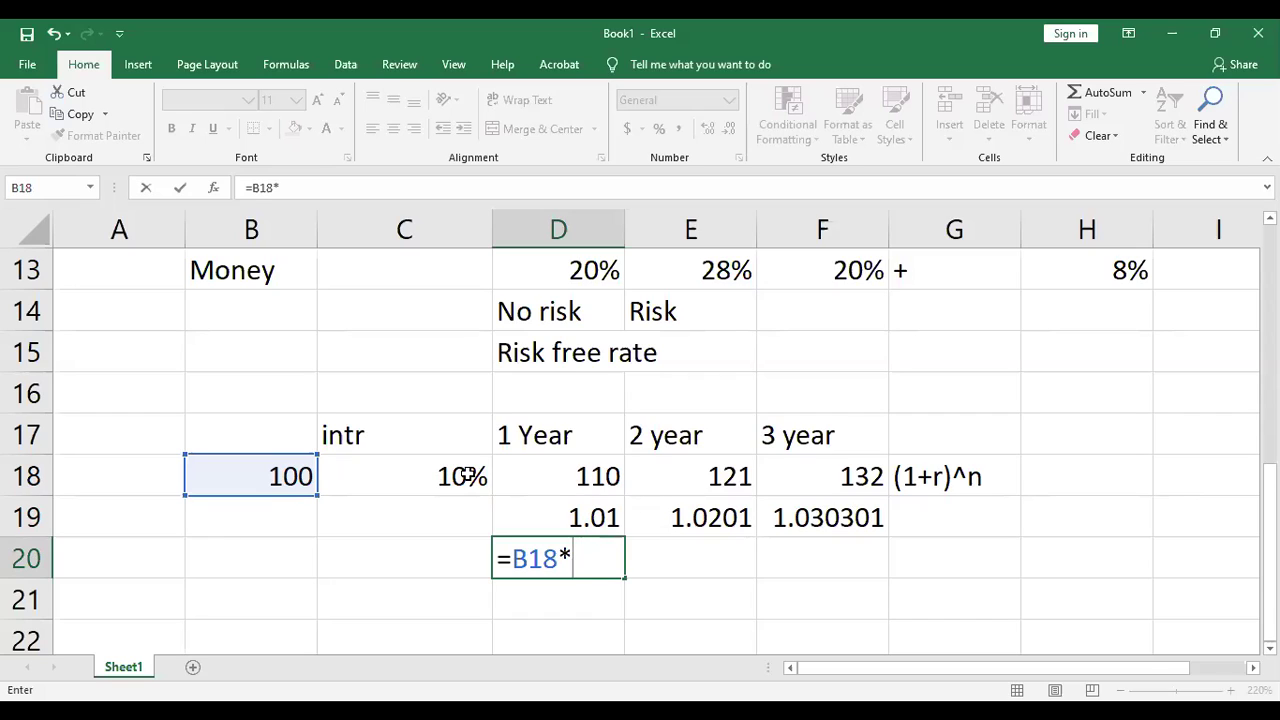
click(575, 518)
key(Return)
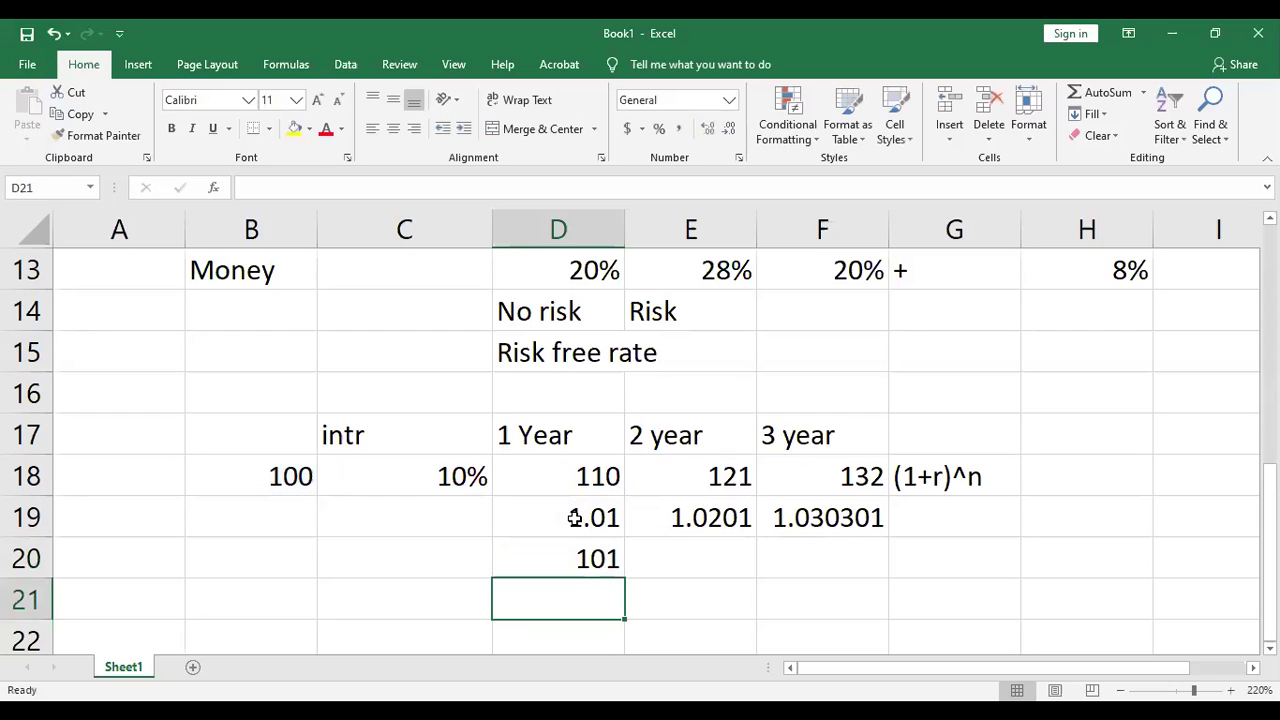
Step: Label the row of compounding factors FVIF in cell C19
click(428, 528)
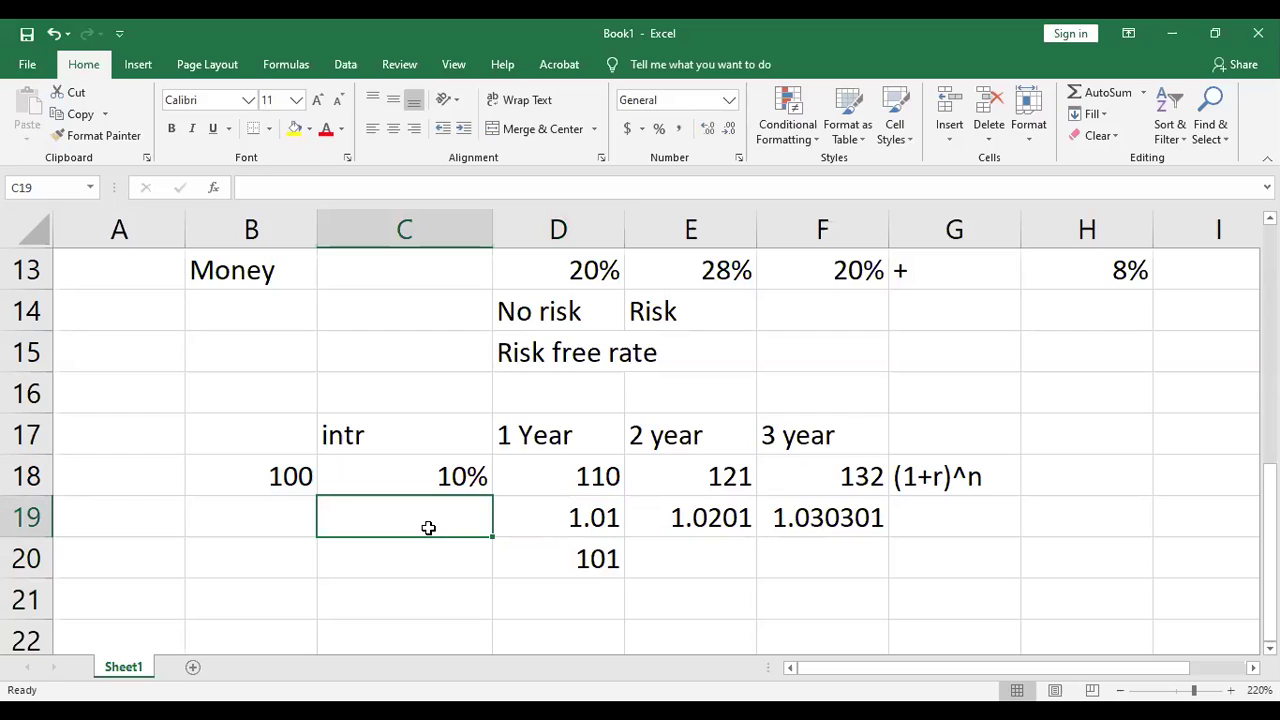
text(FV)
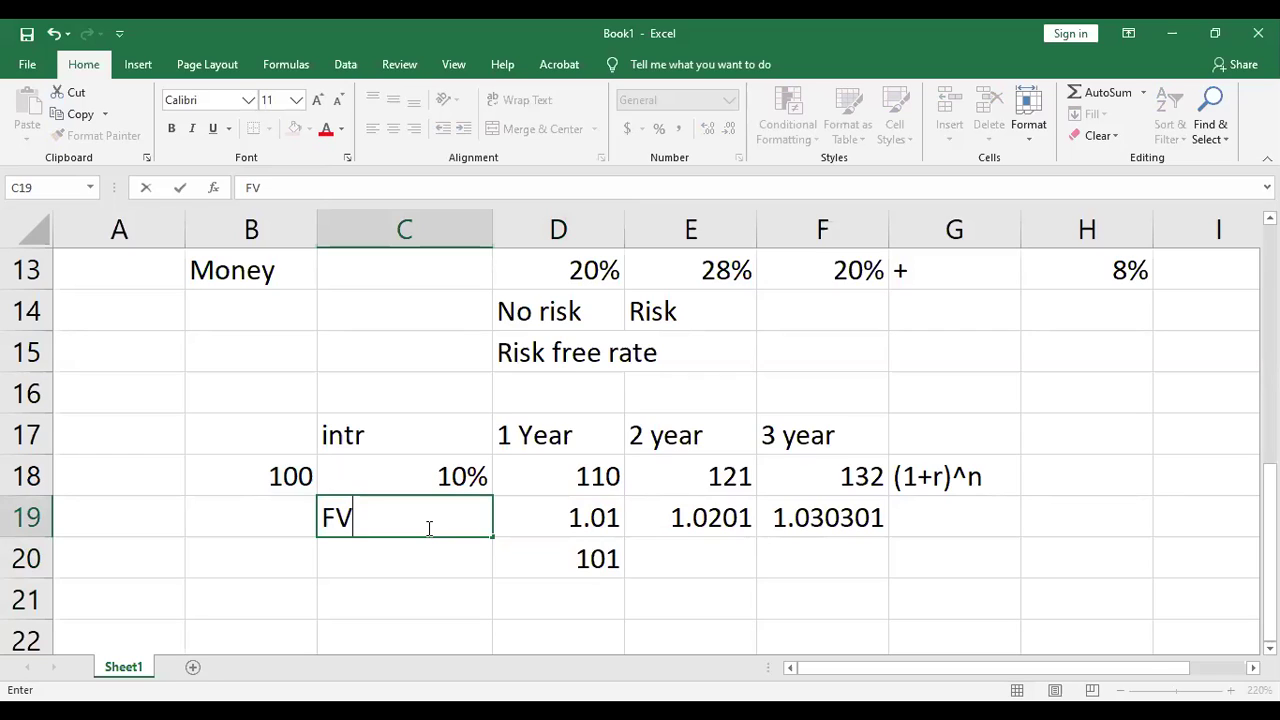
text(IF)
key(Tab)
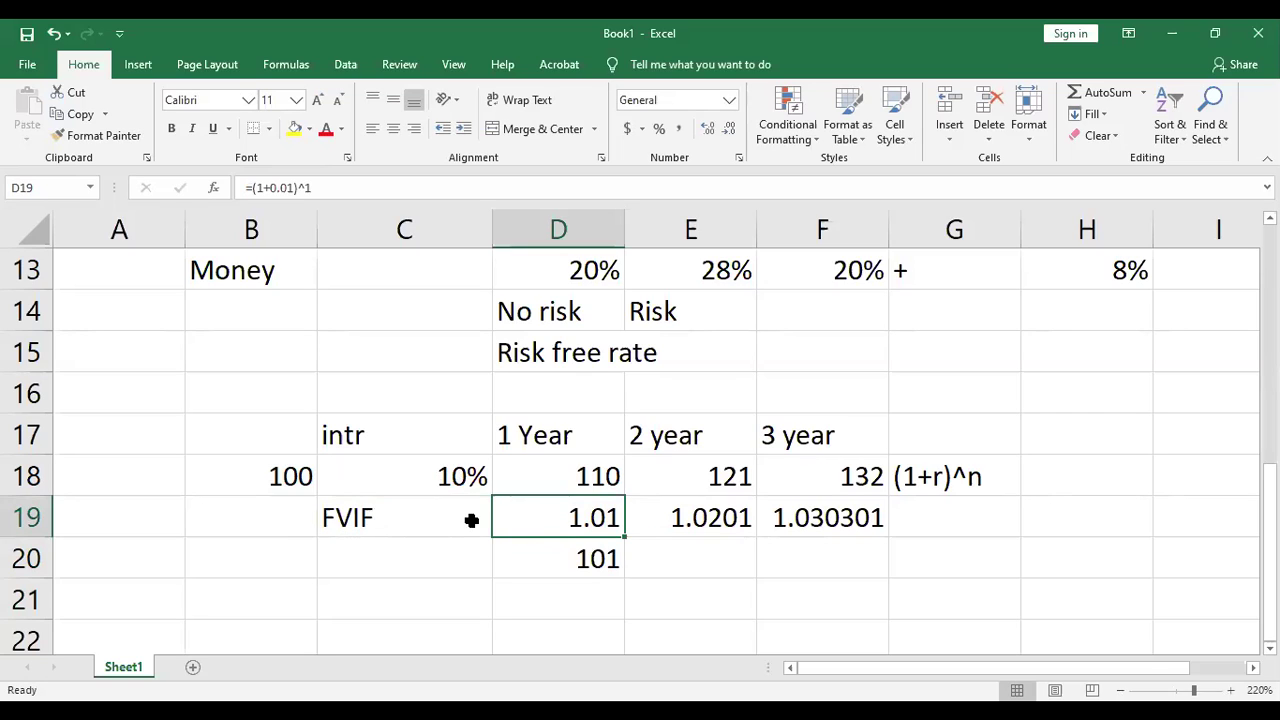
Step: Correct the rate in the 1 Year factor formula in D19 to 0.1, giving =(1+0.1)^1
double_click(604, 521)
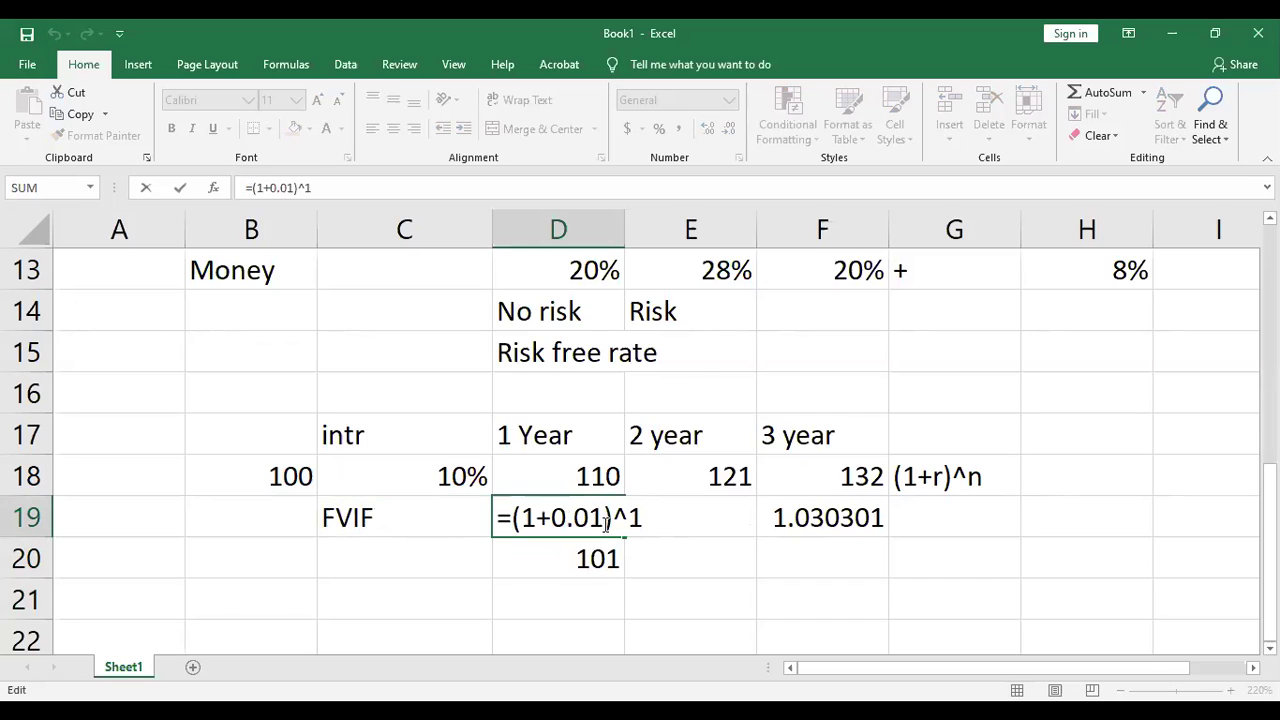
click(592, 518)
key(BackSpace)
key(Return)
key(Left)
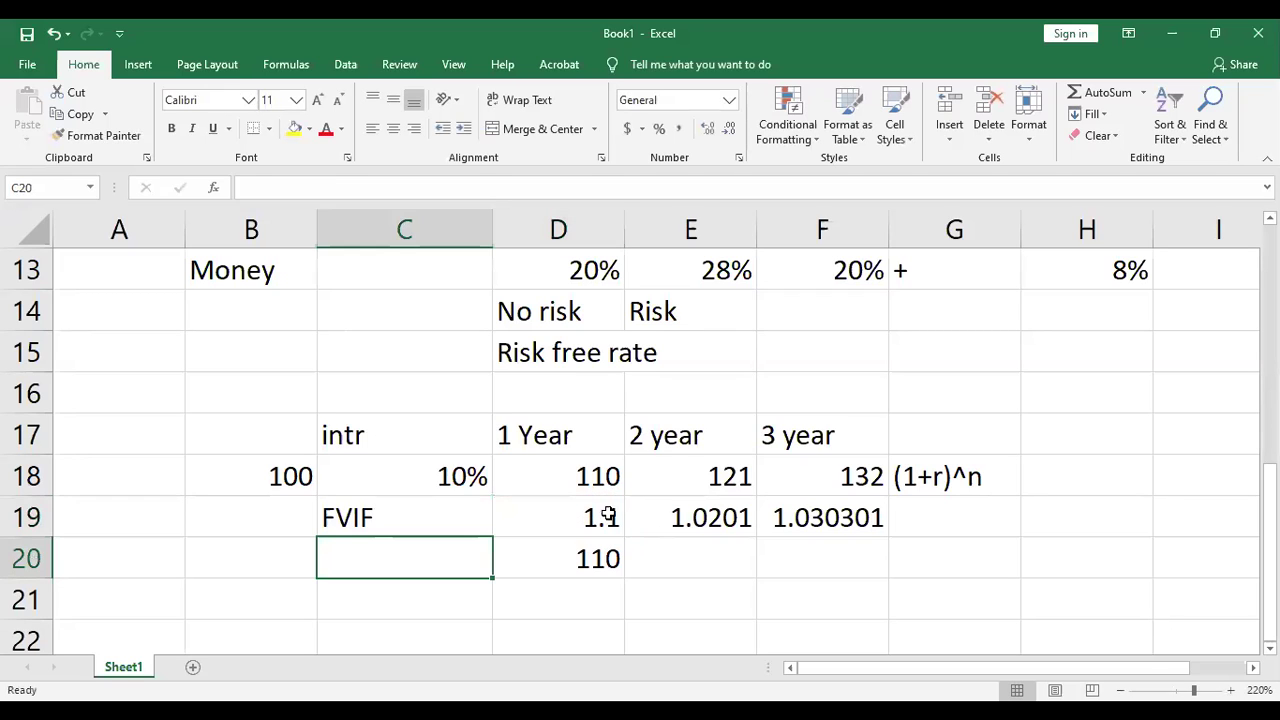
Step: Correct the rate to 0.1 in the 2 year and 3 year factor formulas in cells E19 and F19
double_click(710, 517)
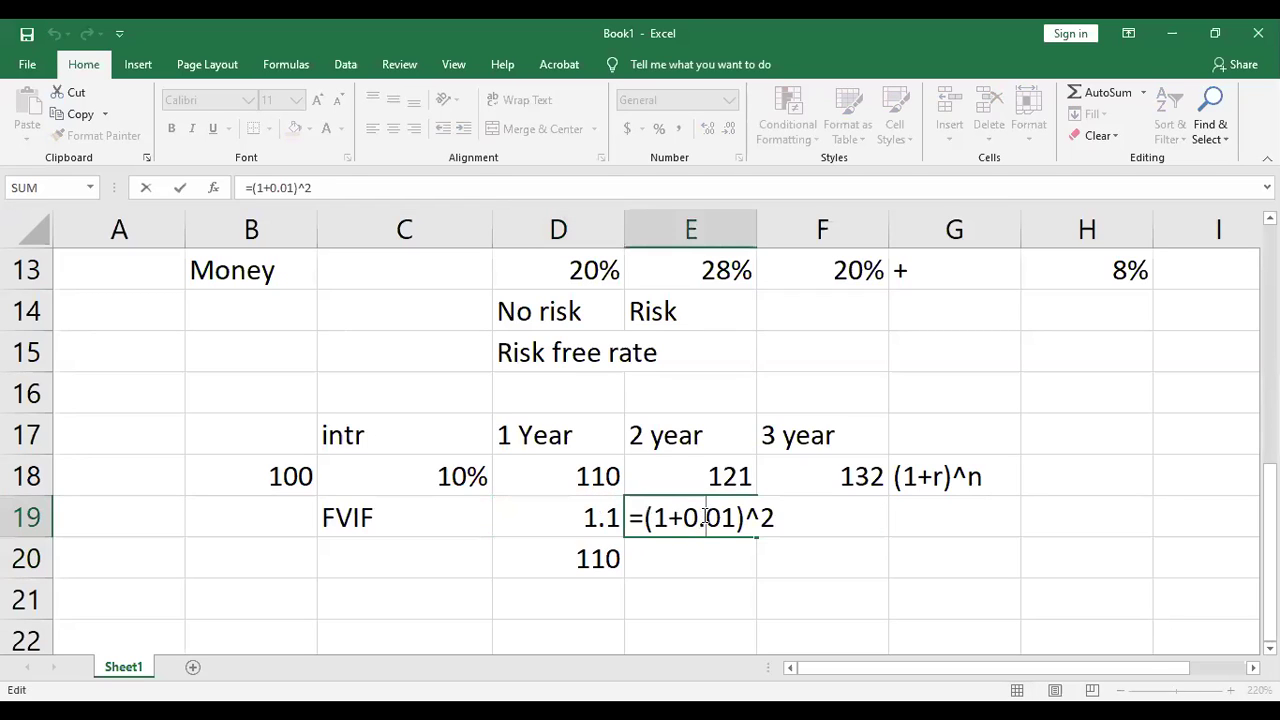
click(722, 517)
key(BackSpace)
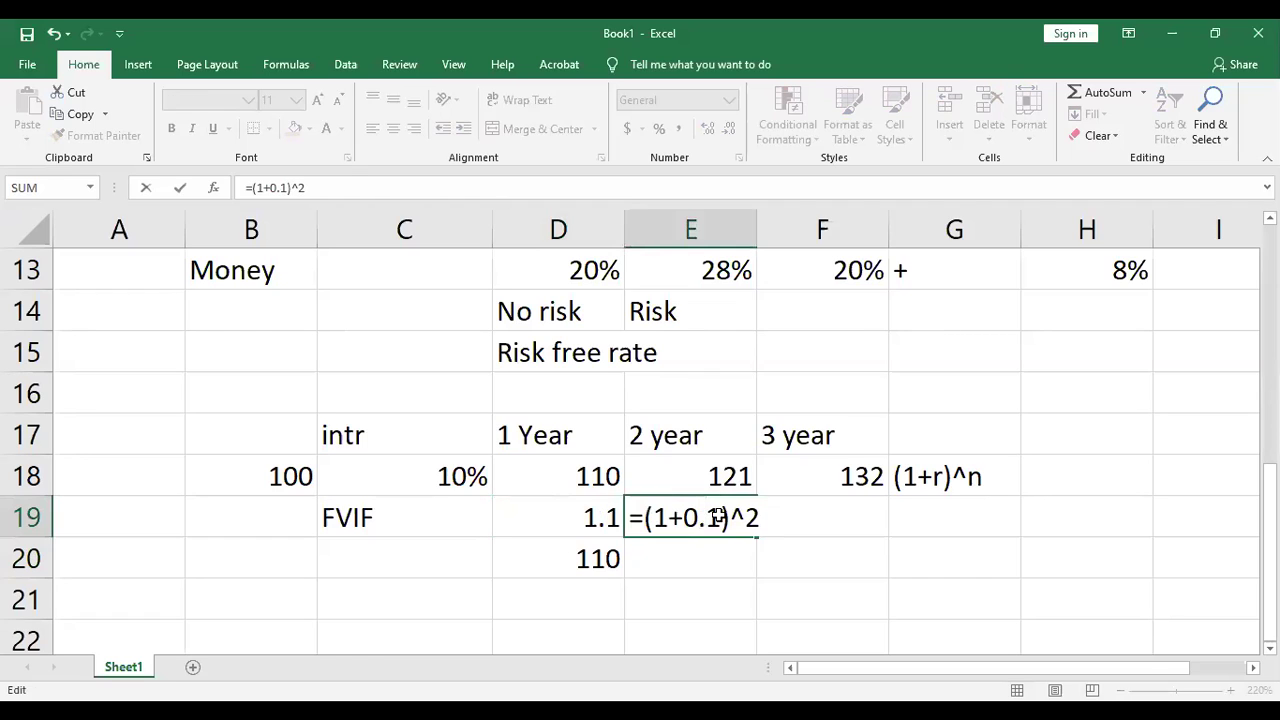
key(Return)
double_click(790, 512)
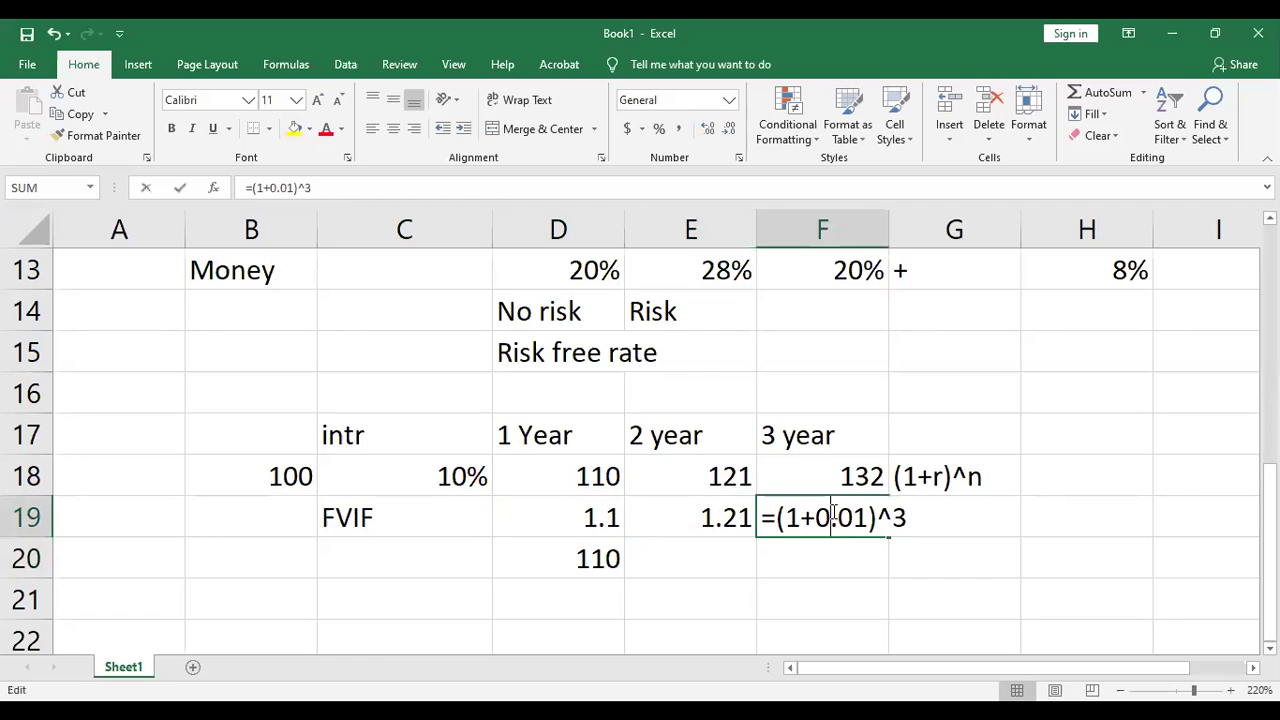
click(845, 516)
key(BackSpace)
key(Return)
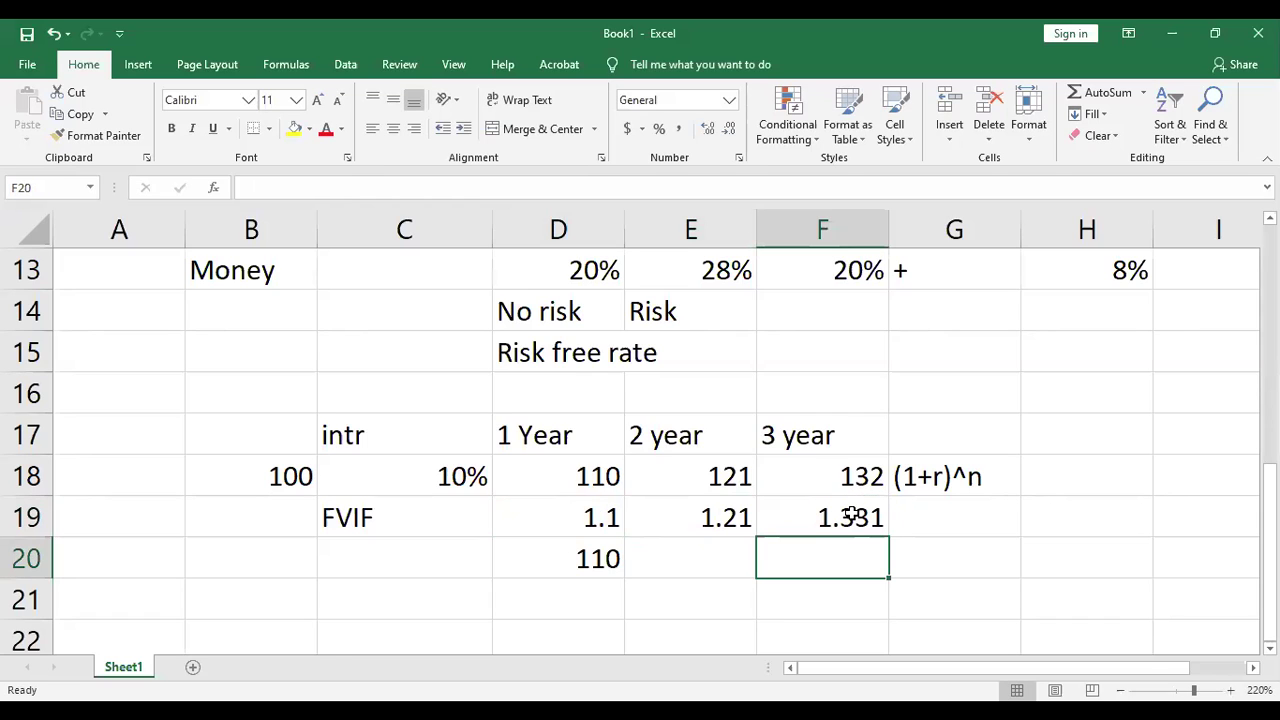
Step: Multiply the principal by the two-year factor in cell E20 with the formula =B18*E19
click(606, 557)
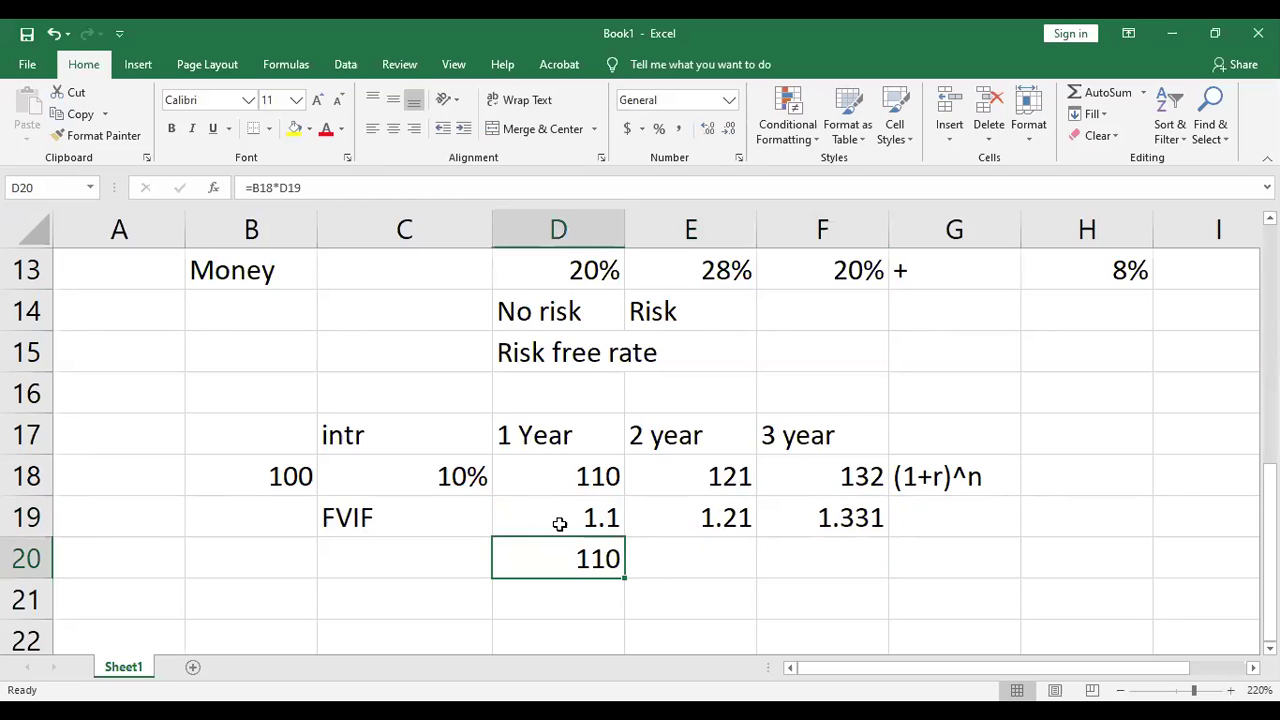
click(246, 477)
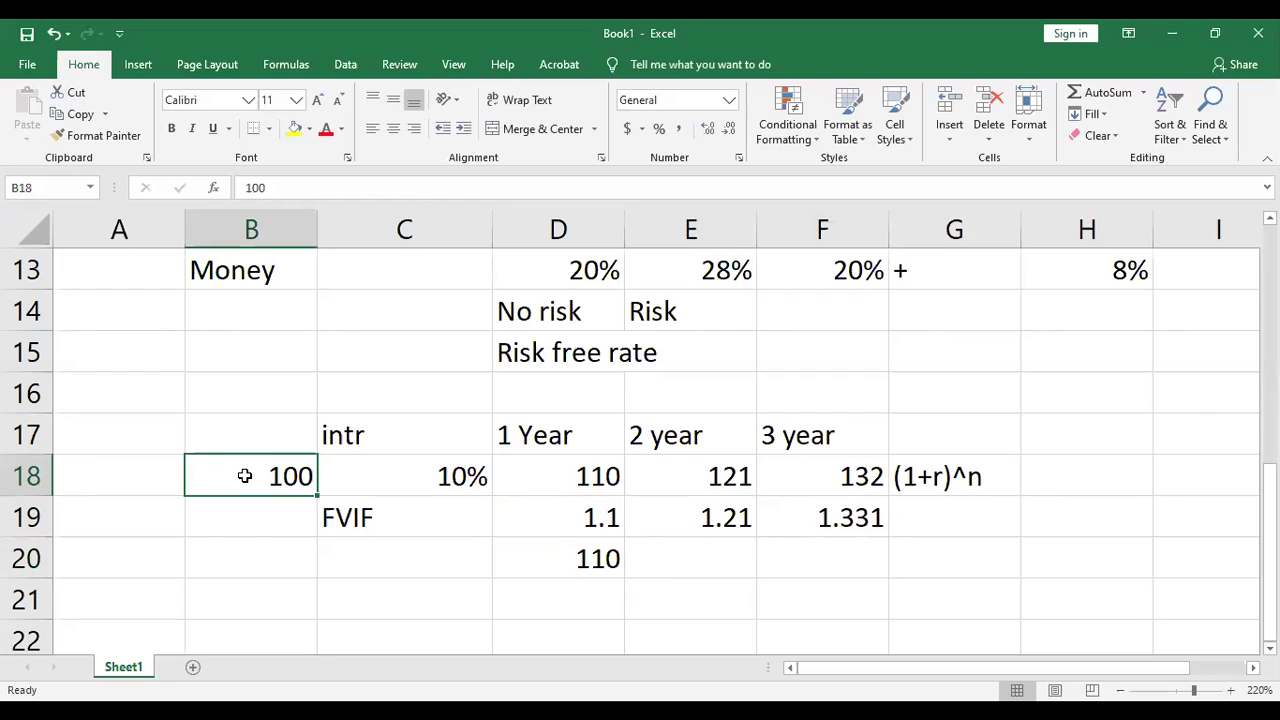
click(692, 554)
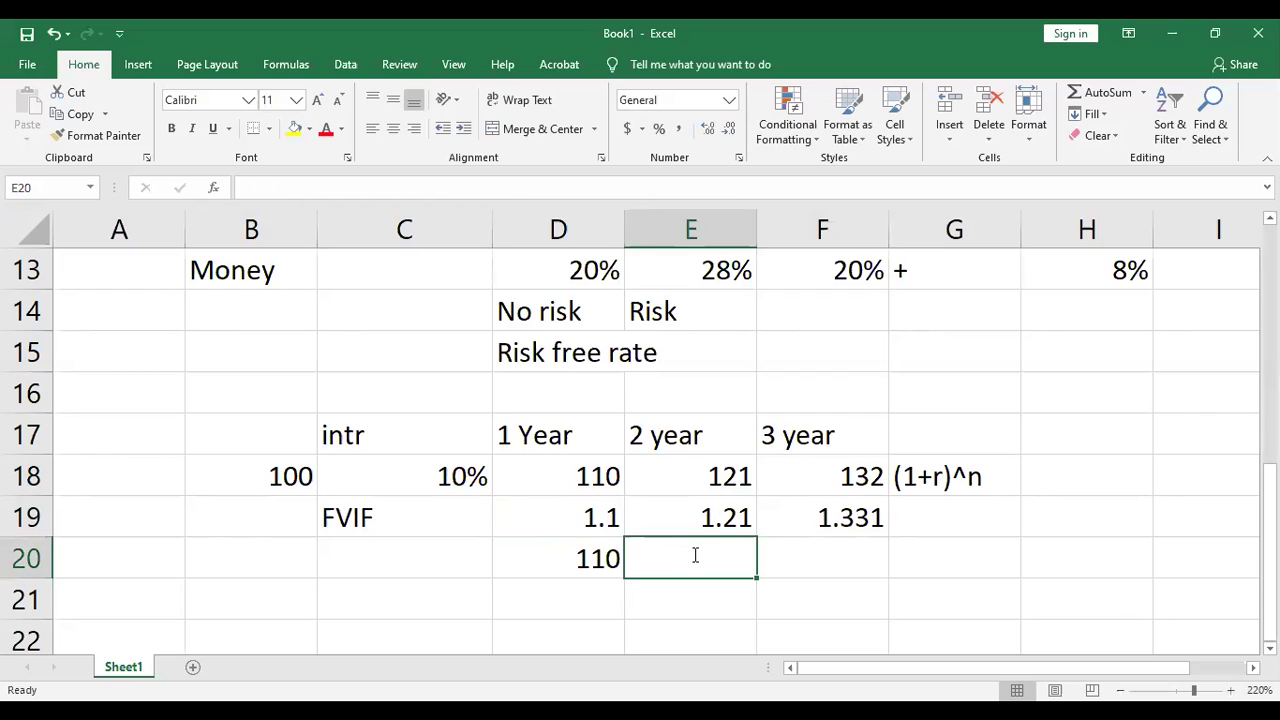
text(=)
click(290, 477)
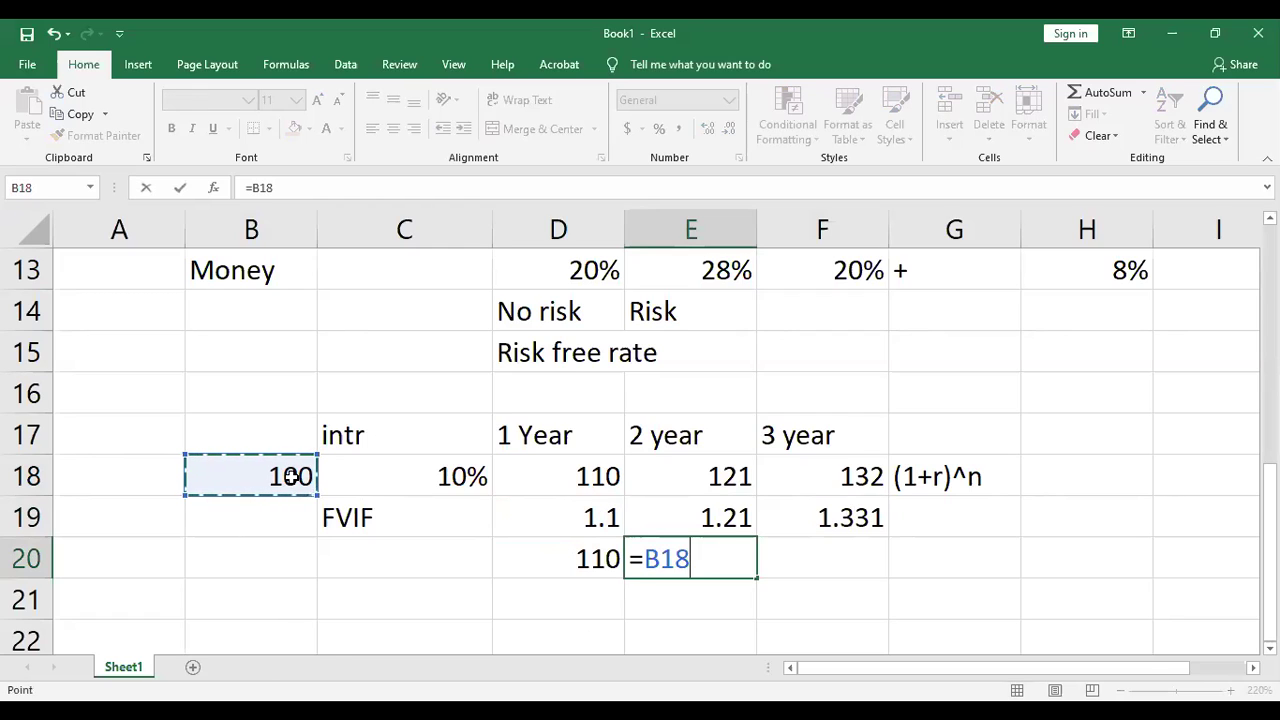
text(*)
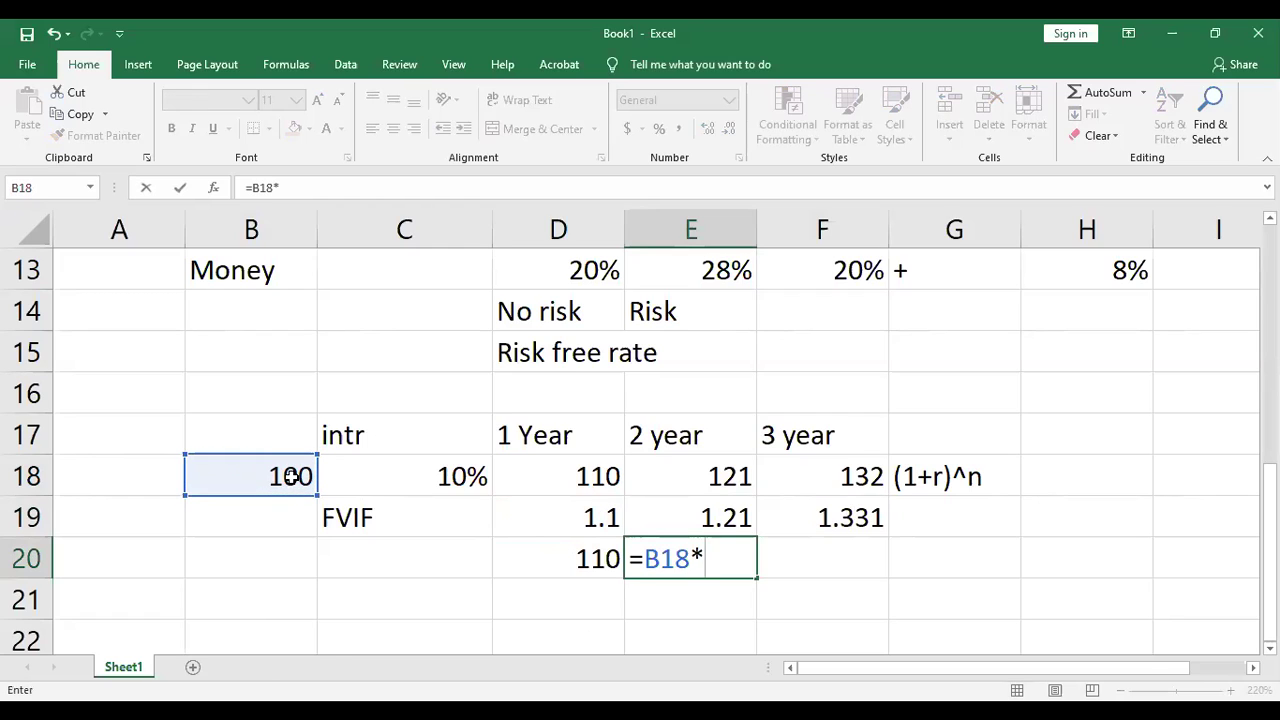
click(737, 518)
key(Return)
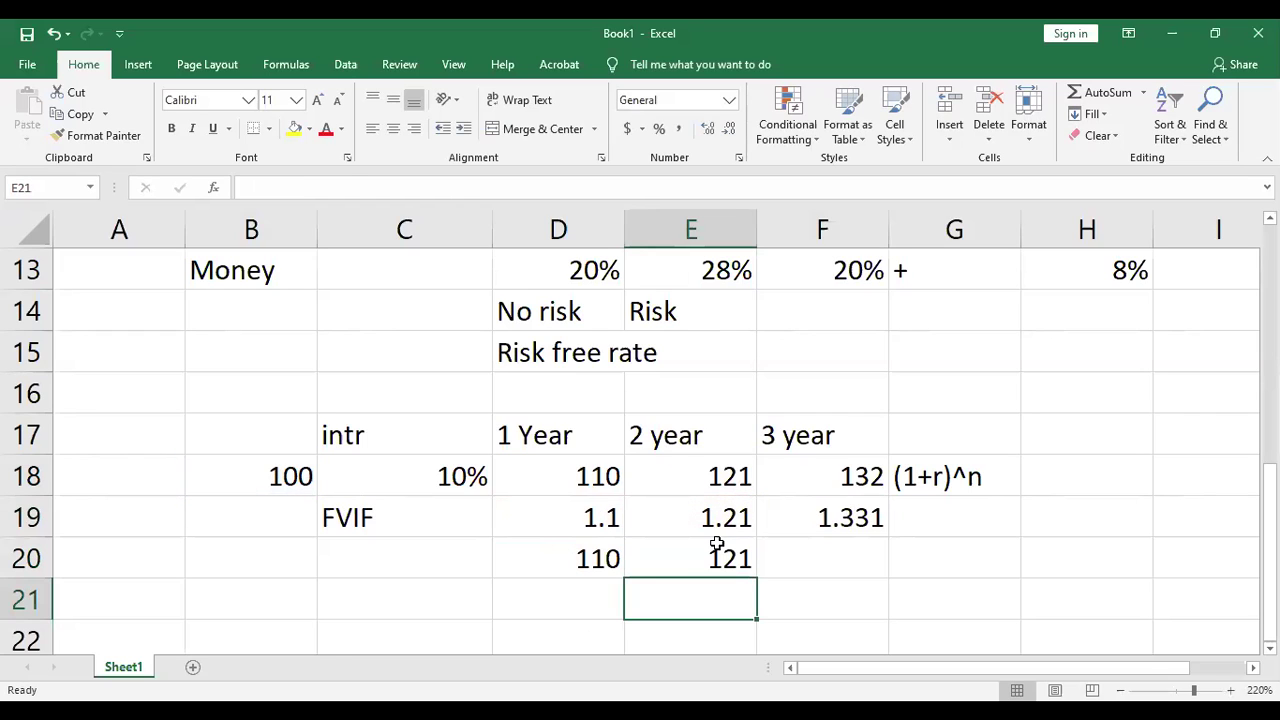
Step: Multiply the principal by the three-year factor in cell F20 with the formula =B18*F19
click(818, 557)
text(=)
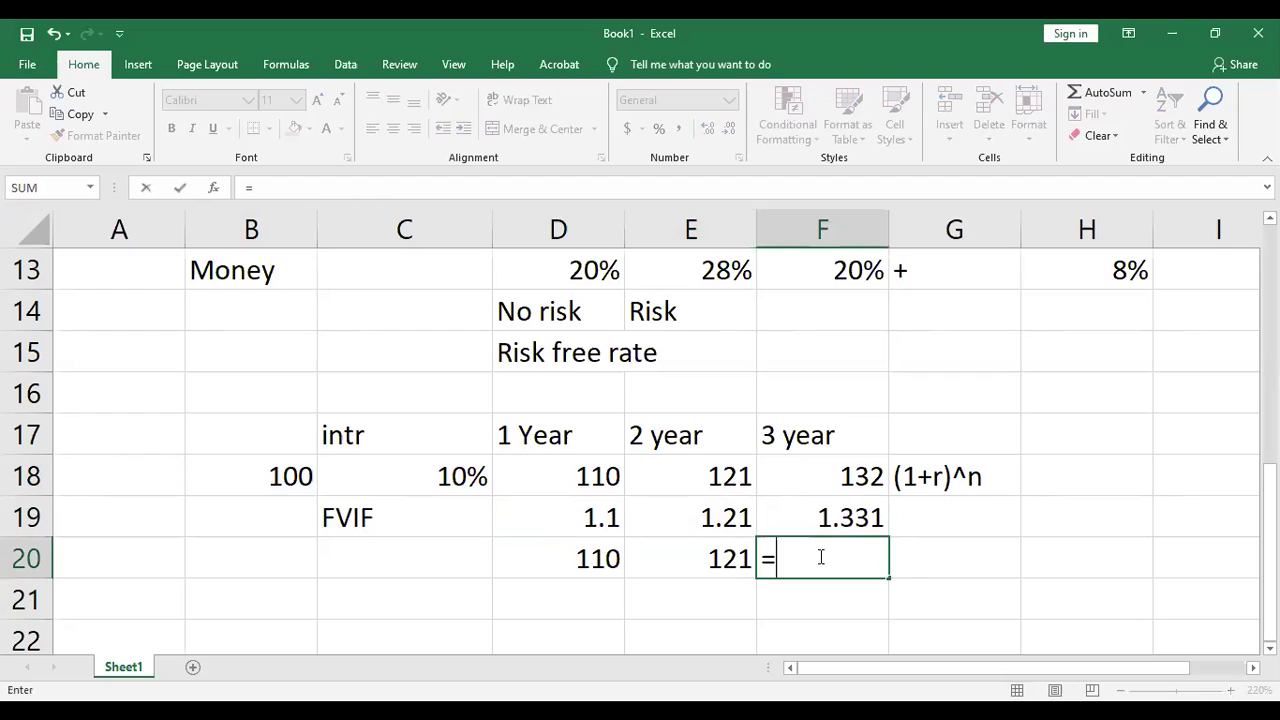
click(284, 477)
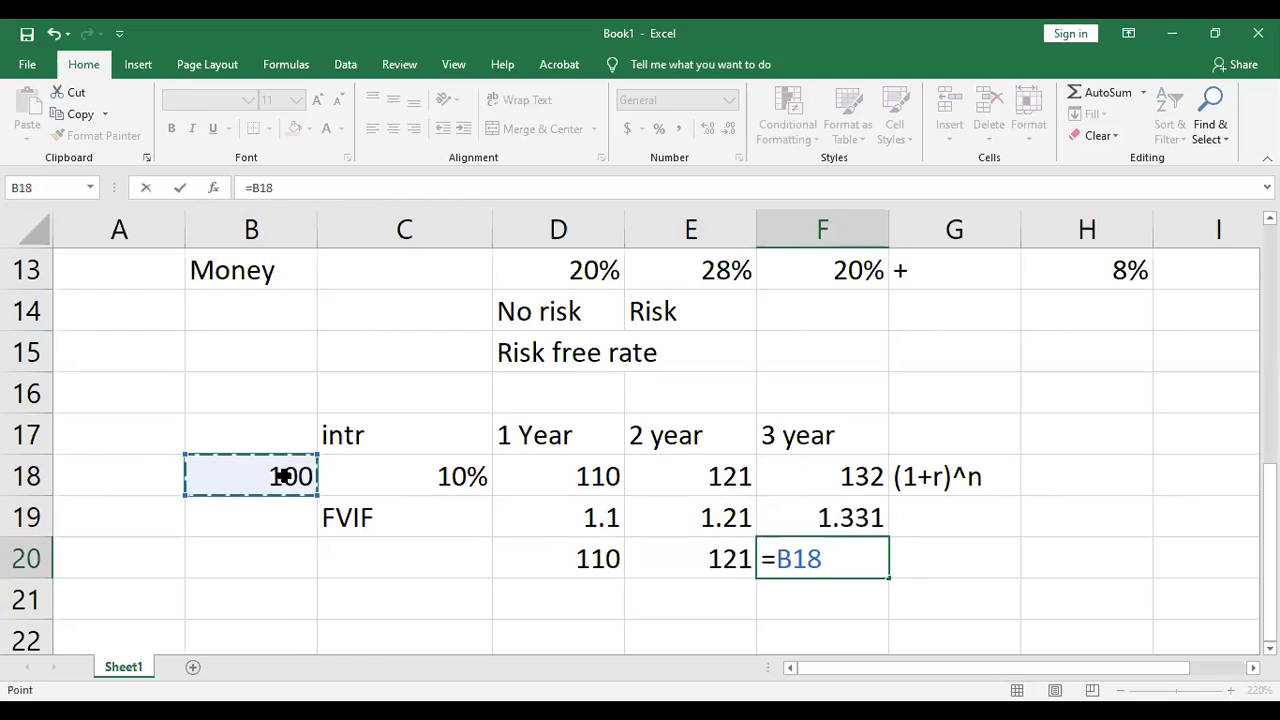
text(*)
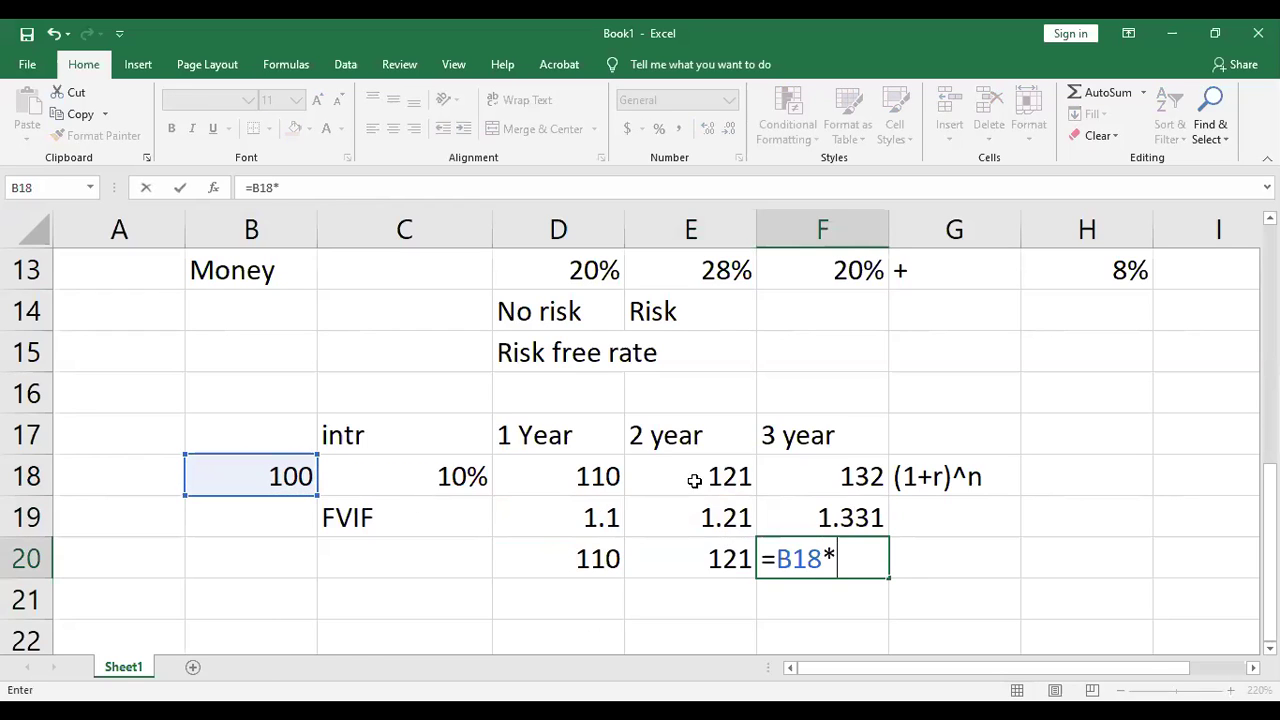
click(824, 510)
key(Return)
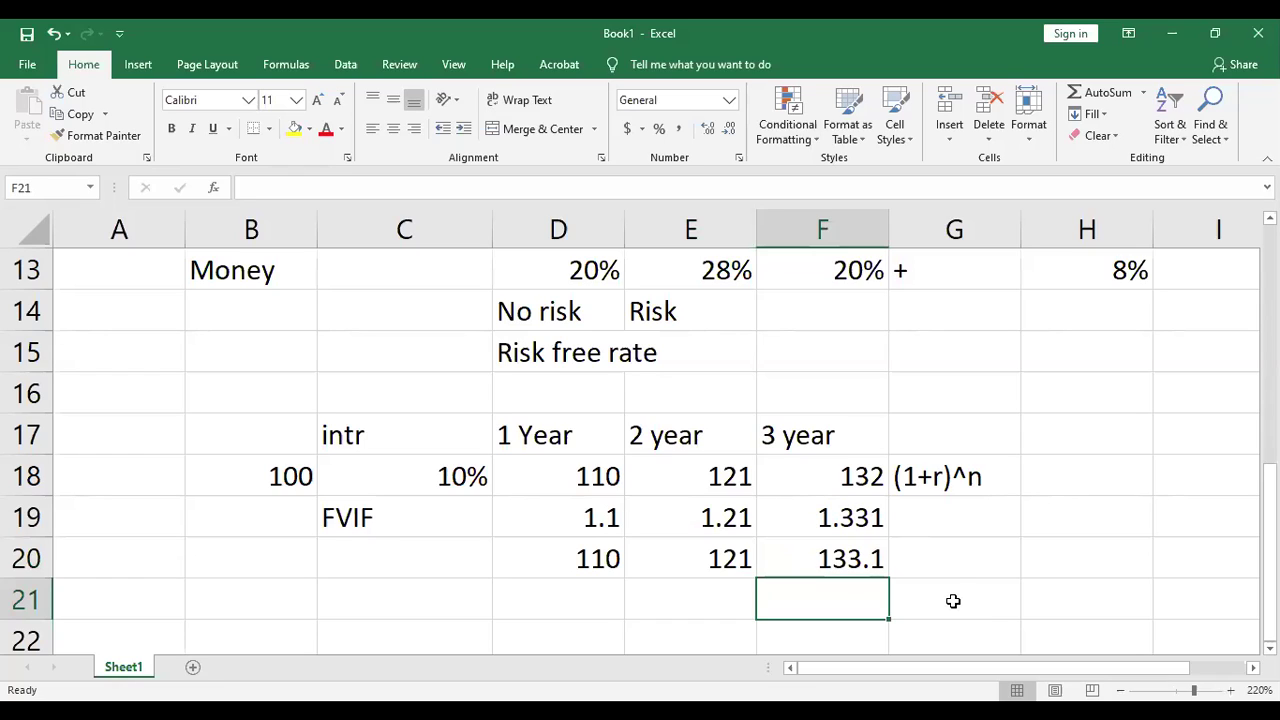
Step: Set the 3 year amount in cell F18 to 133.1
click(858, 479)
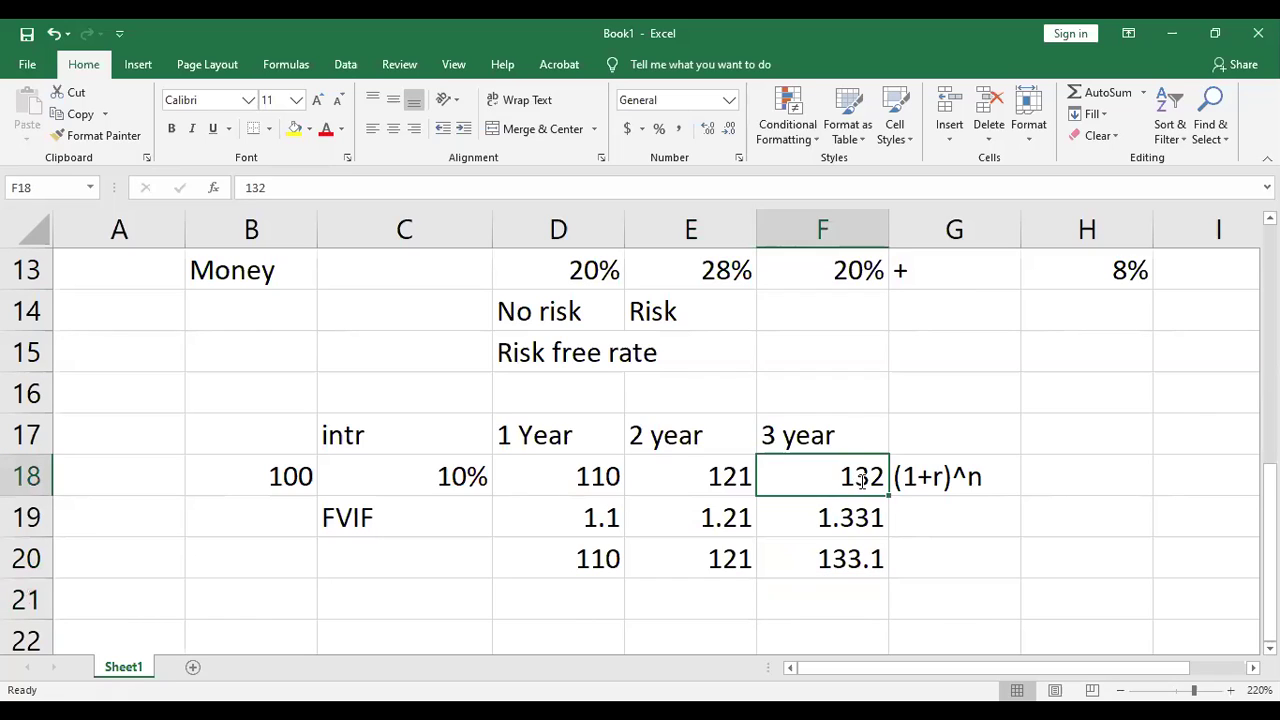
text(133.1)
key(Return)
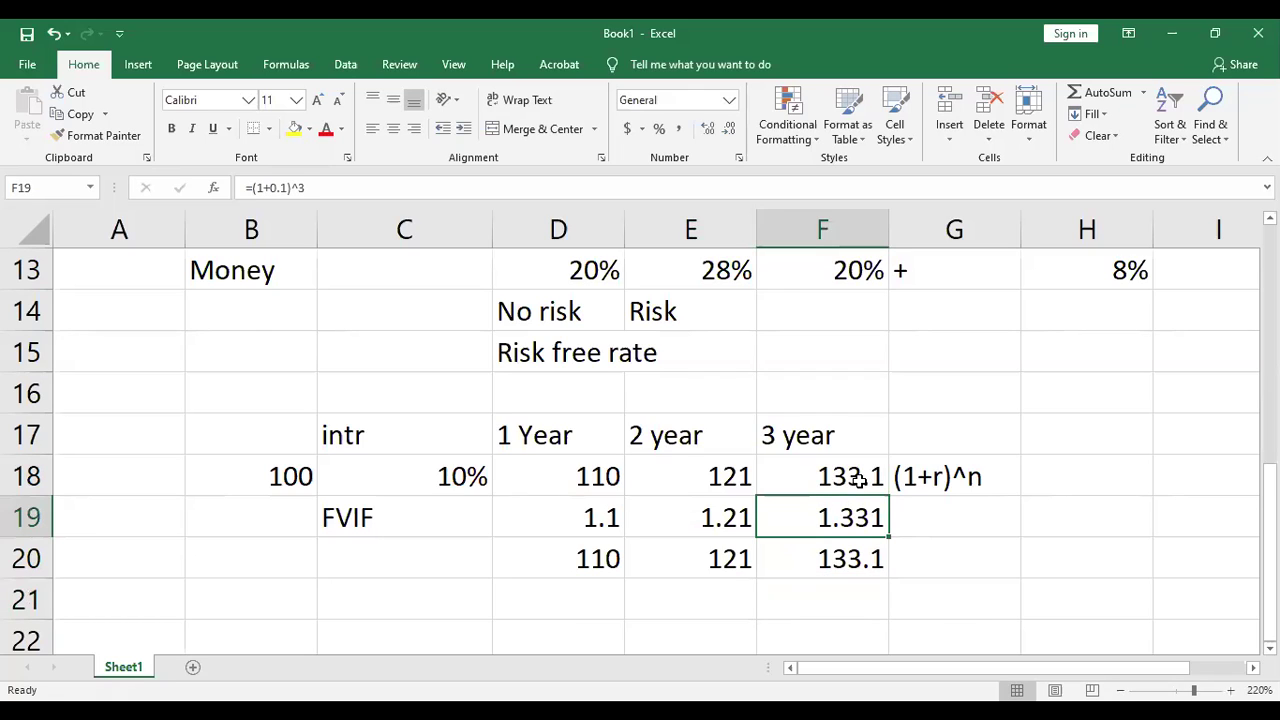
Step: Compare the compounded amounts in D20, E20 and F20 with the principal in B18, checking their formulas
click(575, 551)
click(720, 558)
click(808, 565)
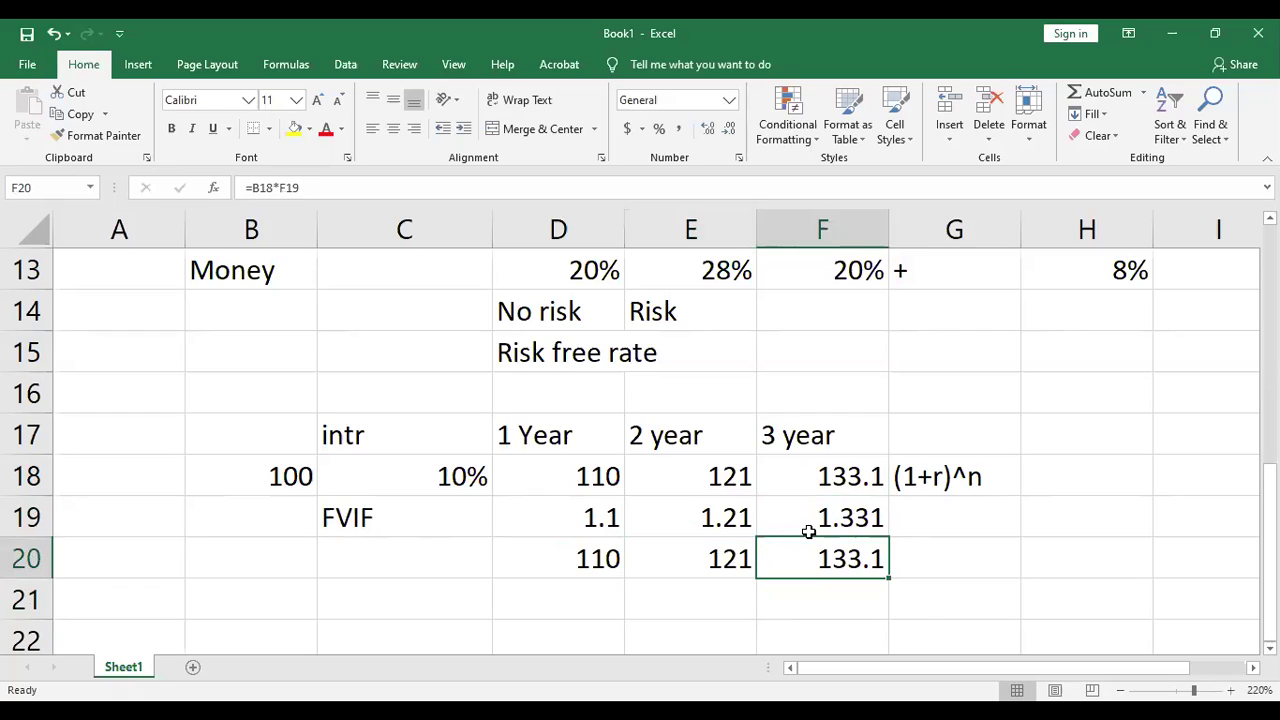
click(274, 477)
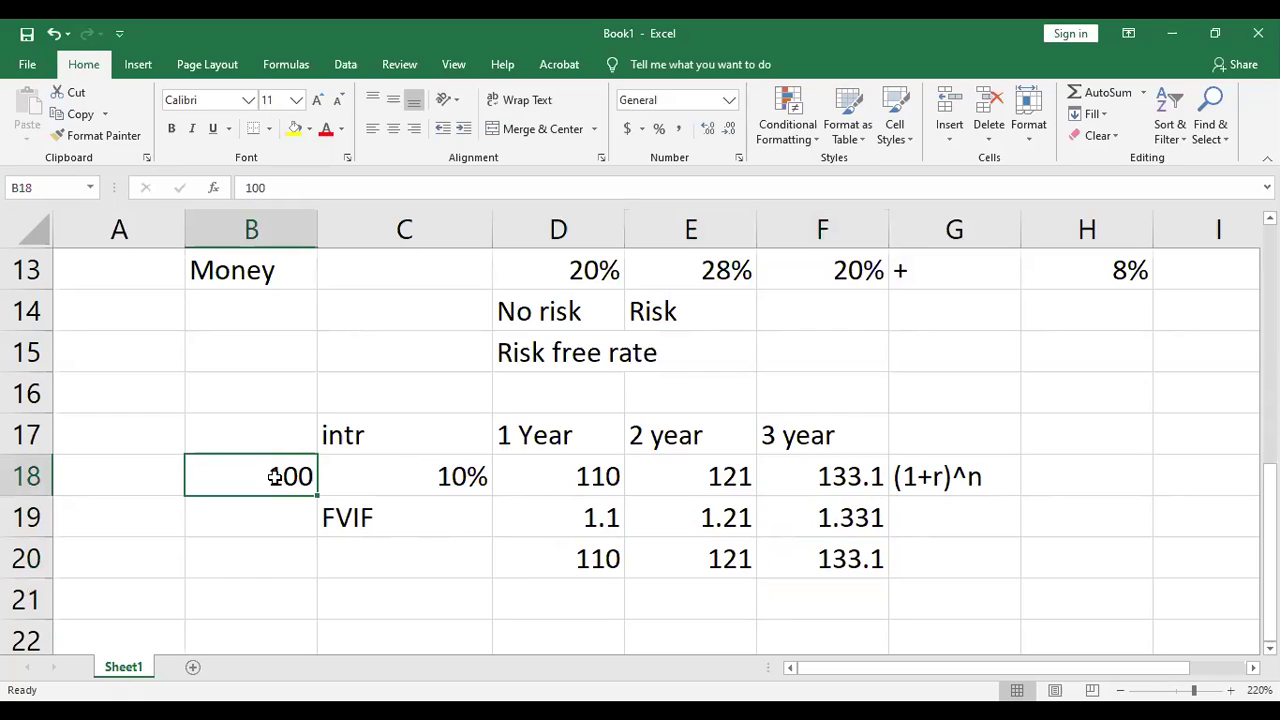
click(822, 559)
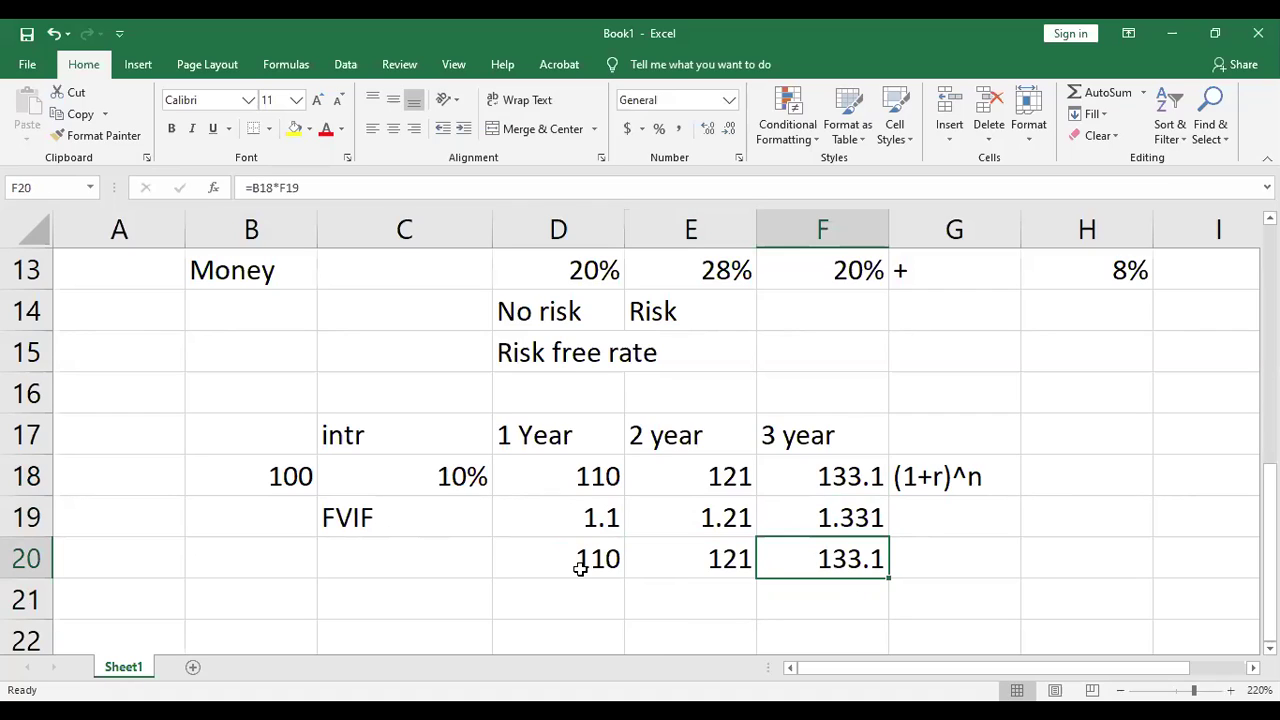
click(251, 474)
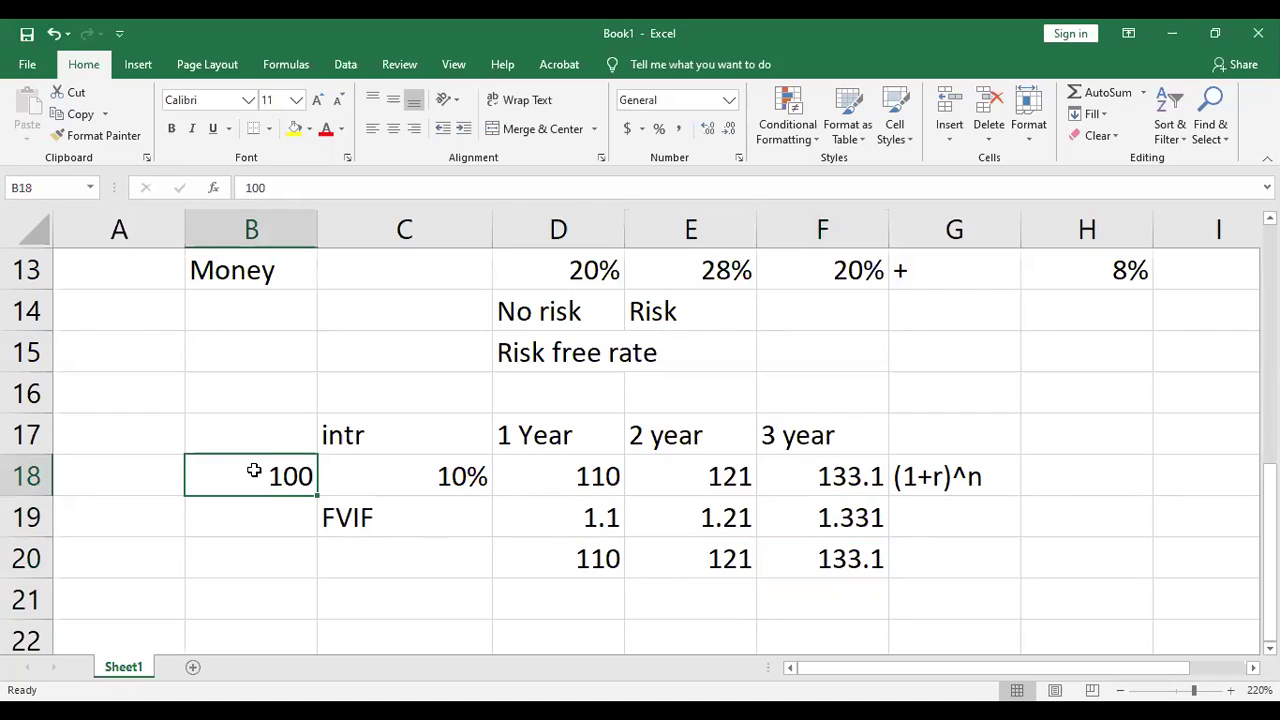
click(795, 425)
click(835, 563)
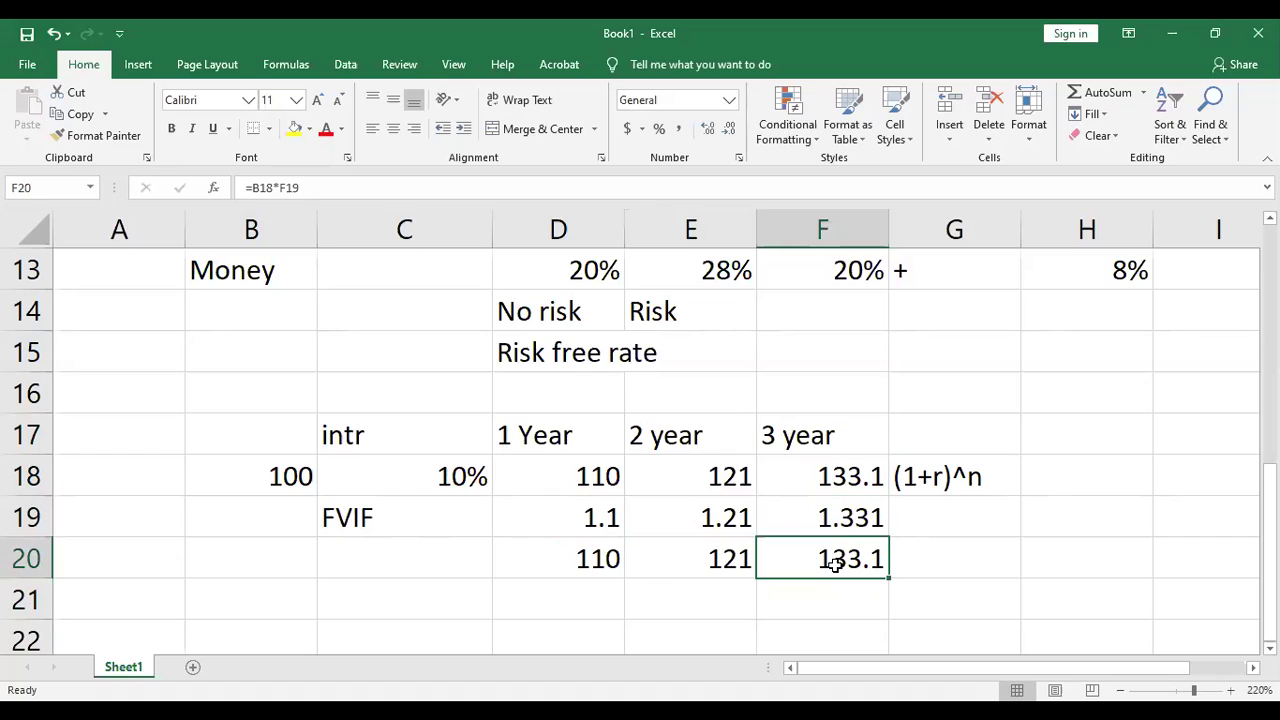
click(290, 472)
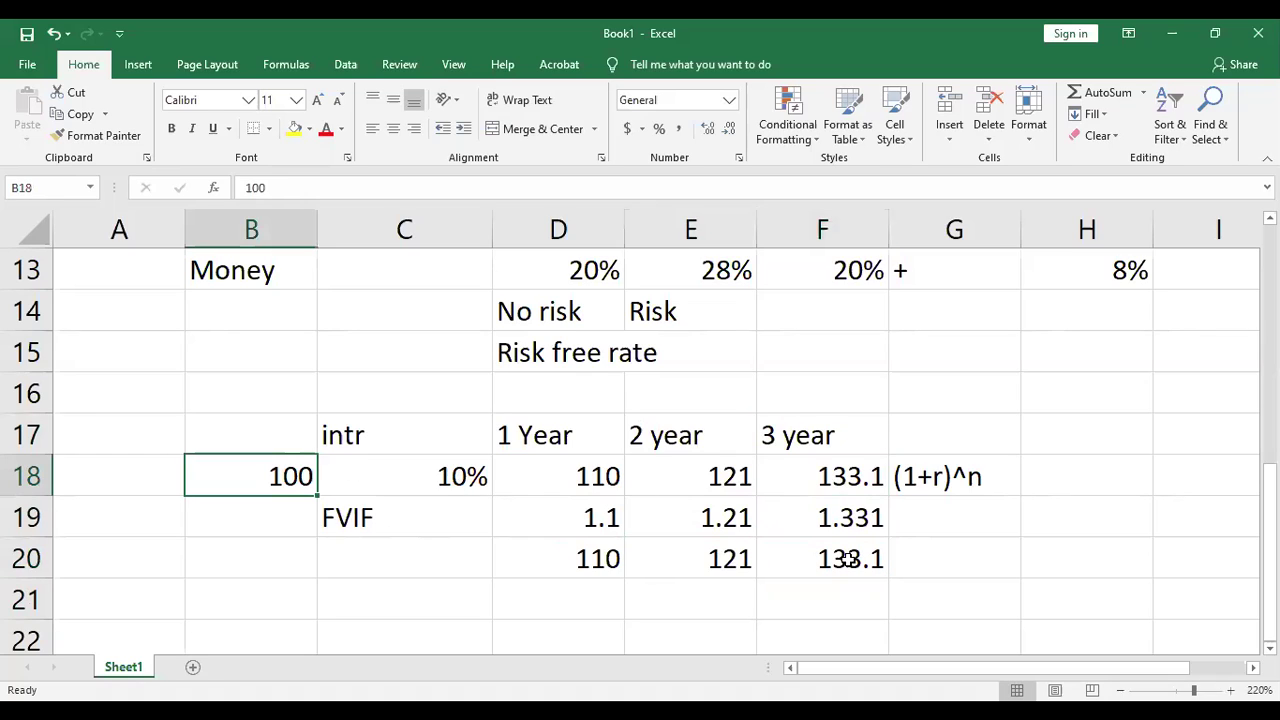
click(729, 562)
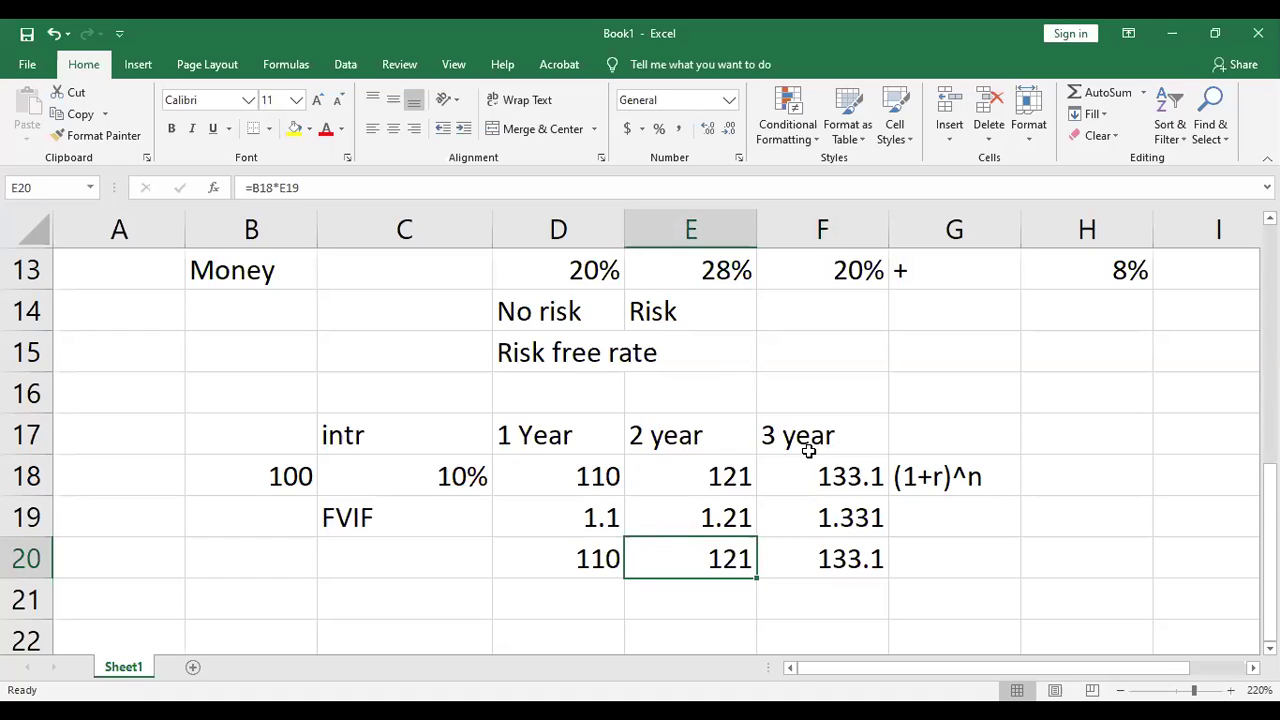
click(843, 550)
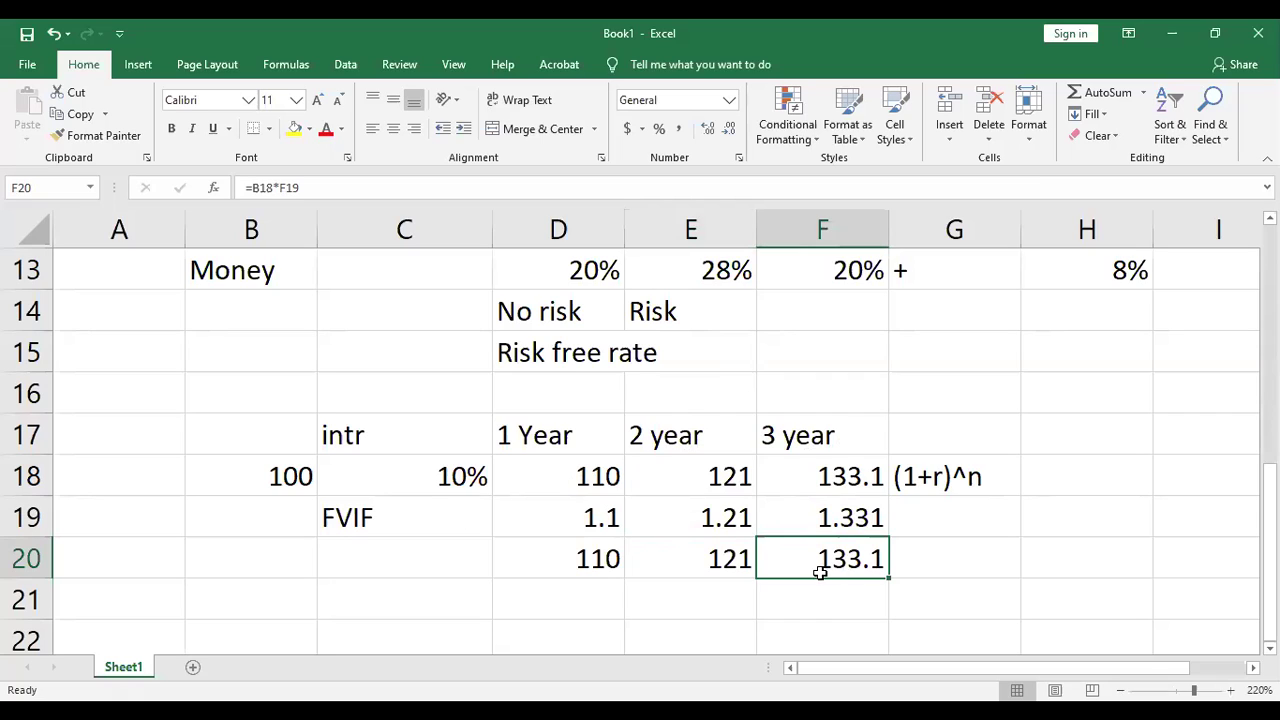
Step: Examine the principal in B18 and the yearly FVIF factor formulas in D19, E19 and F19
click(288, 482)
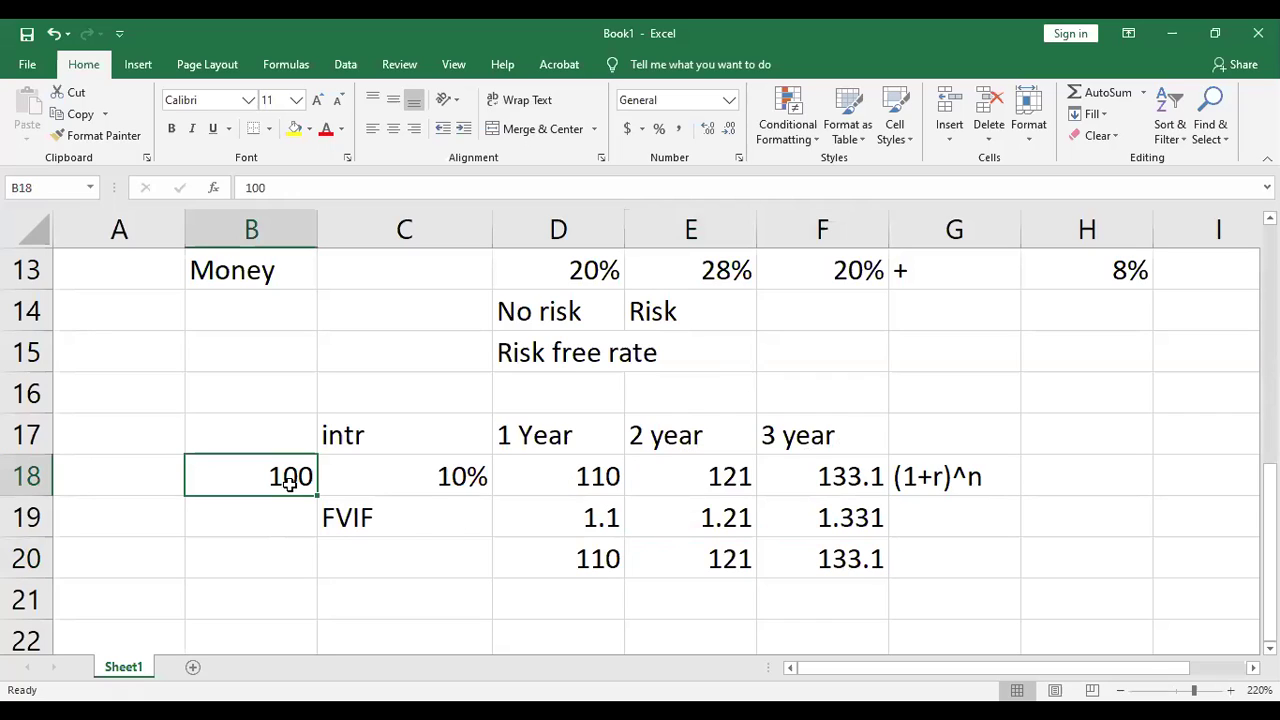
click(549, 522)
click(708, 517)
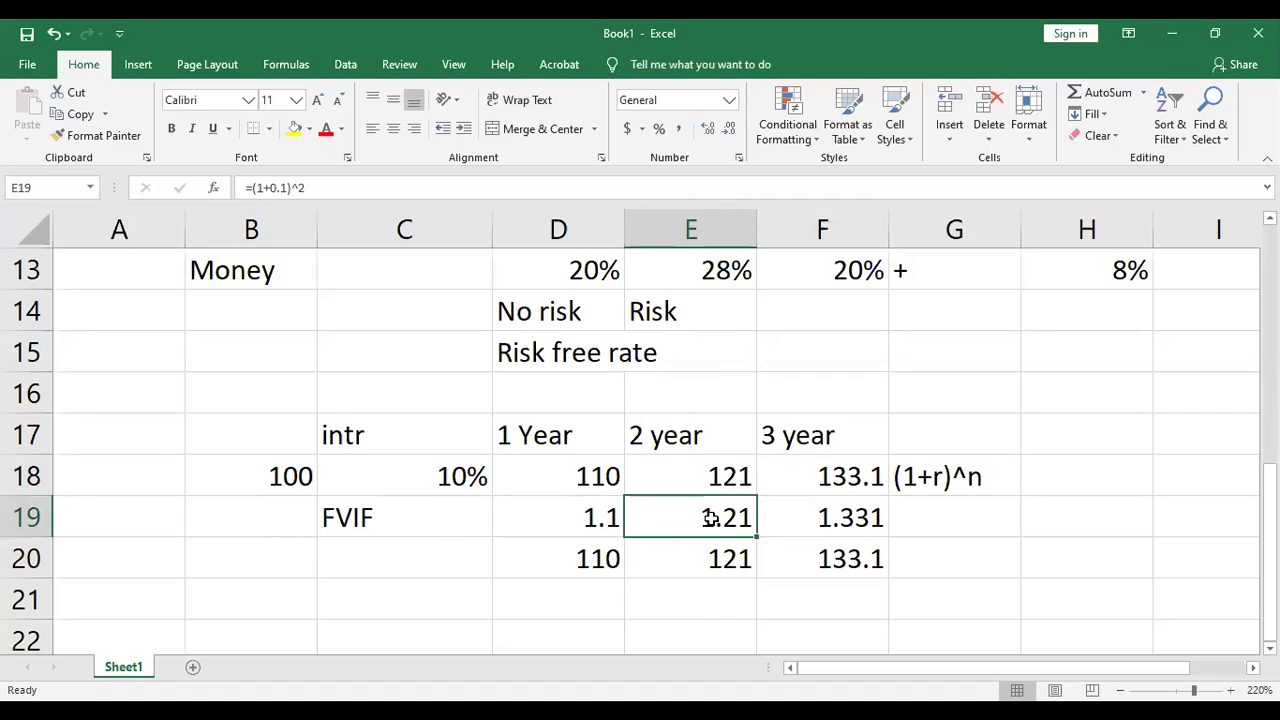
click(868, 517)
click(604, 514)
click(710, 512)
click(836, 517)
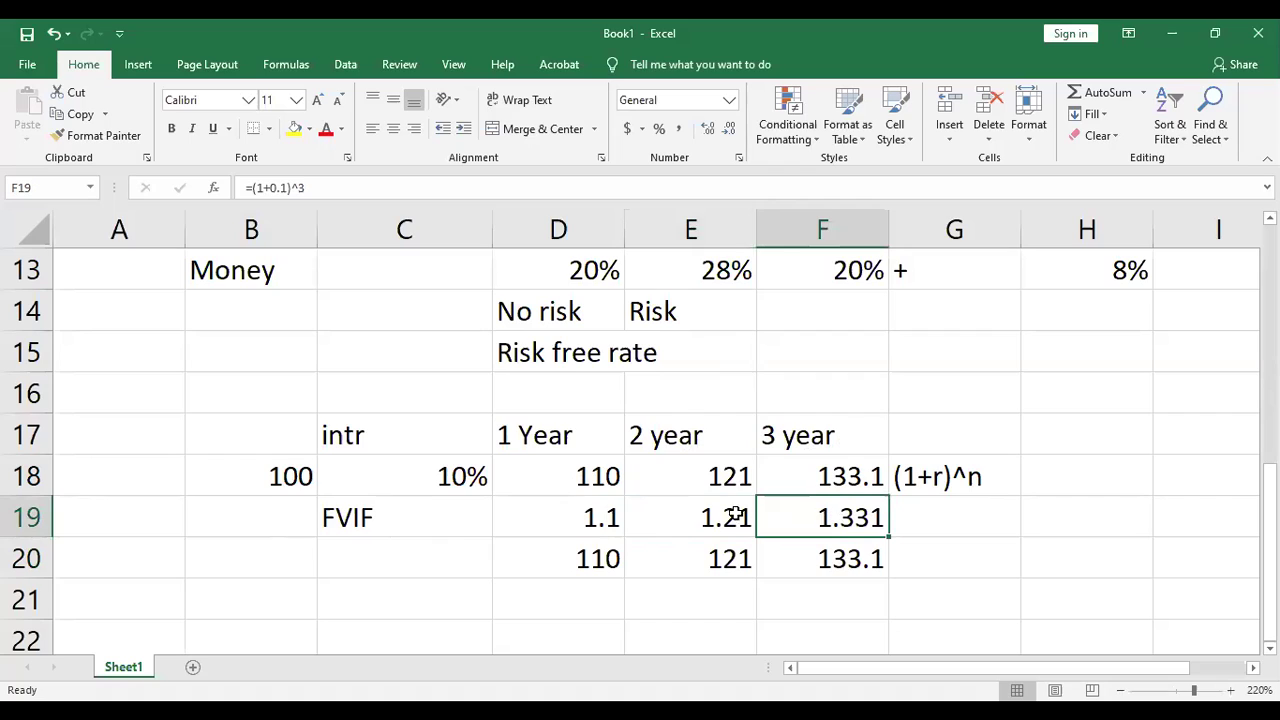
click(620, 512)
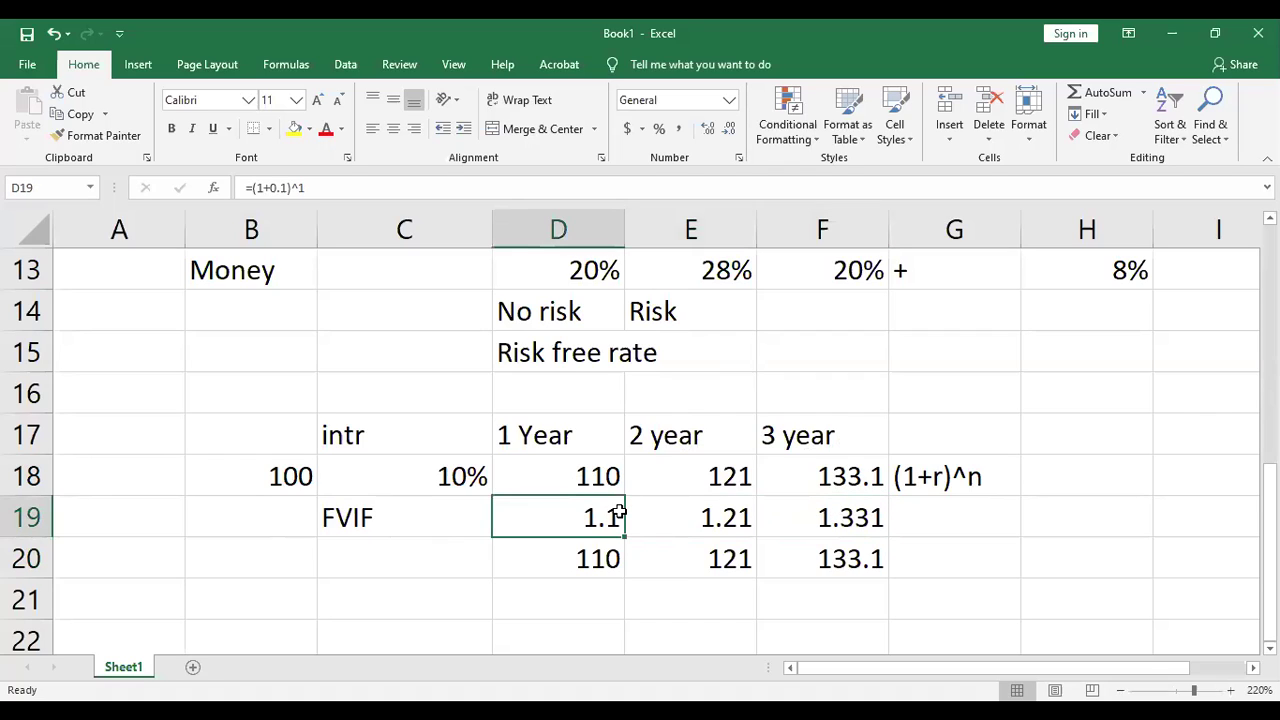
Step: Label the row of compounded amounts Compounting in cell C20
click(380, 560)
text(Com)
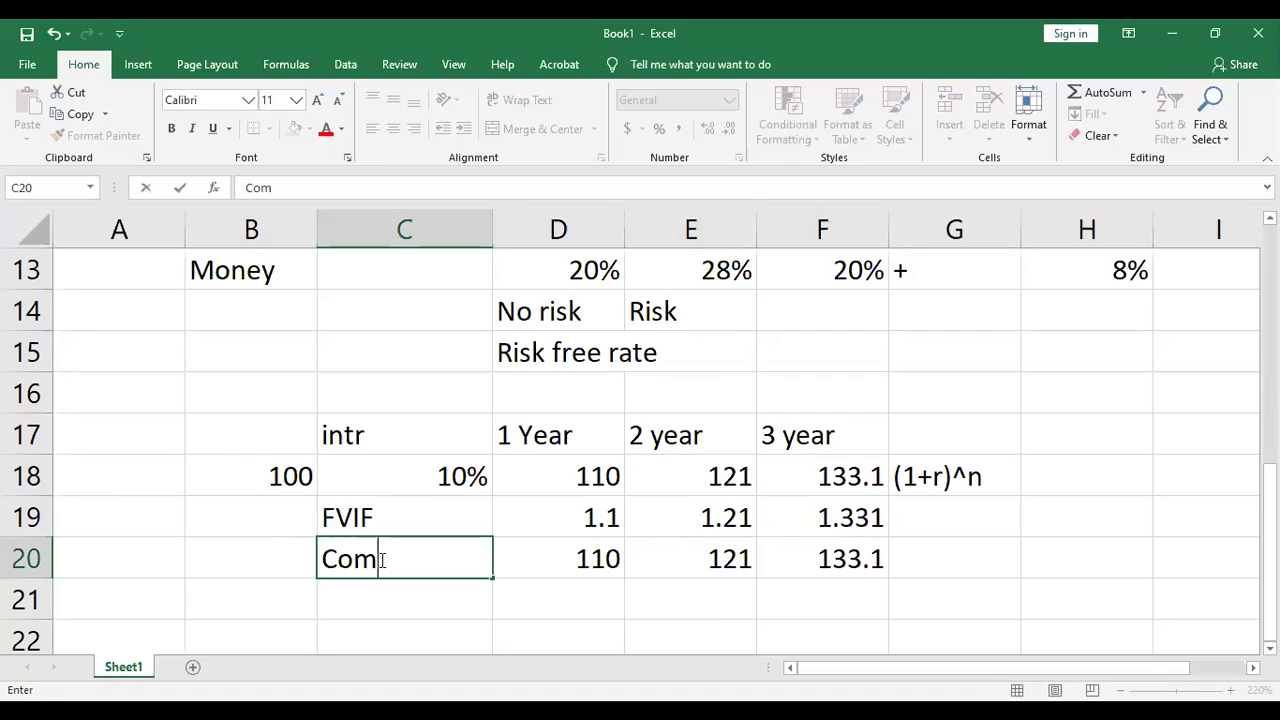
text(pounting)
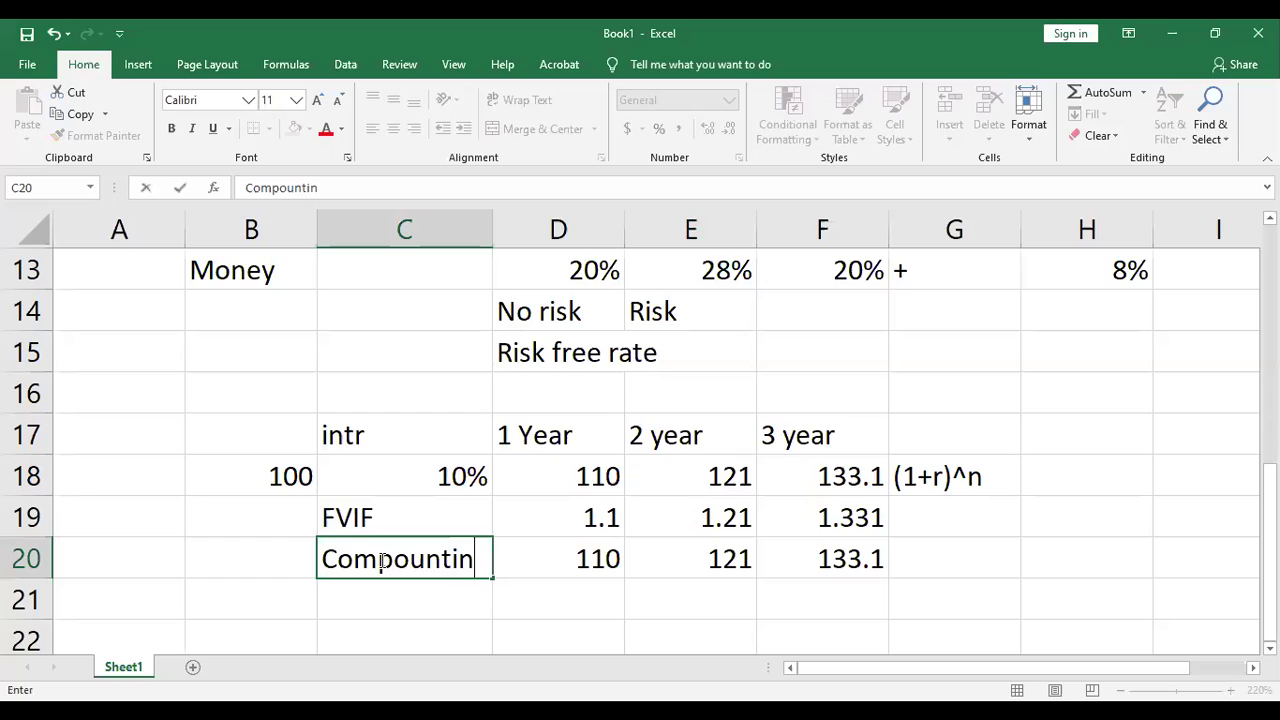
key(Return)
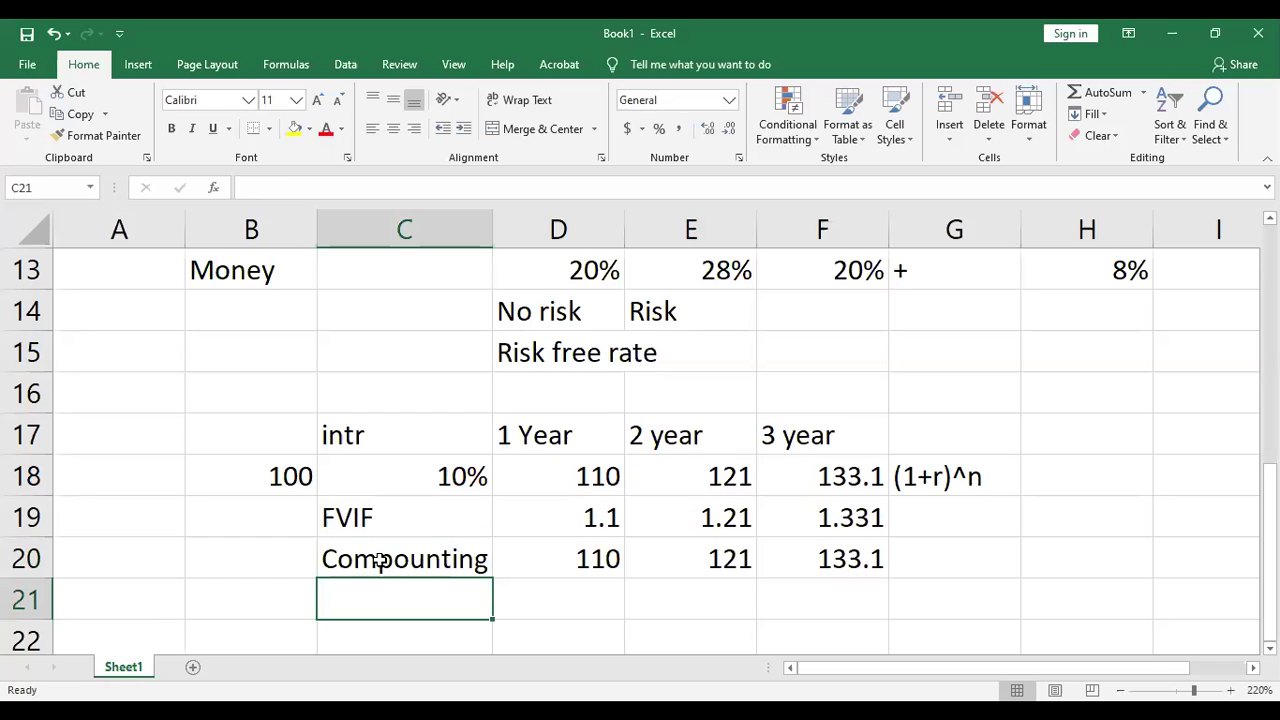
click(457, 560)
click(552, 565)
click(656, 552)
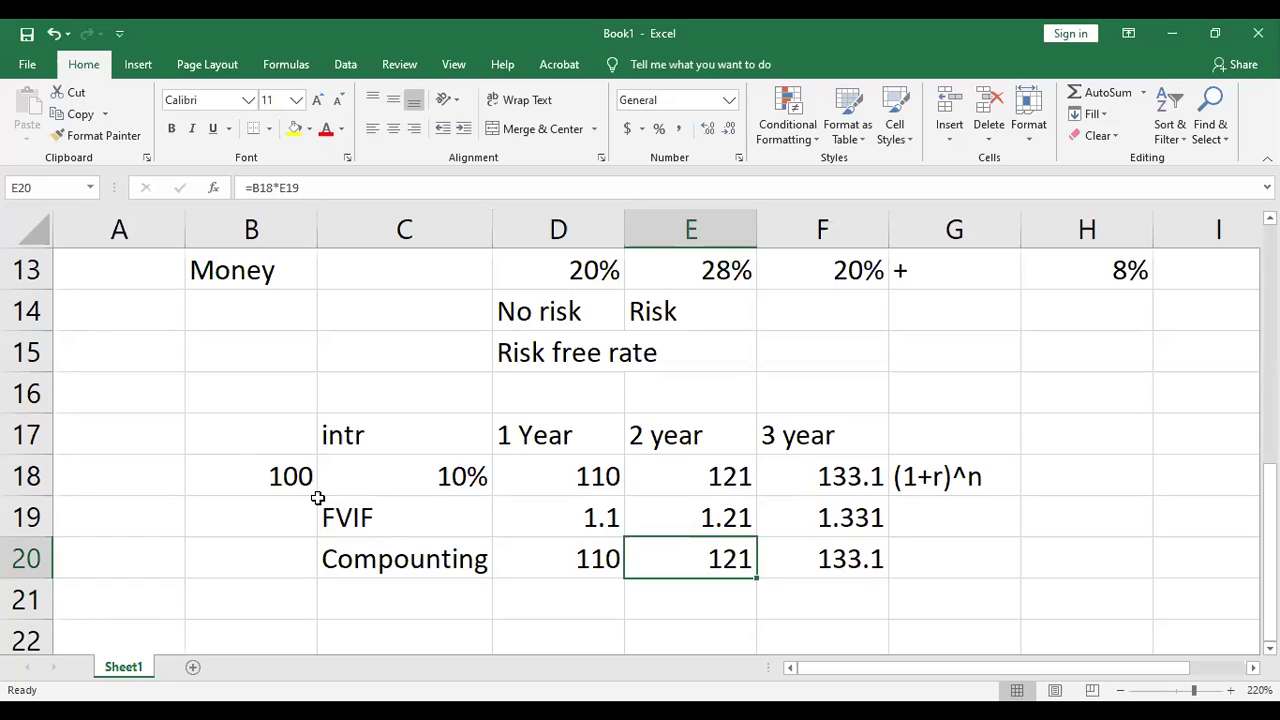
click(366, 556)
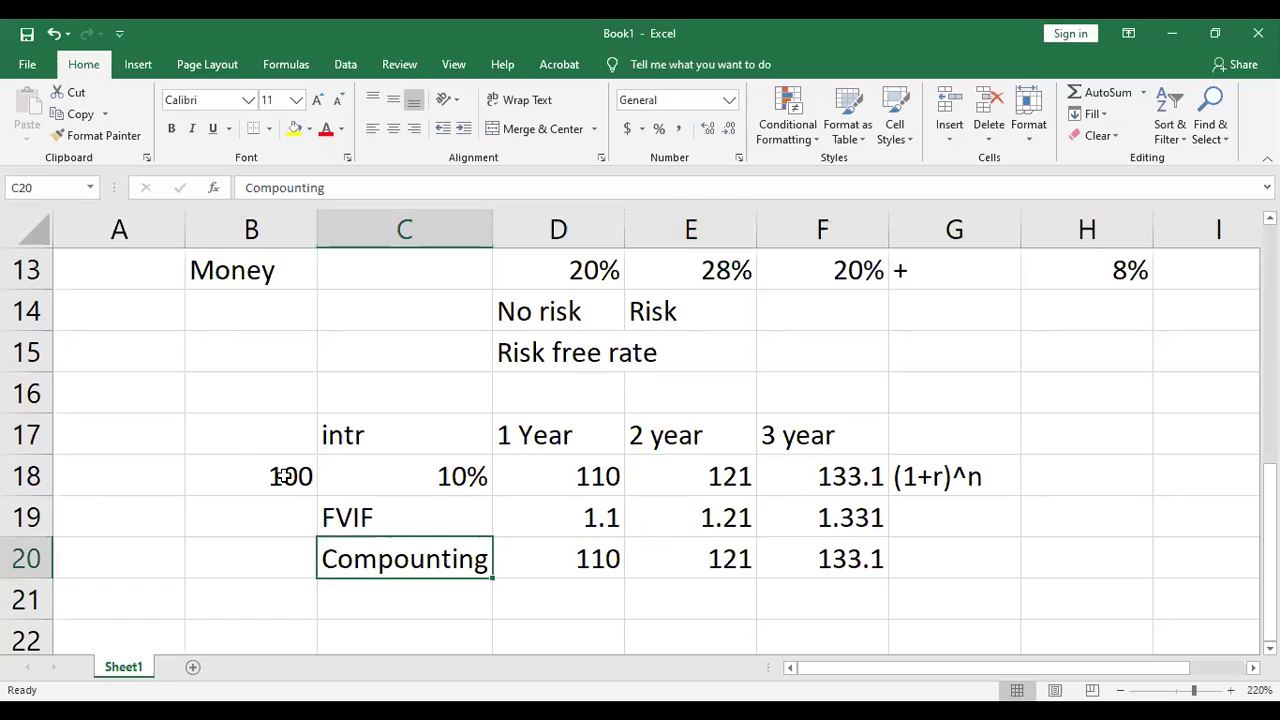
Step: Enter PV in cell B20, and write PV, FVIF and Compunting across cells B21, C21 and D21
click(254, 567)
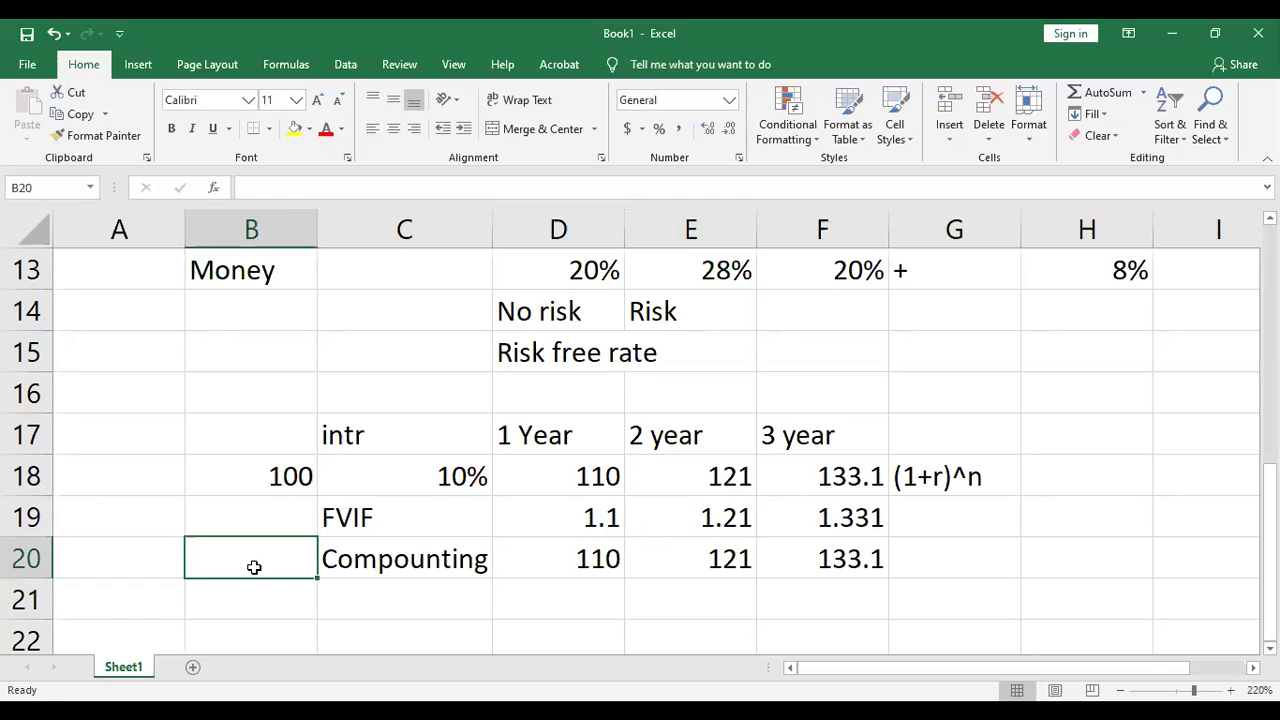
text(PV)
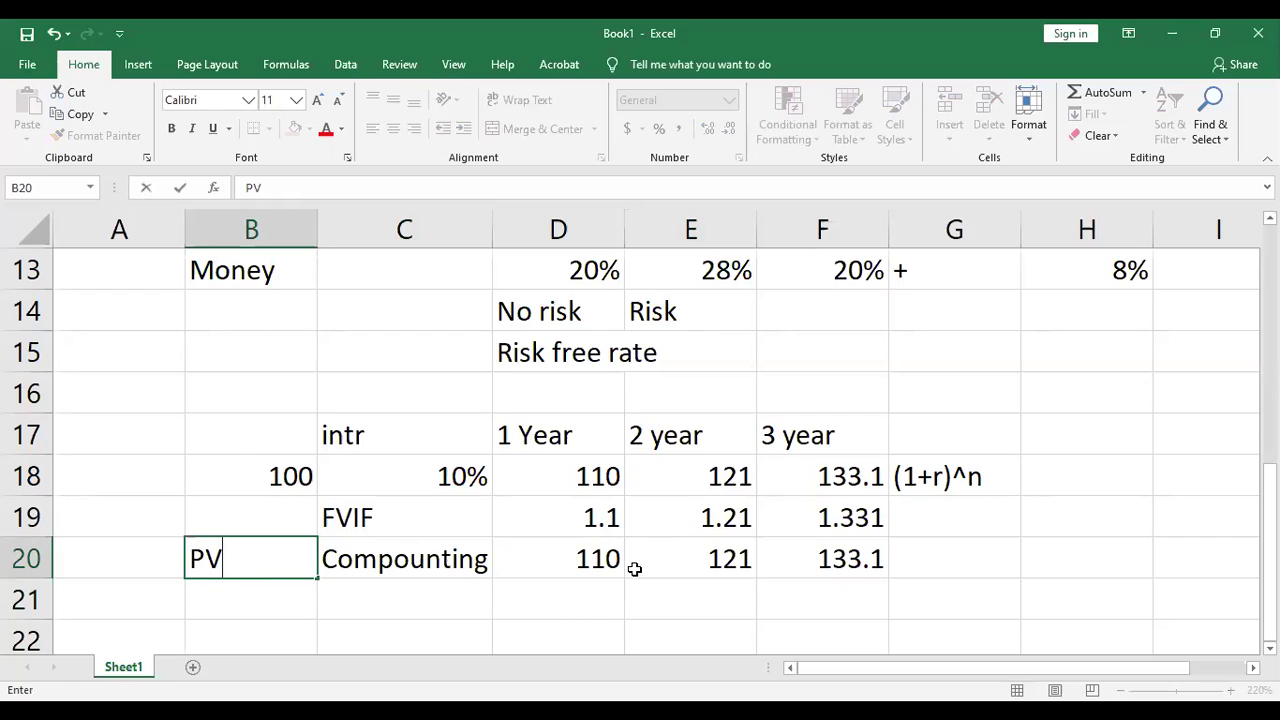
click(297, 601)
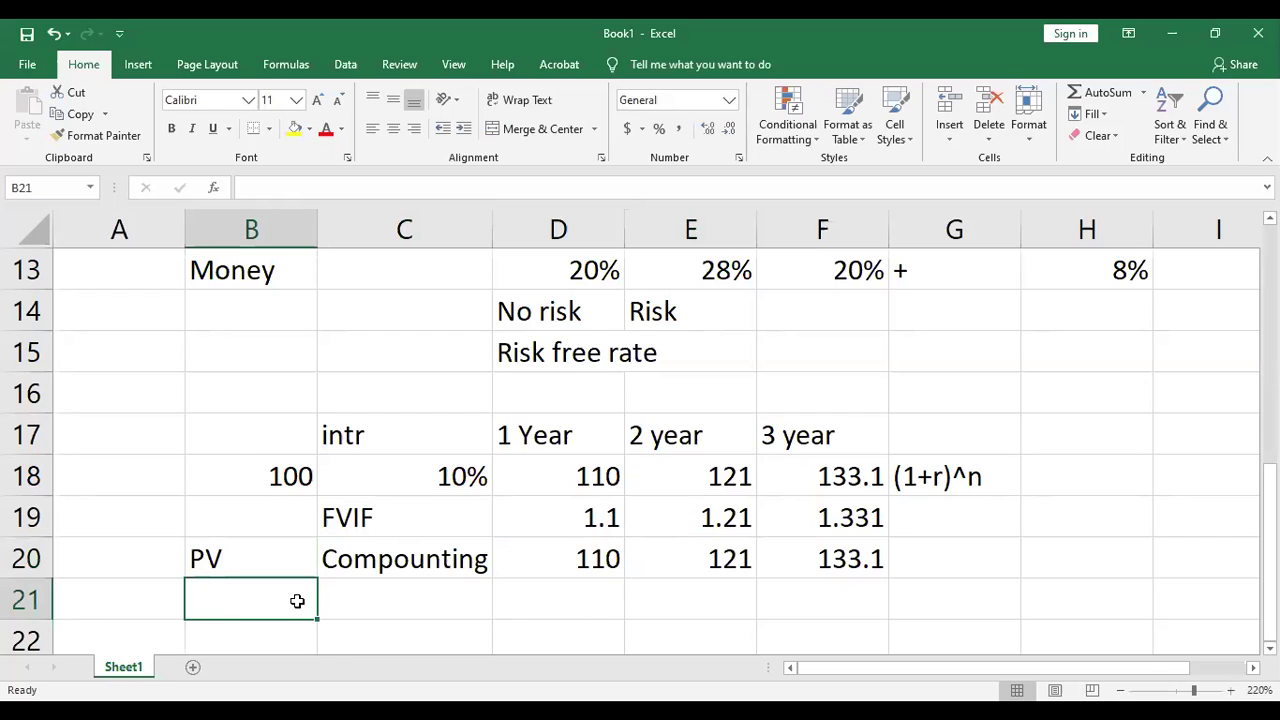
text(PV)
key(Tab)
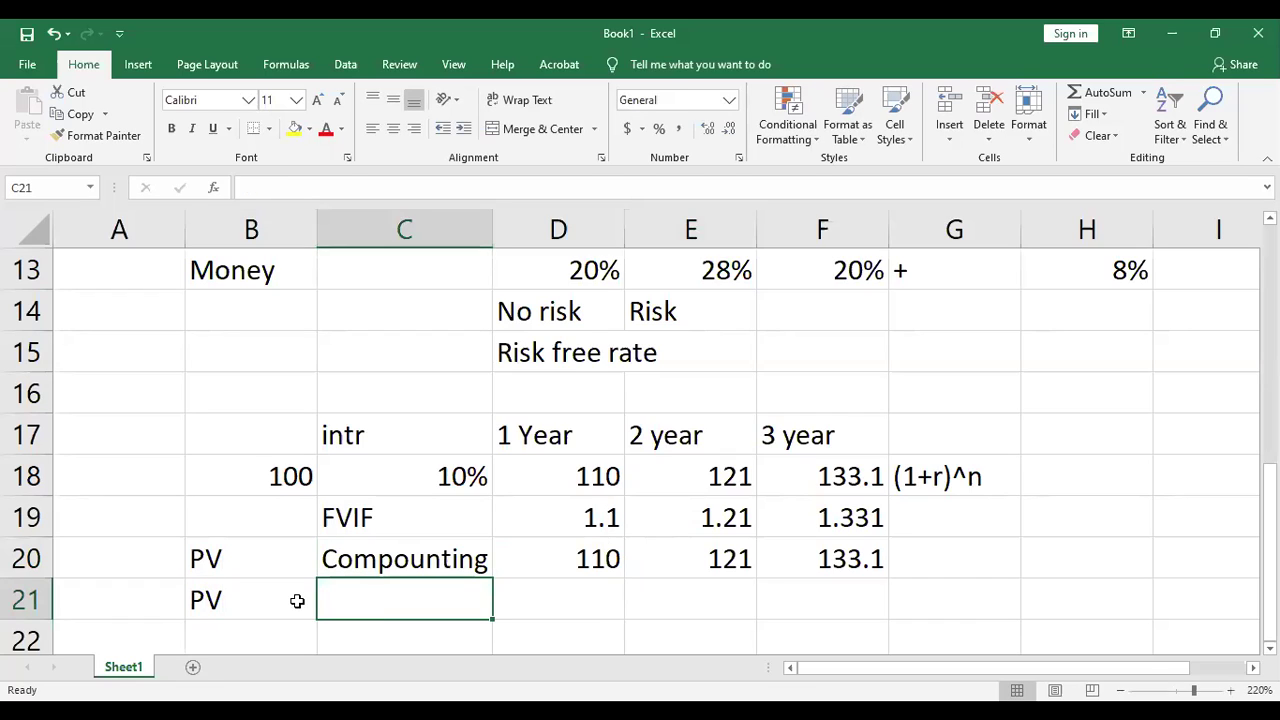
text(FVIF)
key(Tab)
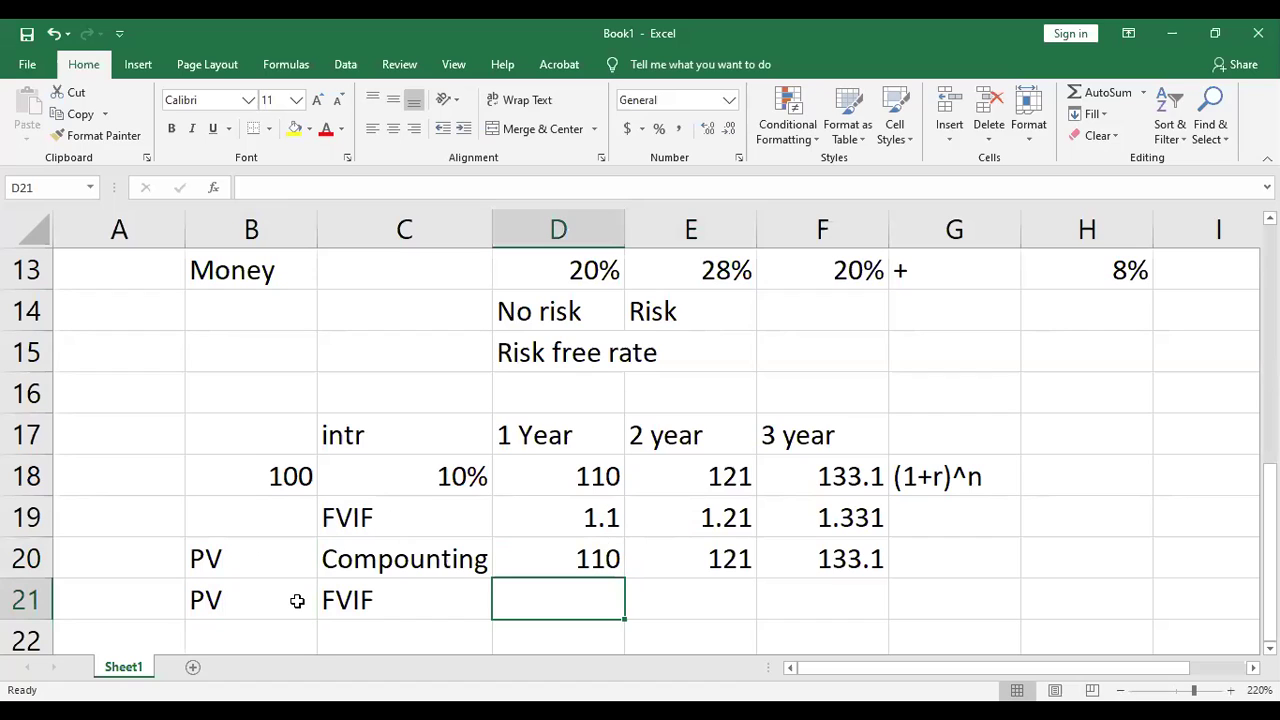
text(Compi)
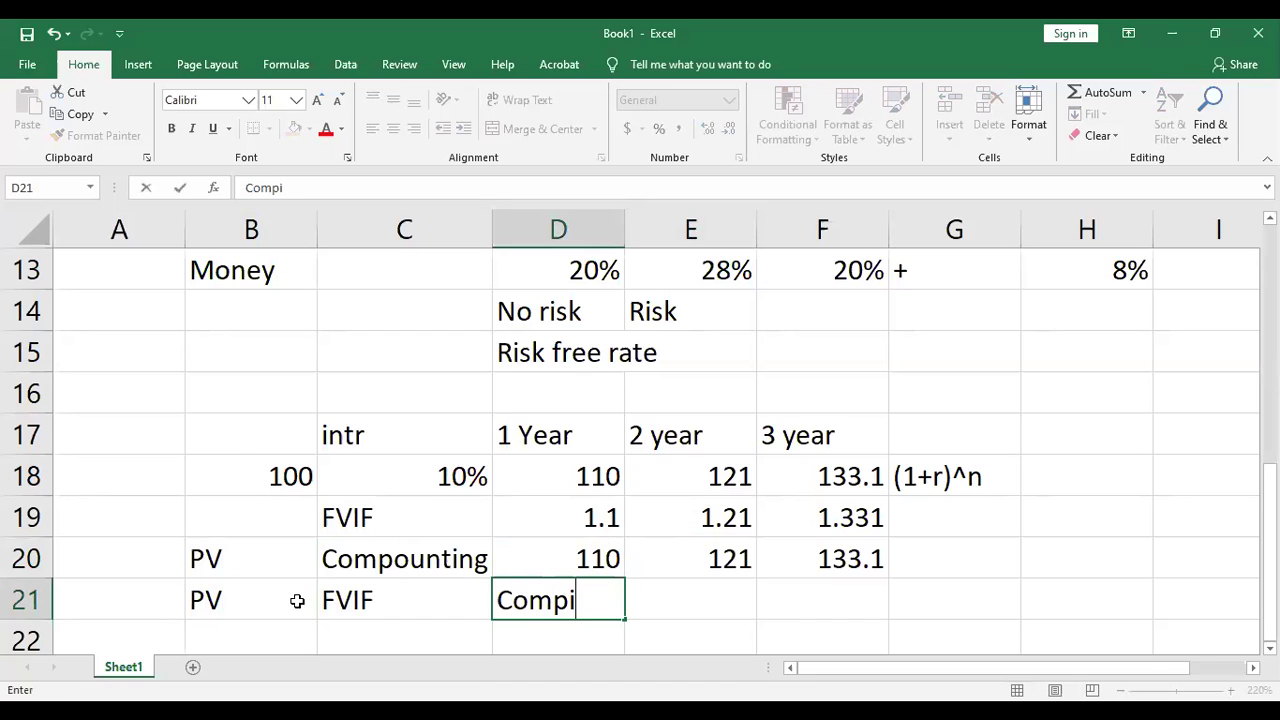
key(BackSpace)
text(unting)
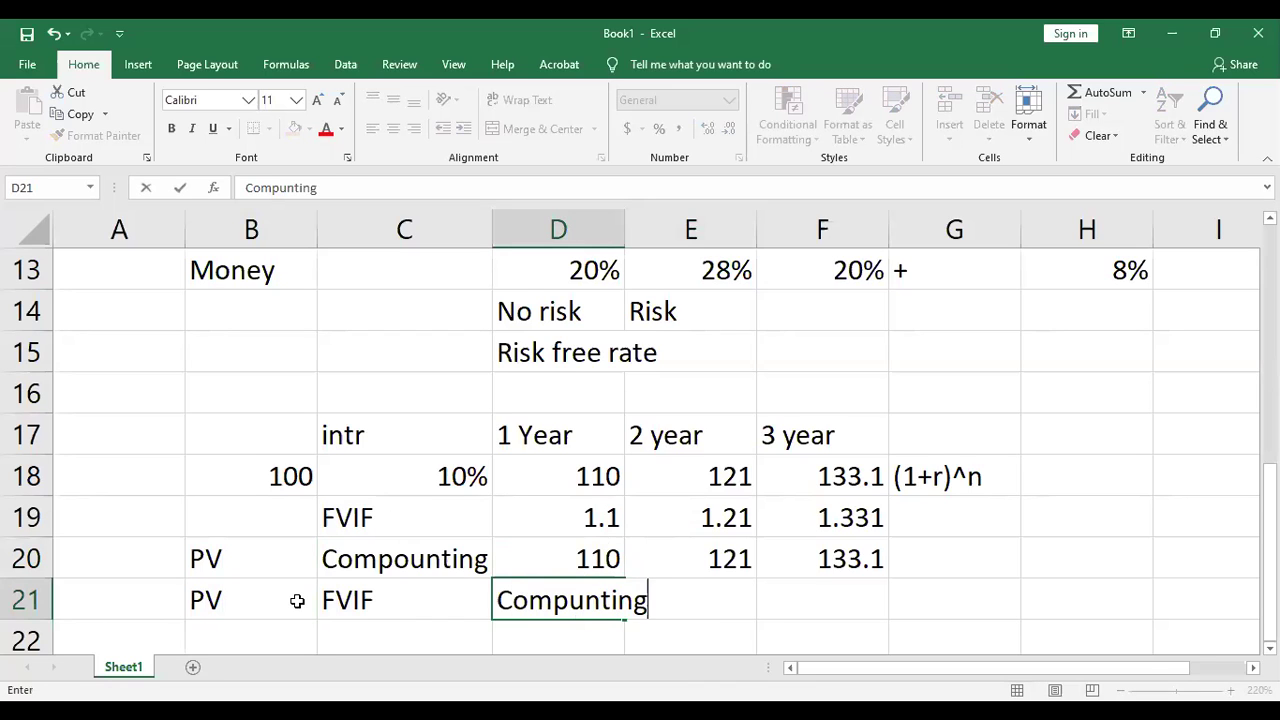
key(Return)
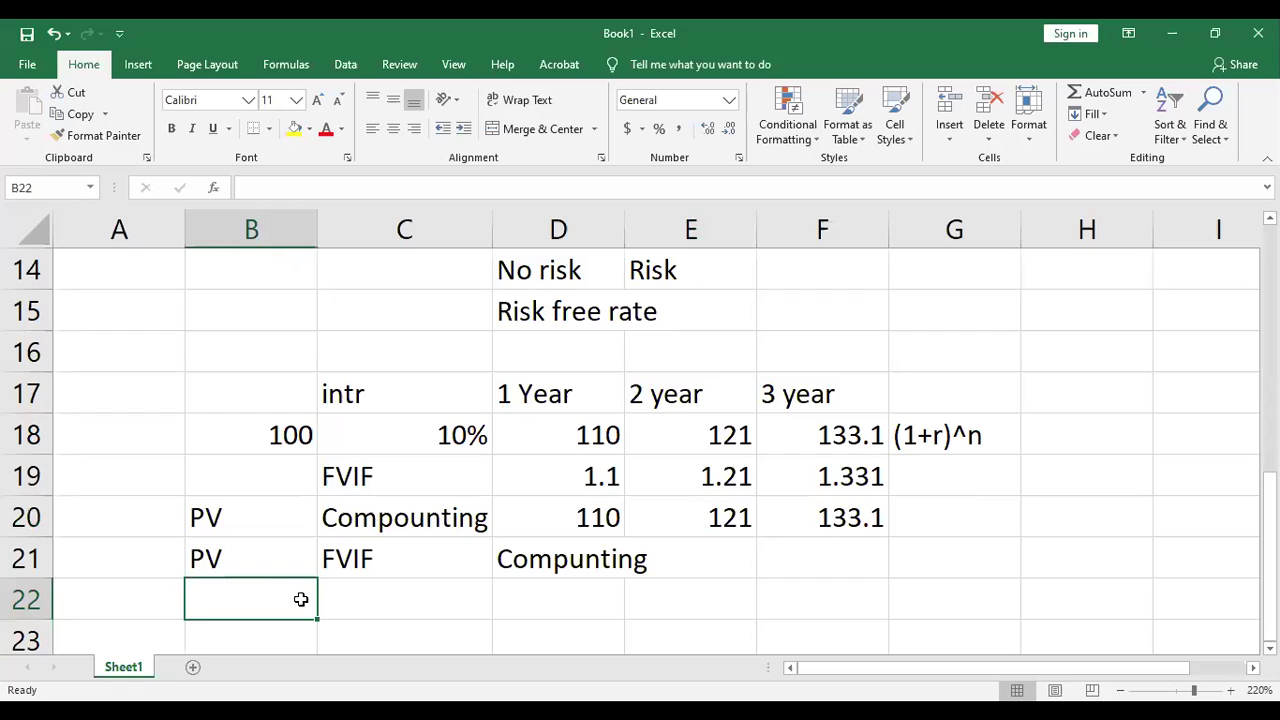
click(213, 557)
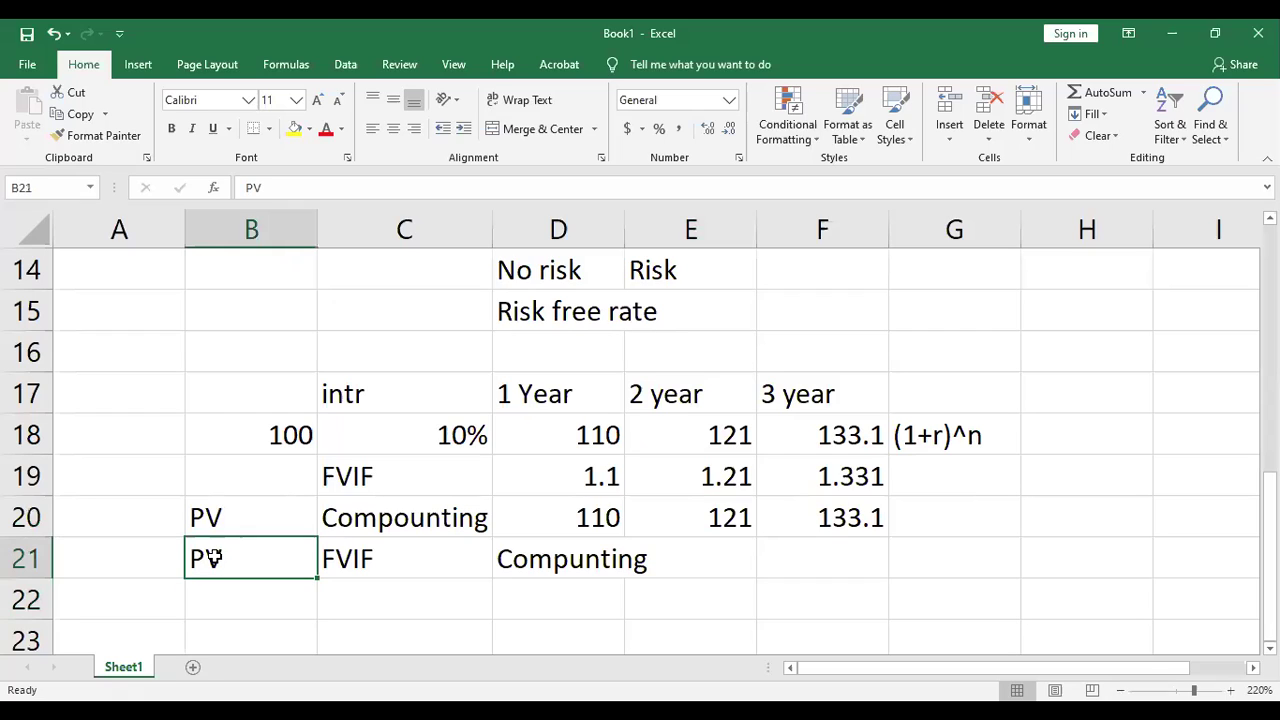
click(327, 560)
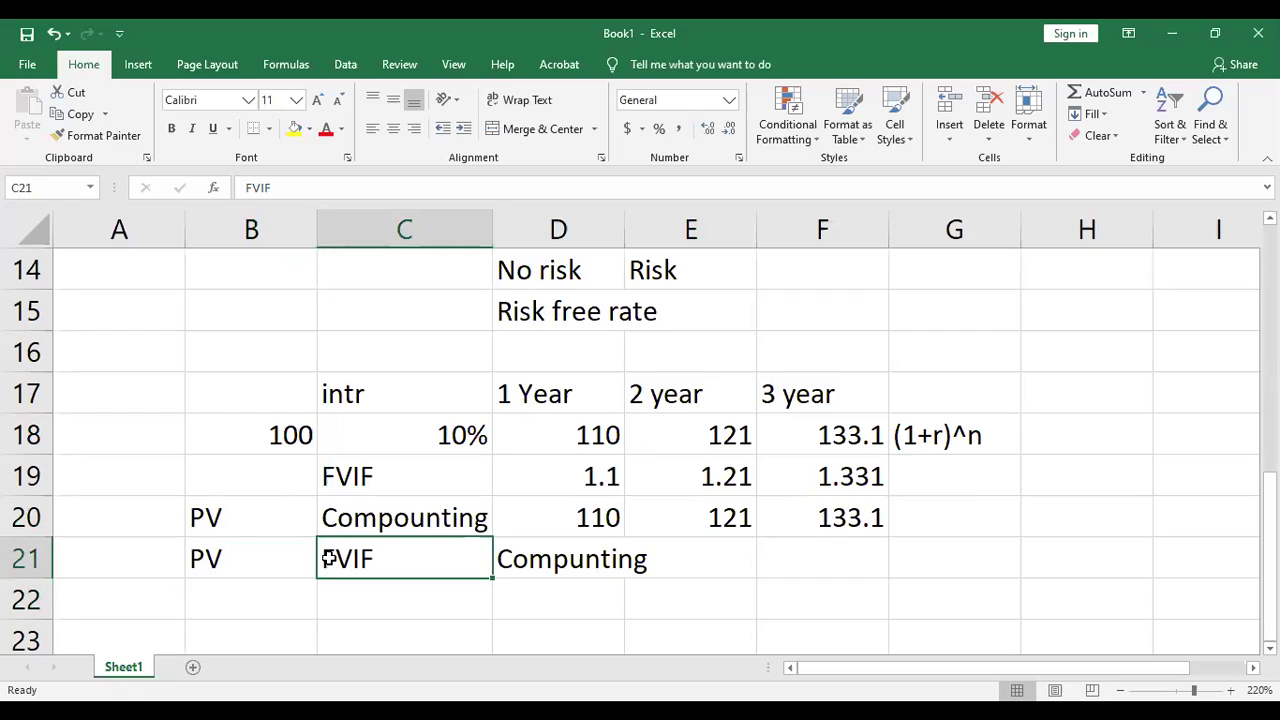
click(533, 562)
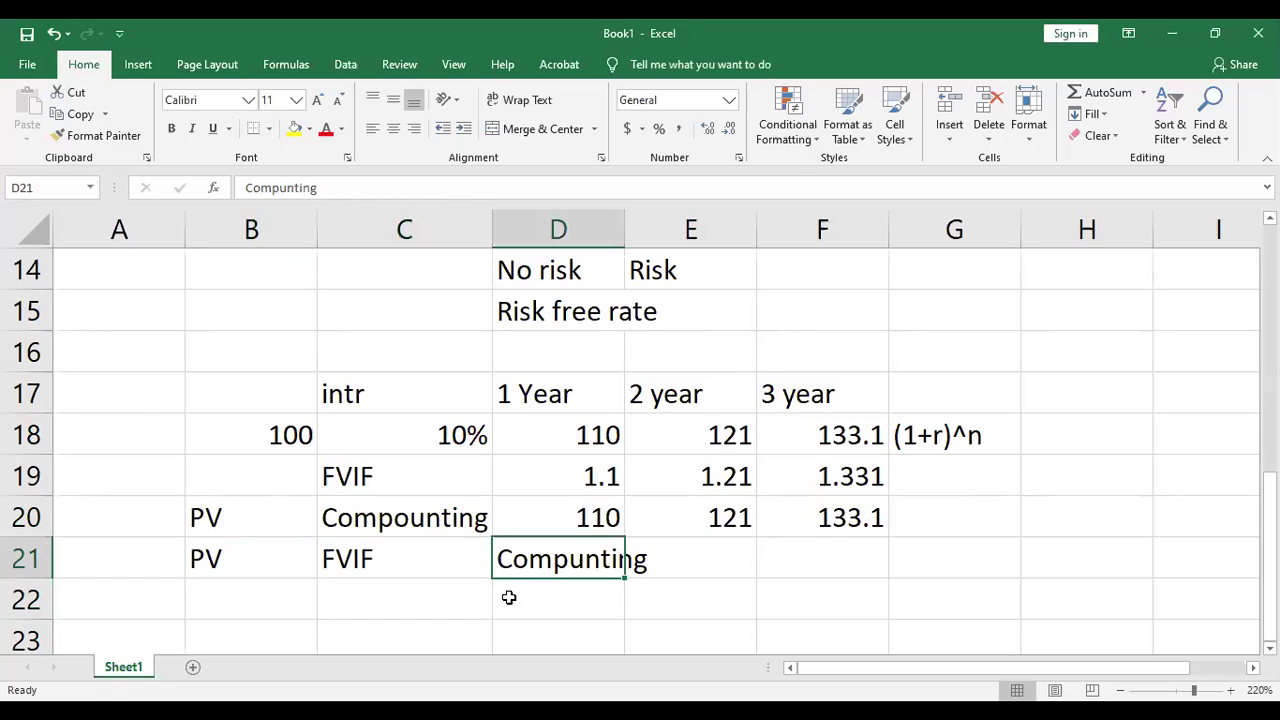
click(214, 592)
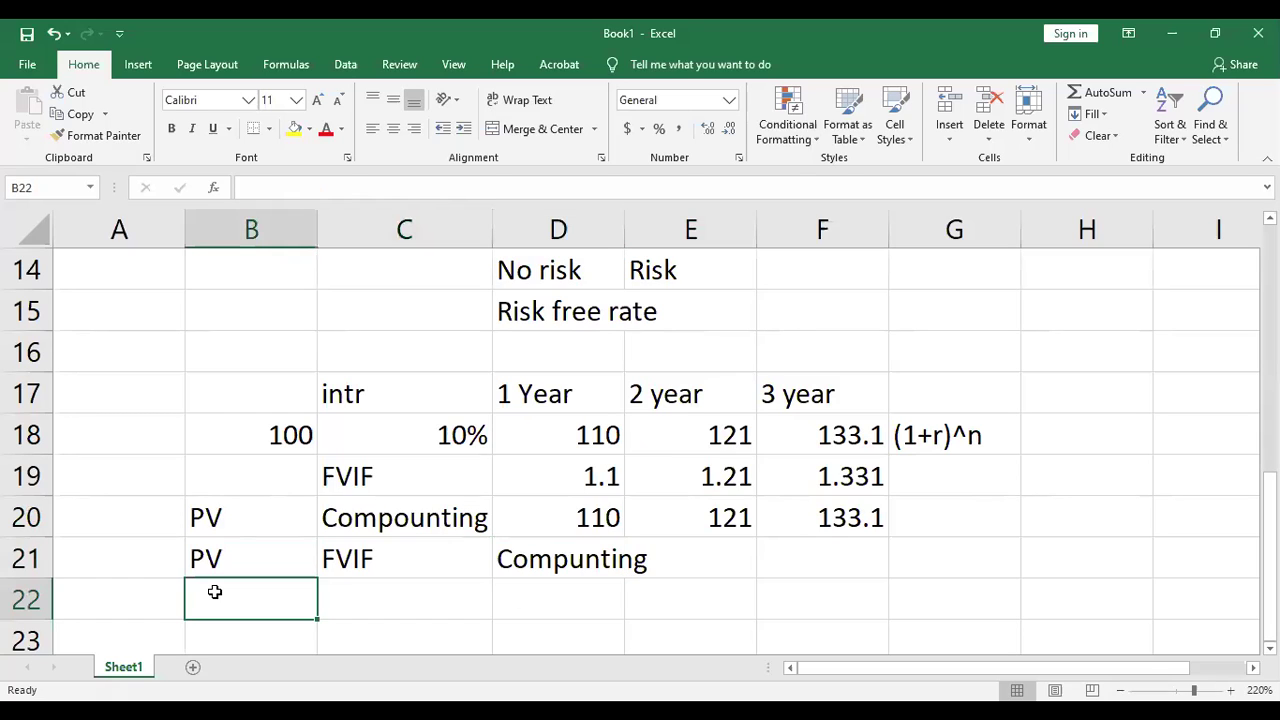
Step: Shorten the FVIF label in cell C21 to FV
double_click(413, 548)
key(BackSpace)
key(BackSpace)
key(Return)
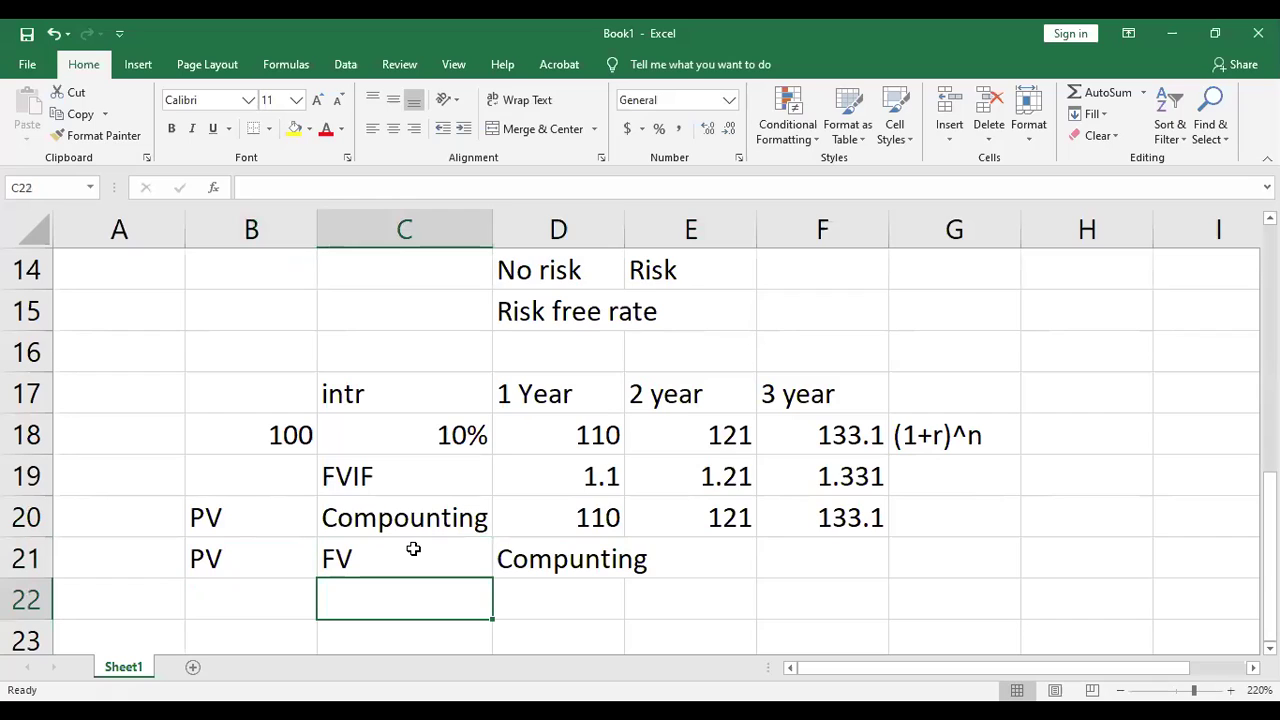
Step: Write FV, PV and Discounting across cells B22, C22 and D22
click(284, 595)
text(FV)
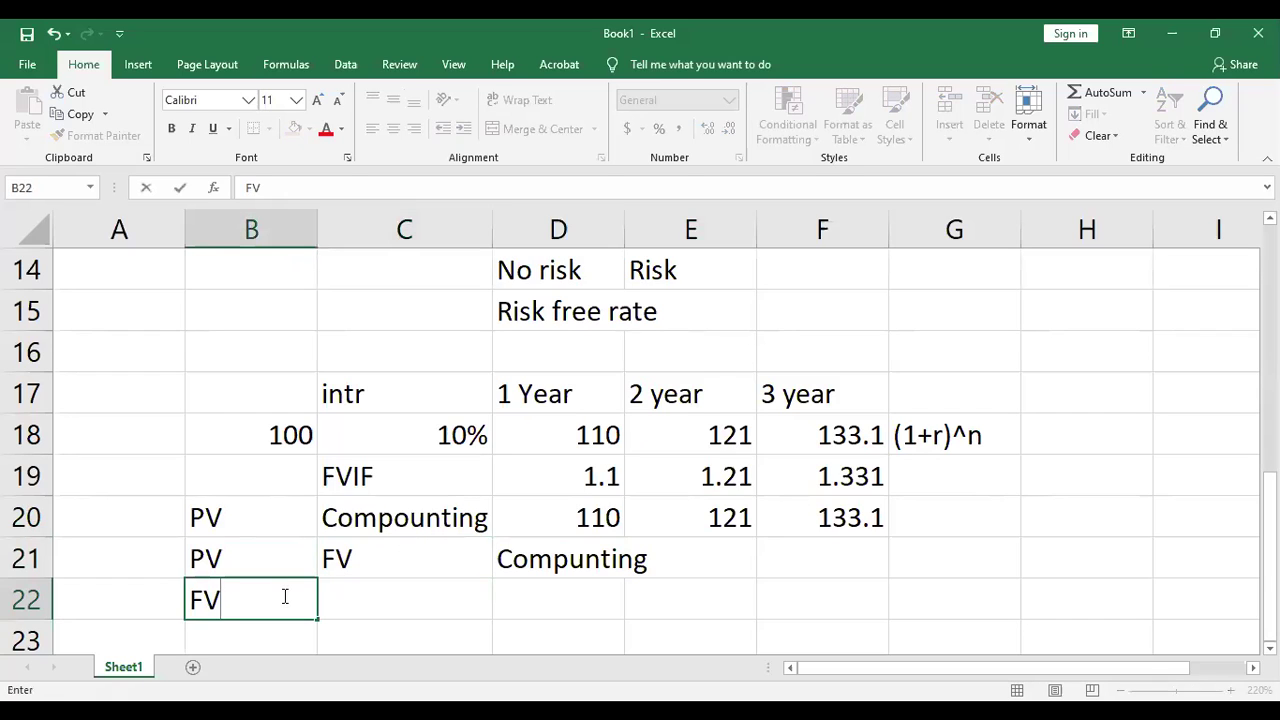
key(Tab)
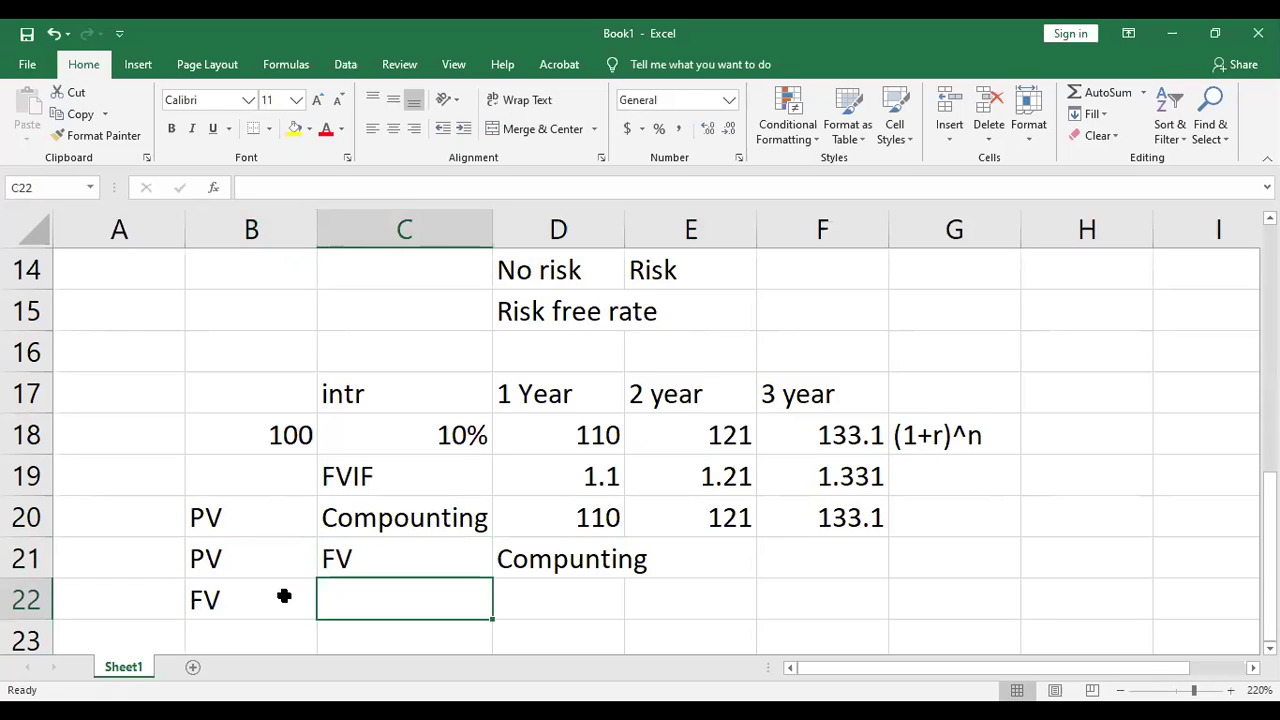
text(PV)
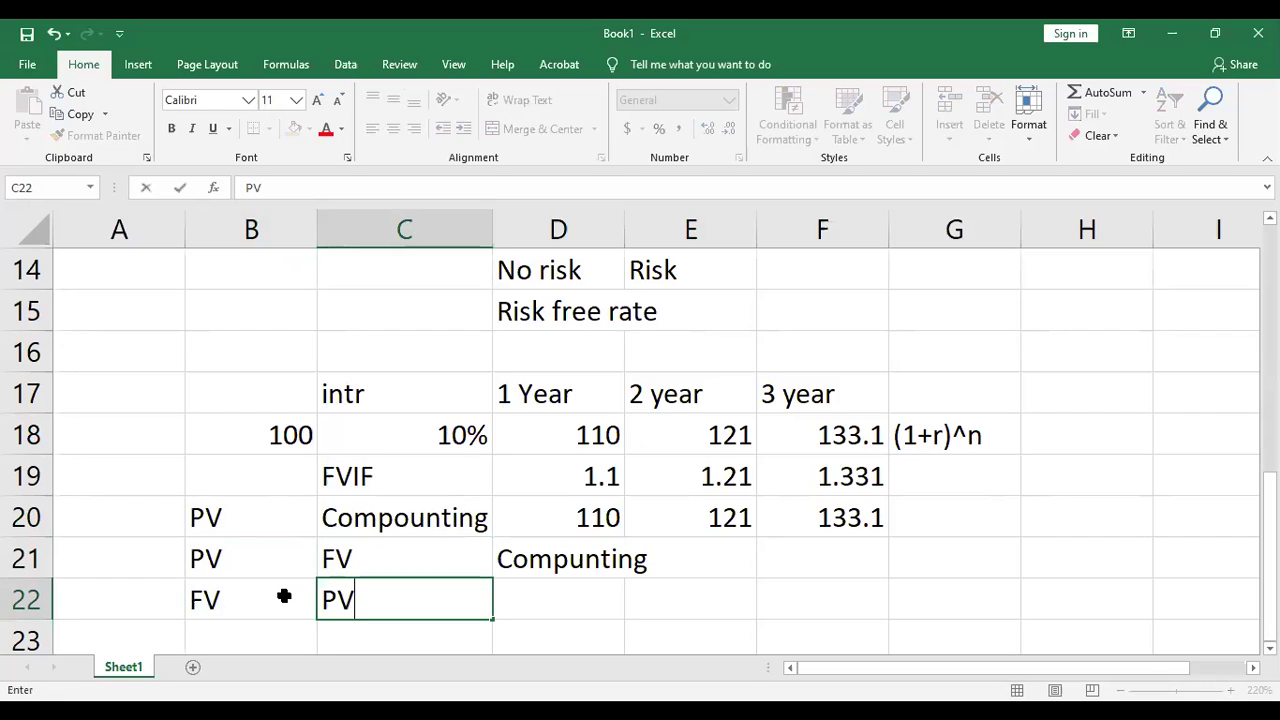
key(Tab)
text(D)
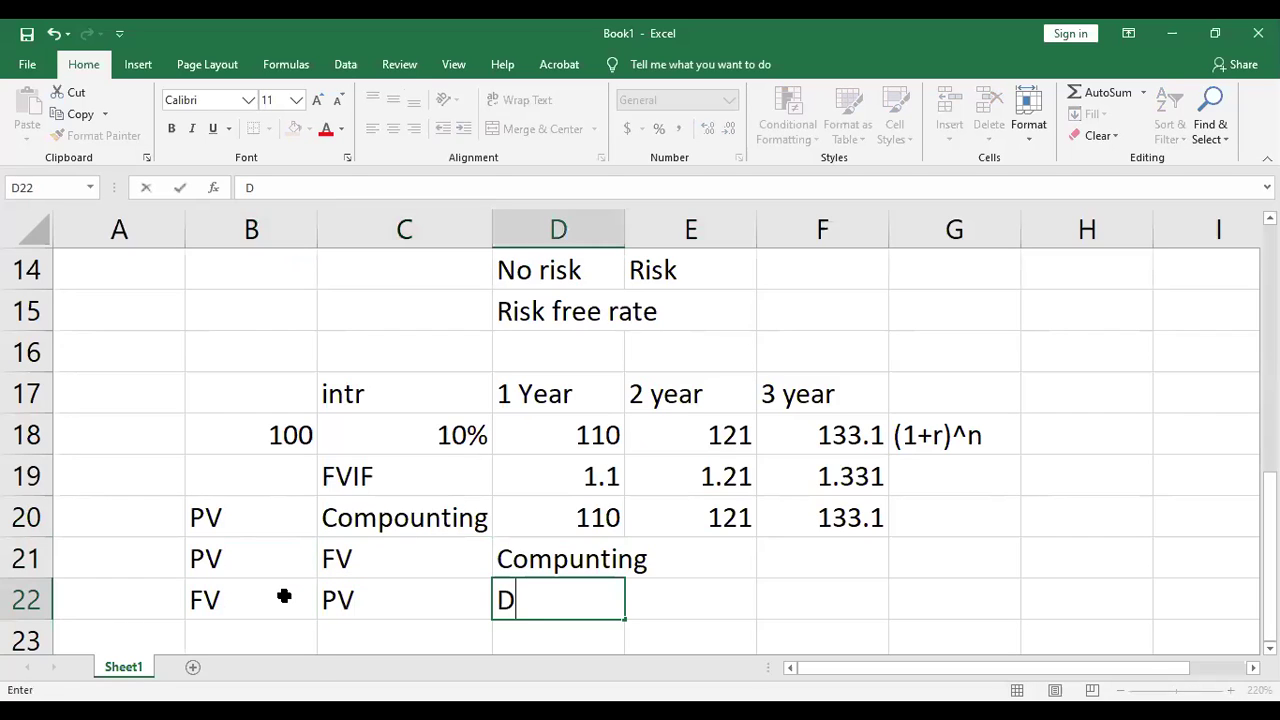
text(iscounting)
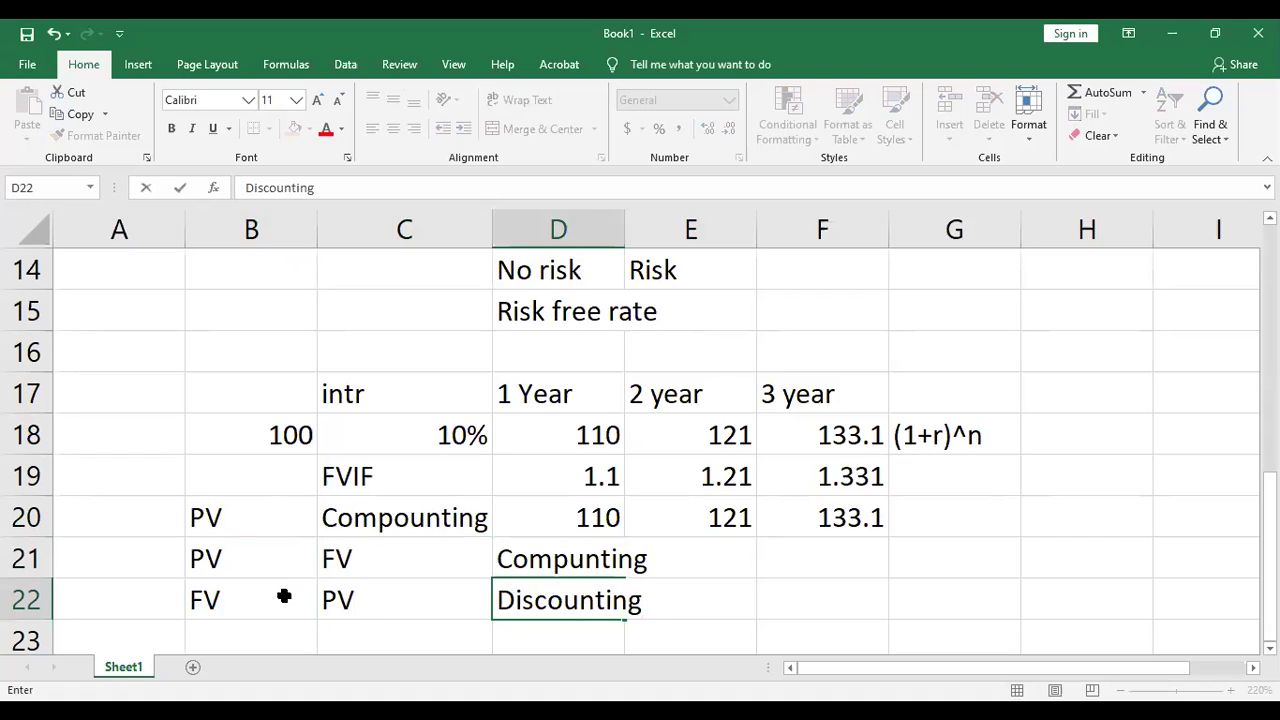
key(Tab)
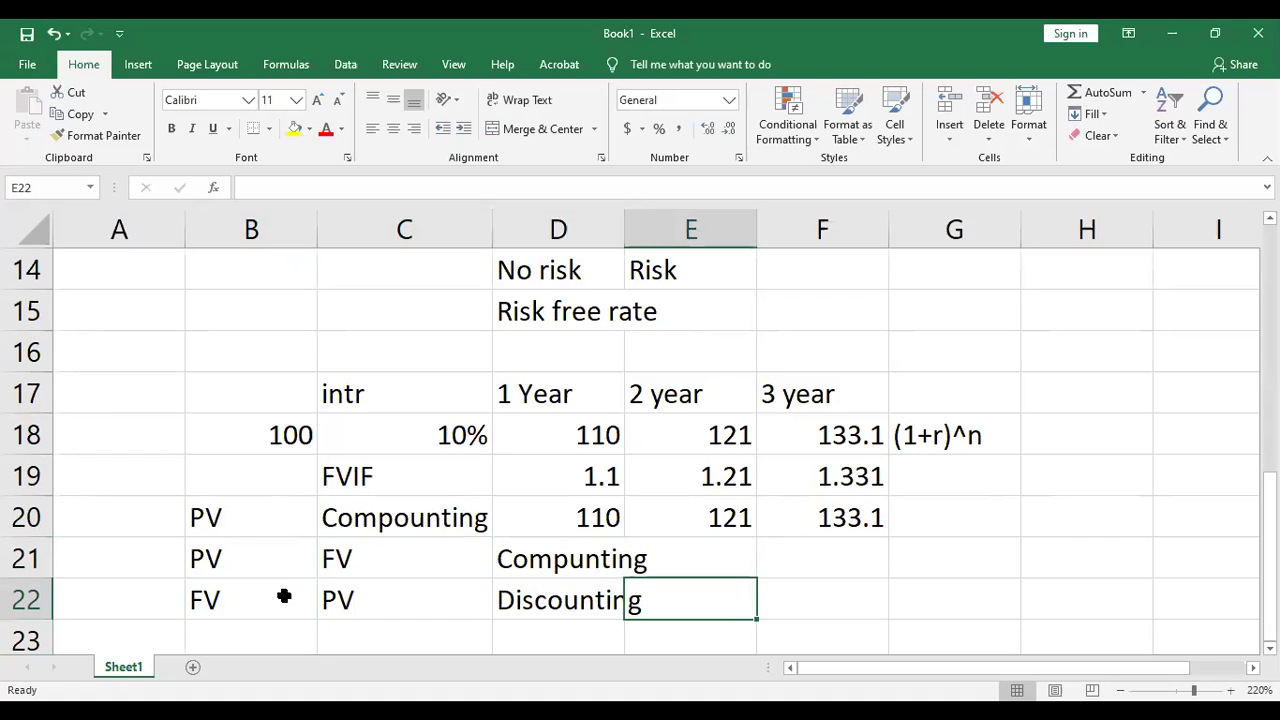
Step: Label the row below the discounting line PVIF in cell C23
scroll(284, 596, down, 1)
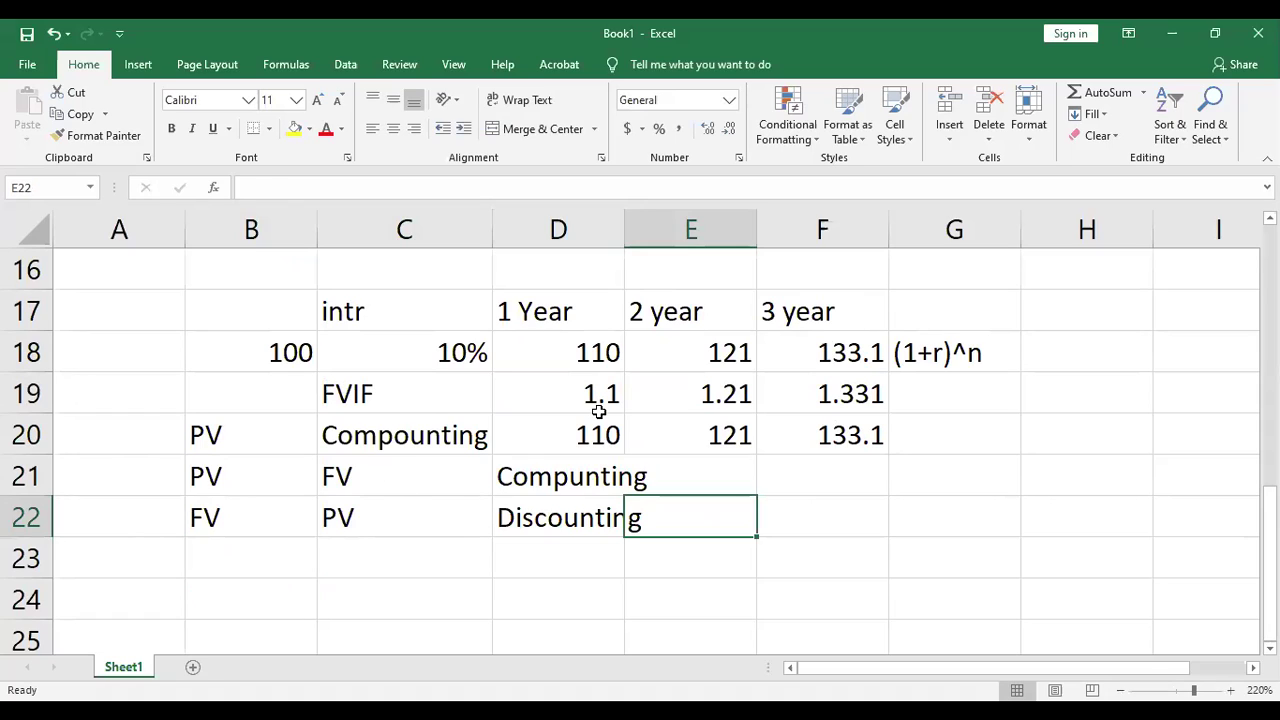
click(568, 434)
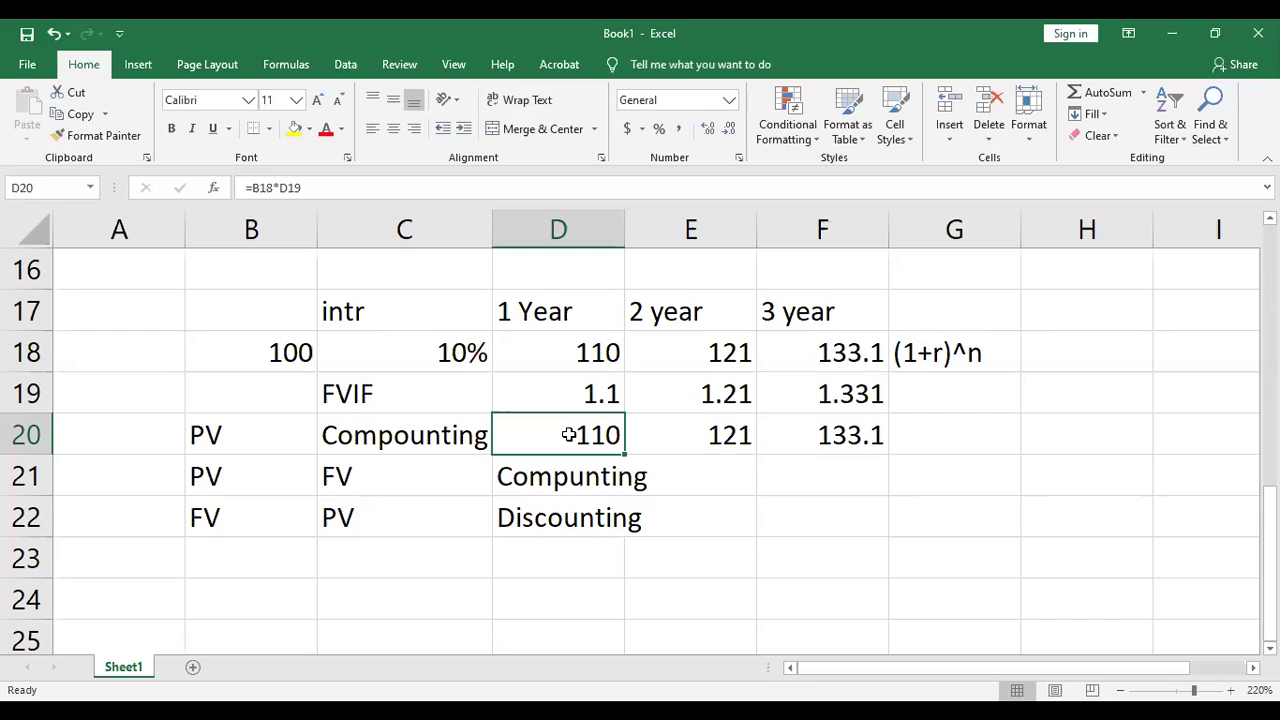
click(567, 549)
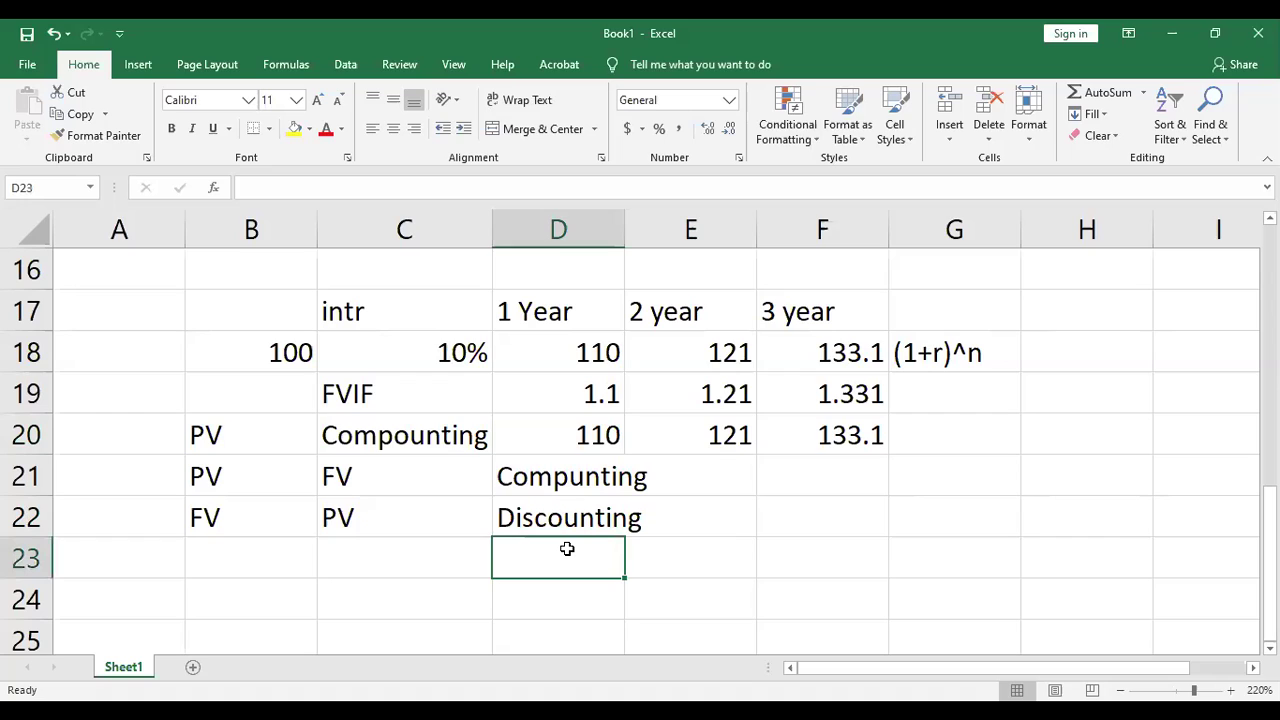
click(372, 401)
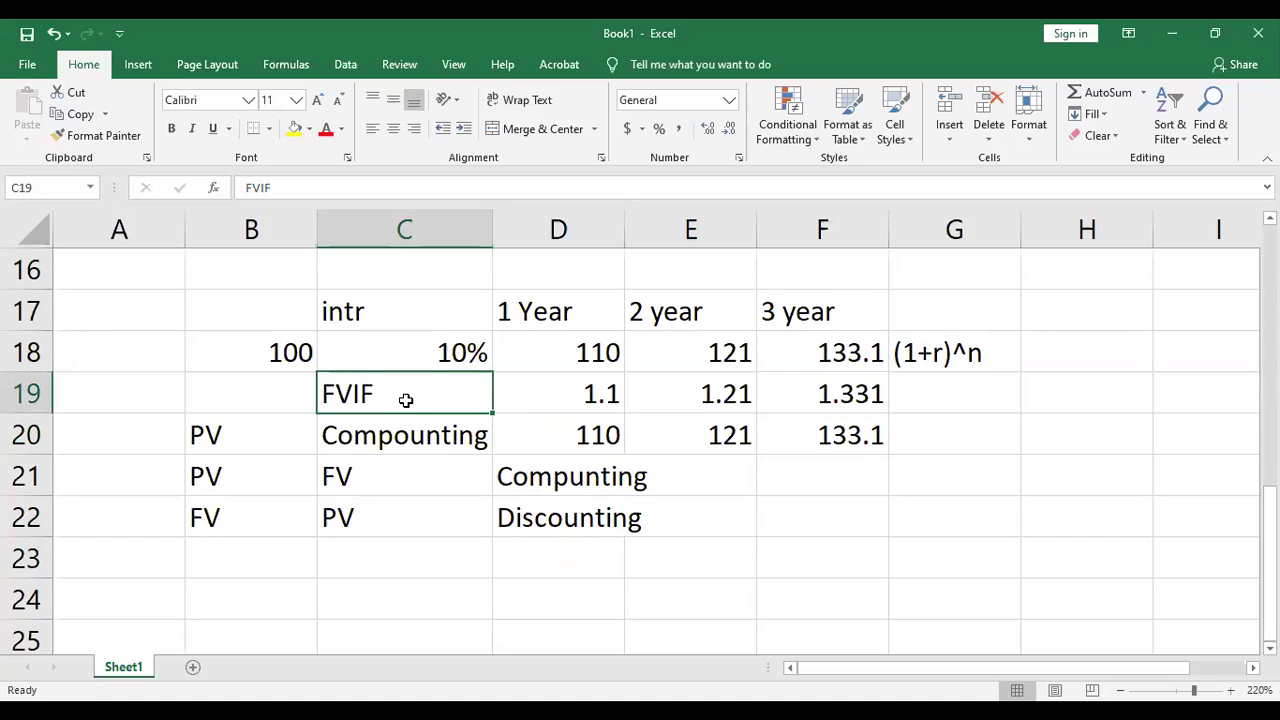
click(370, 554)
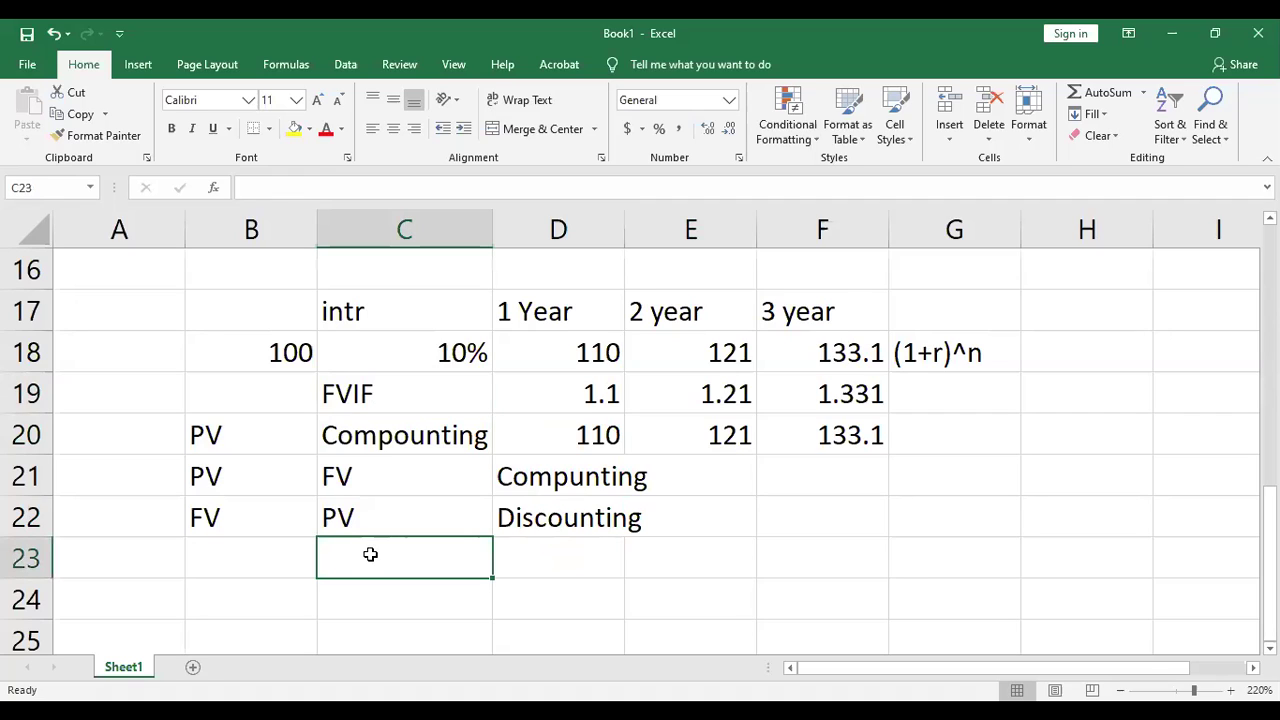
text(PVIF)
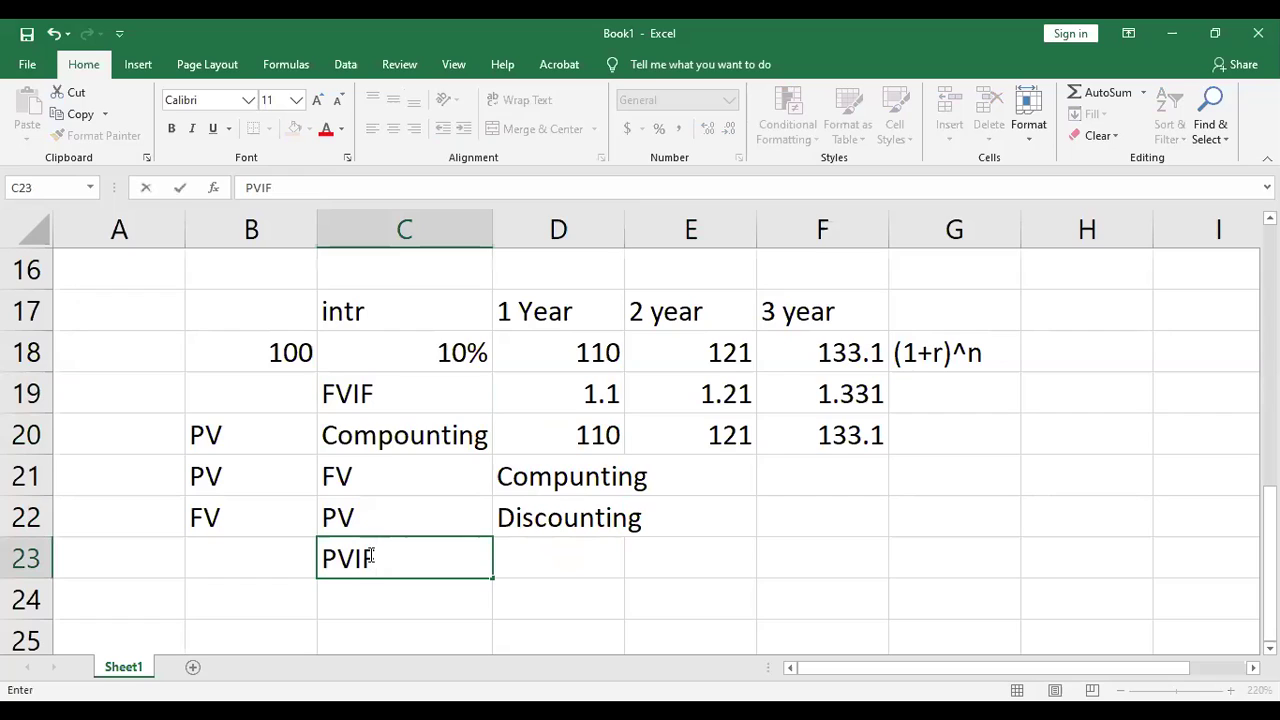
key(Tab)
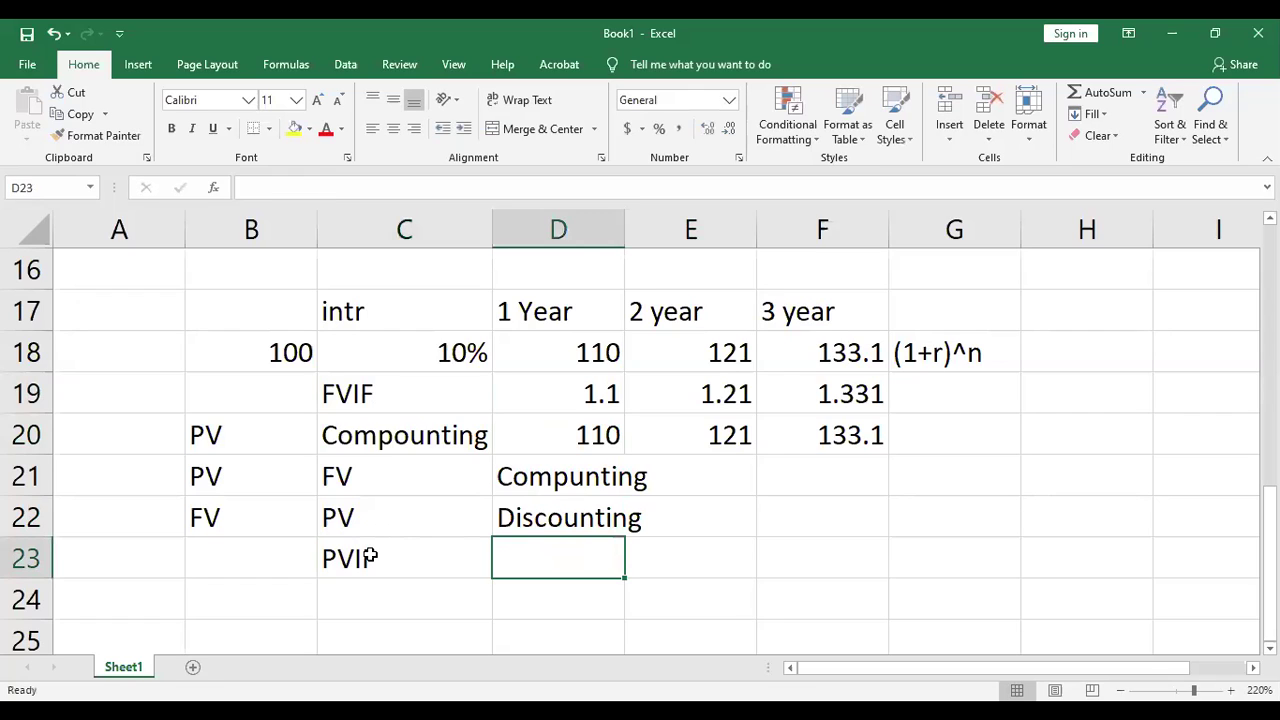
Step: Note the present value factor formula 1/((1+r)^n) as text in cell G23
click(966, 556)
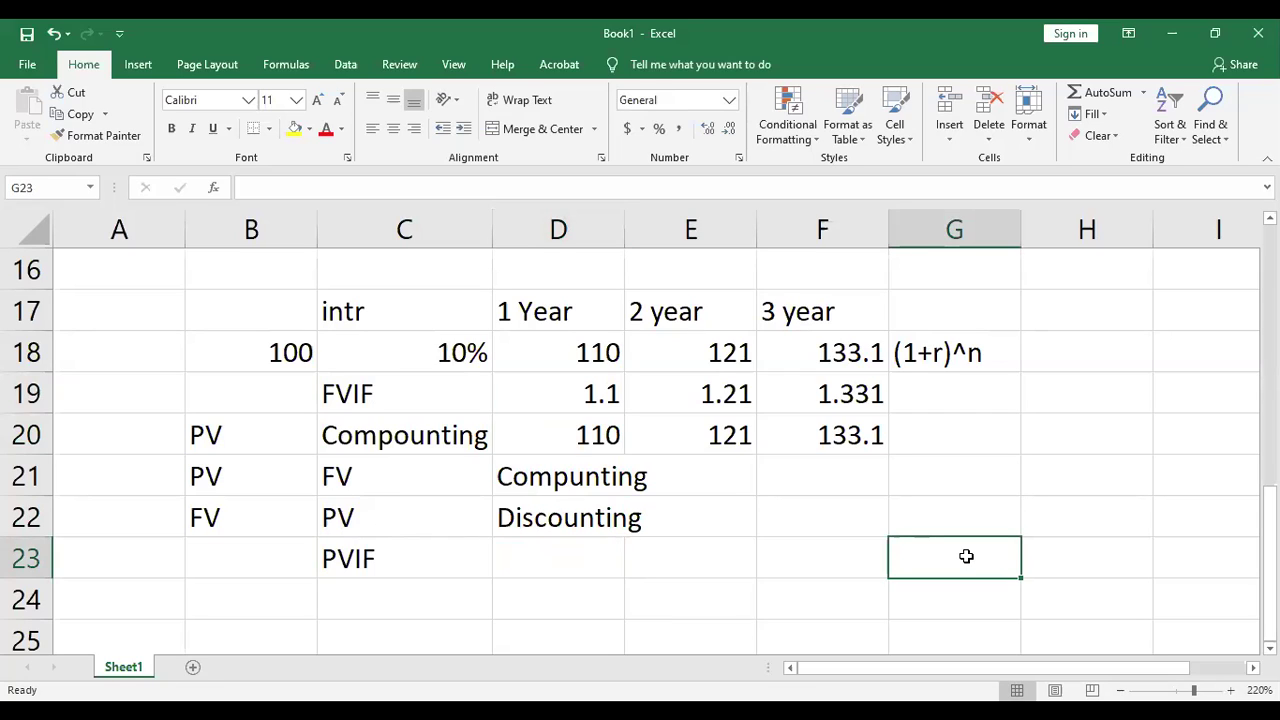
text(9)
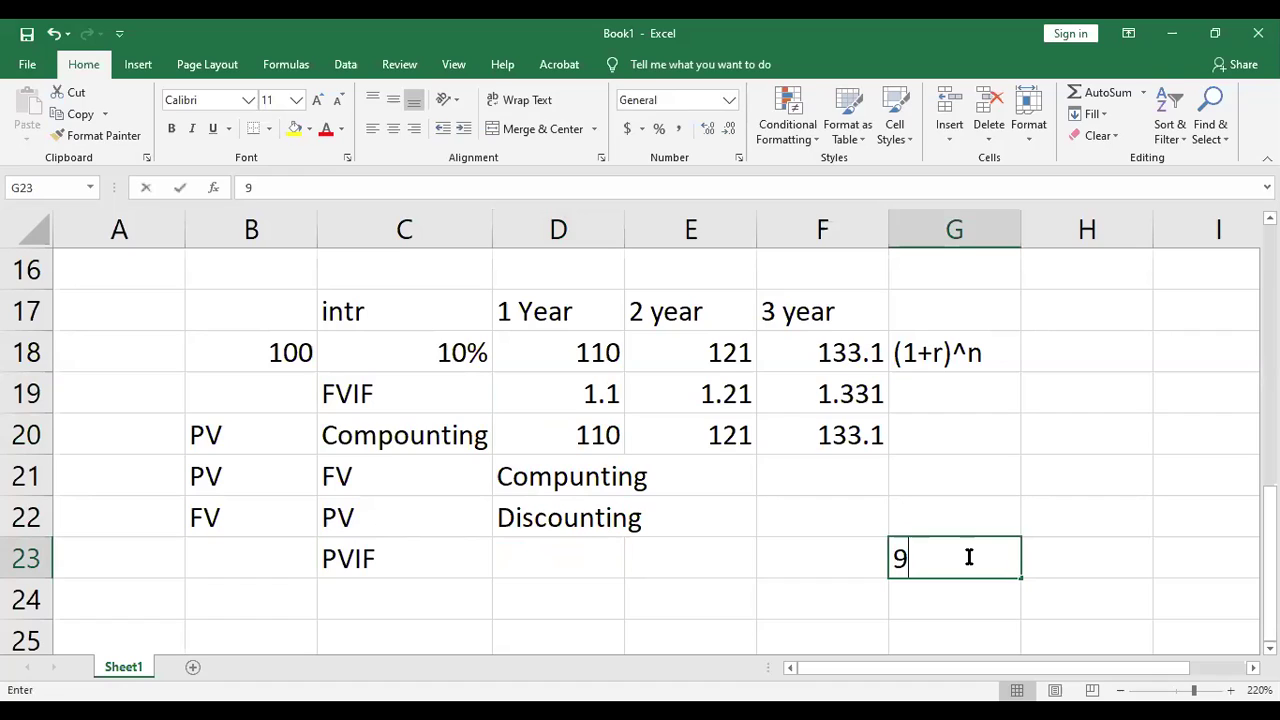
key(BackSpace)
text((1+r)
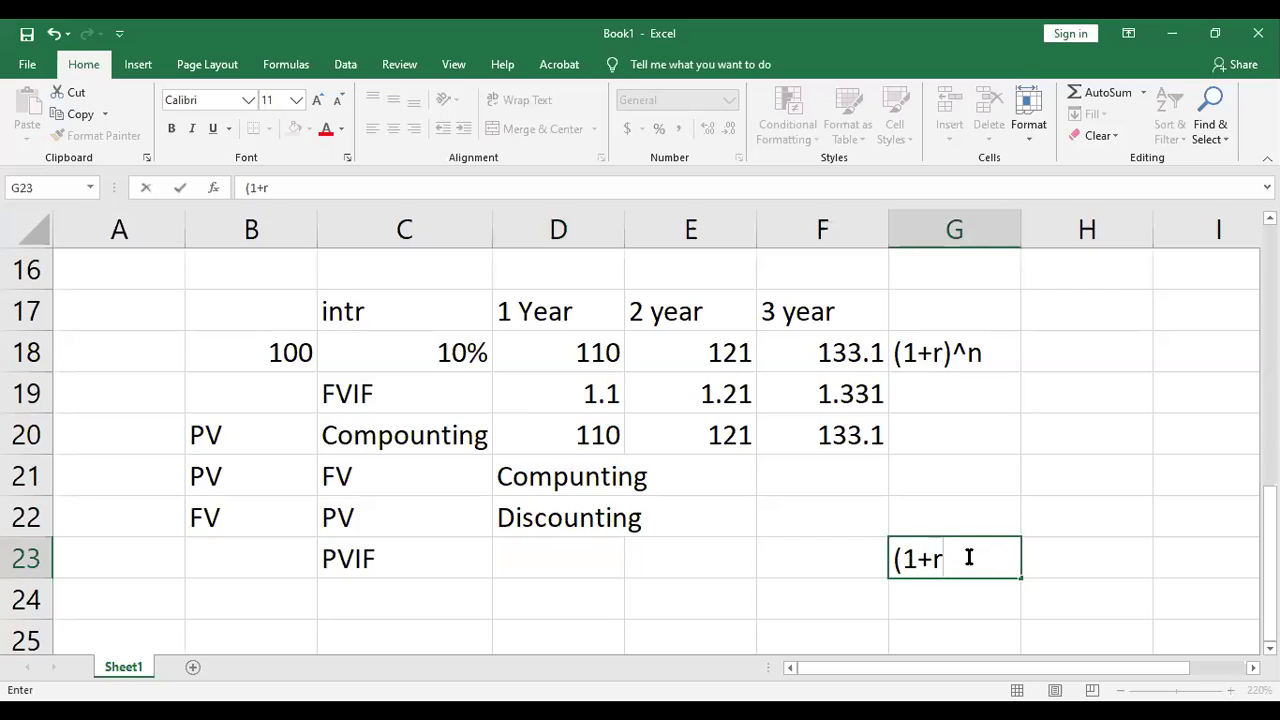
text()^n)
click(896, 563)
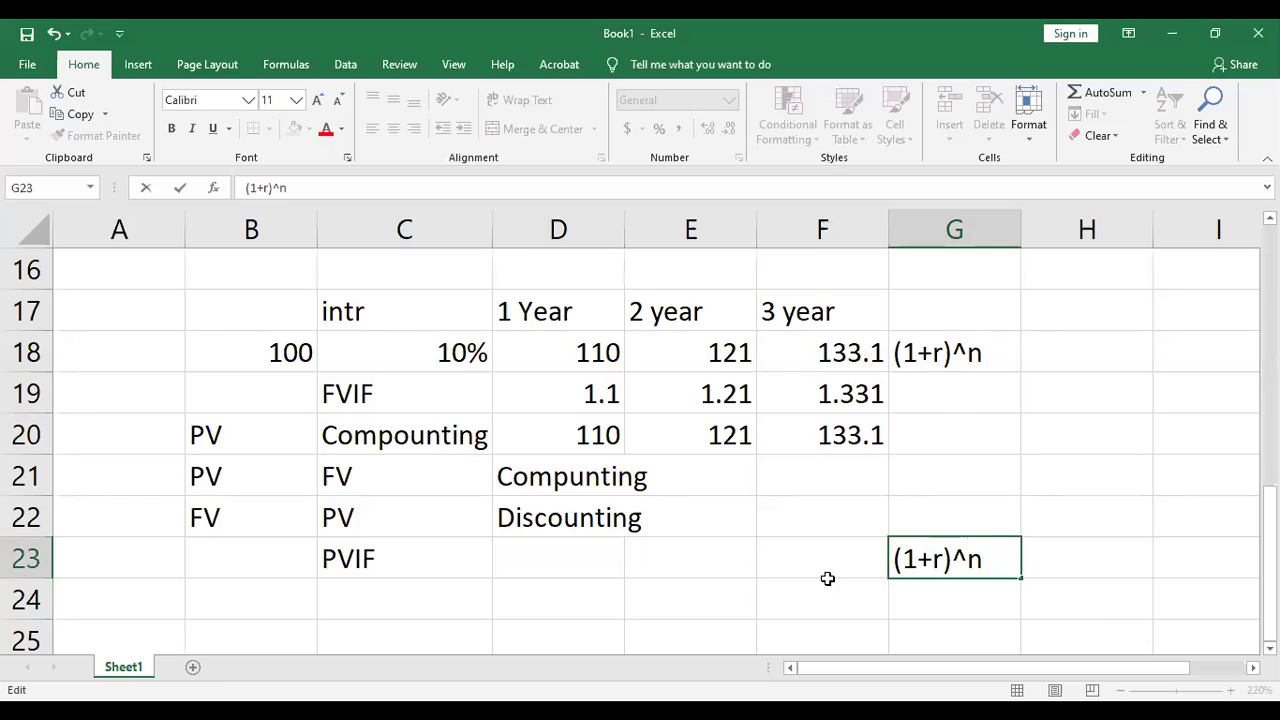
text(1/)
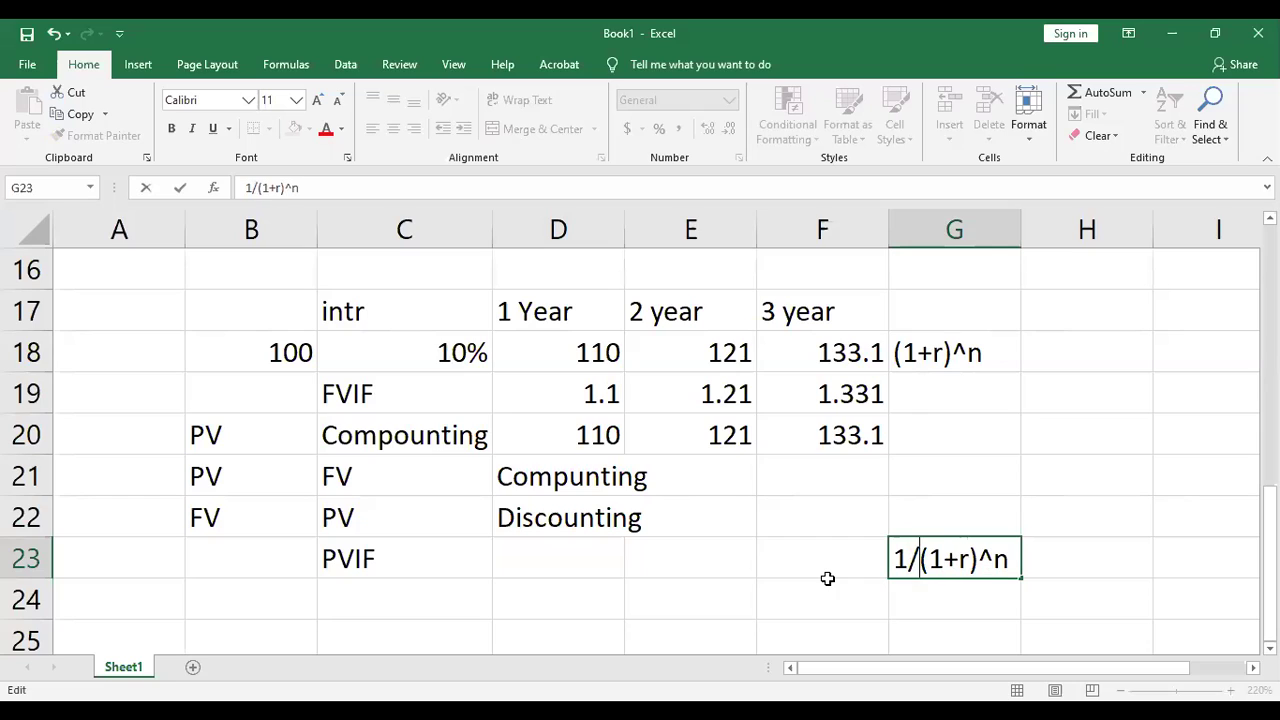
text(()
click(1013, 560)
text())
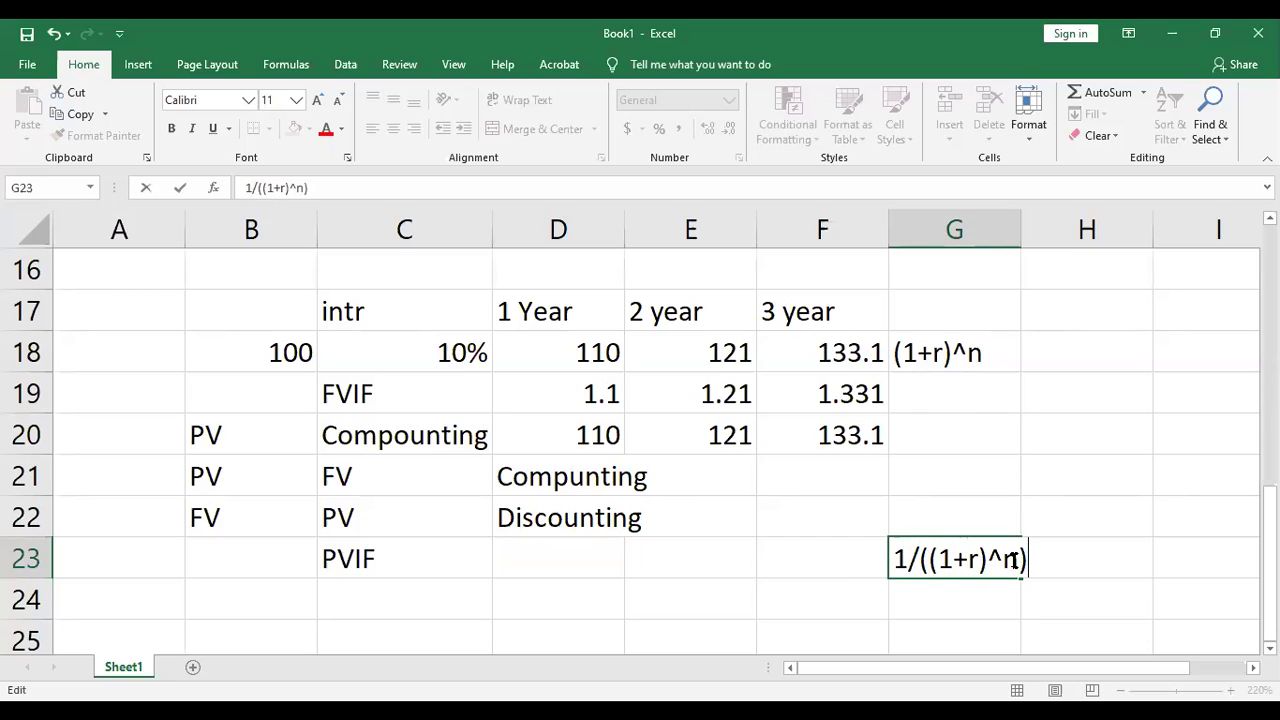
key(Return)
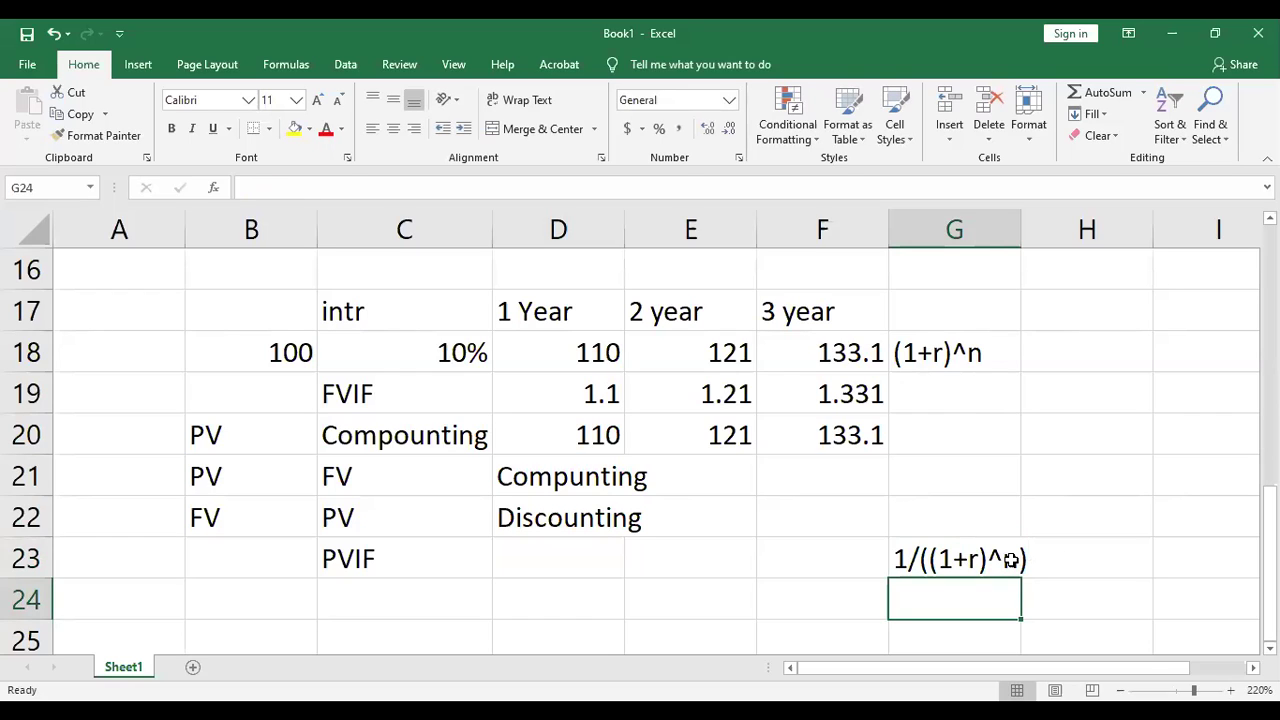
Step: Calculate the one-year PVIF in cell D23 with the formula =1/D19
click(610, 394)
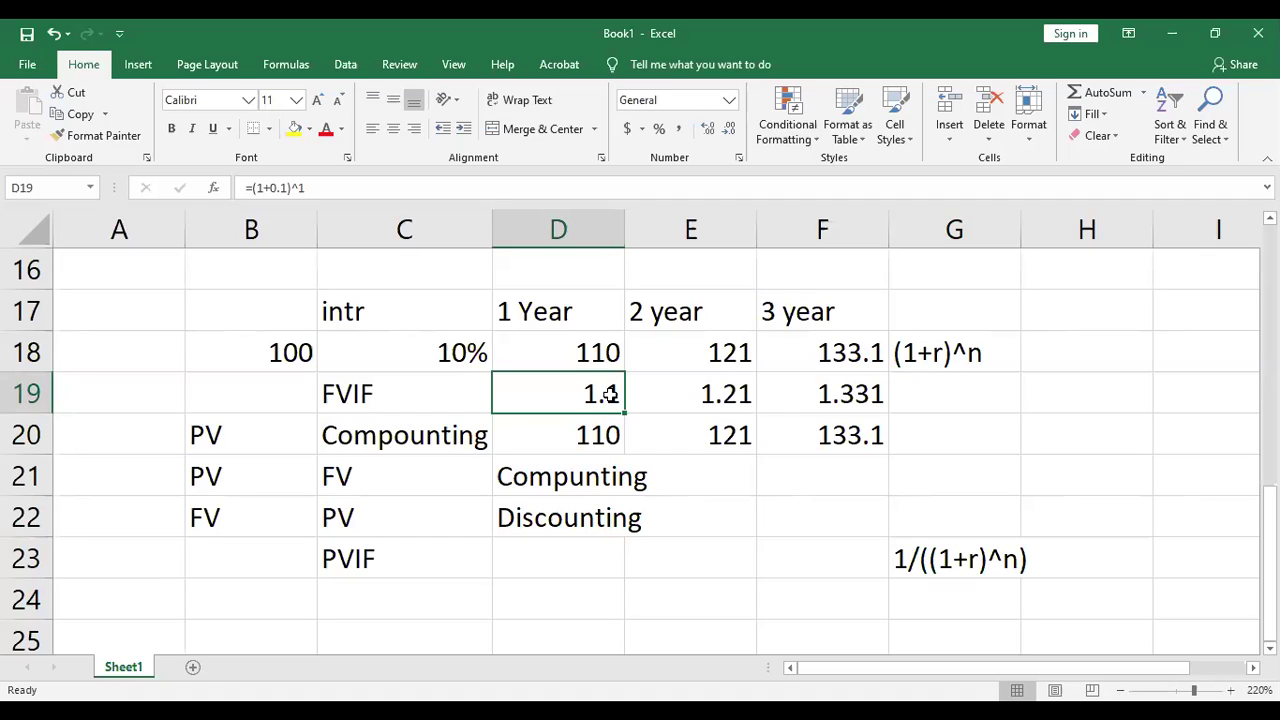
click(558, 563)
text(1/)
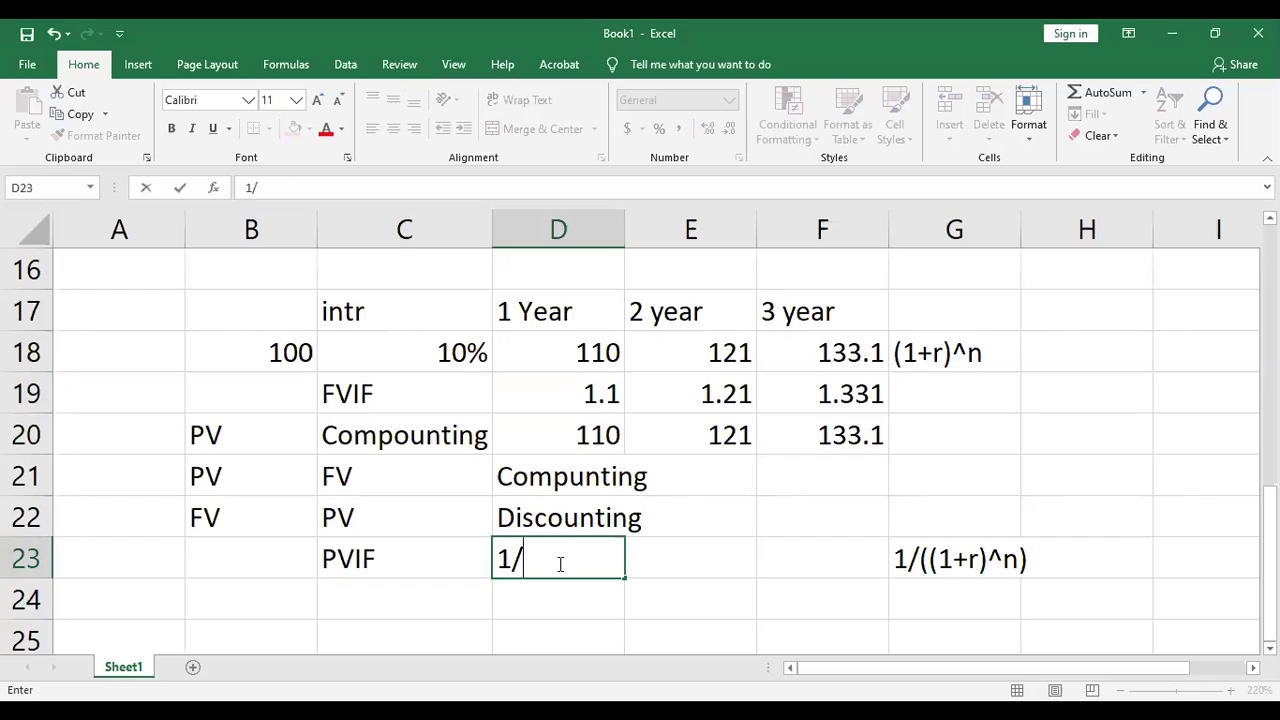
click(596, 393)
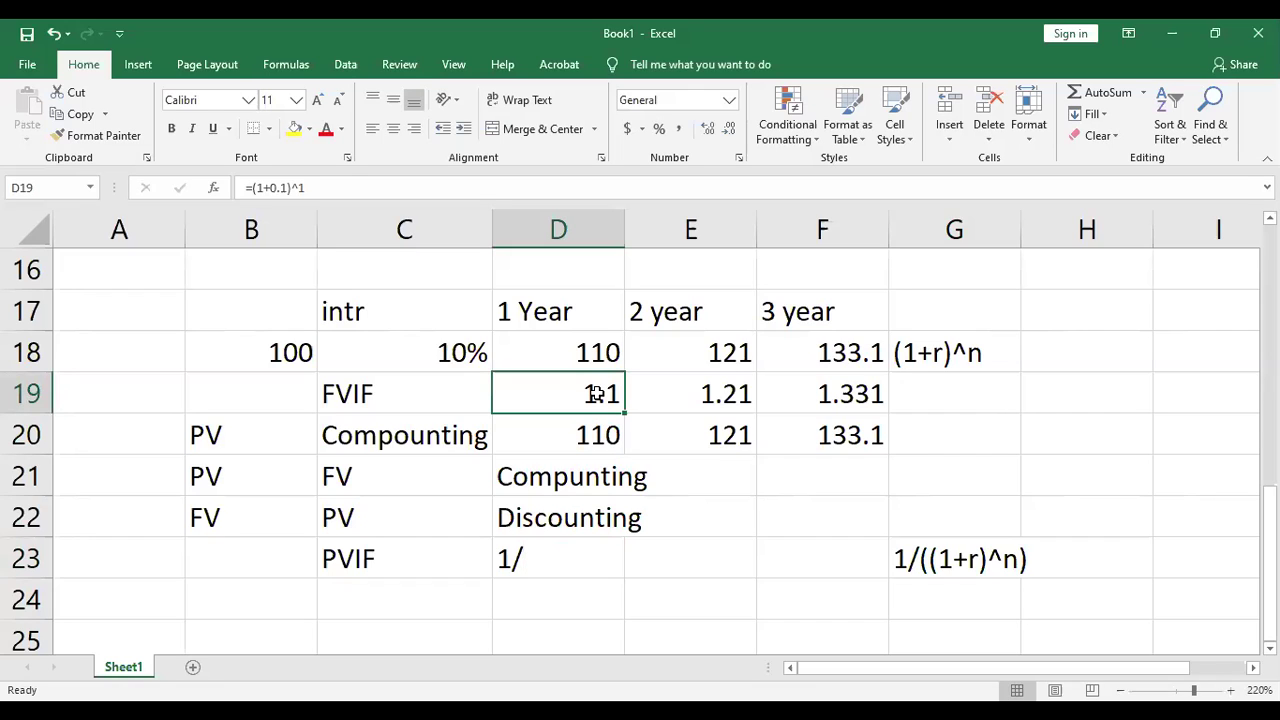
click(505, 552)
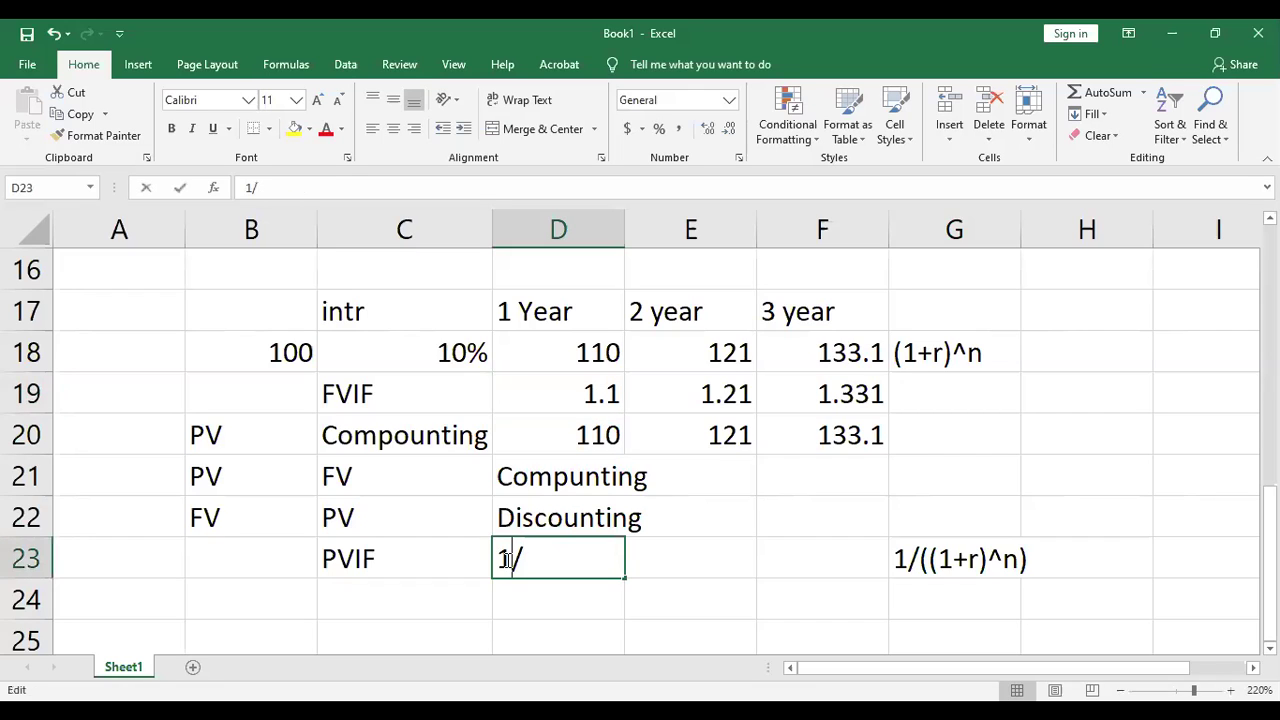
double_click(507, 560)
text(=)
click(543, 560)
click(585, 393)
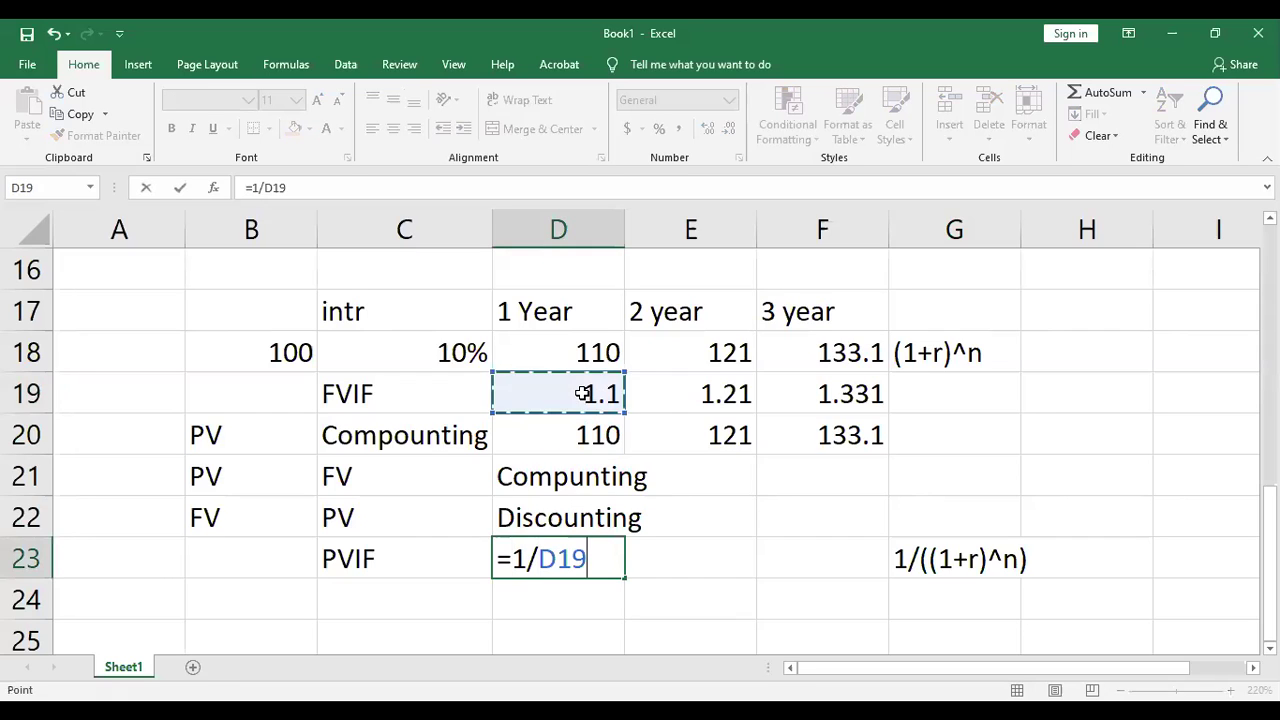
key(Return)
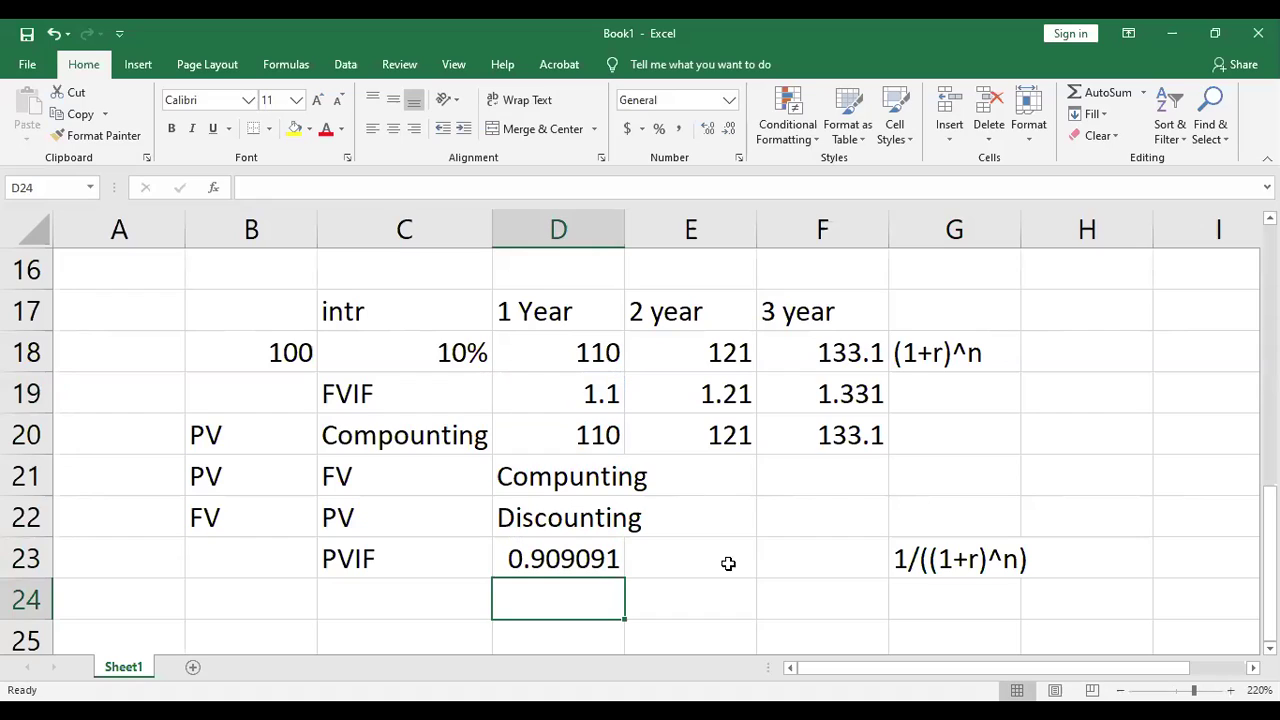
Step: Calculate the two- and three-year PVIF in cells E23 and F23 with =1/E19 and =1/F19
click(690, 555)
text(=)
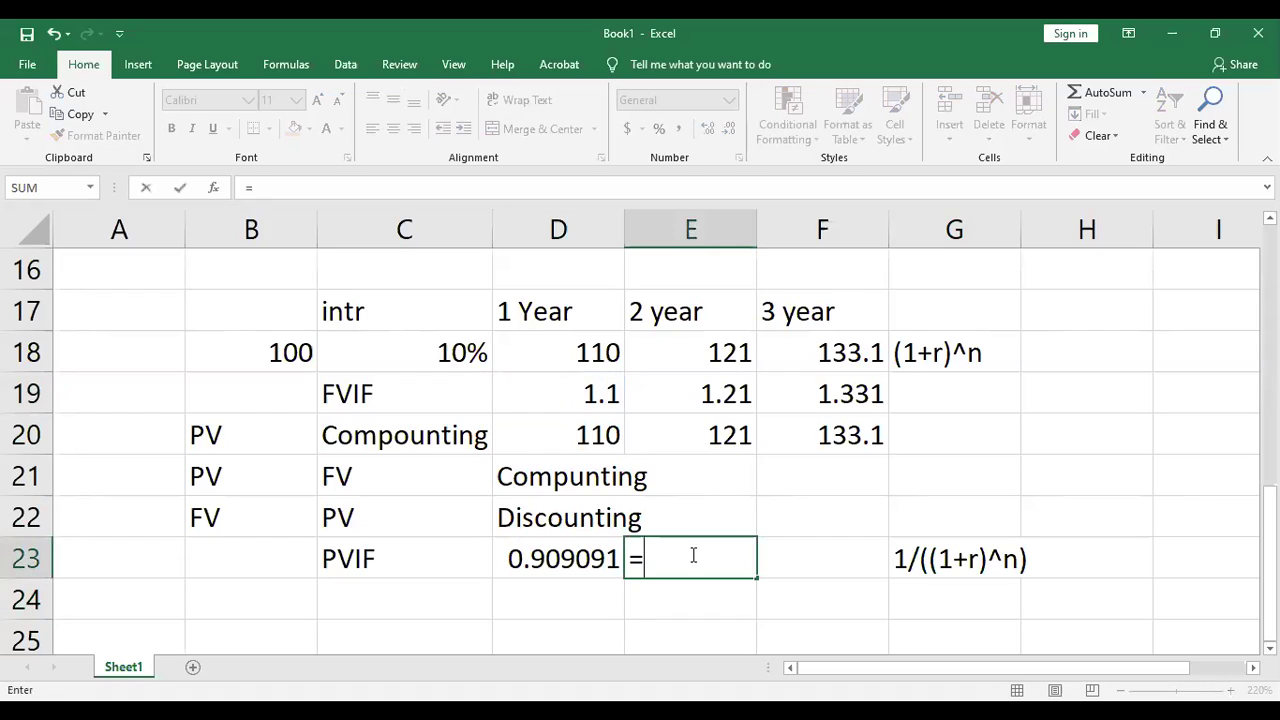
text(1/)
click(727, 398)
key(Return)
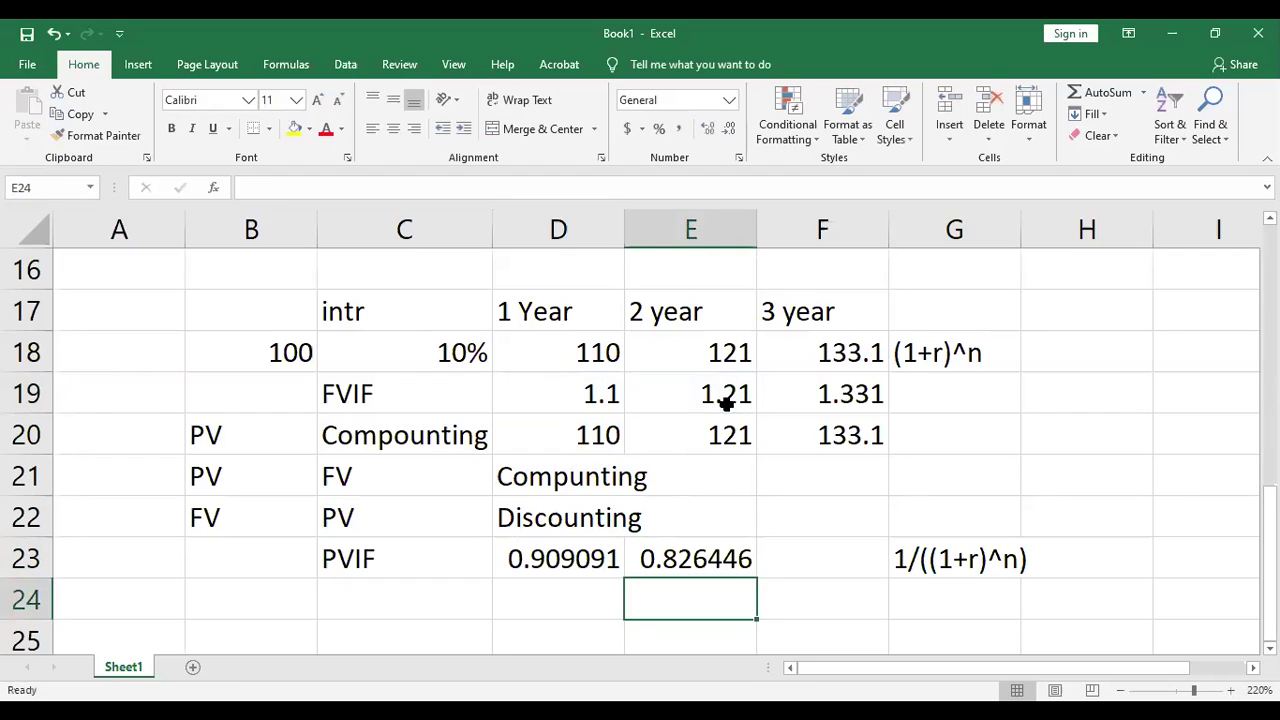
click(807, 563)
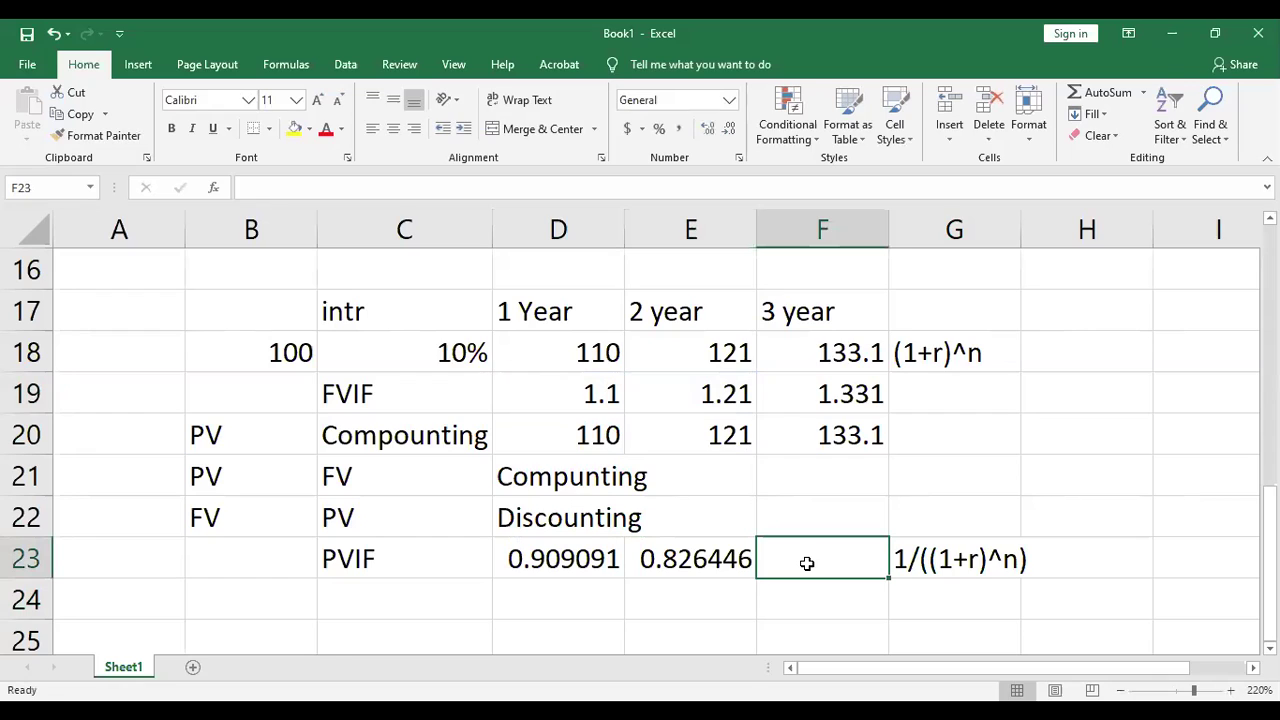
text(=1/)
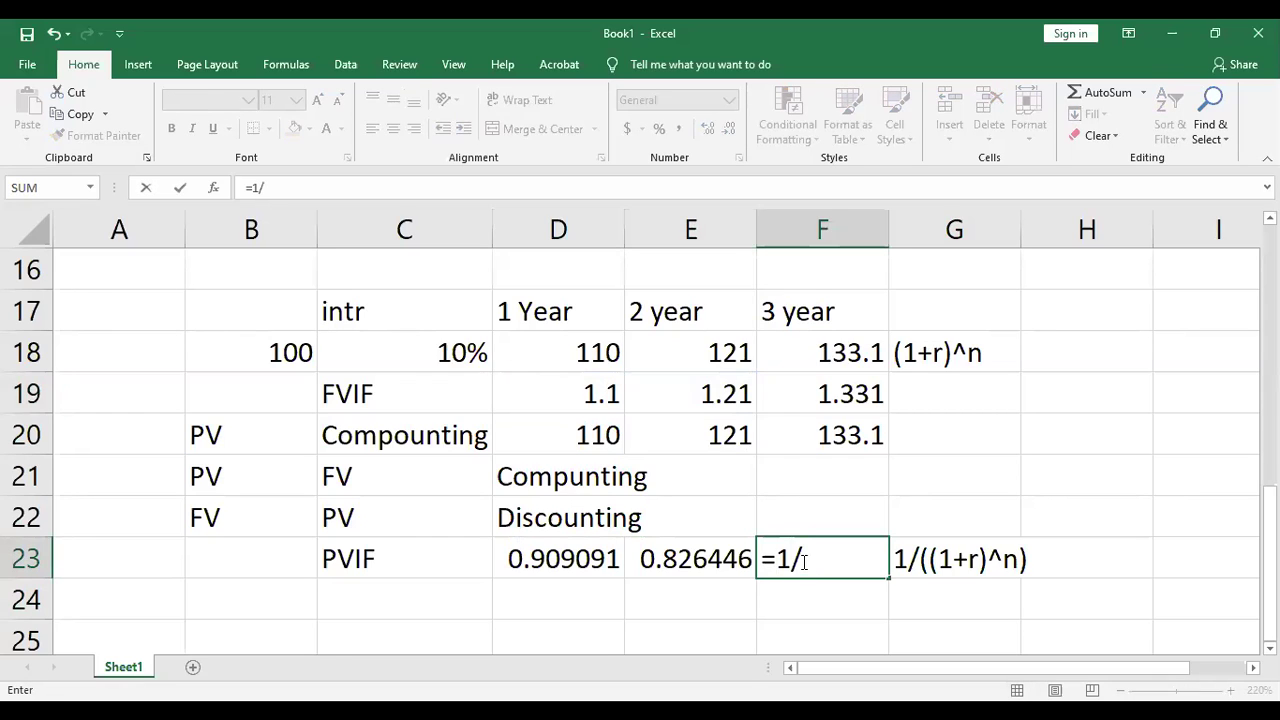
click(834, 386)
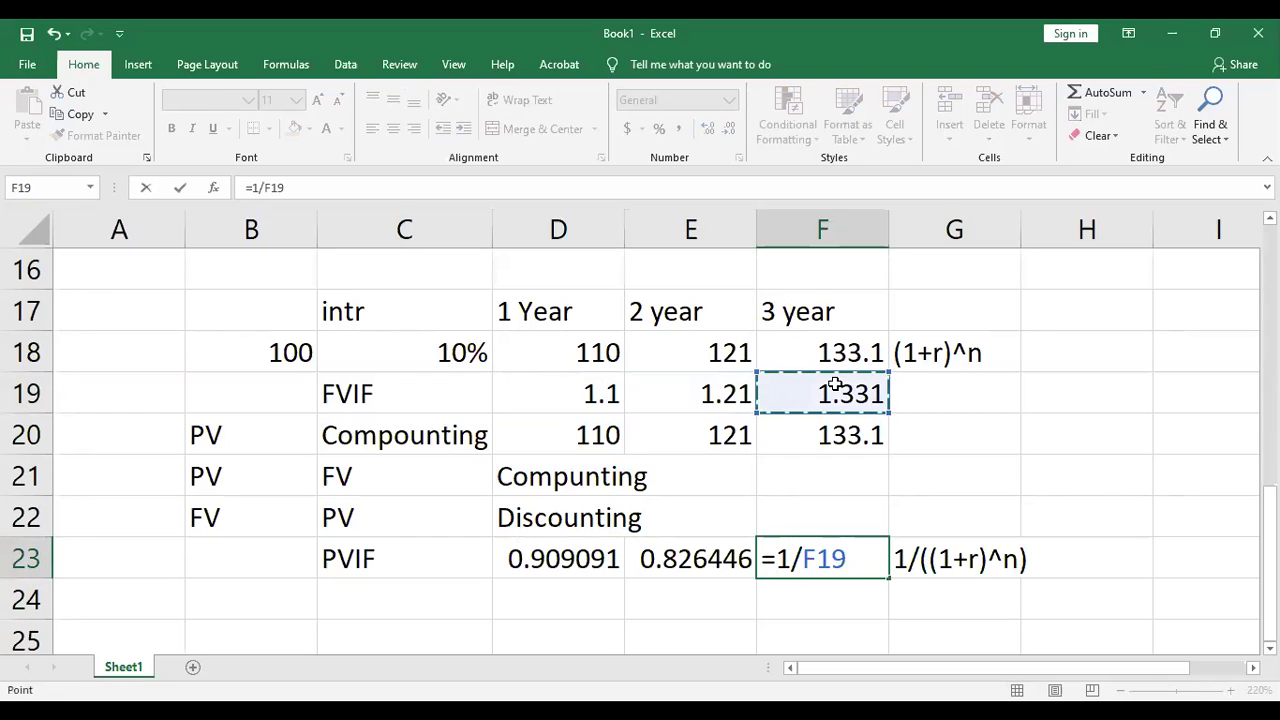
key(Return)
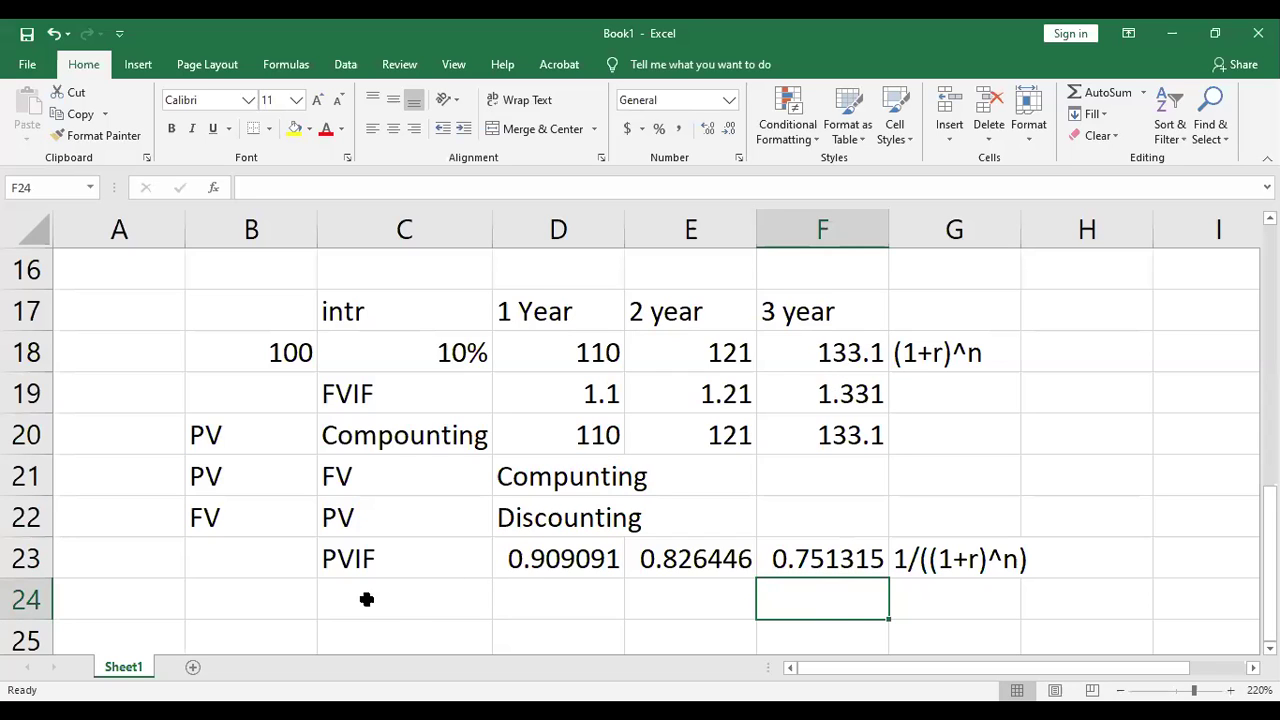
Step: Replace the PV label in cell B20 beside the compounding row with the amount 100
scroll(360, 600, down, 1)
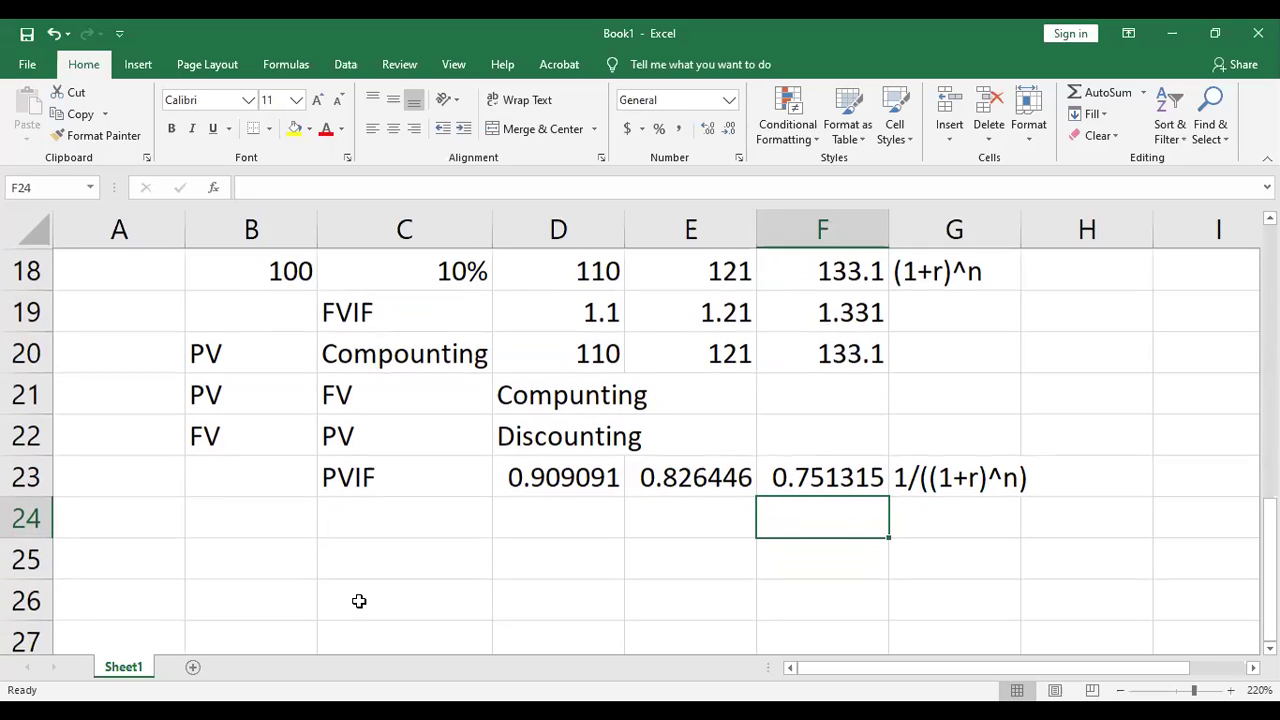
click(384, 510)
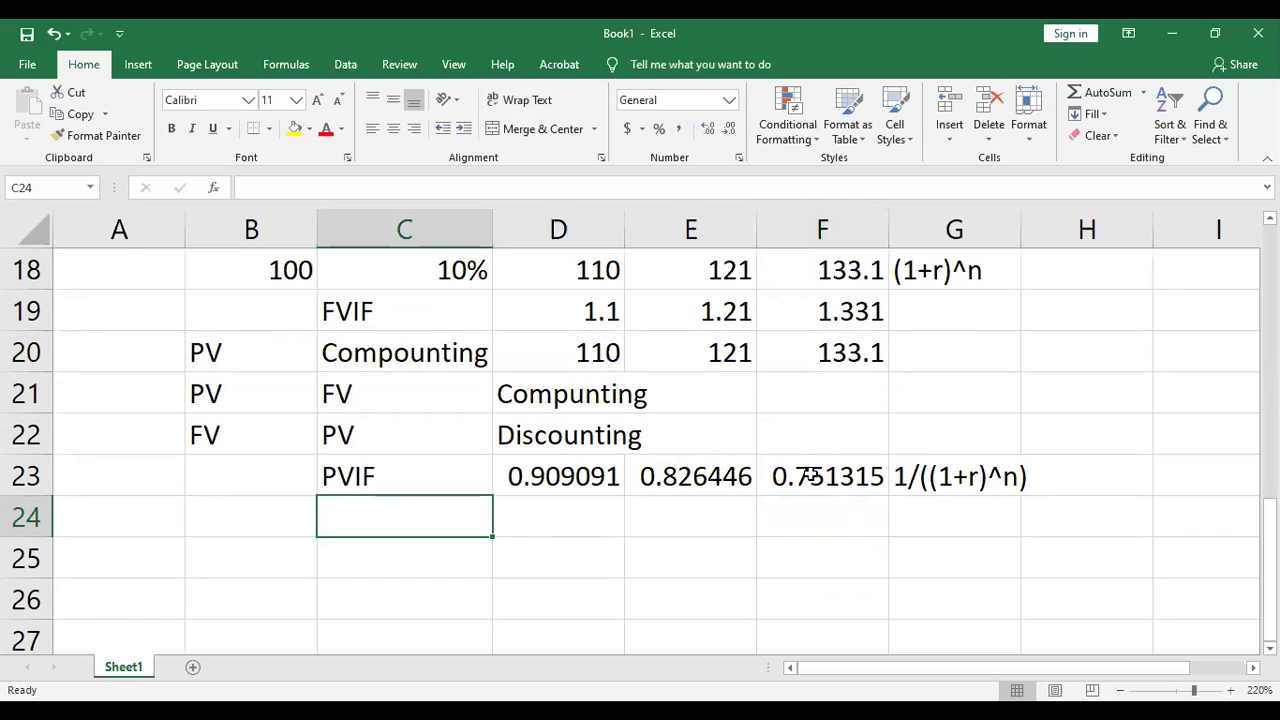
click(856, 341)
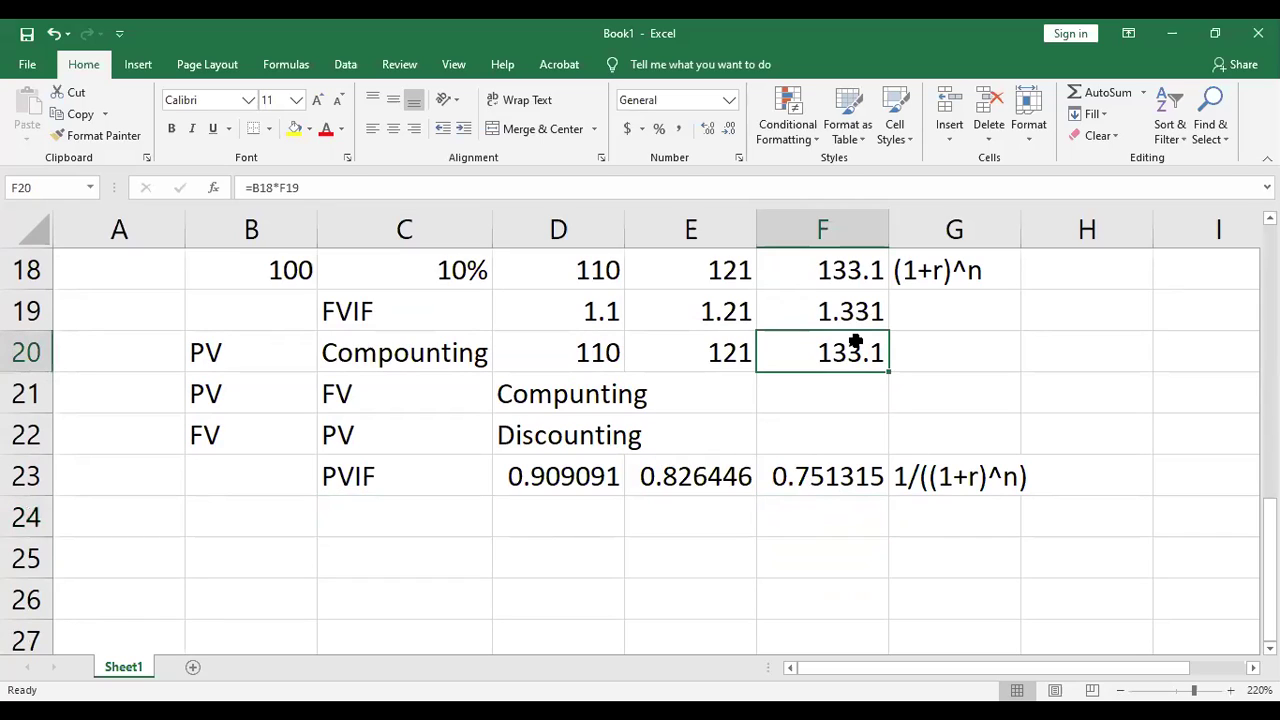
click(737, 356)
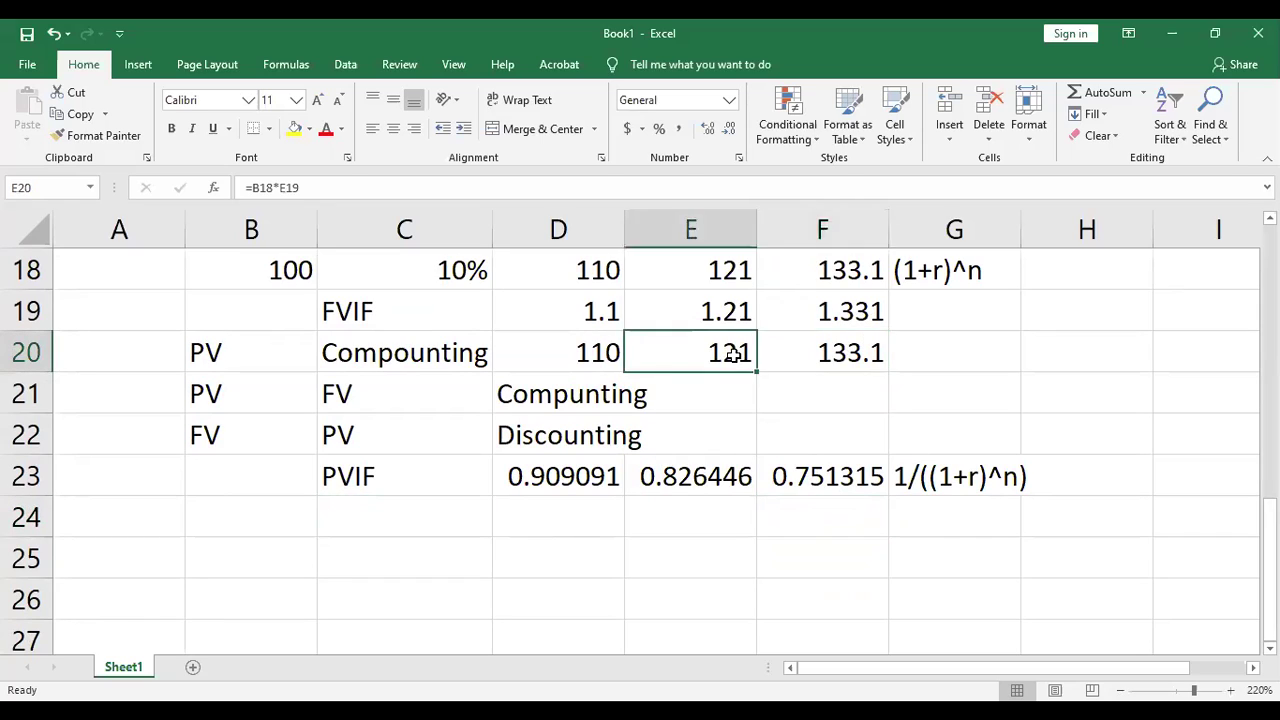
click(617, 353)
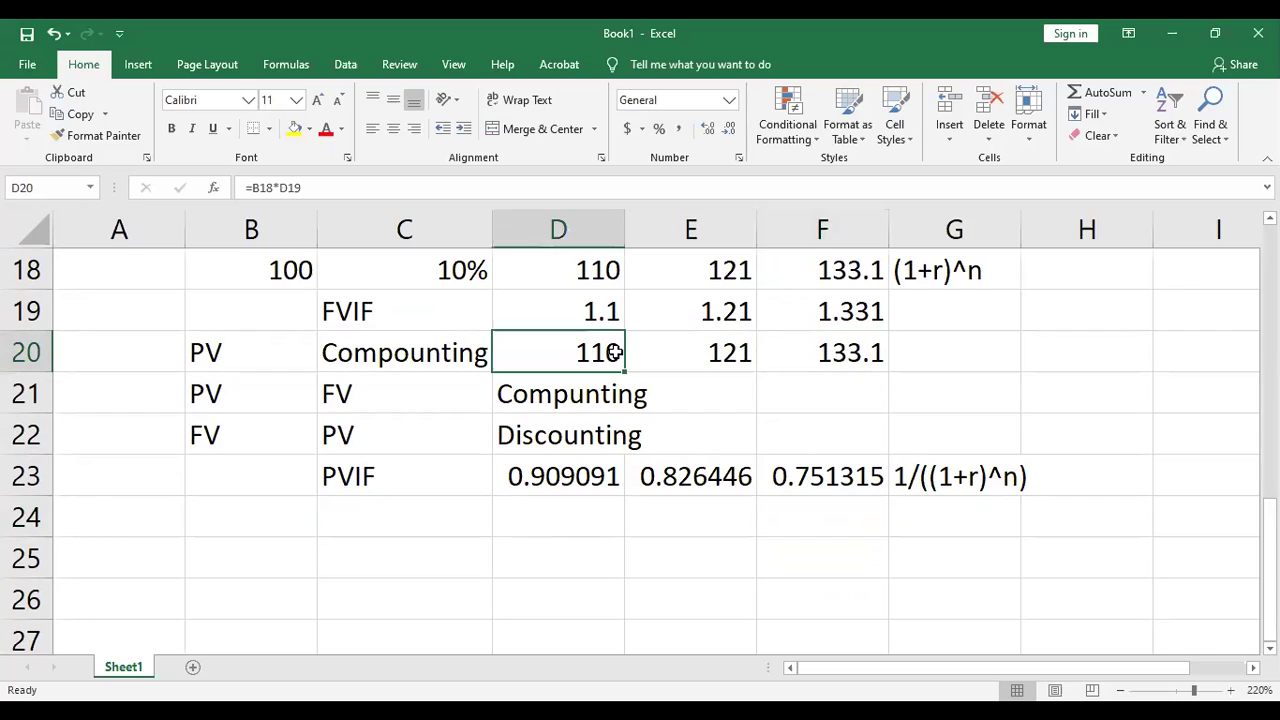
click(300, 276)
click(272, 355)
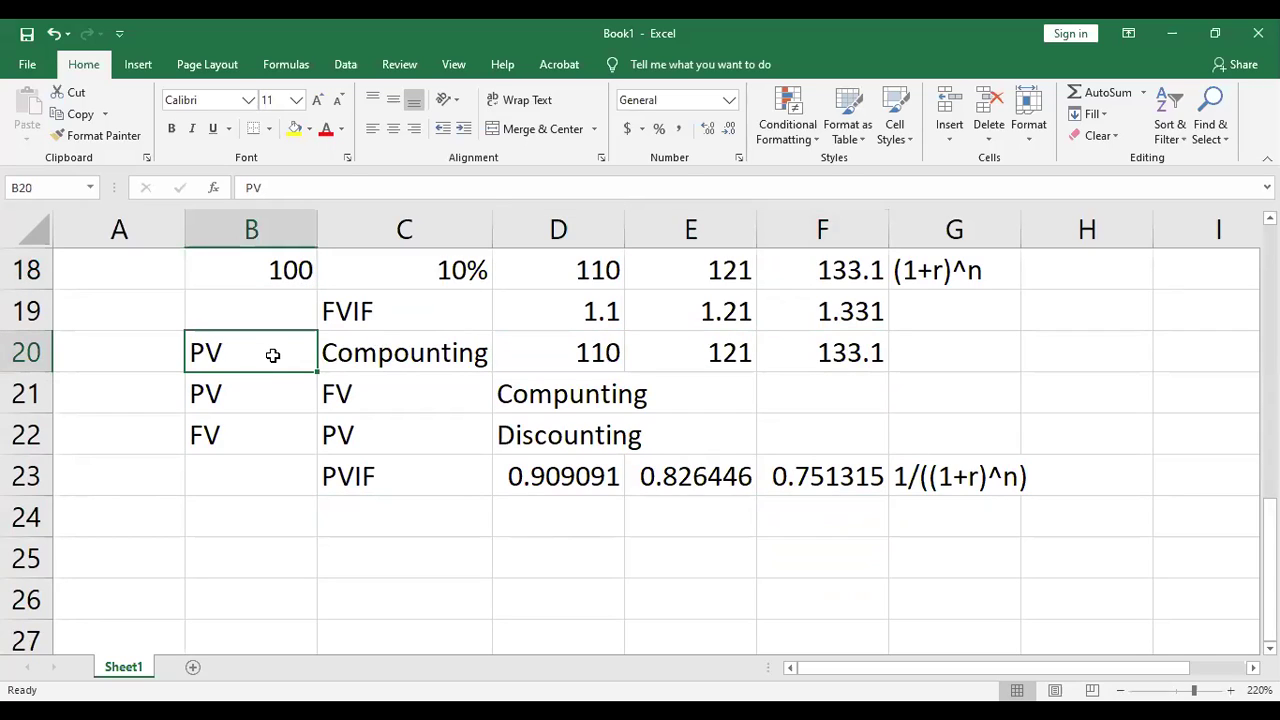
text(100)
key(Return)
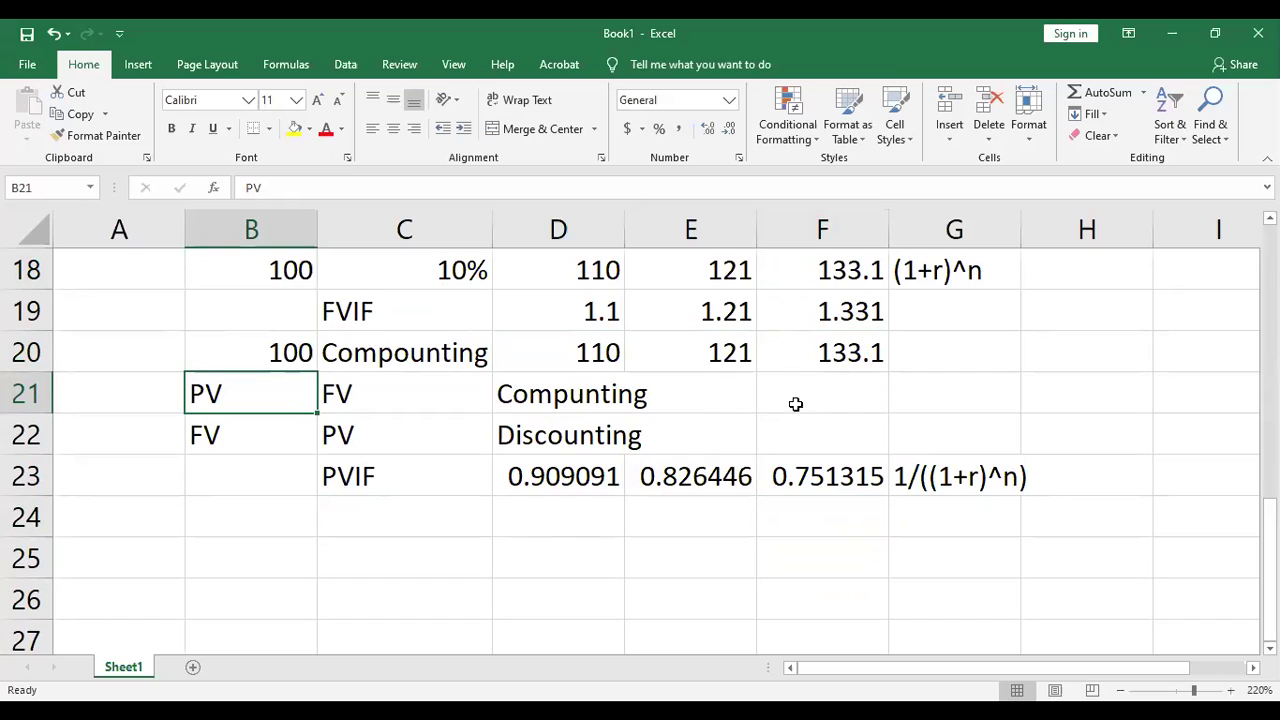
Step: Calculate the discounted three-year value in cell F24 with the formula =F20*F23
click(832, 368)
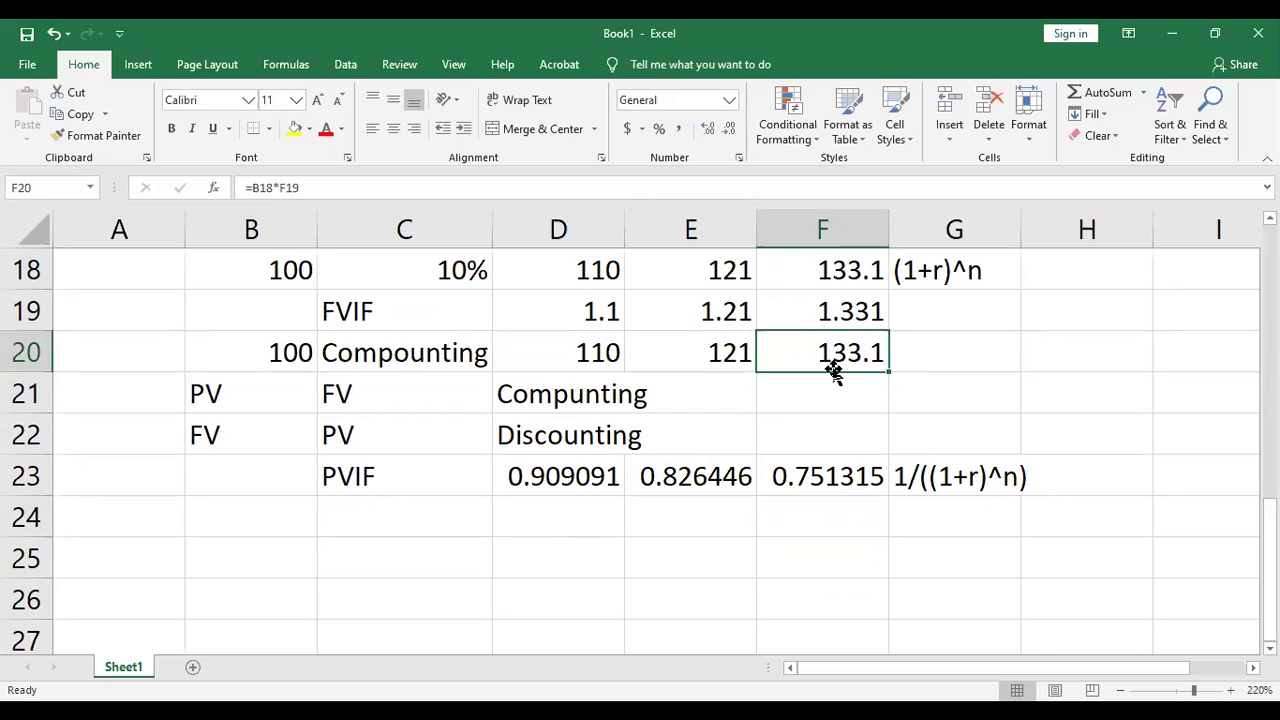
click(818, 513)
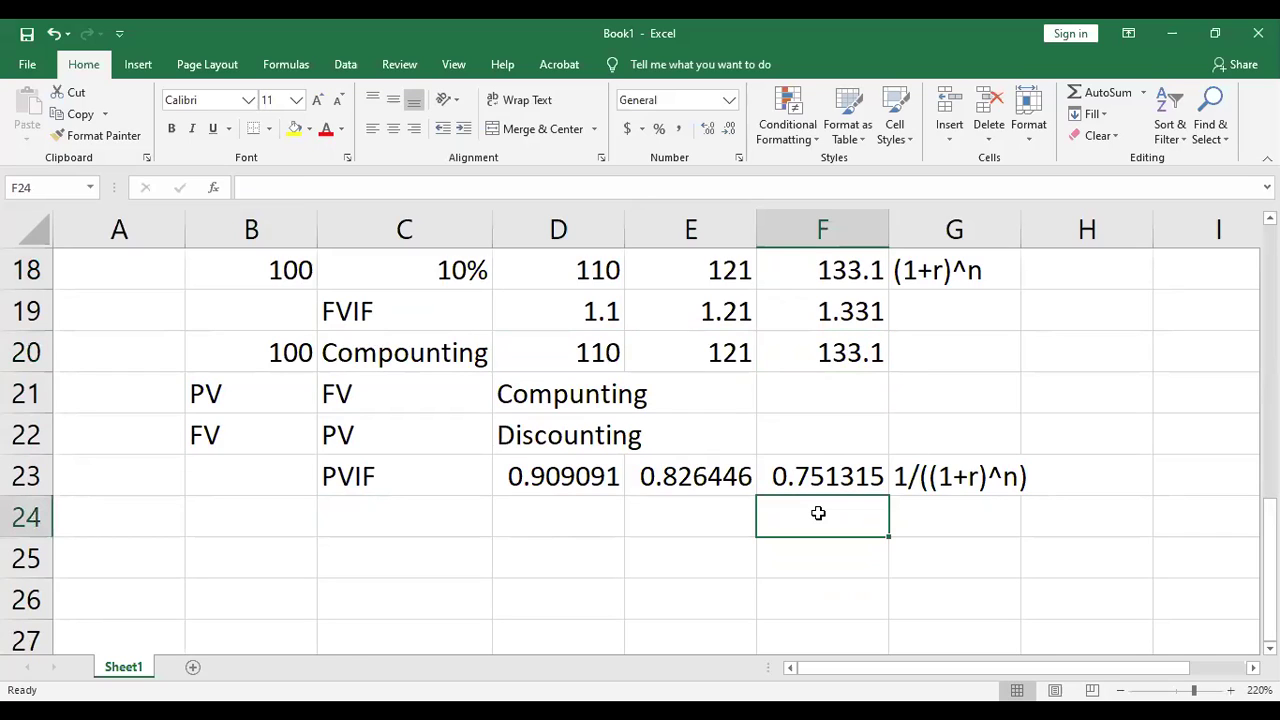
text(=)
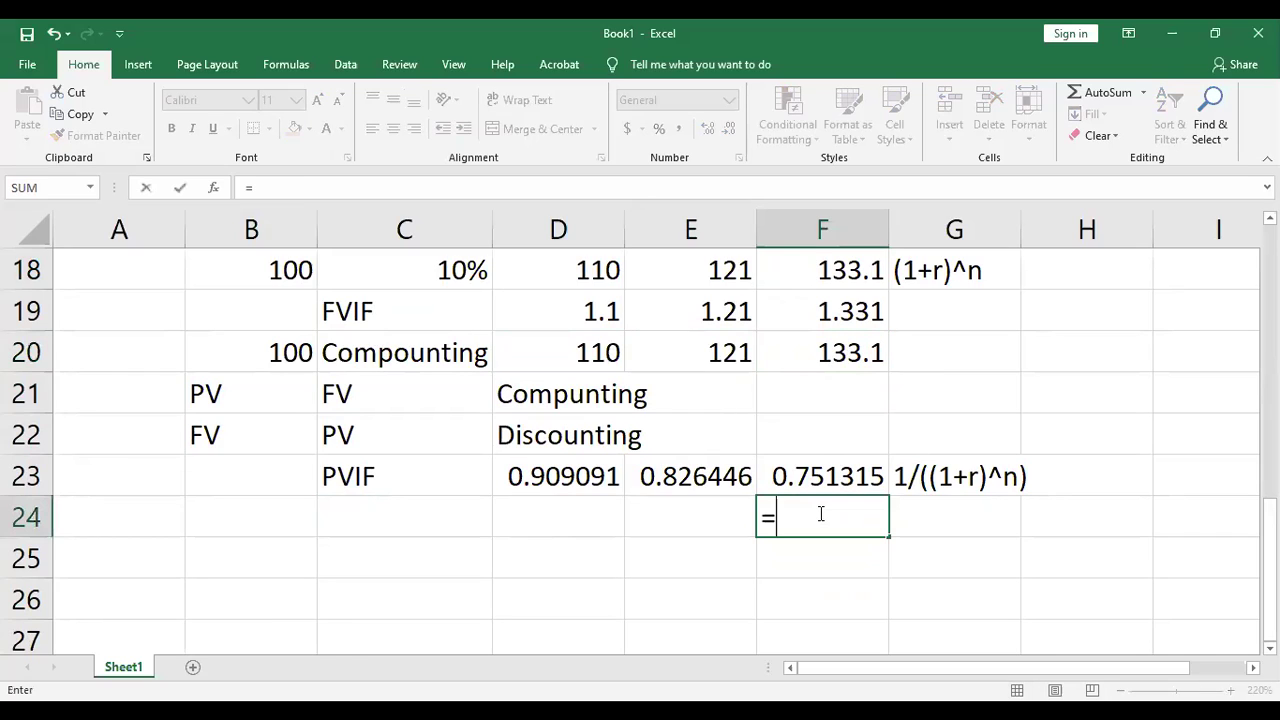
click(855, 348)
text(*)
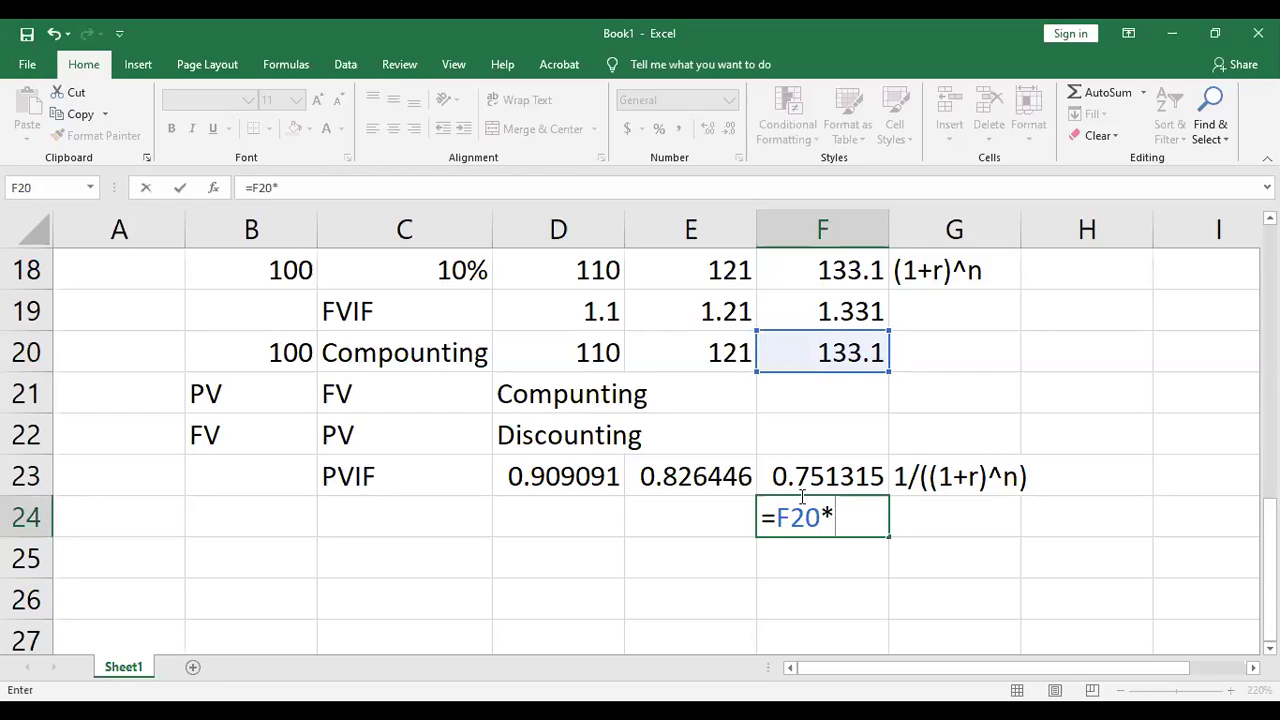
click(829, 476)
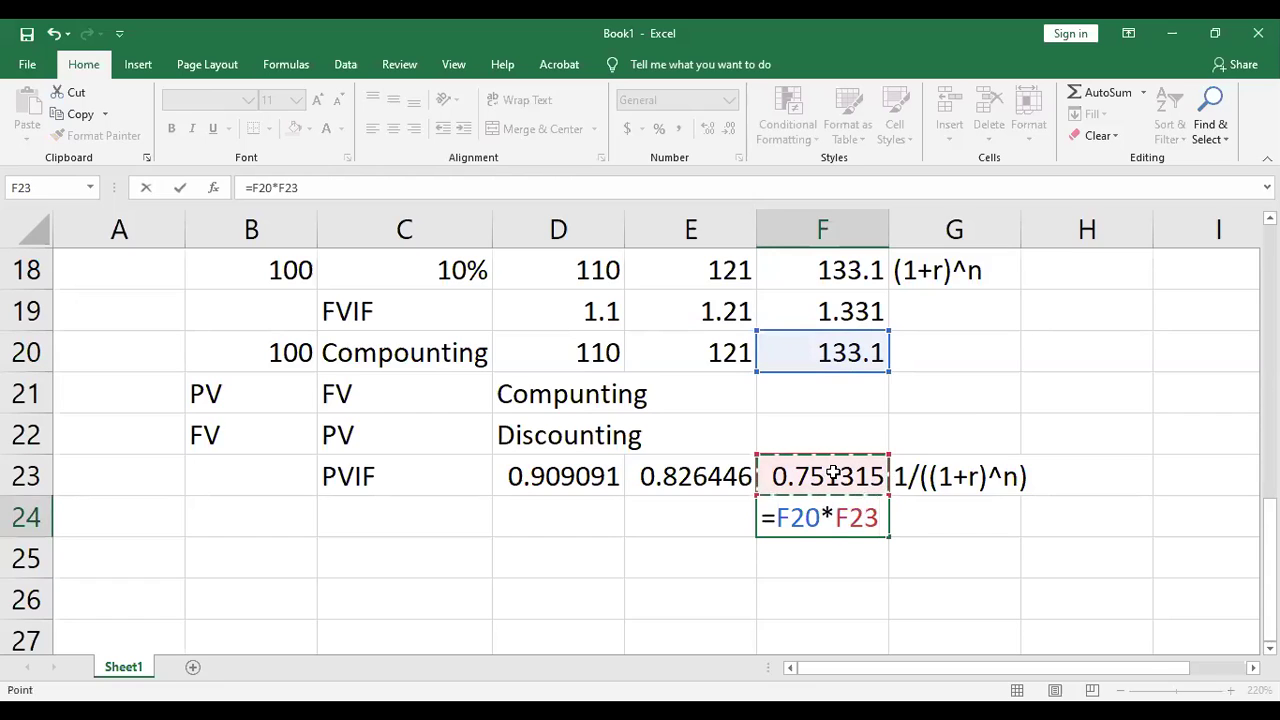
key(Return)
click(838, 518)
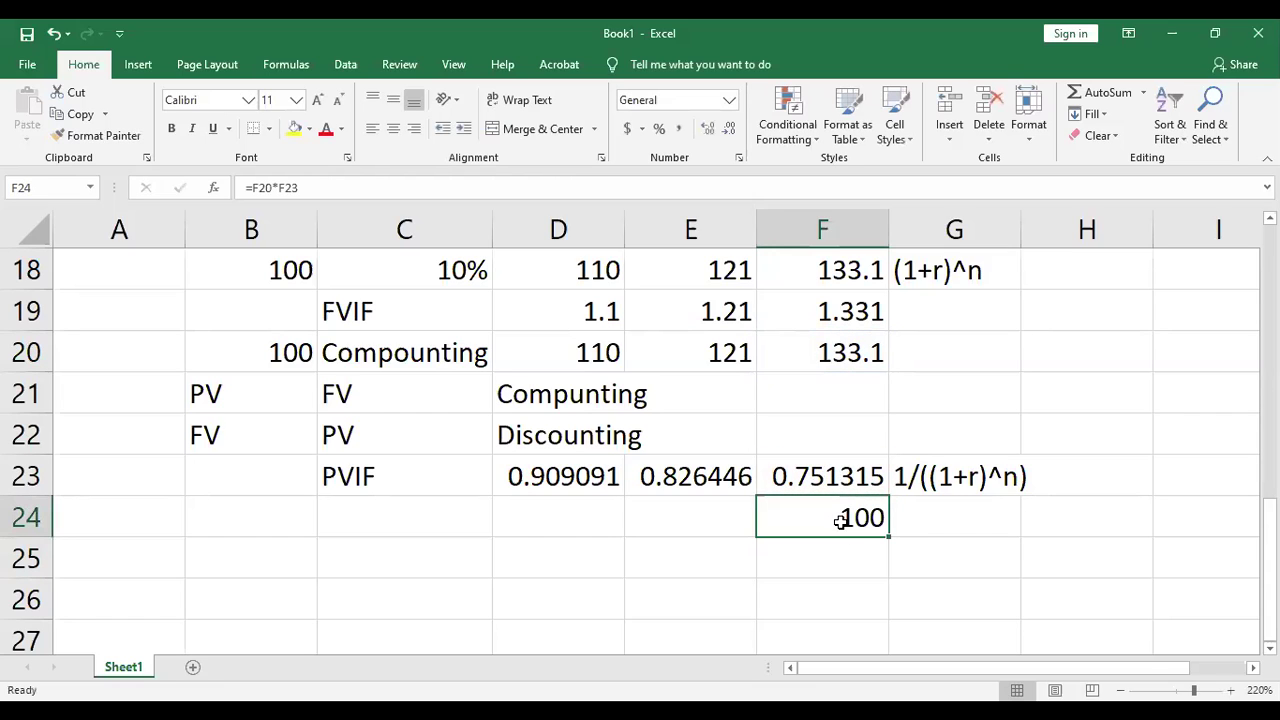
Step: Calculate the discounted two-year value in cell E24 by multiplying E20 by its PVIF in E23
click(677, 511)
click(711, 357)
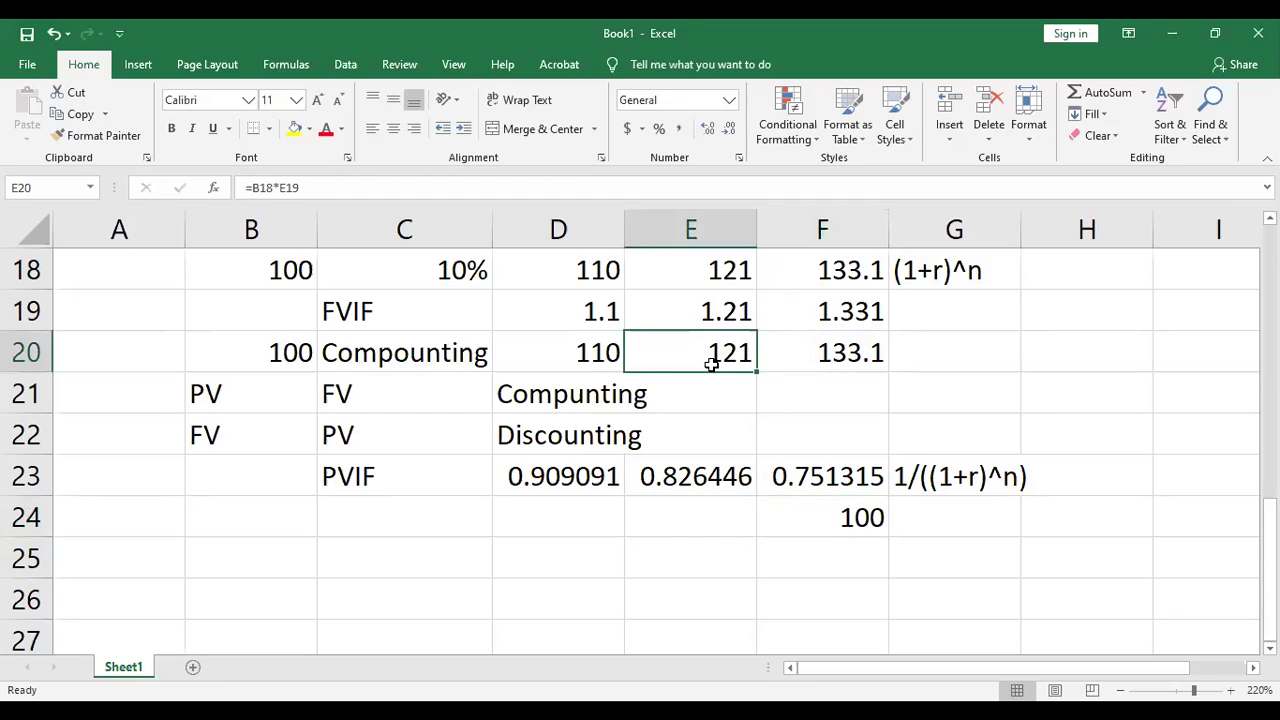
scroll(711, 365, up, 1)
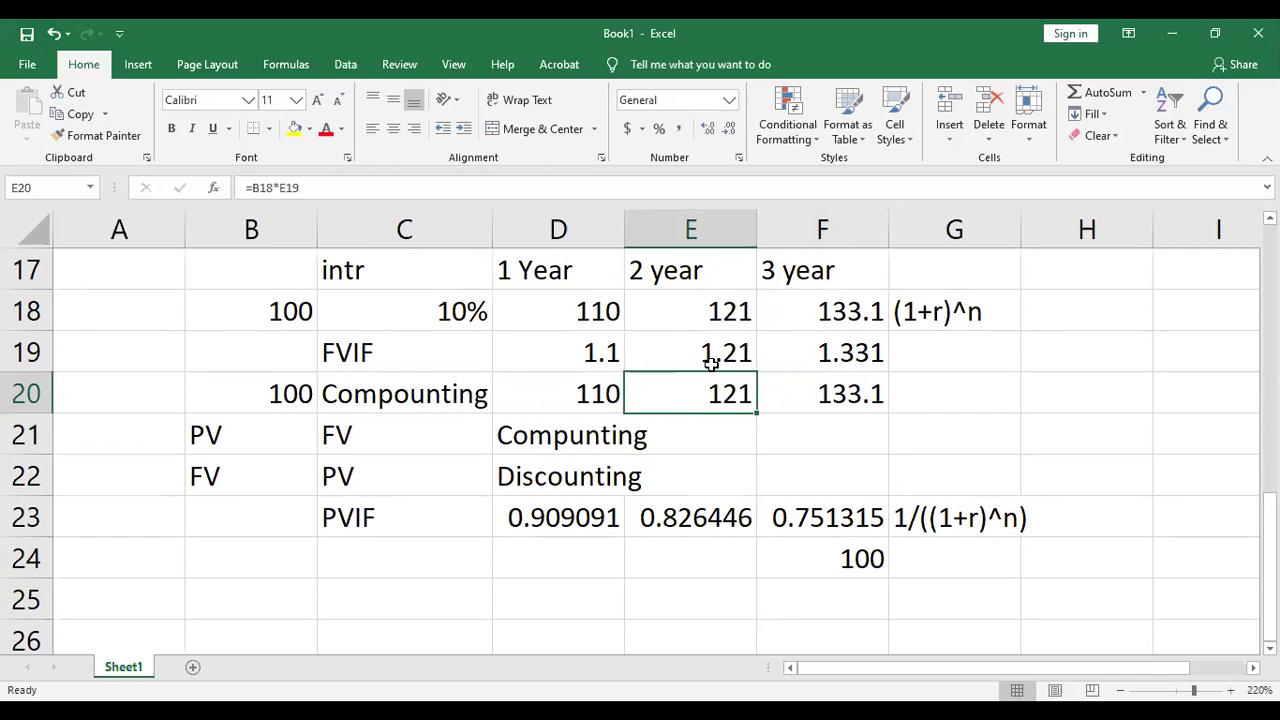
click(687, 558)
text(=)
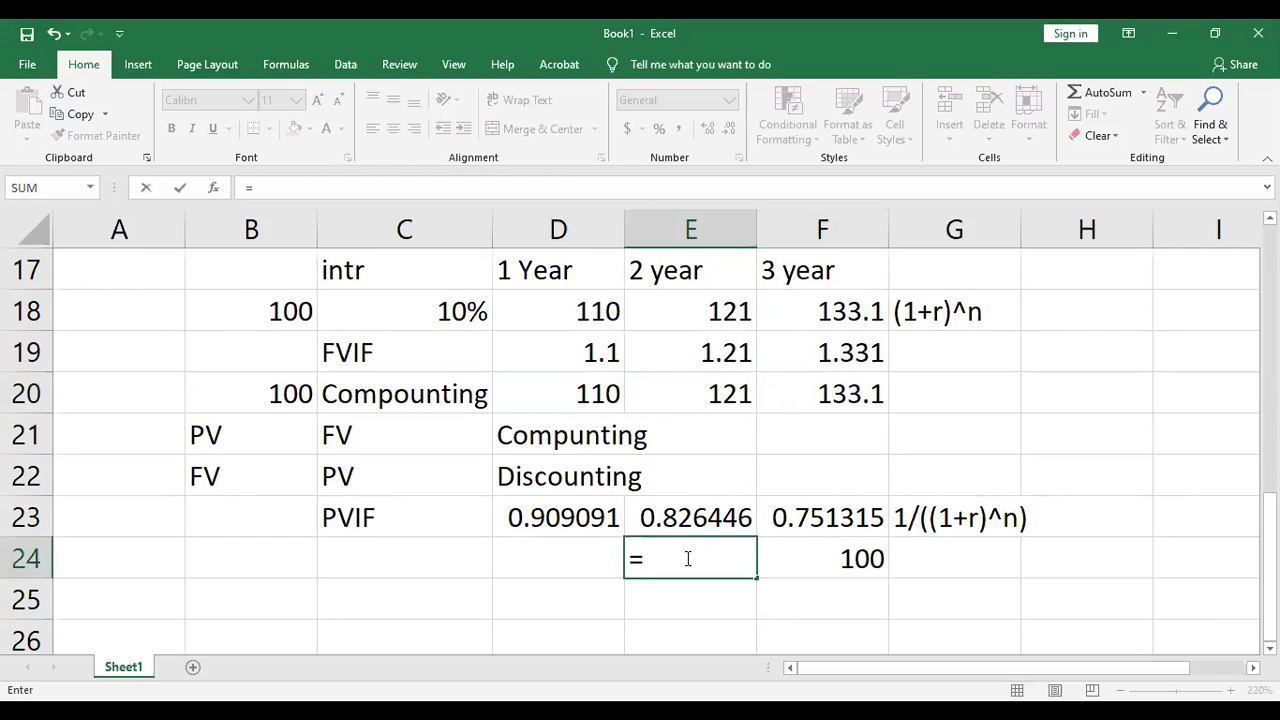
click(718, 395)
text(*)
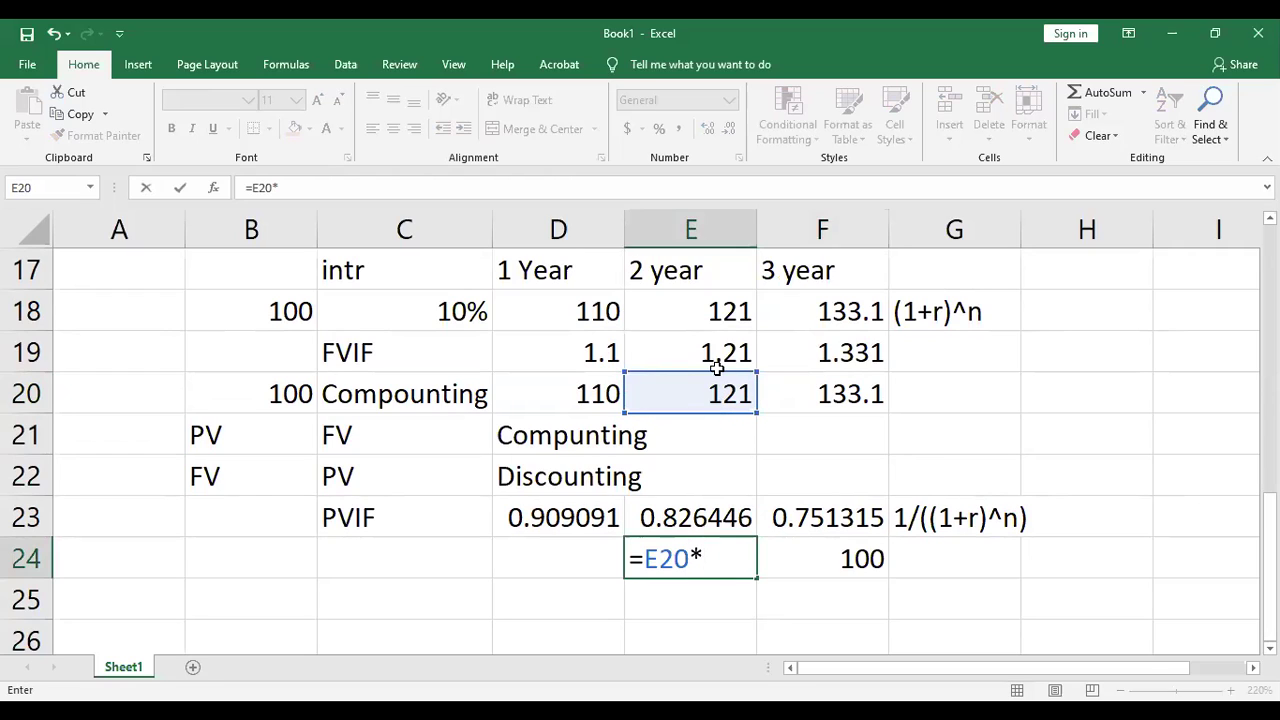
click(678, 527)
key(Return)
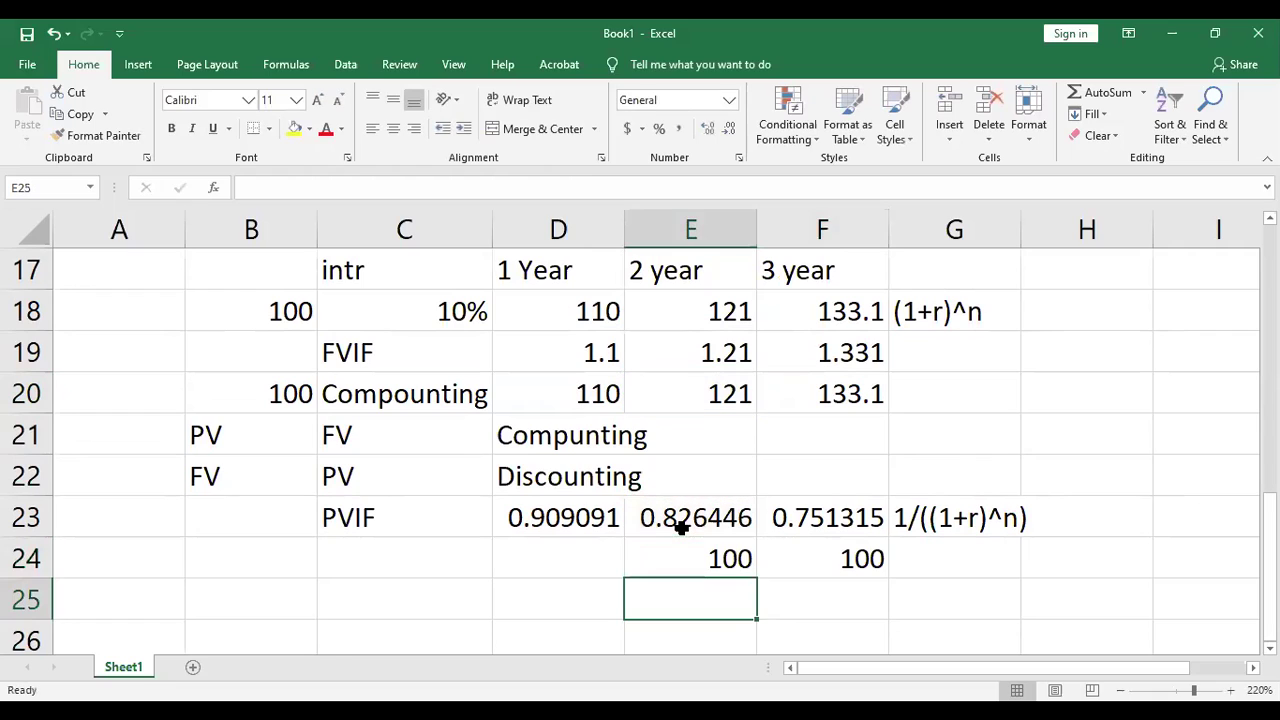
Step: Calculate the discounted one-year value in cell D24 with the formula =D20*D23
click(559, 562)
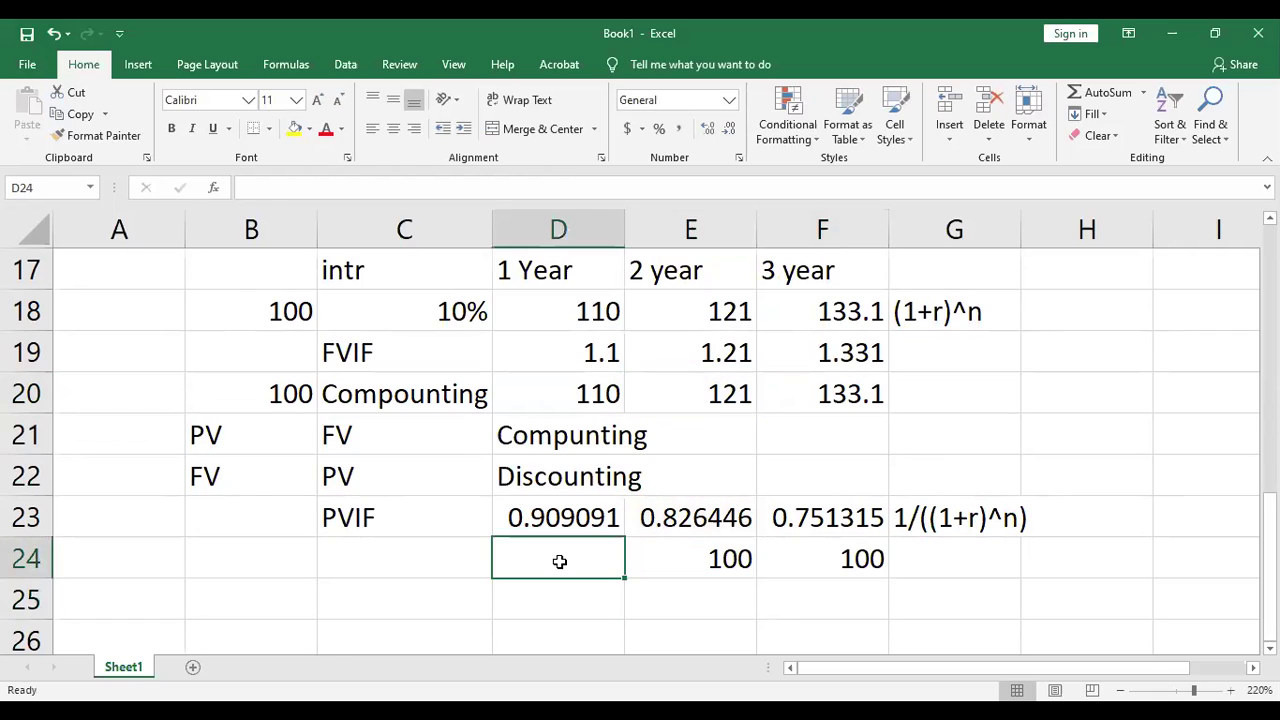
text(=)
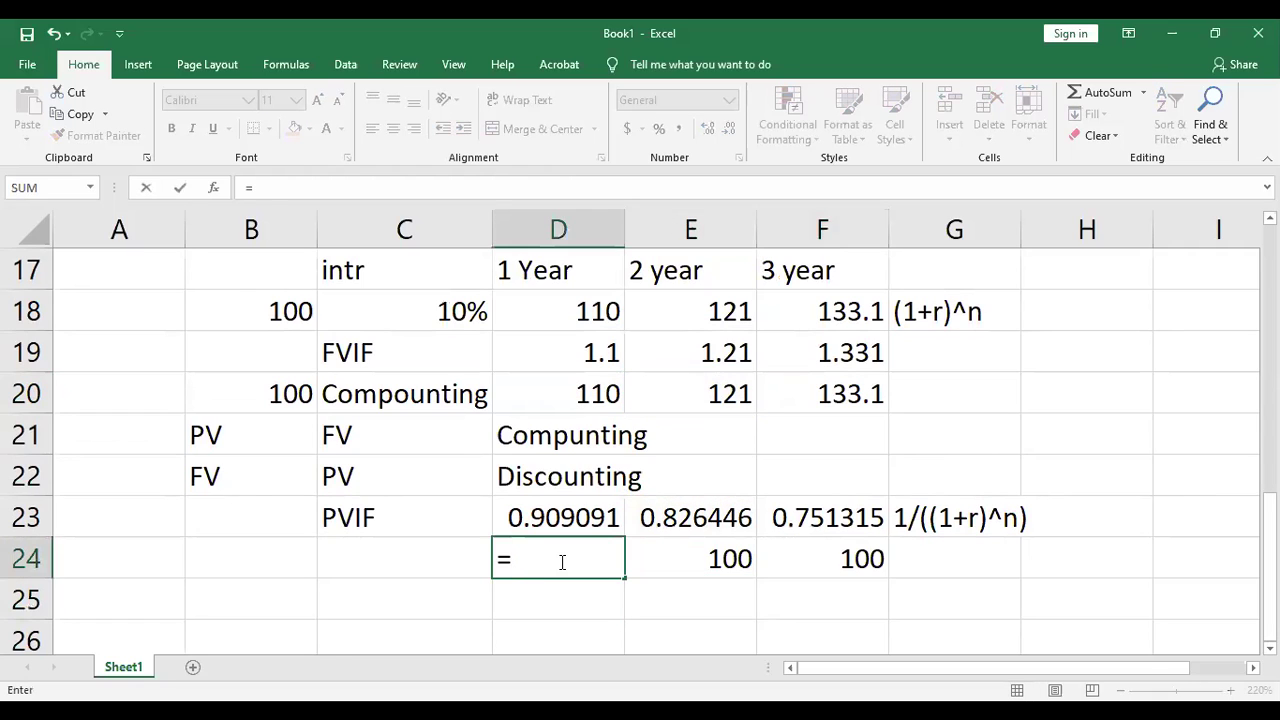
click(577, 391)
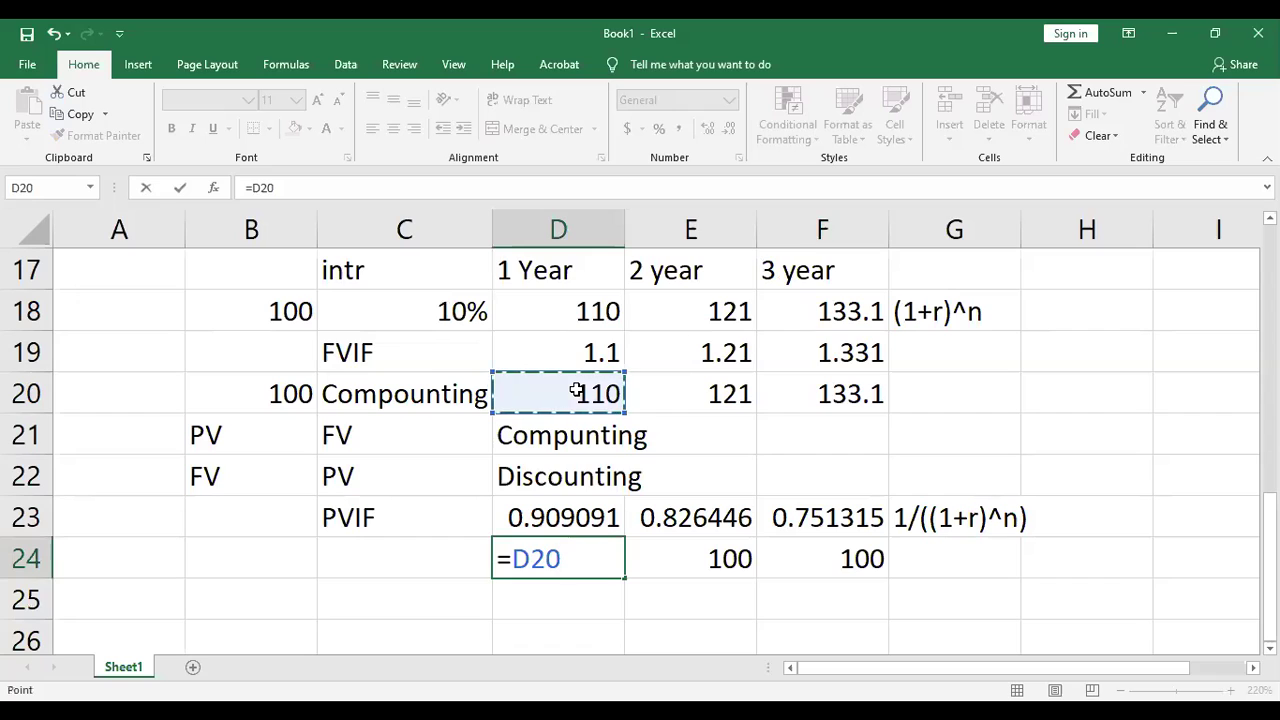
text(*)
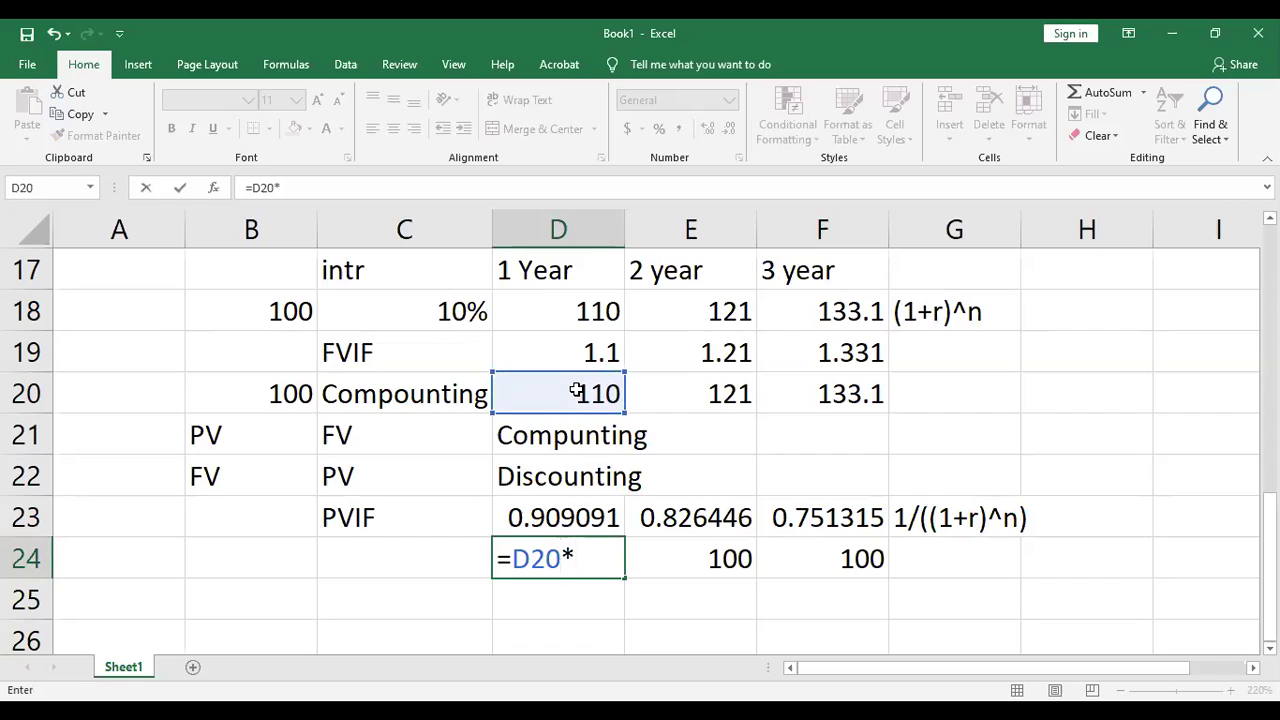
click(550, 513)
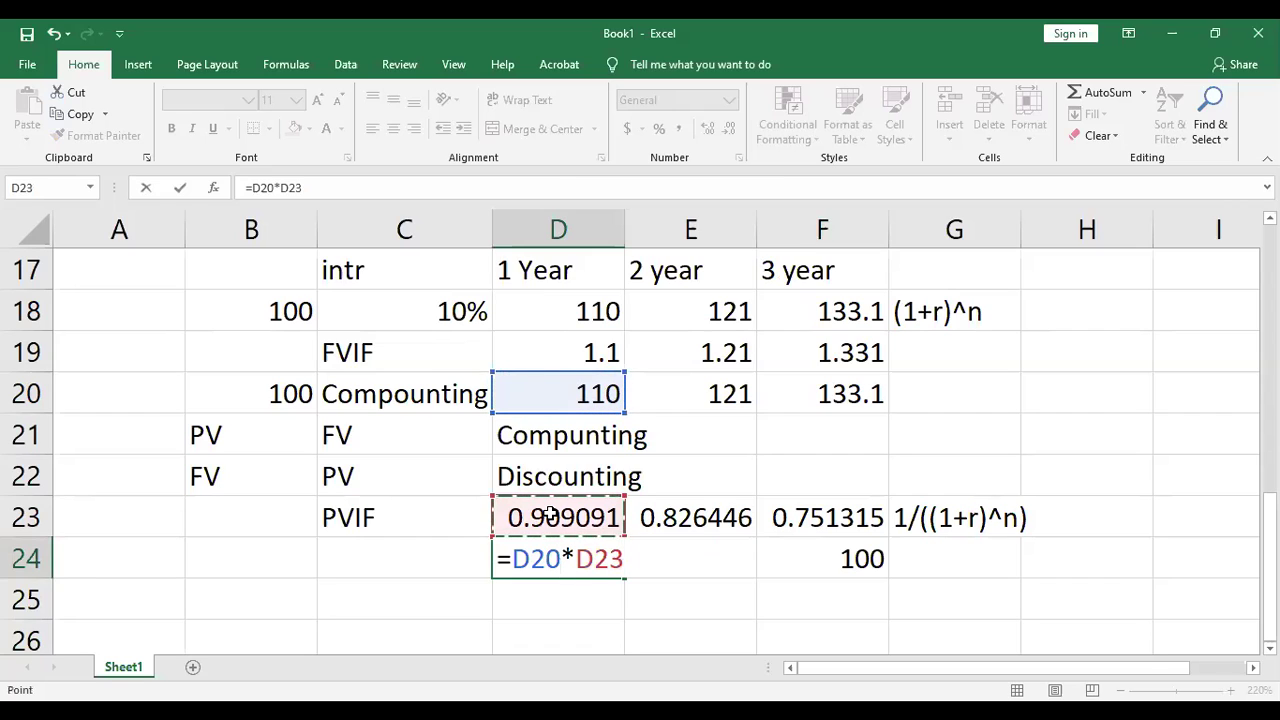
key(Return)
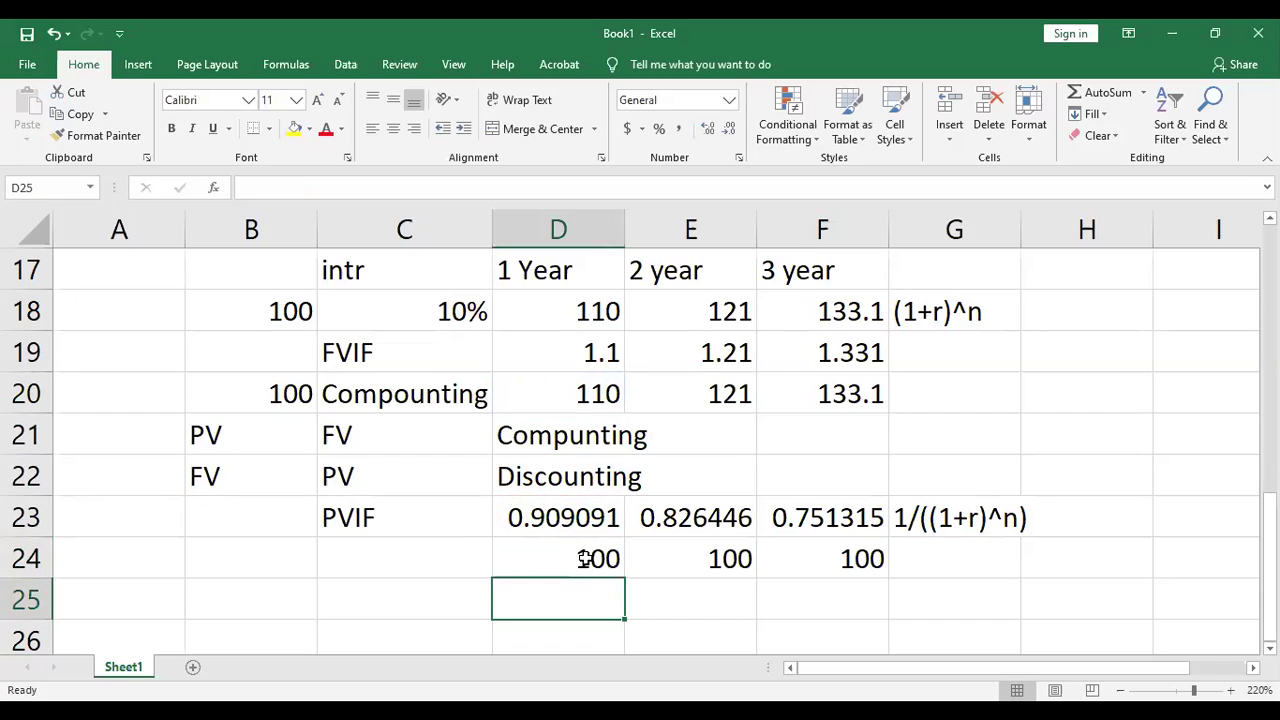
Step: Review the PV, FV, compounding and discounting labels in cells B21 to D22
click(229, 433)
click(345, 434)
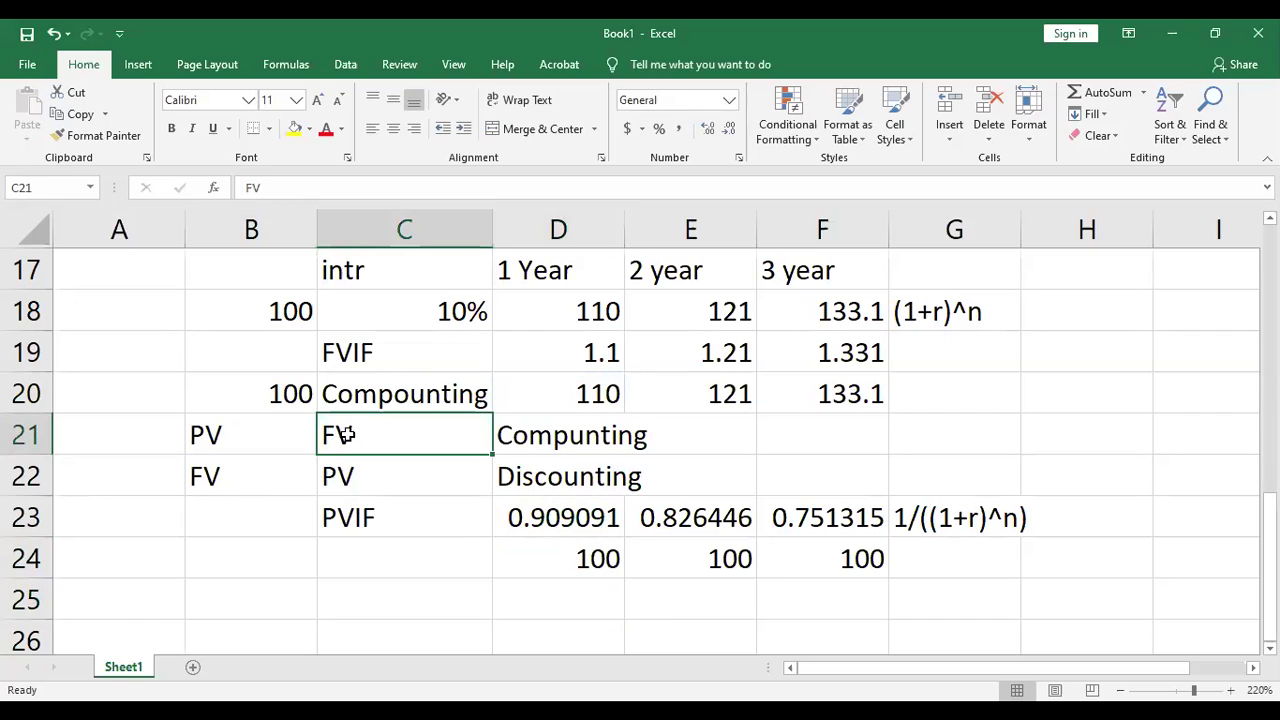
click(586, 433)
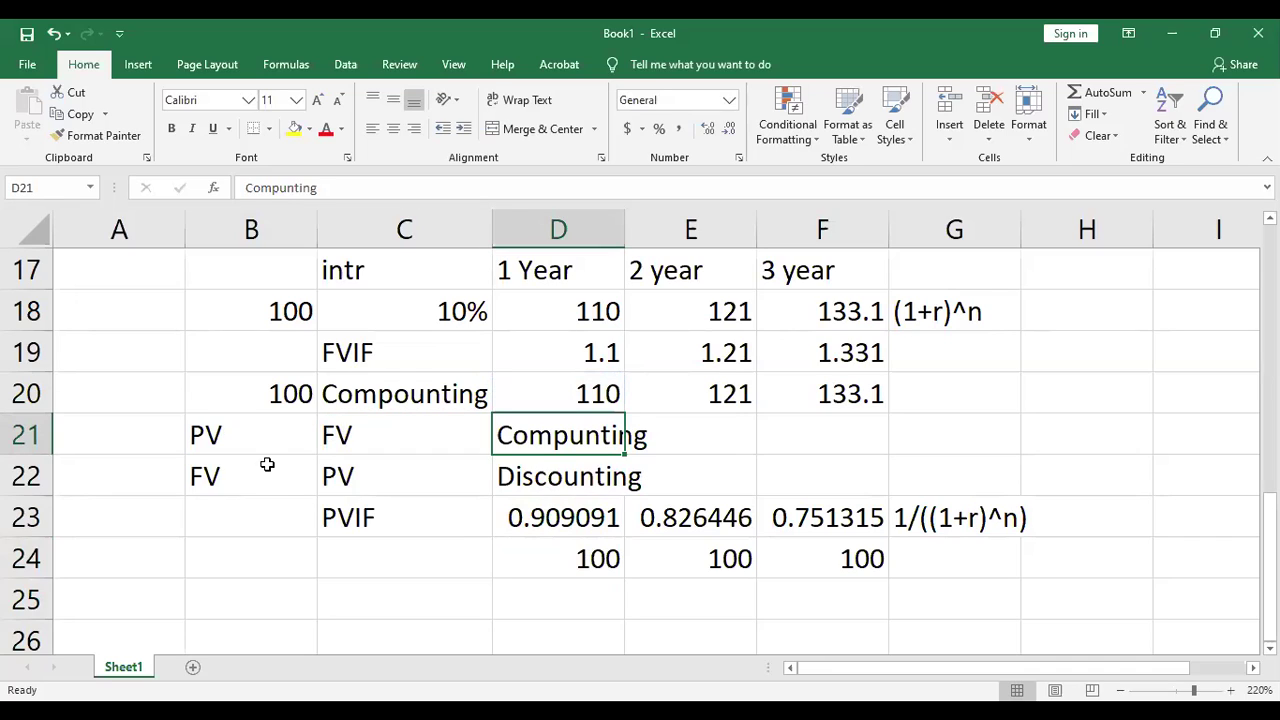
click(210, 478)
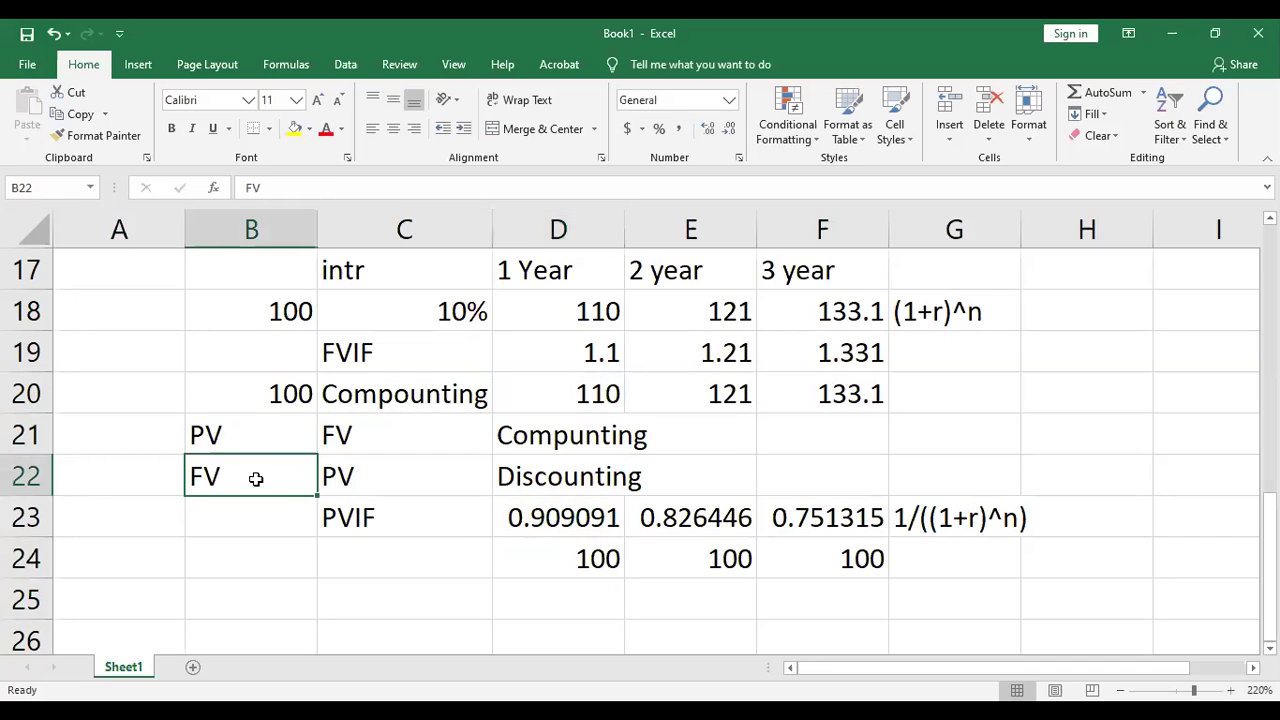
click(335, 477)
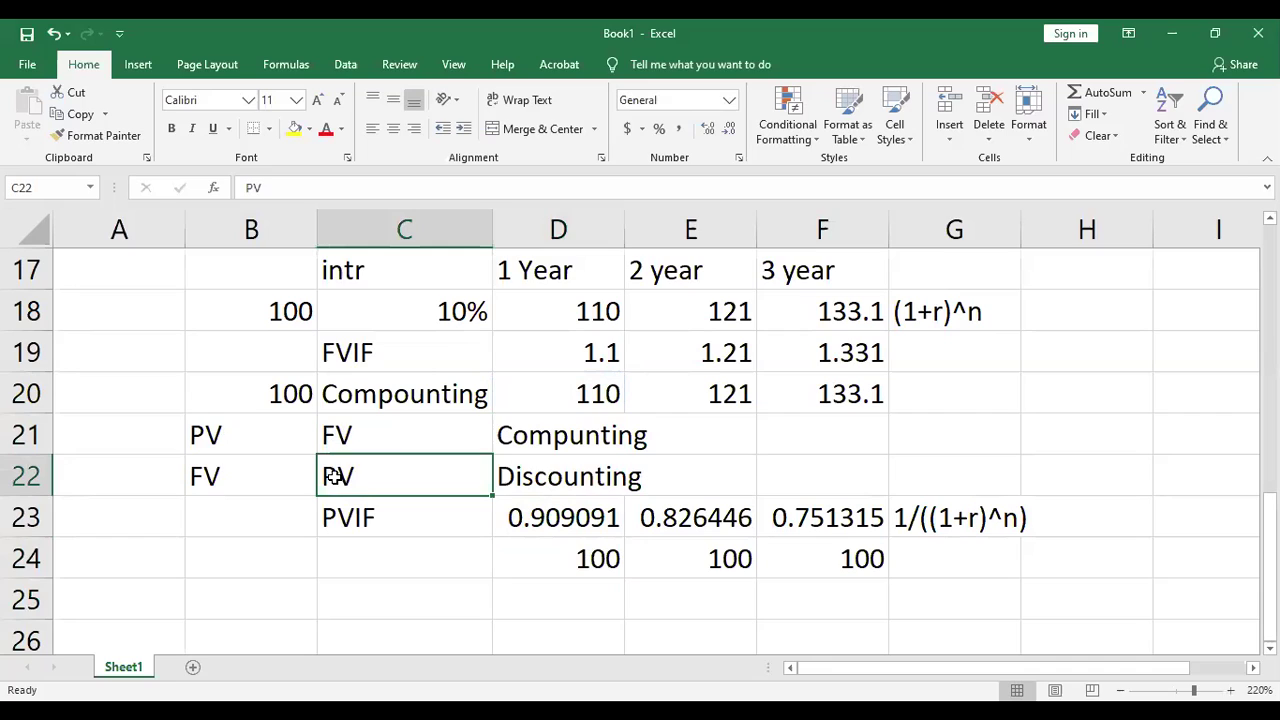
click(545, 470)
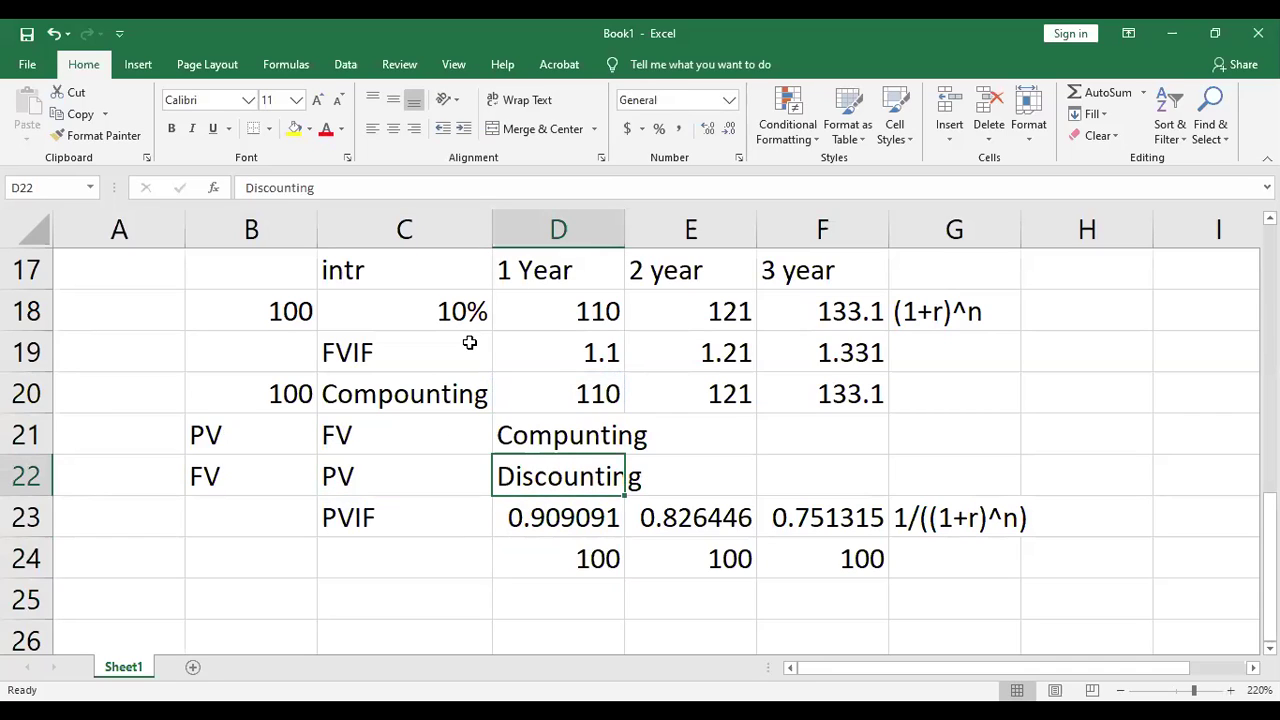